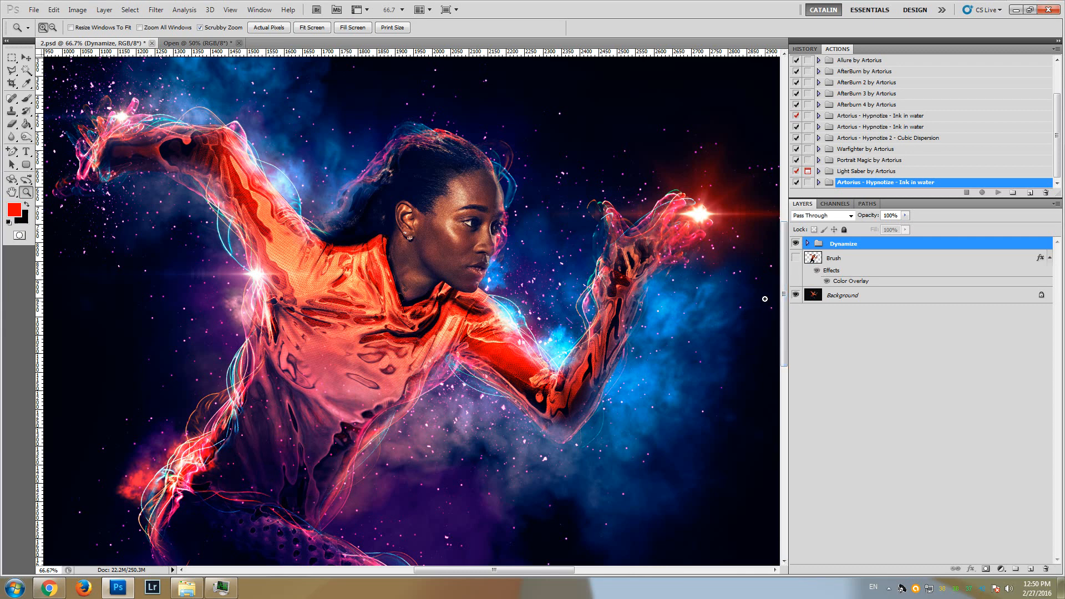
Compare the original photo, the red Brush layer and the Dynamize effect by toggling the visibility of the Dynamize group and Brush layer
drag(783, 277, 783, 284)
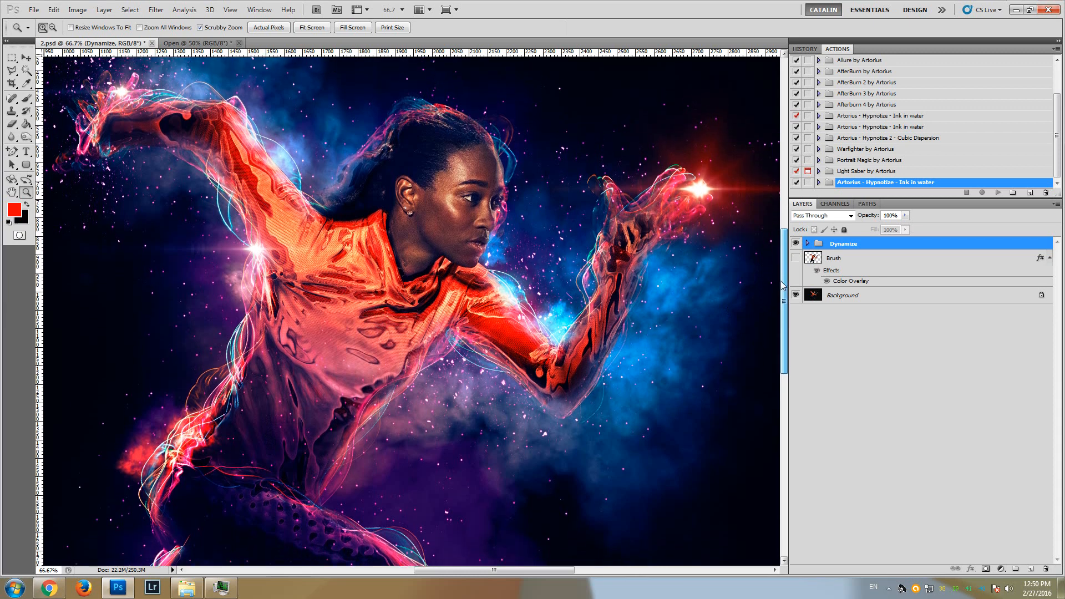
click(796, 244)
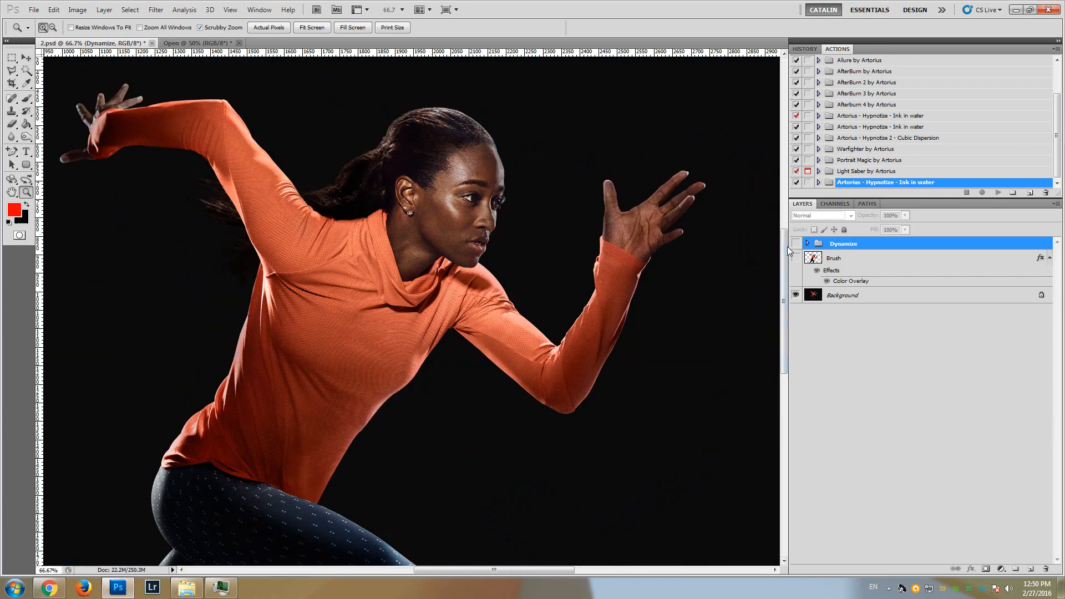
mouse_move(784, 243)
mouse_down()
mouse_move(780, 297)
mouse_move(779, 242)
mouse_up()
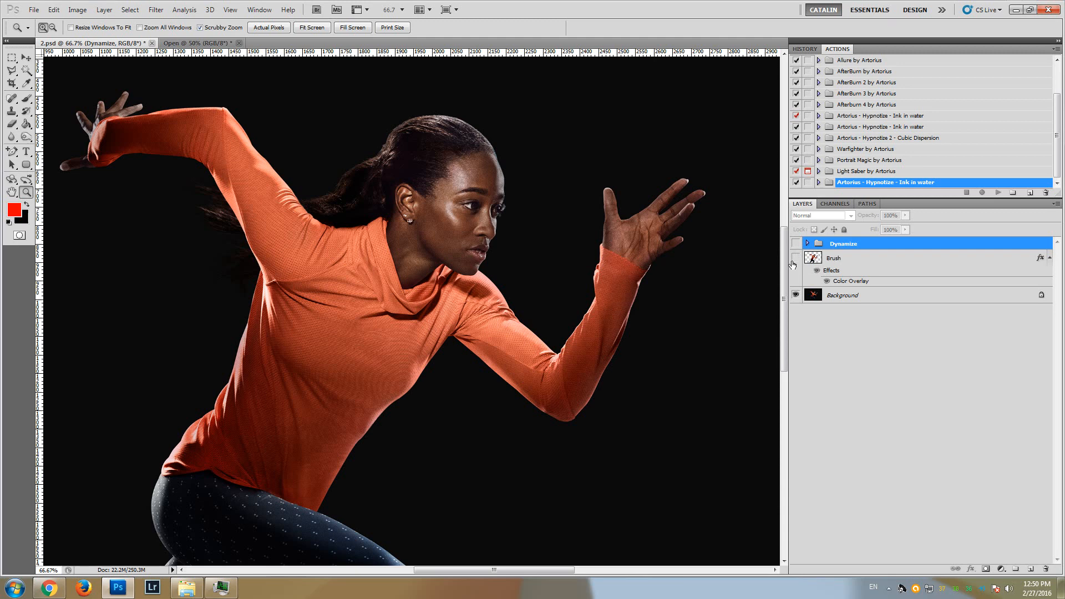
click(796, 258)
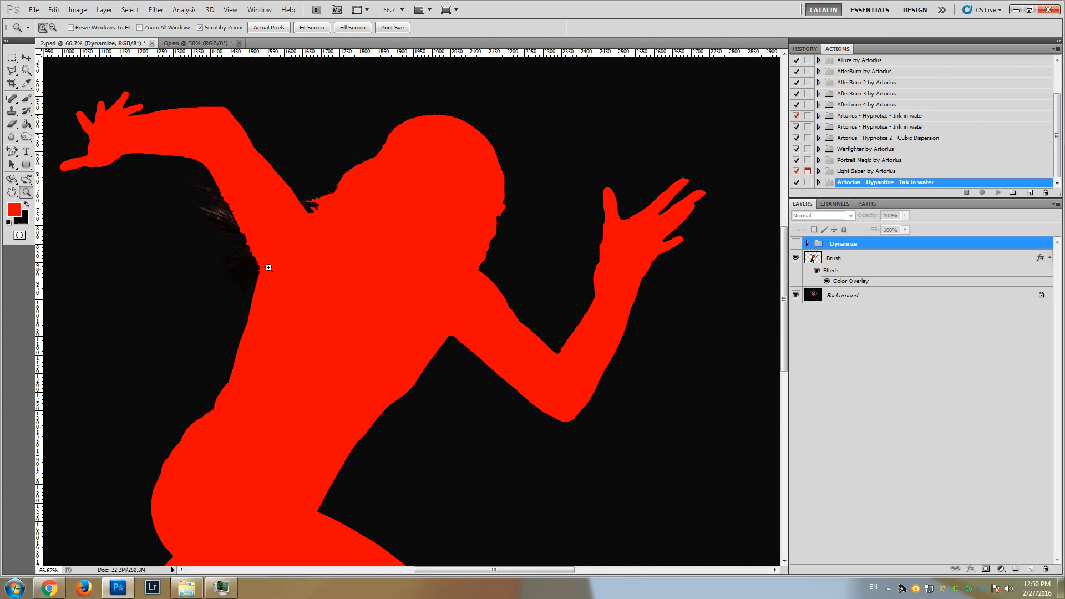
click(796, 259)
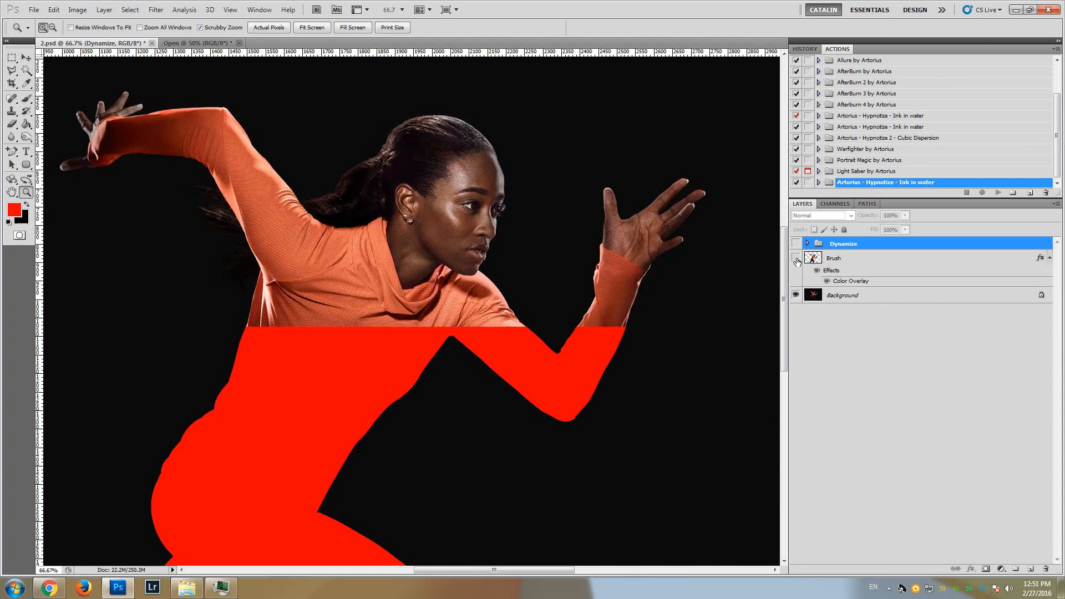
click(796, 244)
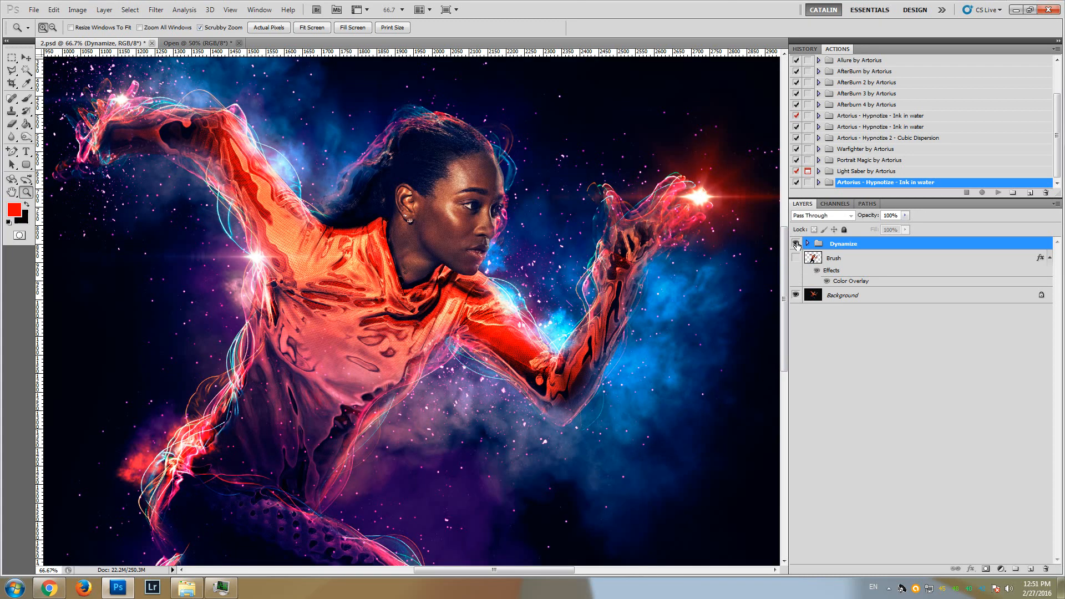
drag(786, 250, 786, 247)
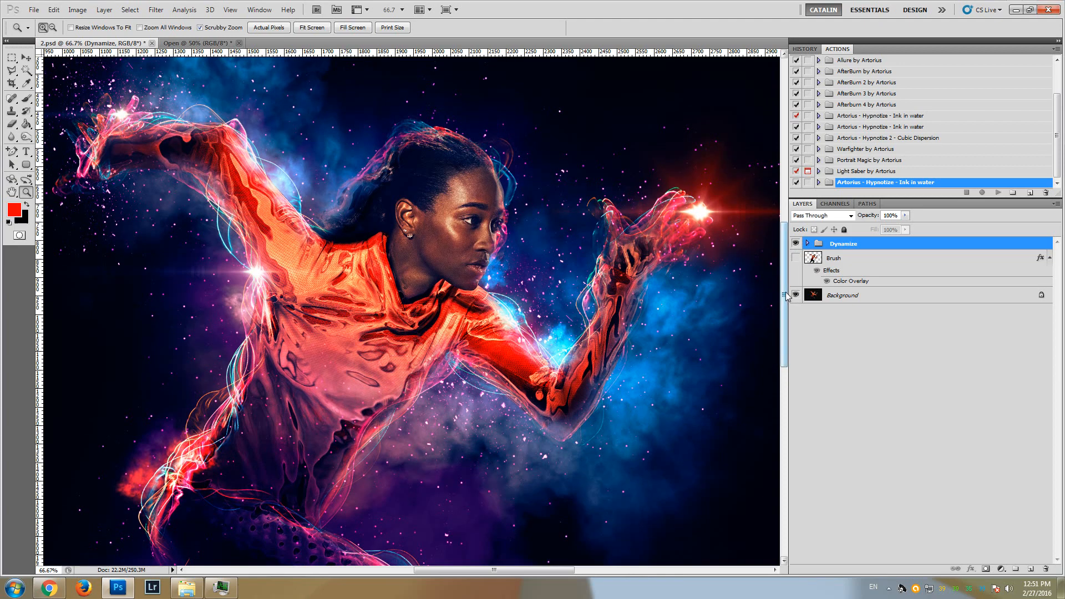
scroll(787, 297, down, 1)
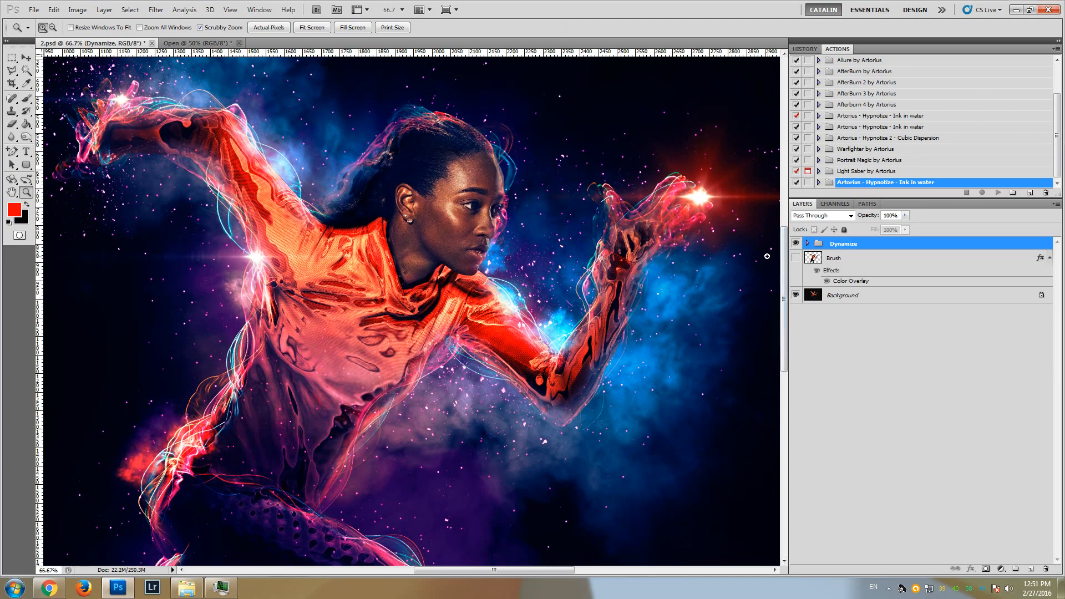
Expand the Dynamize group and its COLOR OPTIONS subgroup, and hide Color Option 1
click(808, 245)
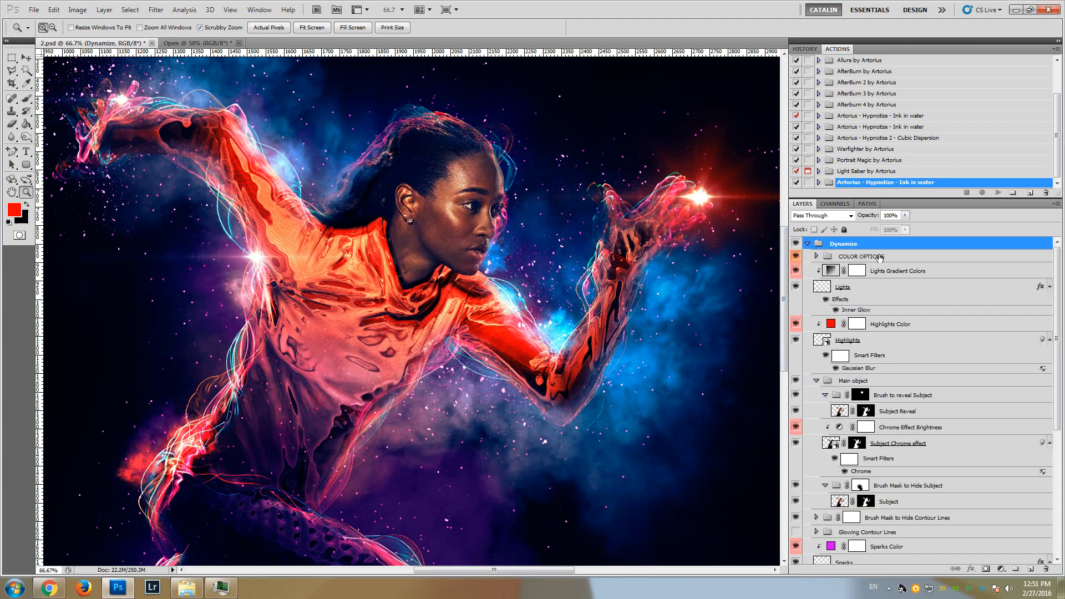
click(828, 259)
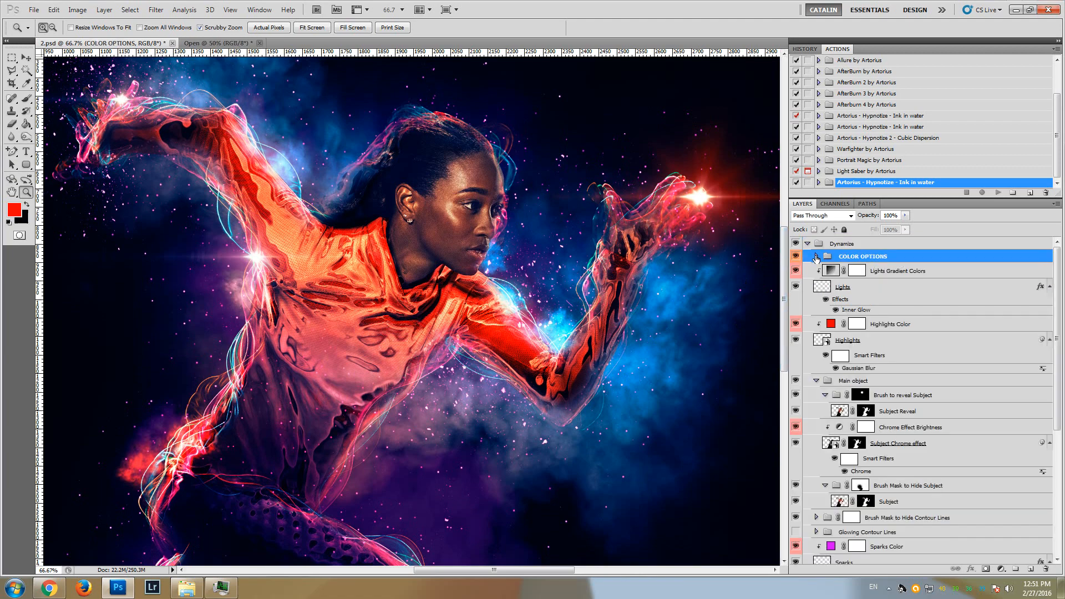
click(816, 257)
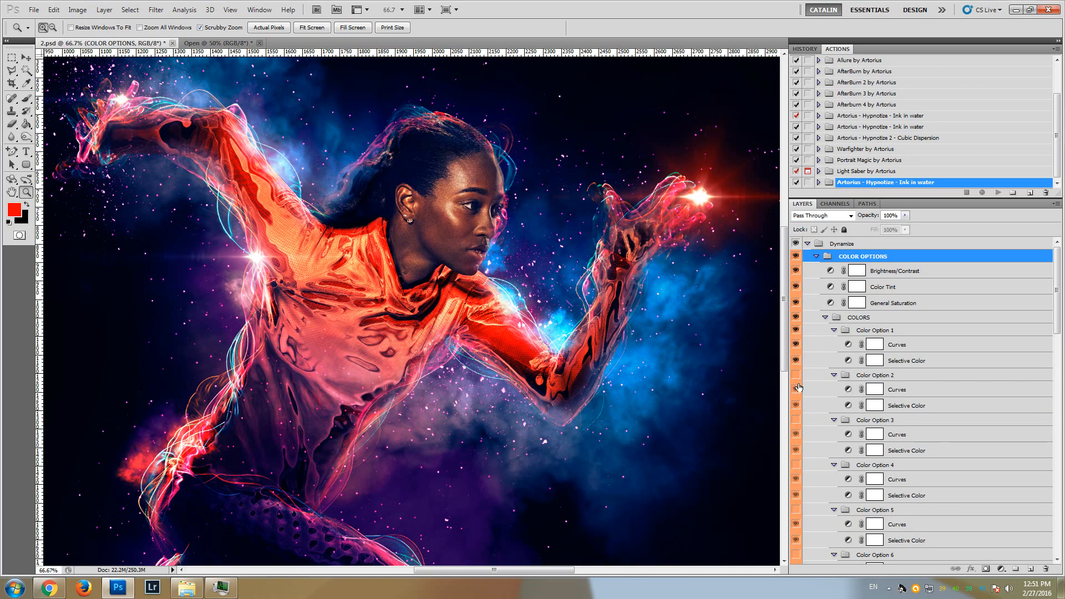
click(795, 333)
Preview Color Options 2, 4 and 3 one at a time, hiding each again, and collapse the COLOR OPTIONS group
click(796, 377)
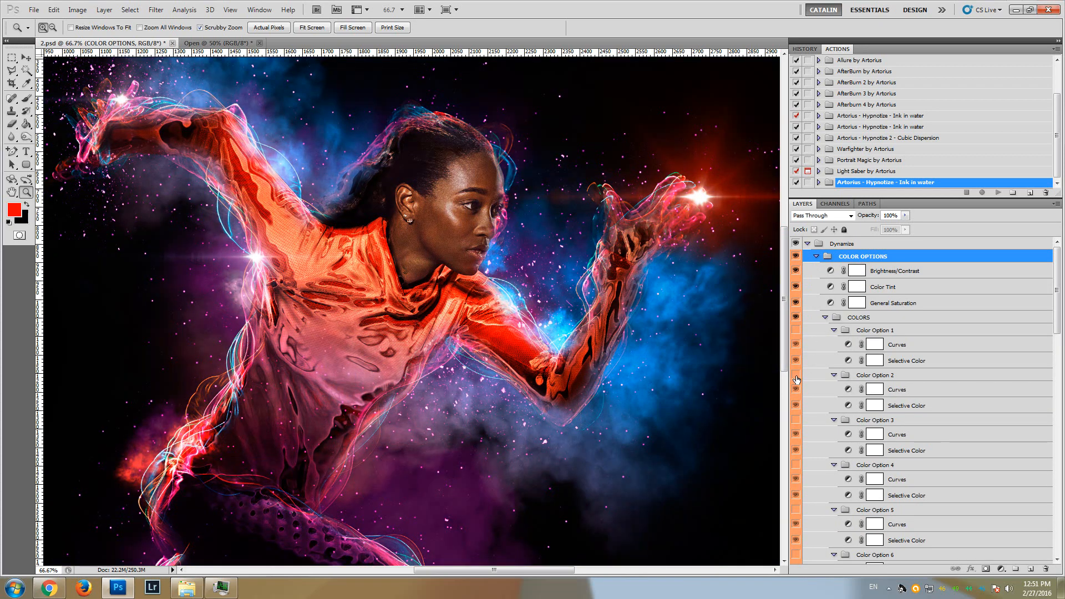
click(796, 377)
click(796, 466)
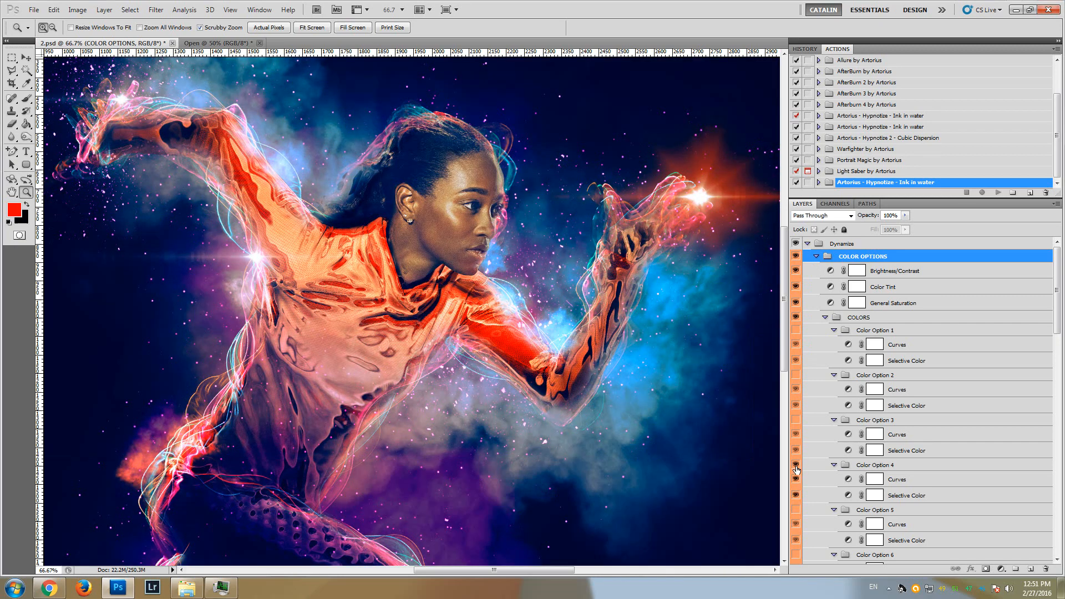
click(796, 467)
click(795, 422)
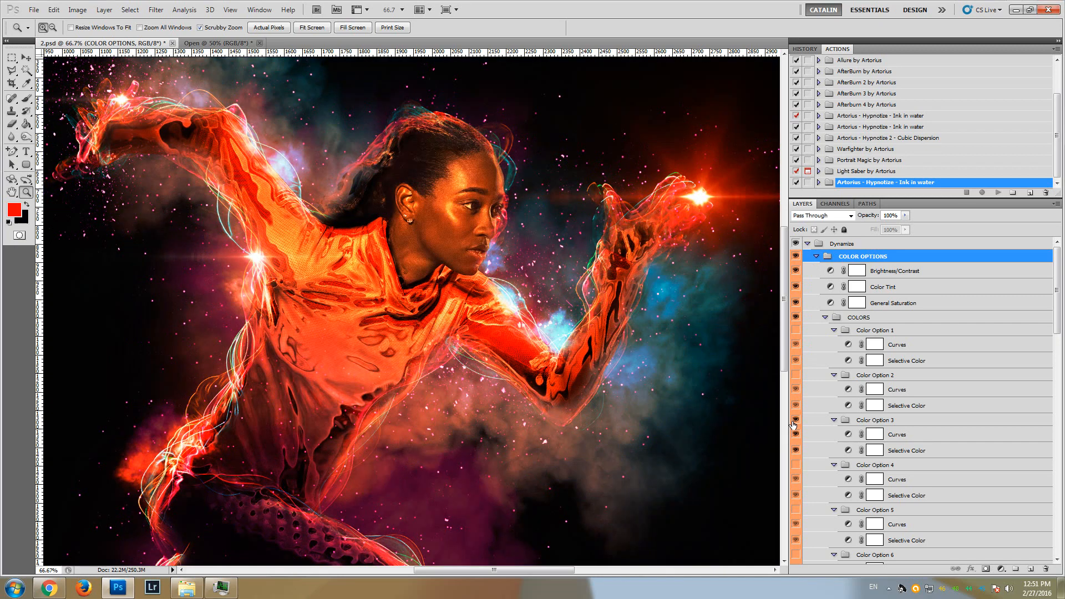
click(794, 422)
click(816, 256)
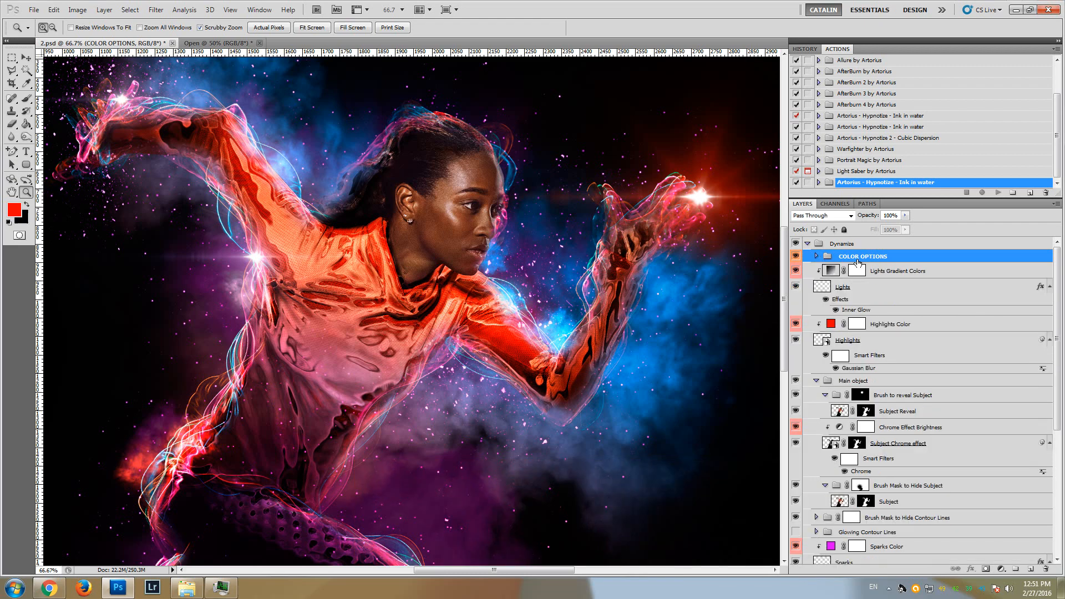
Look through the remaining lights, subject, sparks, clouds and background layers in the Dynamize group, and collapse the group
scroll(1053, 320, down, 5)
drag(1053, 320, 1063, 428)
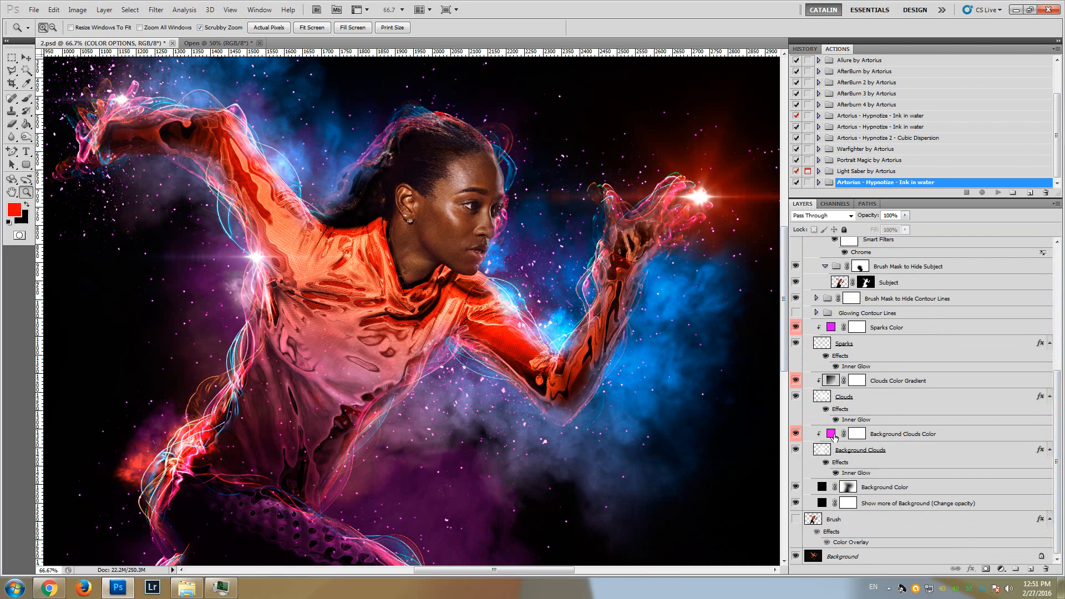
drag(1060, 458, 1041, 372)
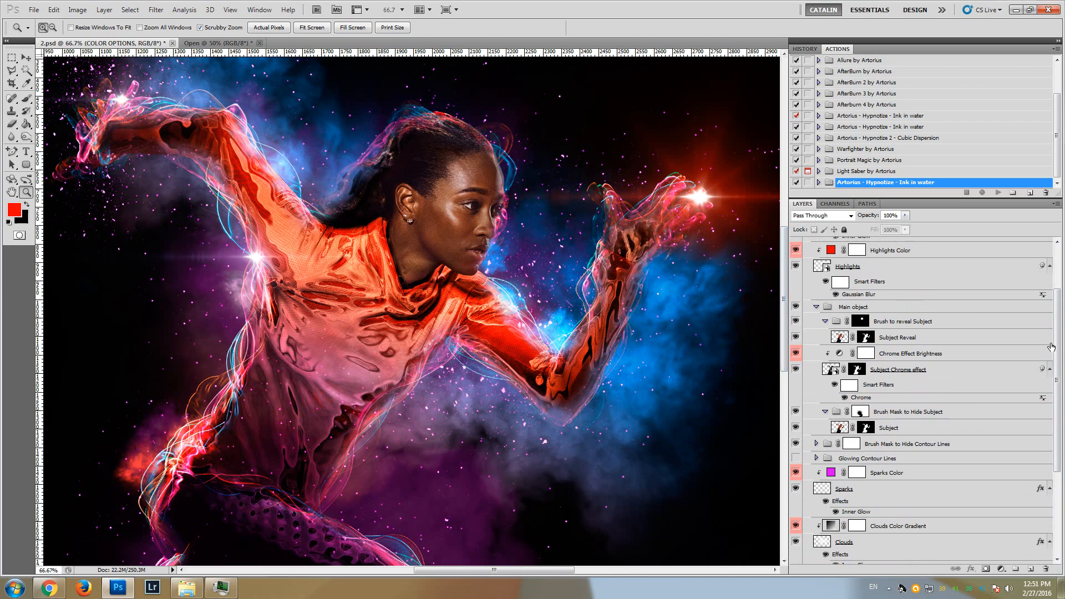
drag(1059, 350, 1059, 299)
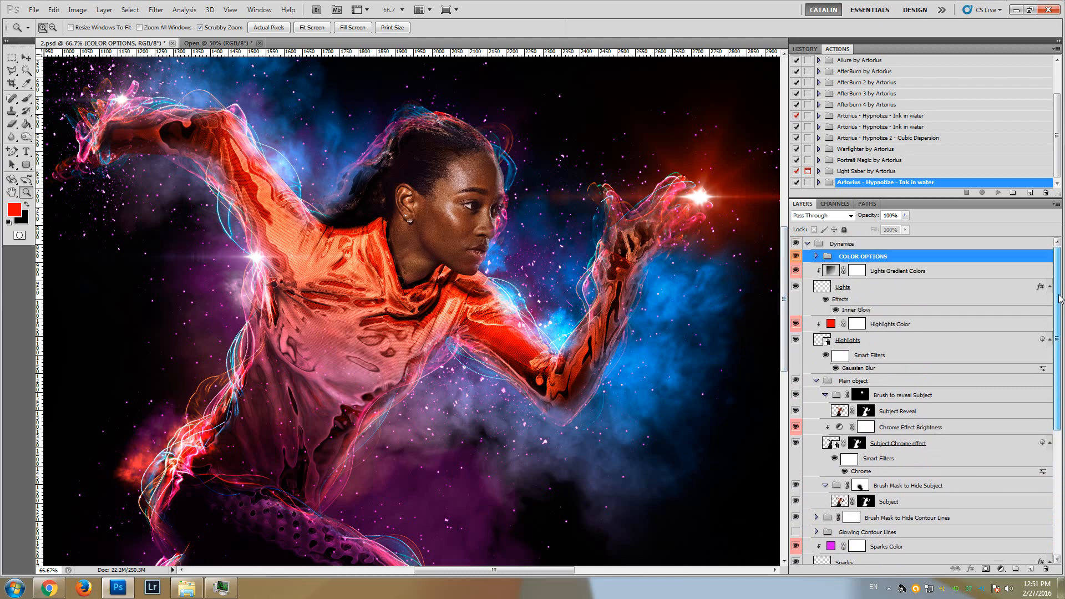
click(807, 245)
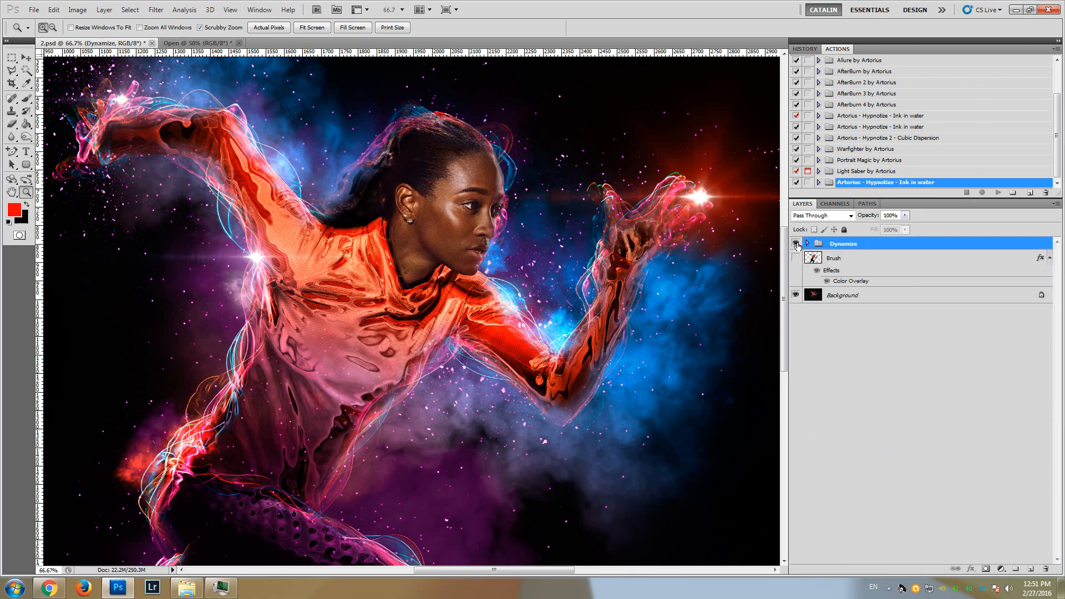
Hide the Dynamize group to view more of the original photo at 50% zoom
alt+click(381, 324)
scroll(373, 334, down, 3)
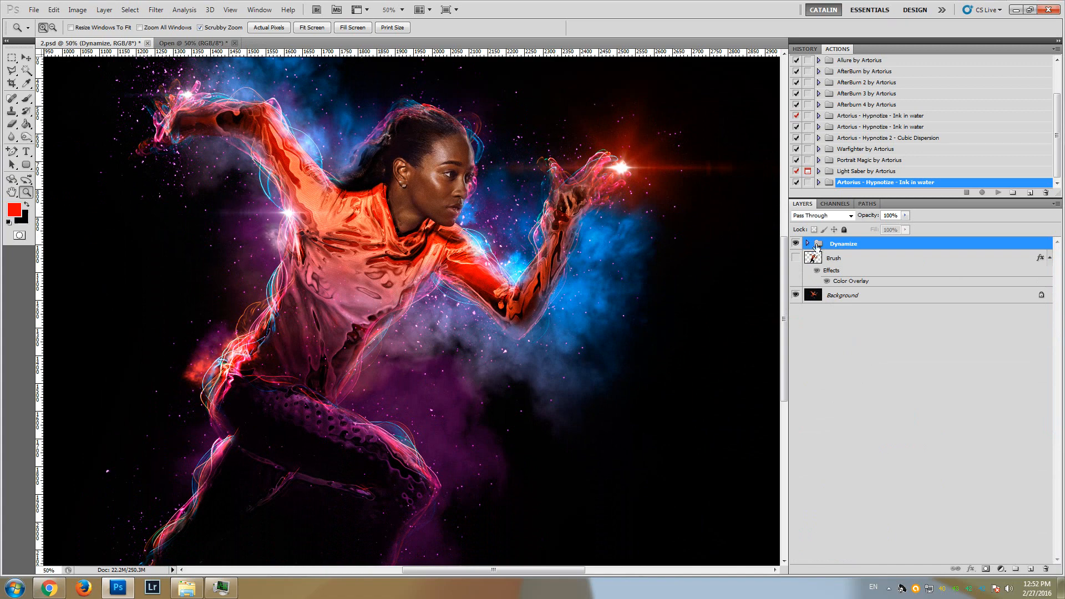
click(796, 244)
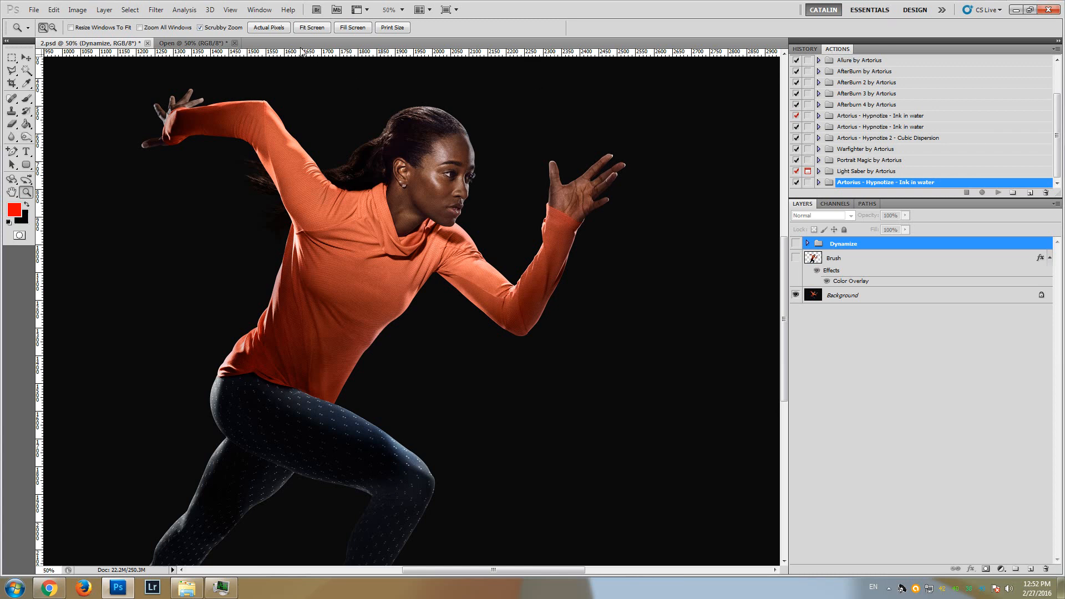
Load the action file Dynamize Photoshop Action.atn and select its Dynamize by Artorius action
click(230, 10)
mouse_move(257, 14)
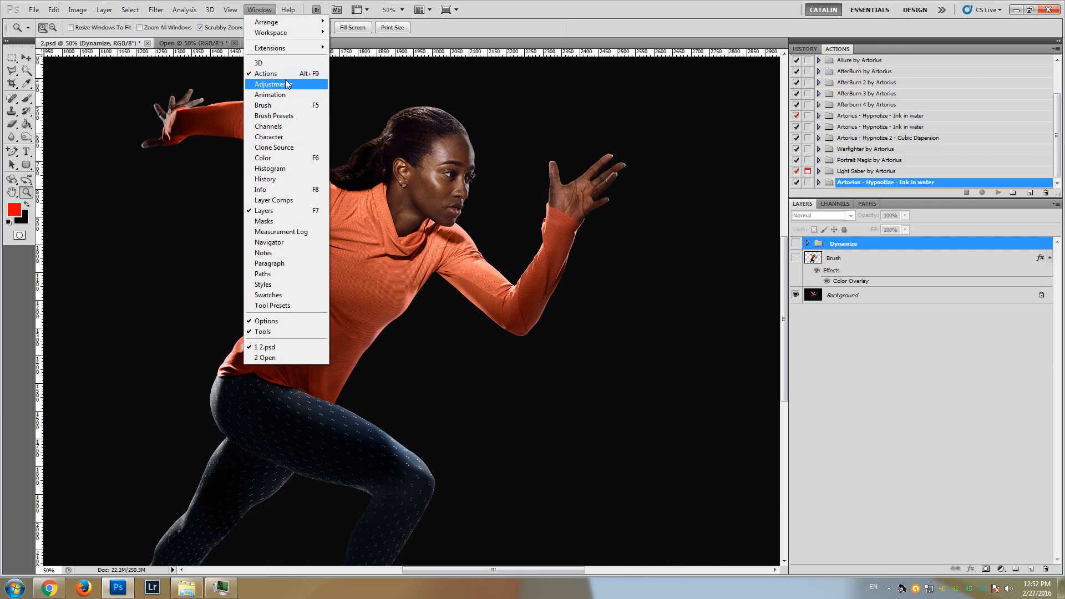
click(834, 48)
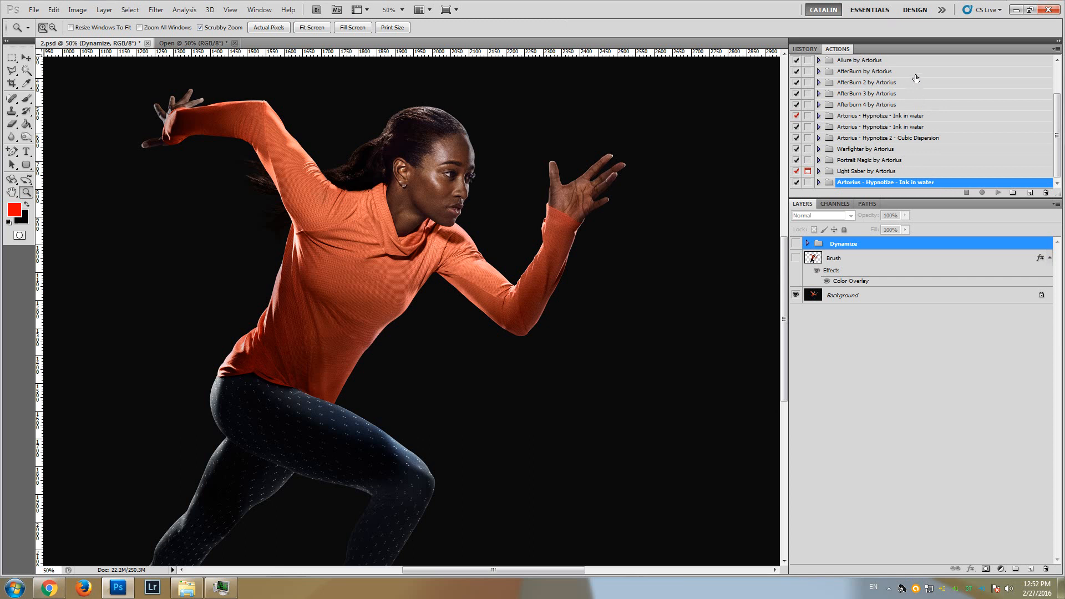
click(1057, 49)
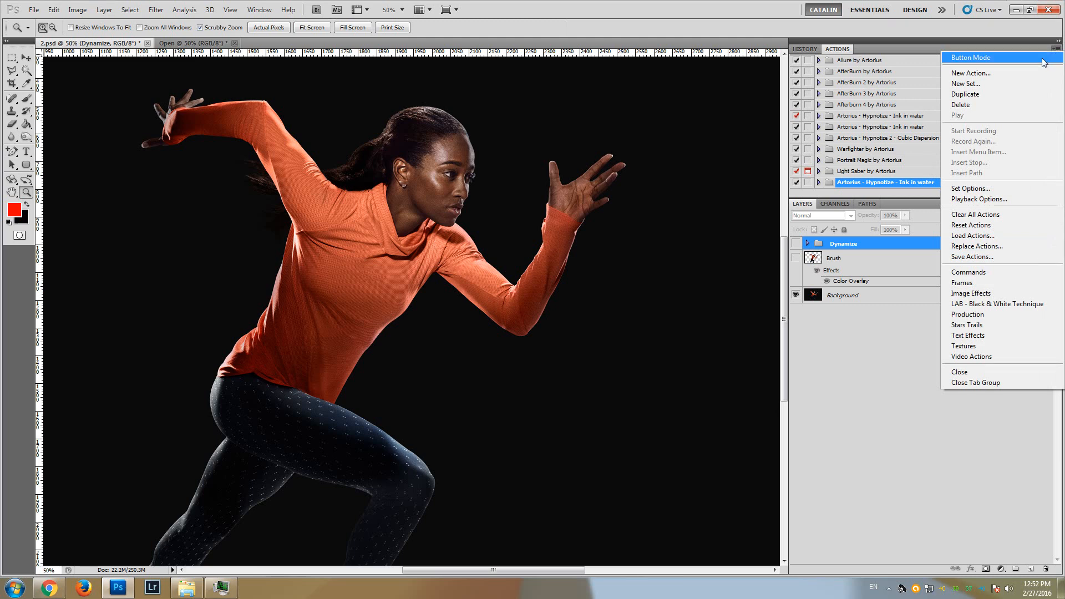
click(980, 238)
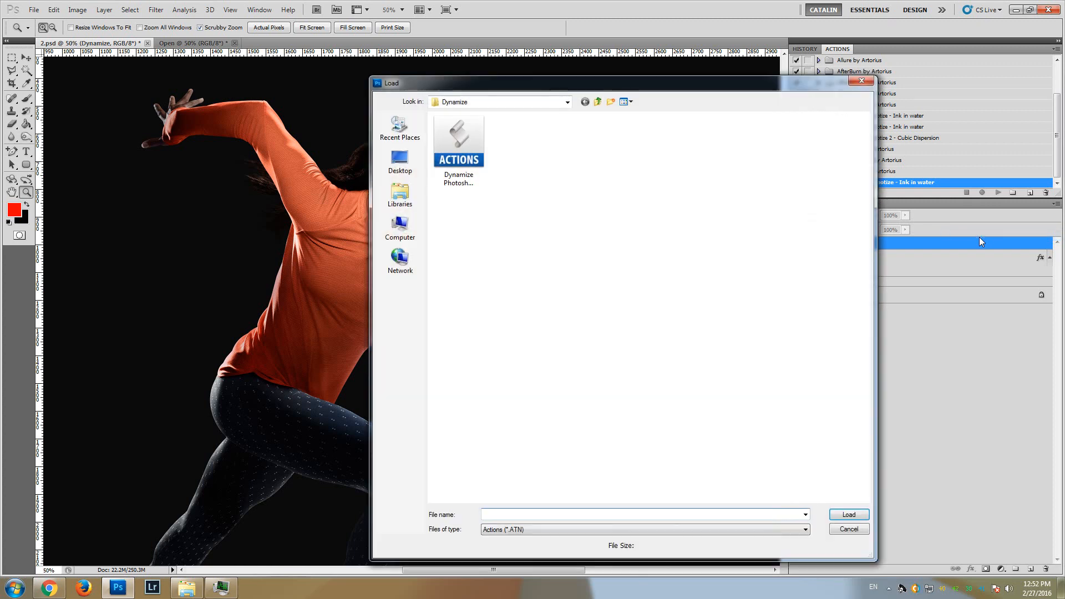
click(472, 145)
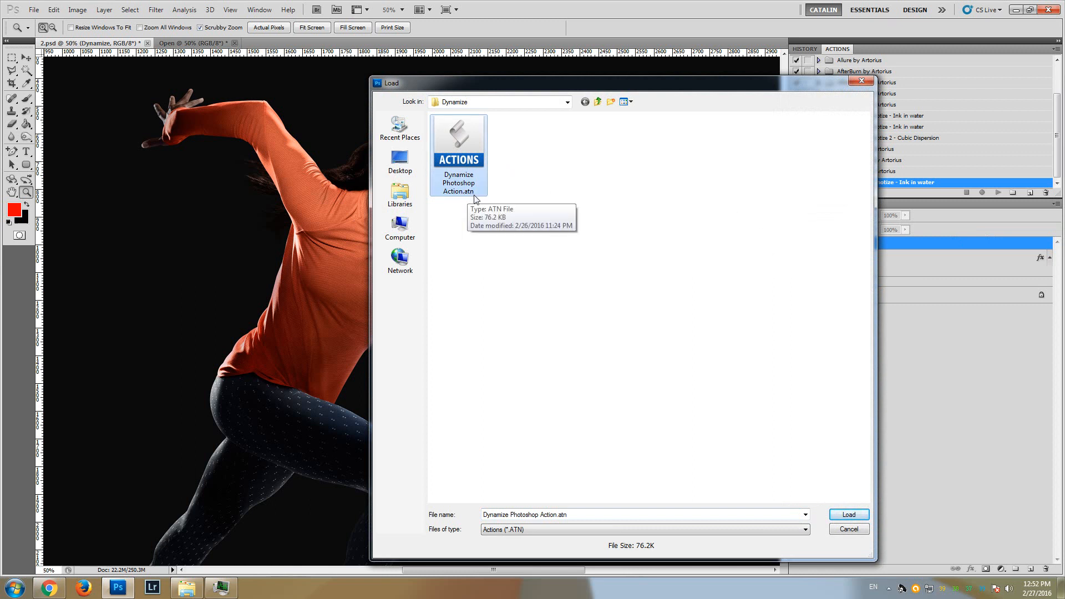
click(849, 514)
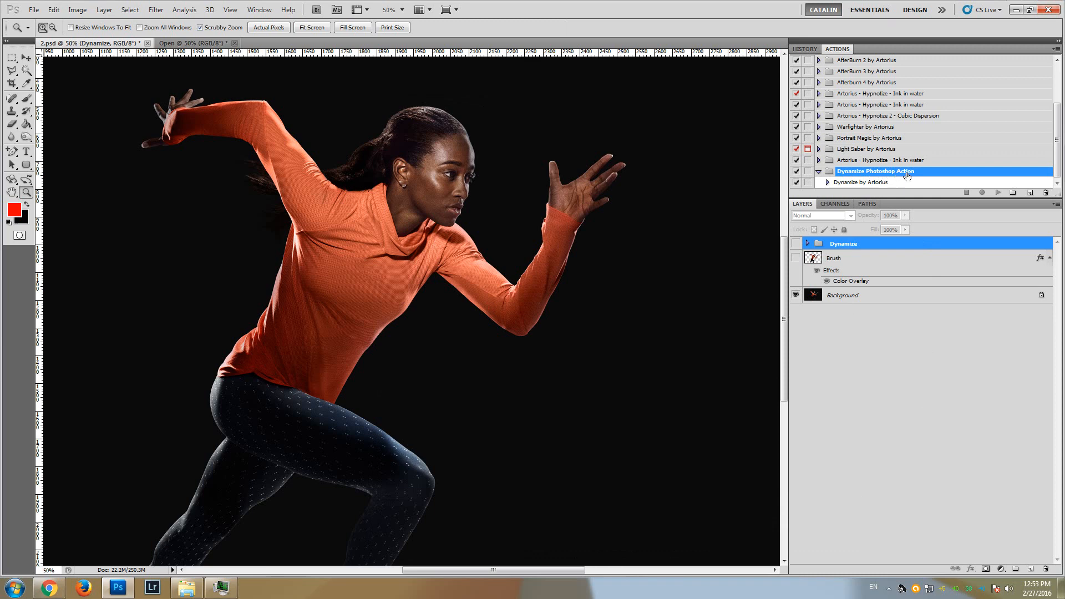
click(848, 184)
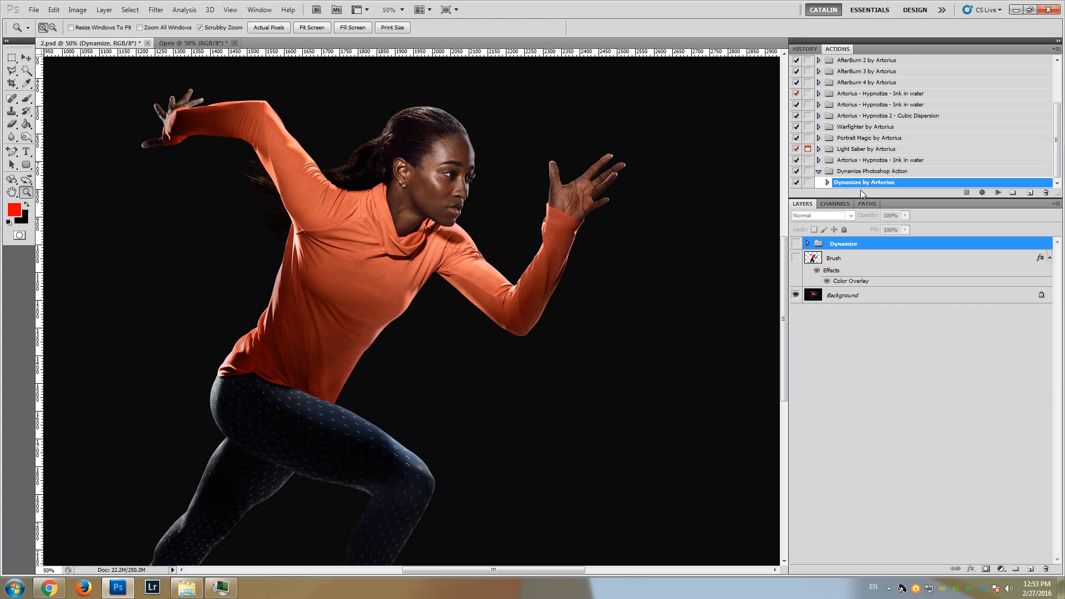
Show the Dynamize group and load the brush set Dynamize Brushes.abr for the Brush tool
click(797, 244)
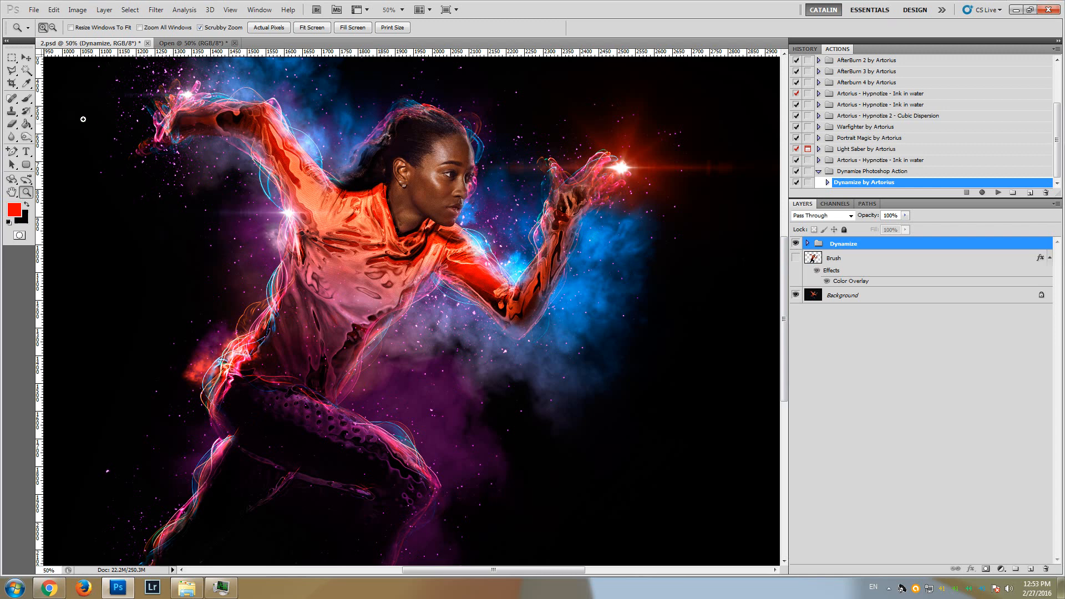
click(25, 101)
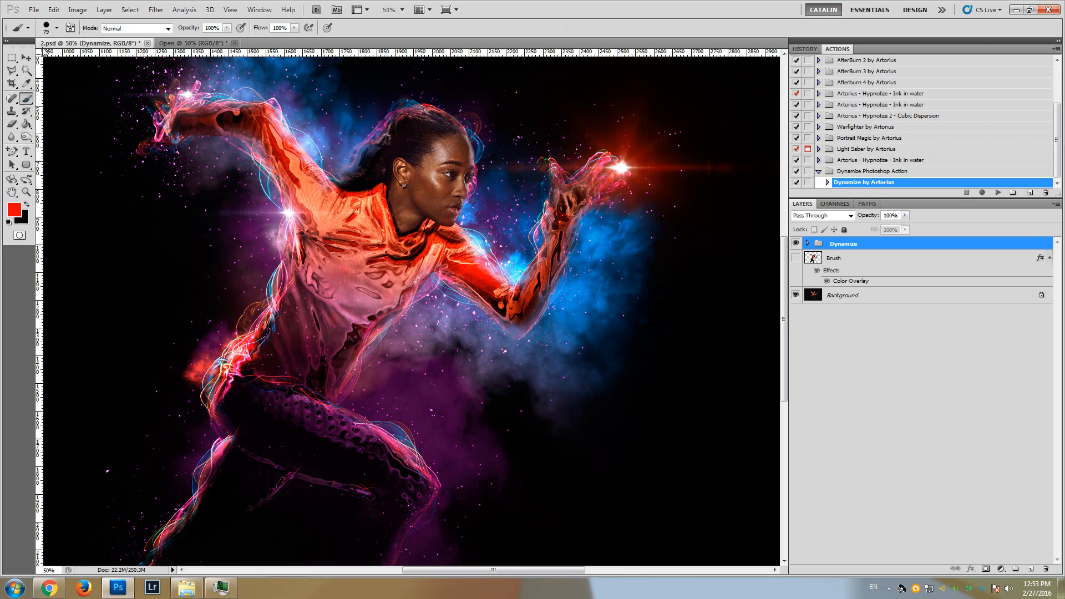
click(57, 29)
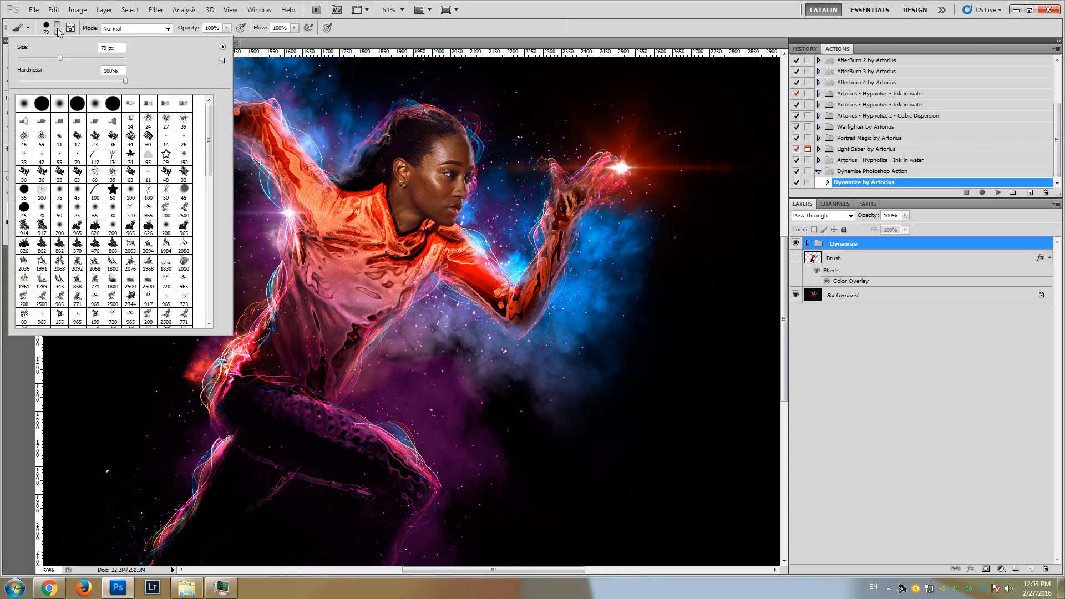
click(222, 49)
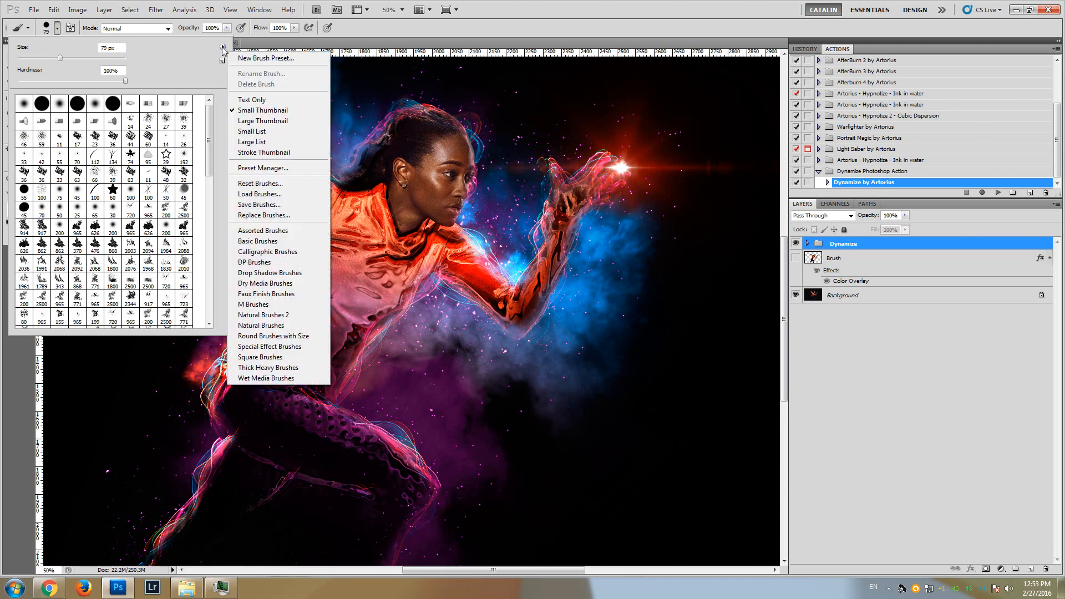
click(270, 195)
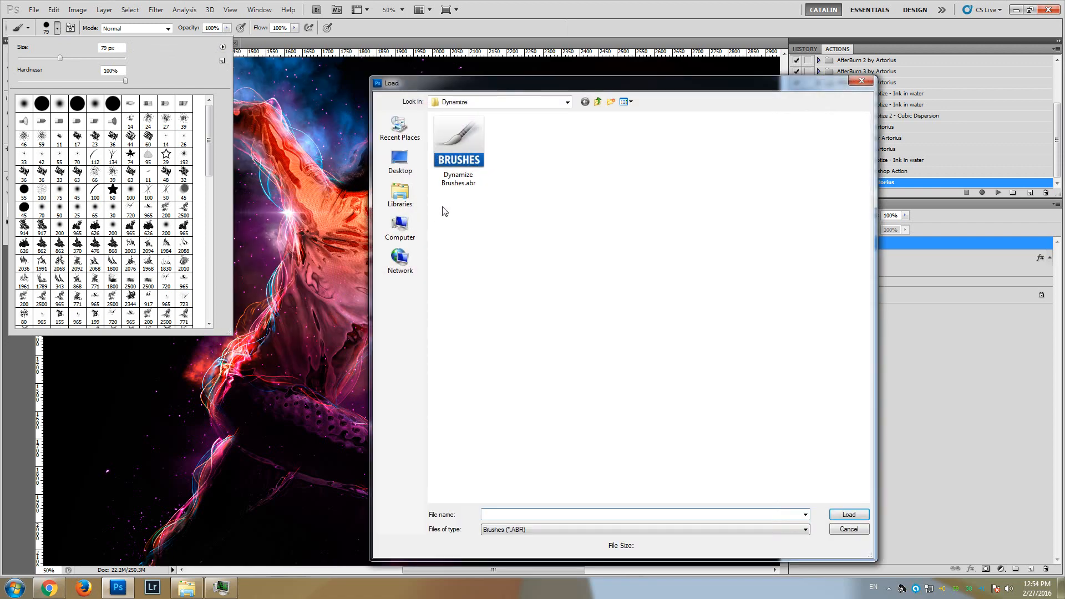
click(452, 141)
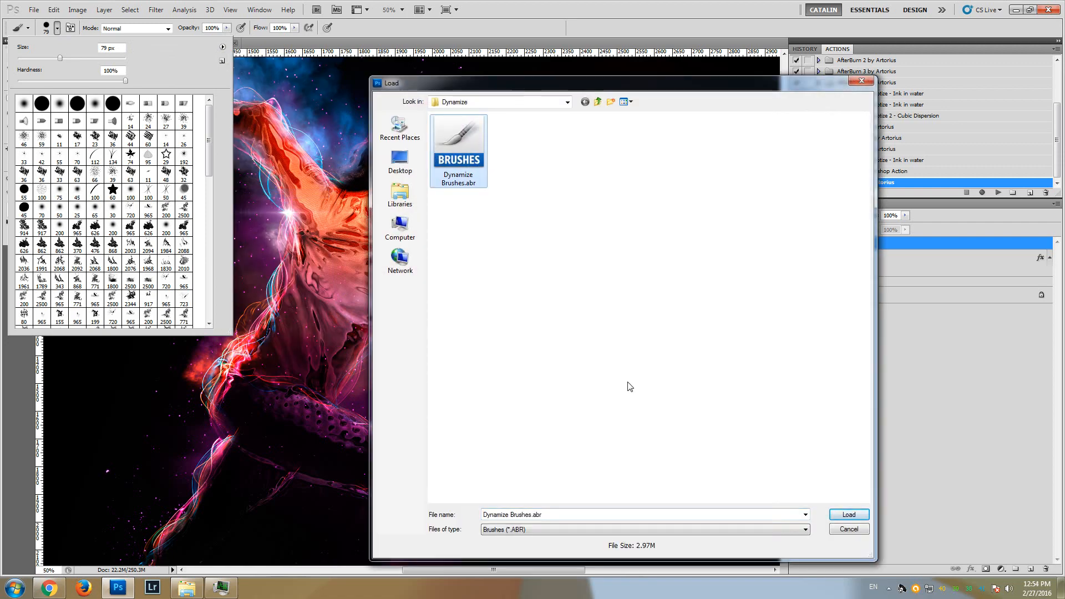
click(847, 516)
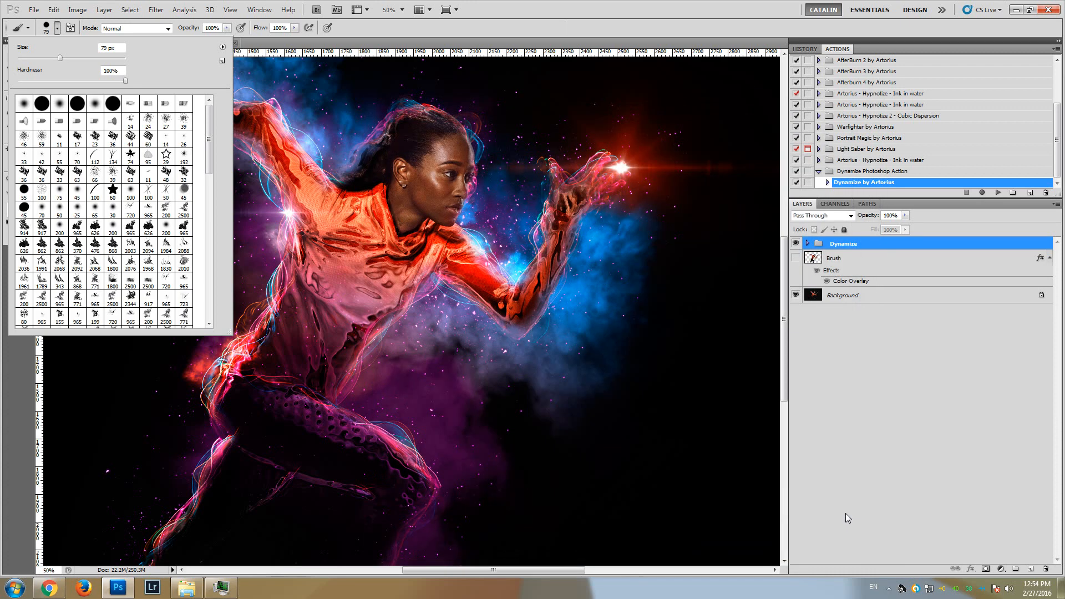
Close the brush presets and hide the Dynamize group so only the original photo shows
click(57, 28)
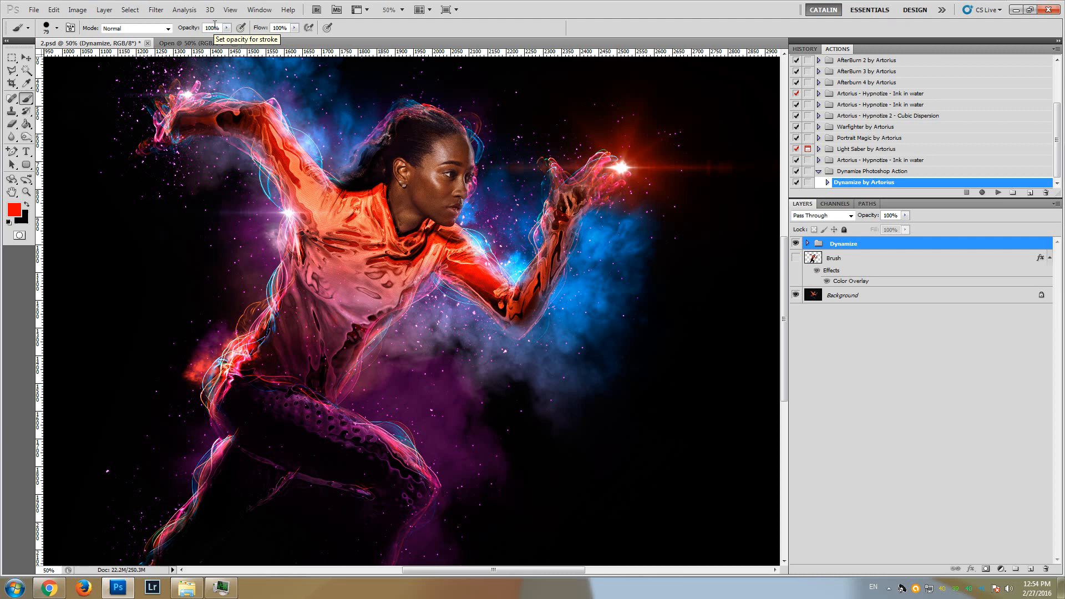
click(796, 245)
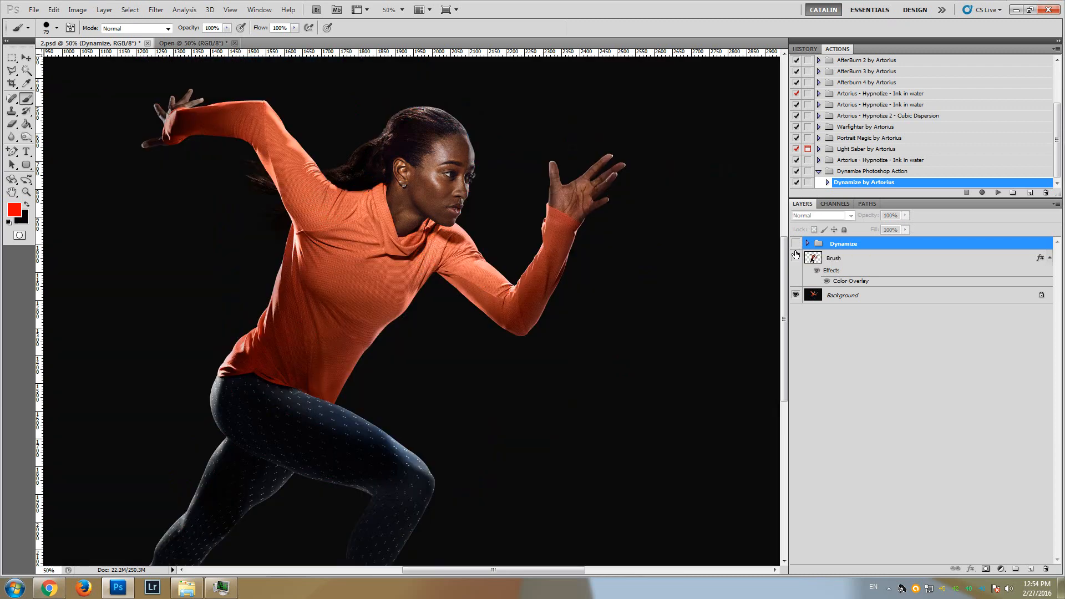
drag(787, 272, 784, 260)
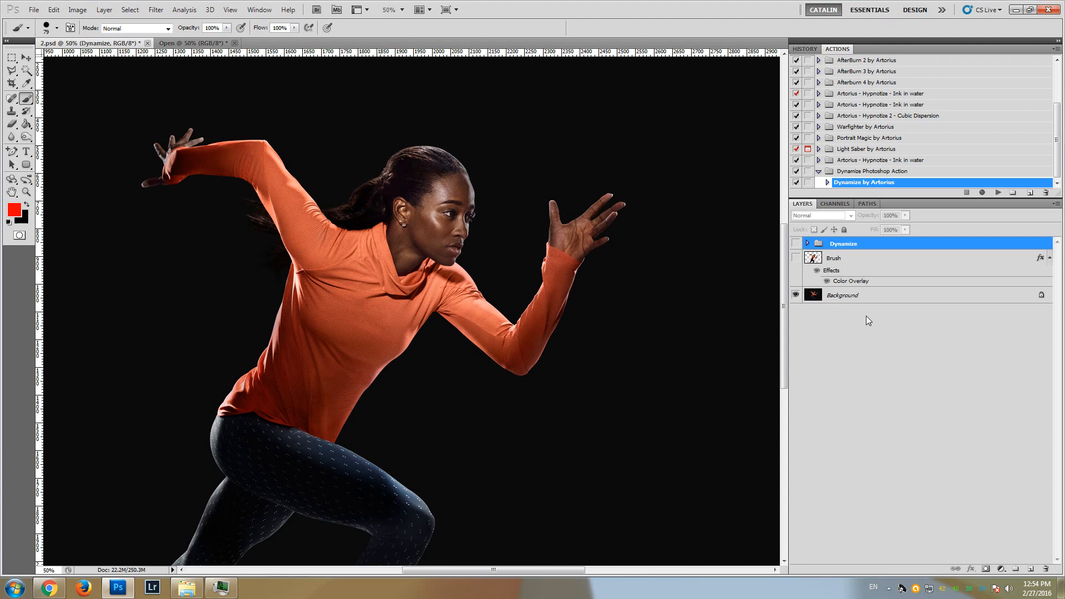
click(831, 299)
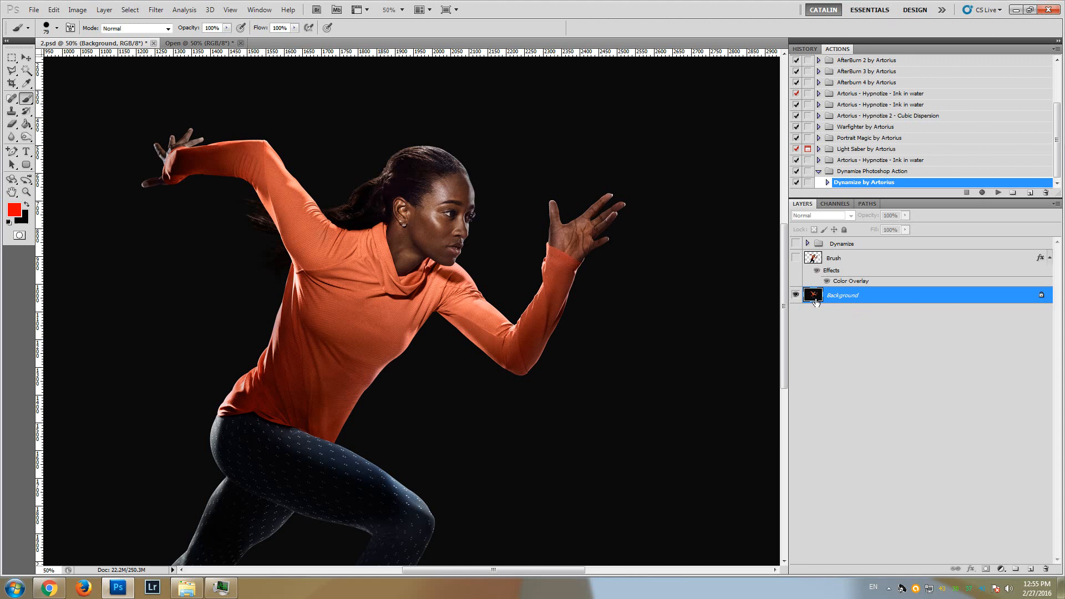
click(859, 308)
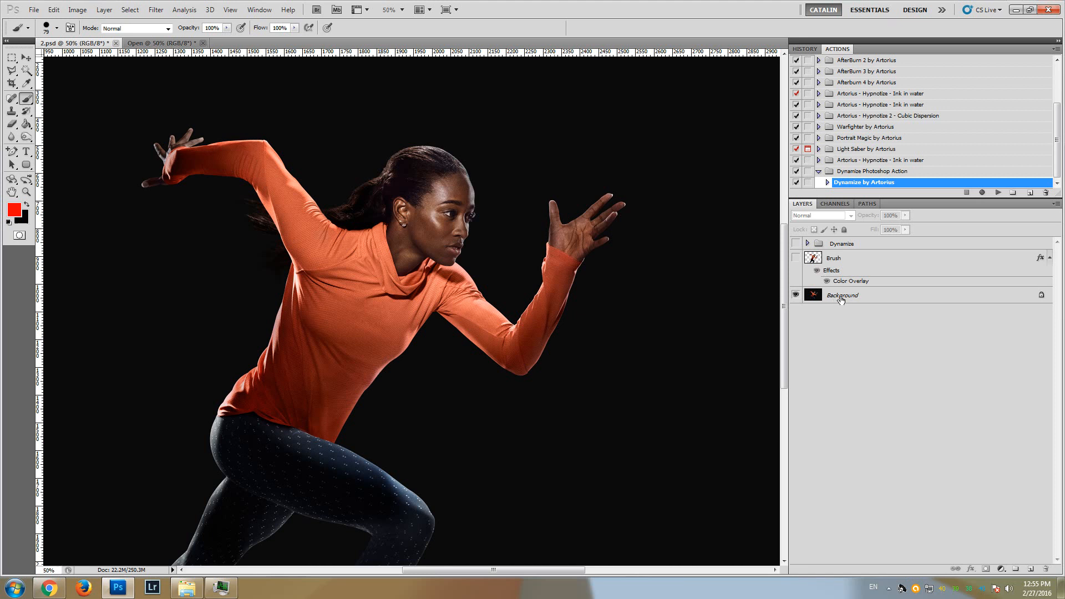
Convert the locked Background into a regular layer and rename it Background
click(840, 299)
right_click(854, 296)
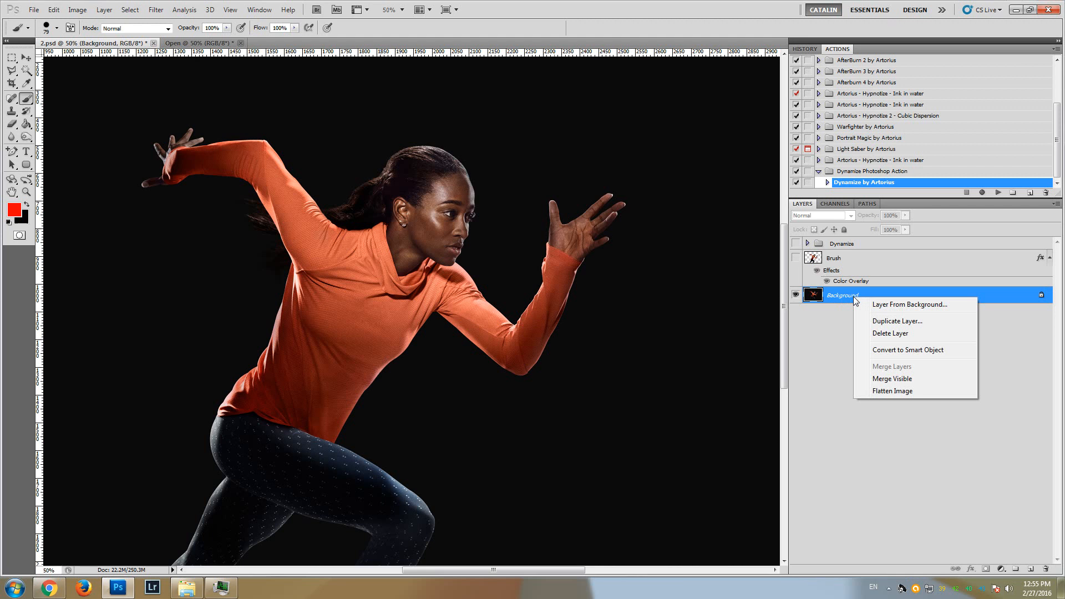
click(887, 305)
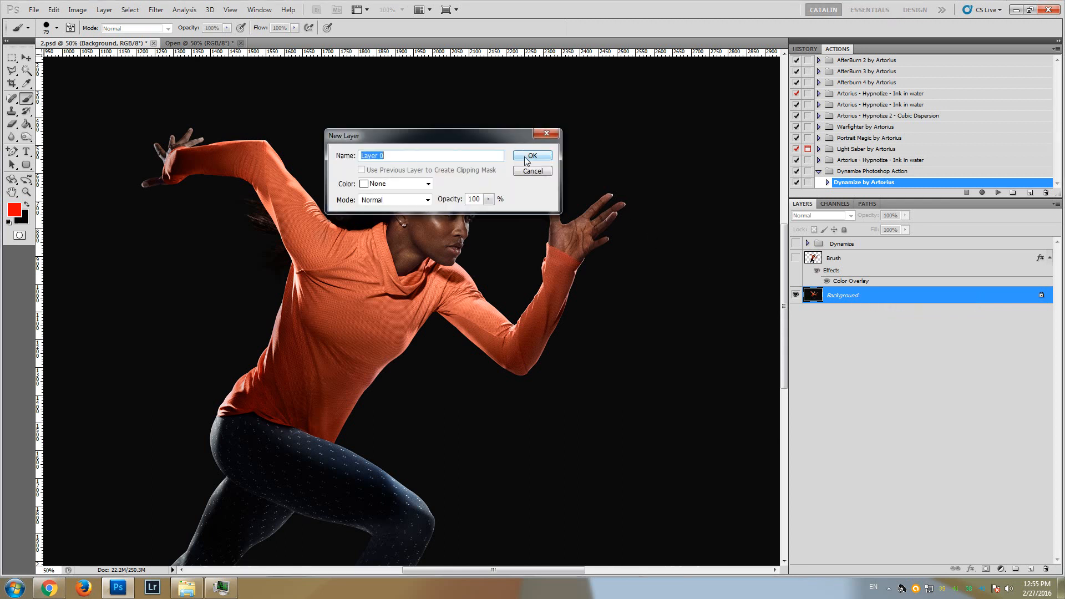
click(521, 154)
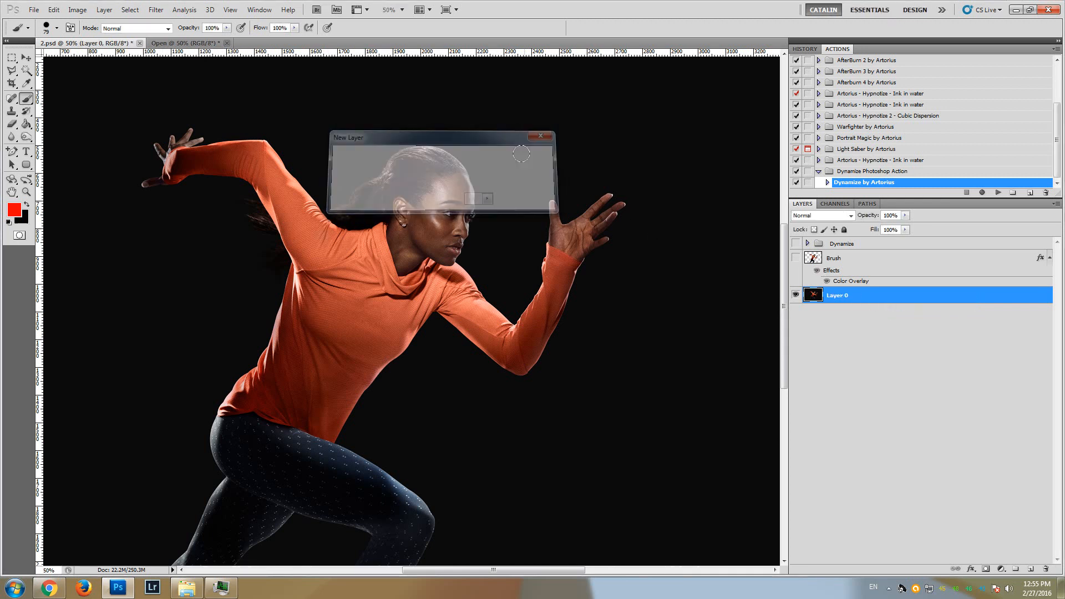
double_click(837, 295)
text(Back)
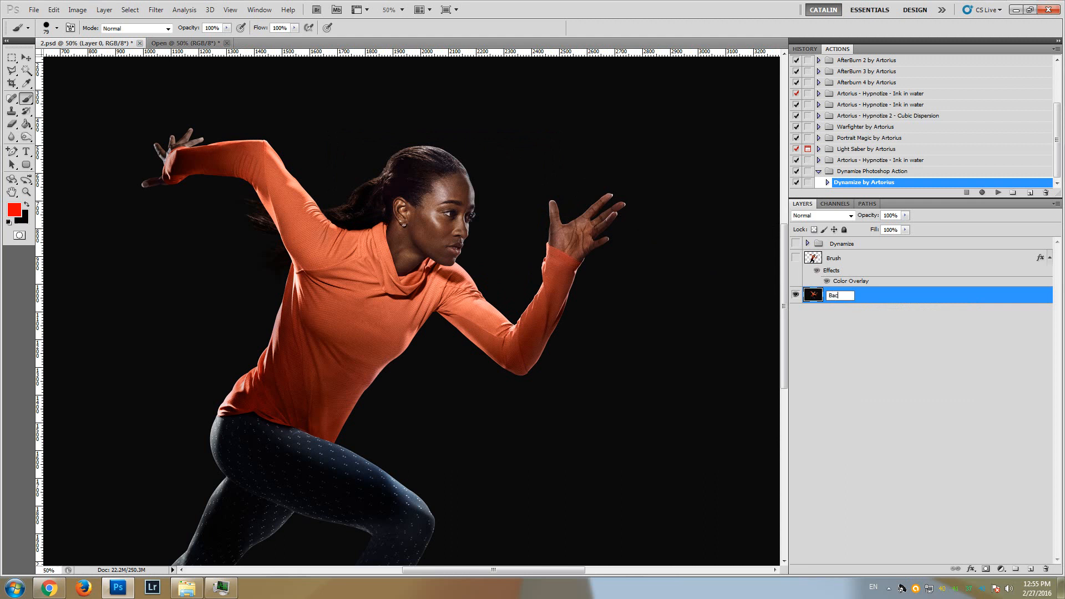
text(ground)
key(Return)
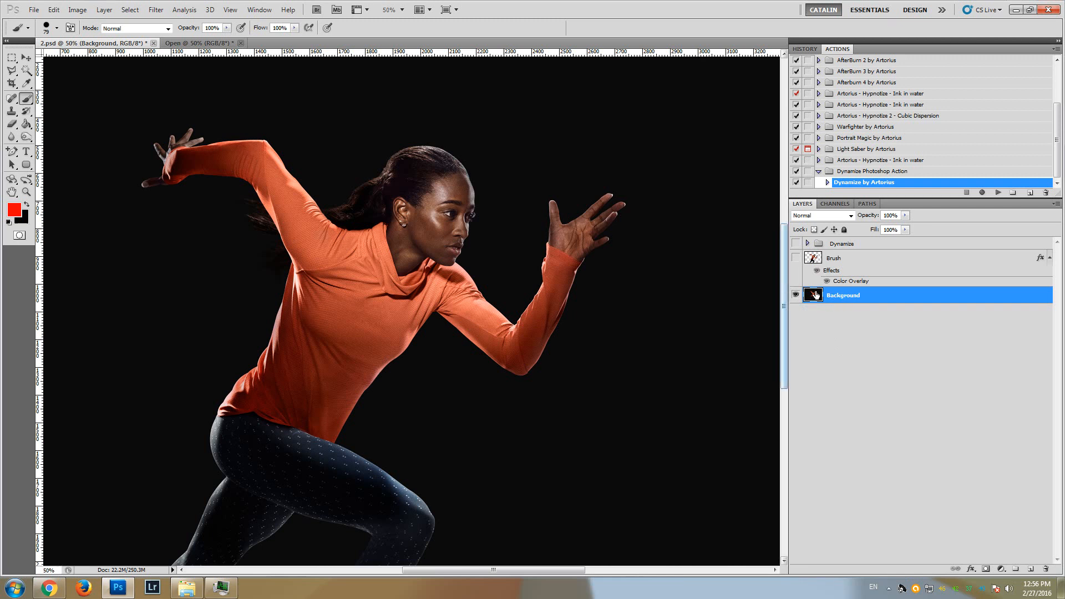
Revert the document to the Delete Layer history state to restore the locked Background, and deselect all layers
click(805, 49)
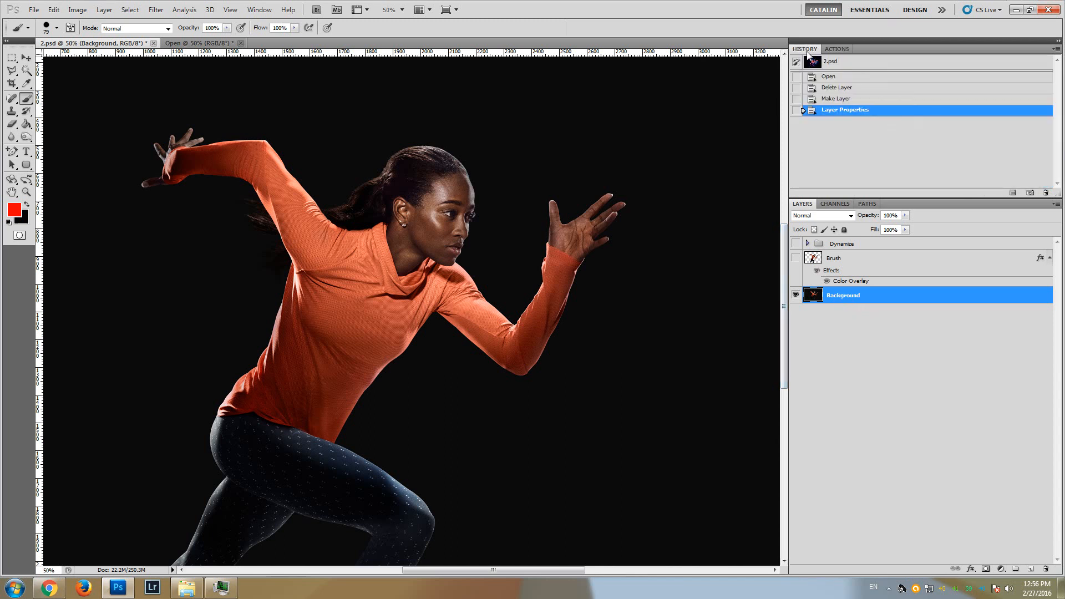
click(842, 100)
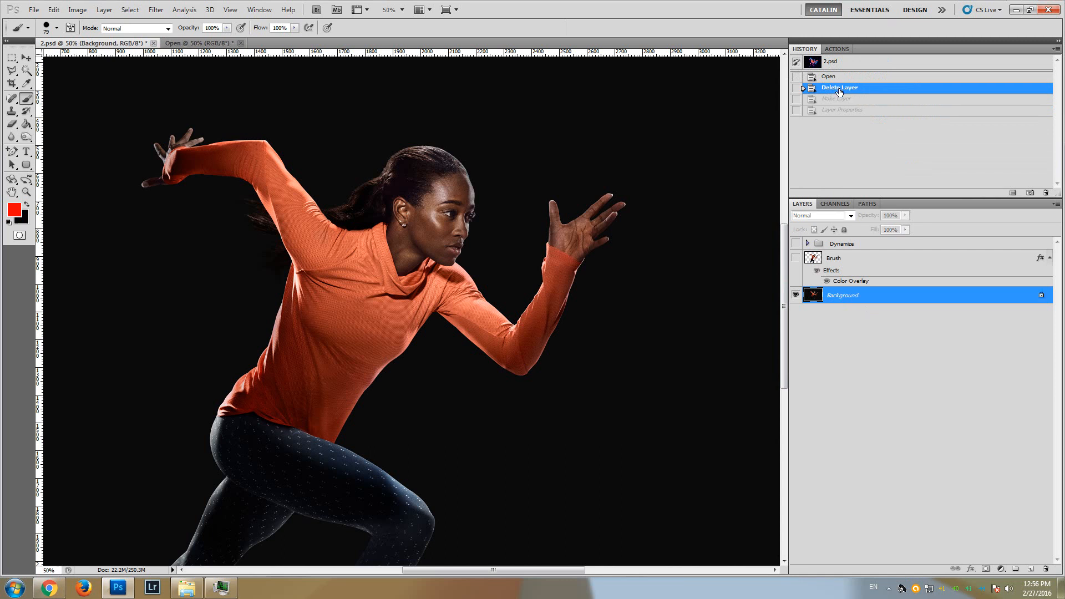
click(840, 89)
click(849, 327)
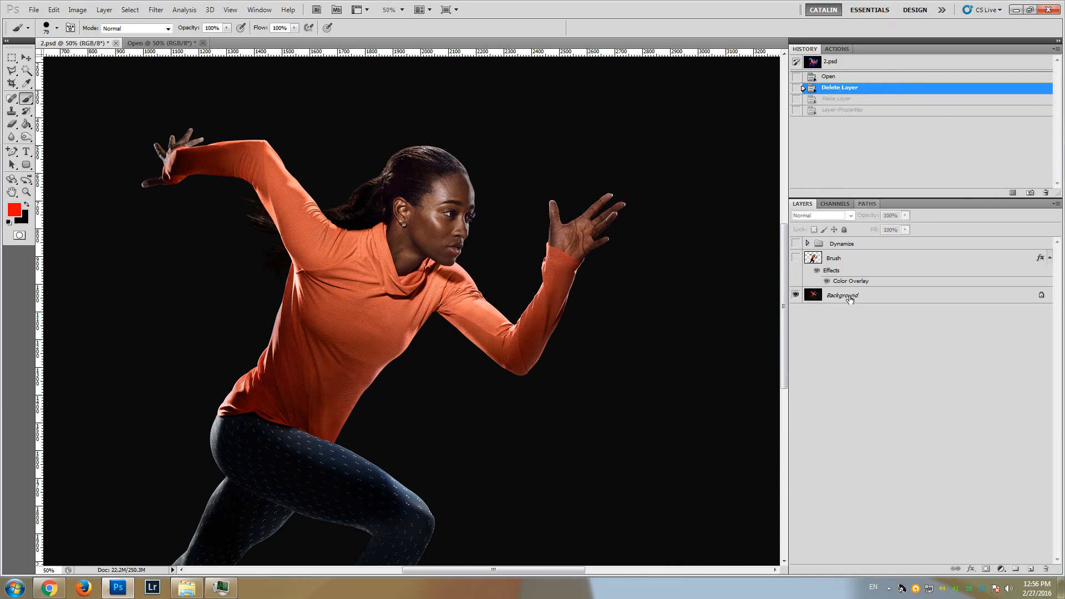
Show the Dynamize group to view the finished effect, and hide it again
click(835, 260)
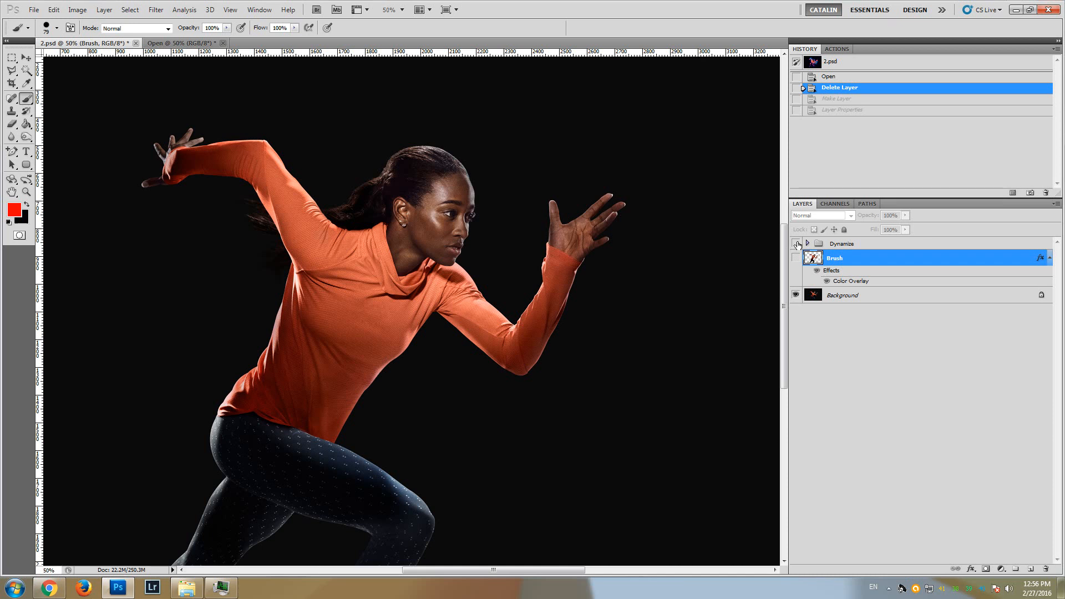
click(836, 248)
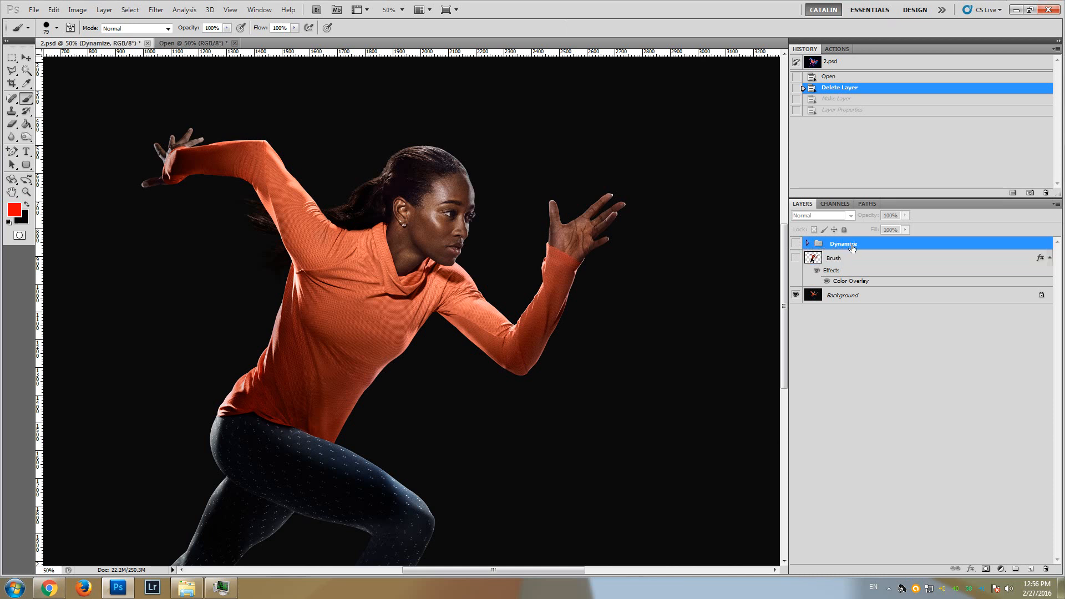
click(796, 244)
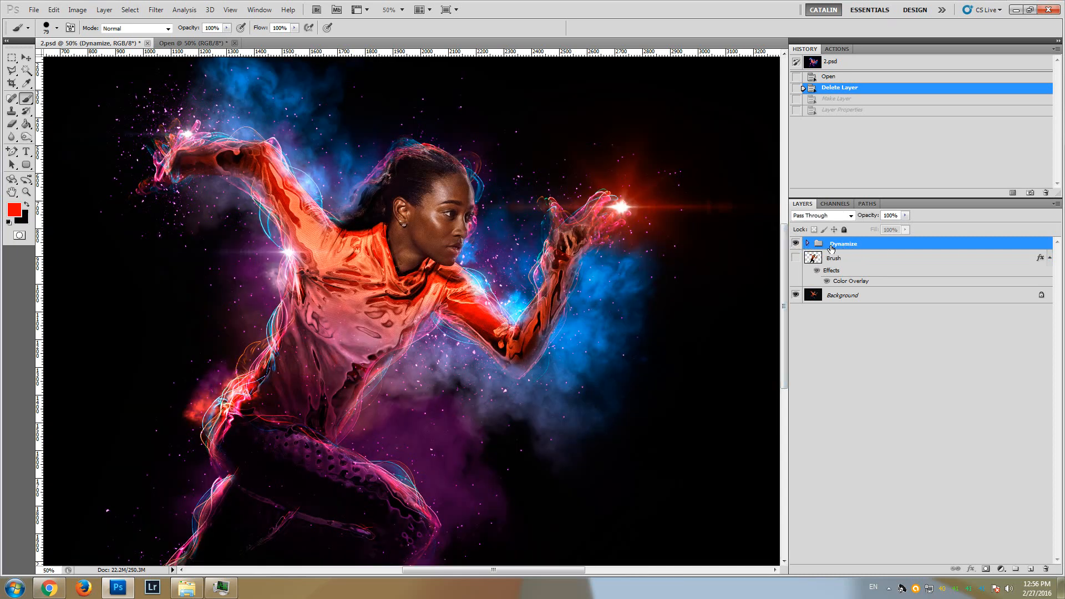
click(796, 243)
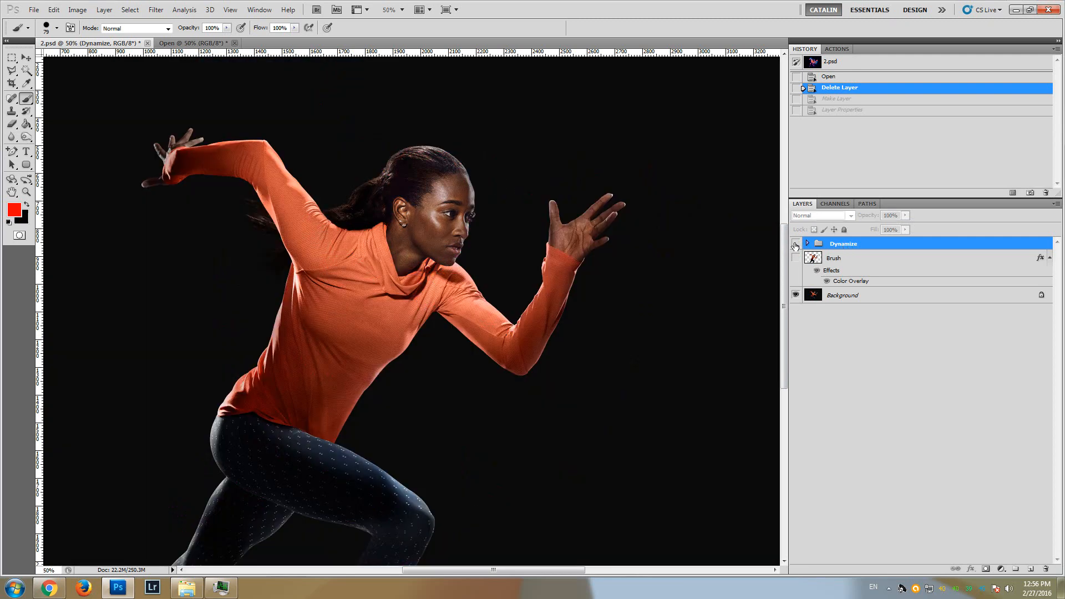
Show the existing Brush layer to view its painted silhouette, and delete that layer
click(839, 261)
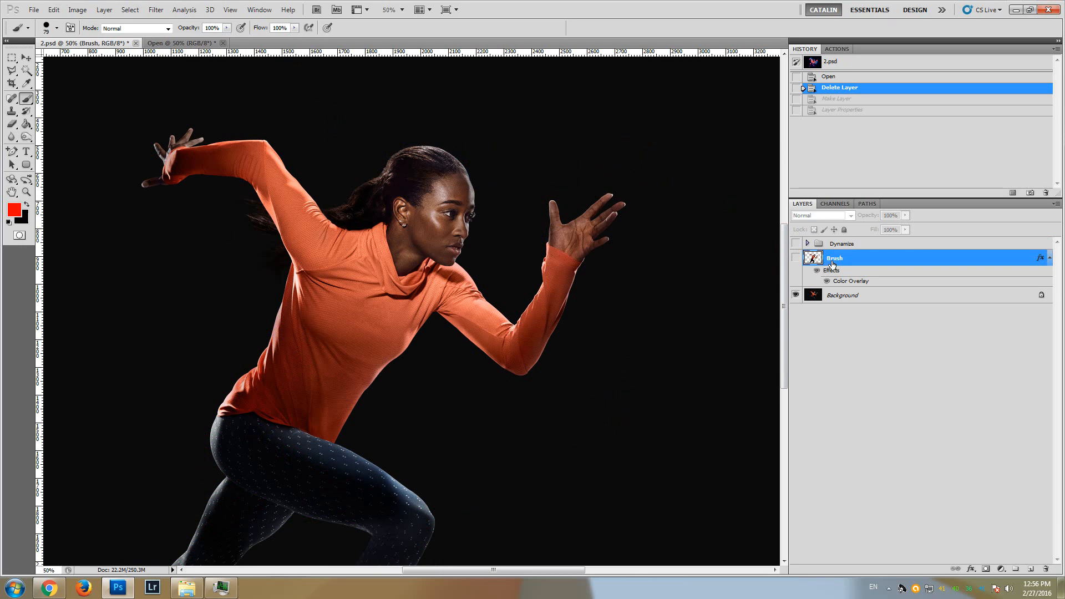
click(796, 257)
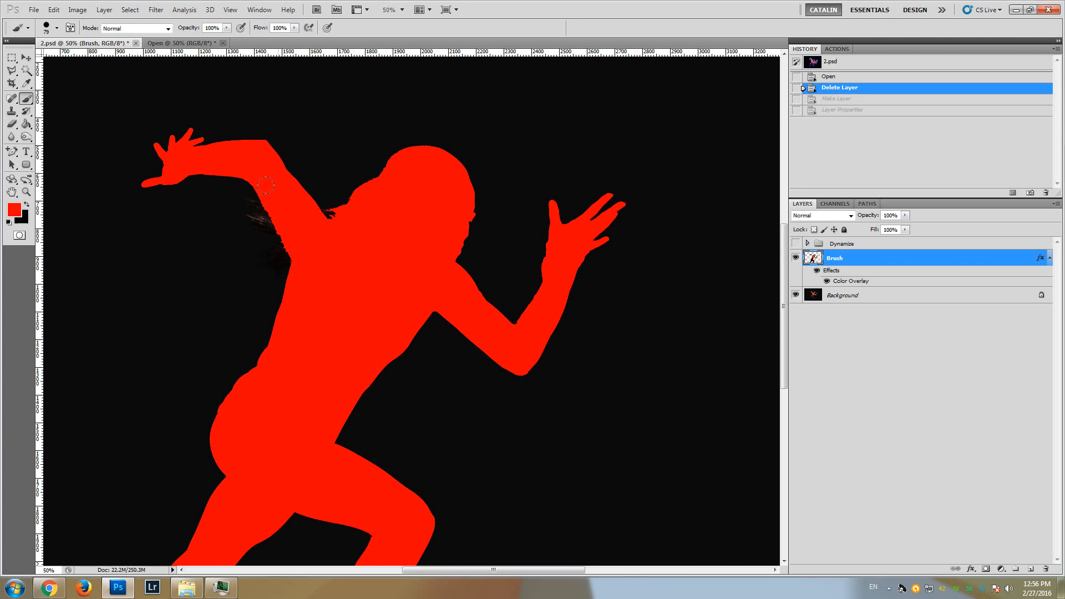
scroll(277, 363, down, 5)
scroll(267, 363, up, 4)
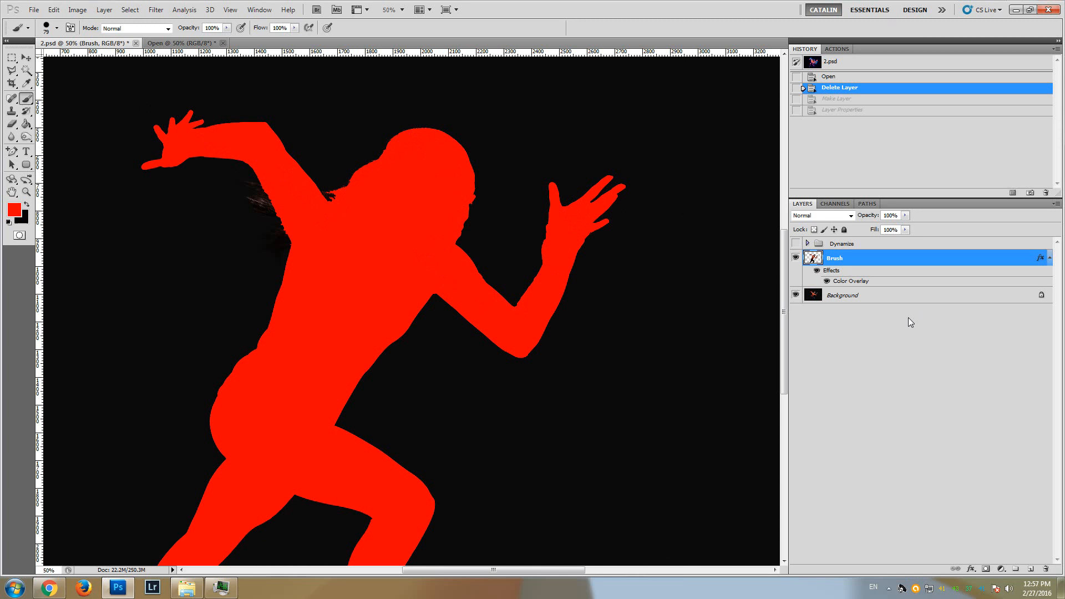
key(Delete)
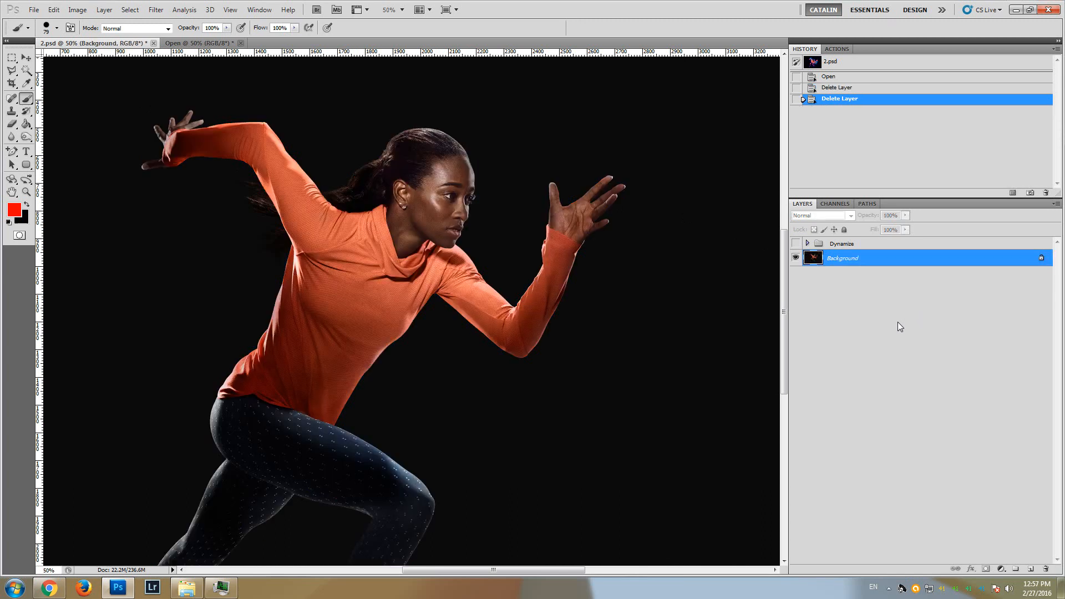
Create a new layer above the Background and name it Brush
click(1031, 570)
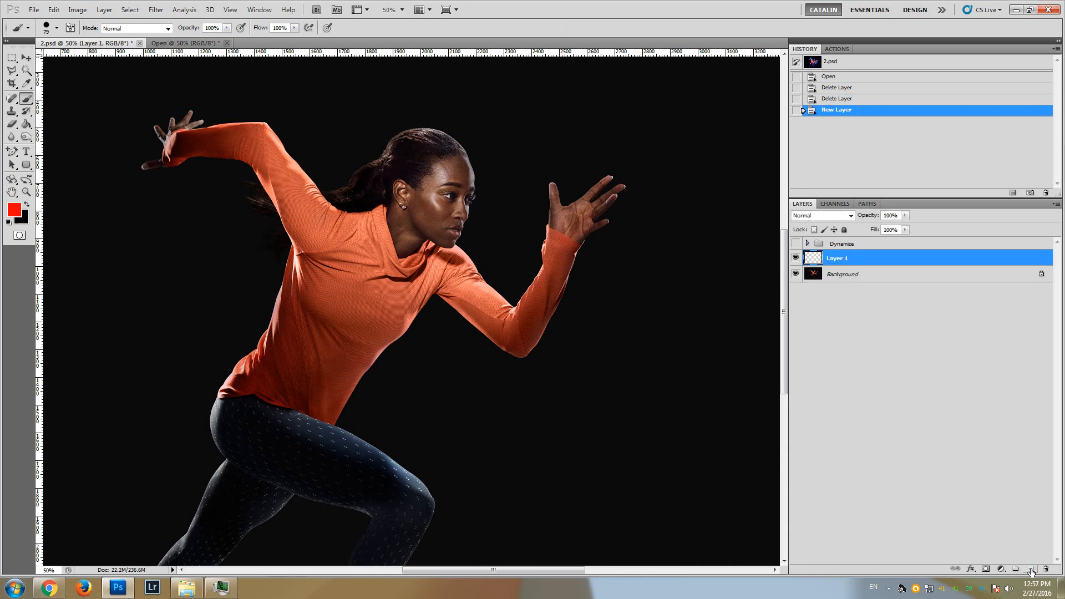
double_click(839, 260)
text(Brush)
key(Return)
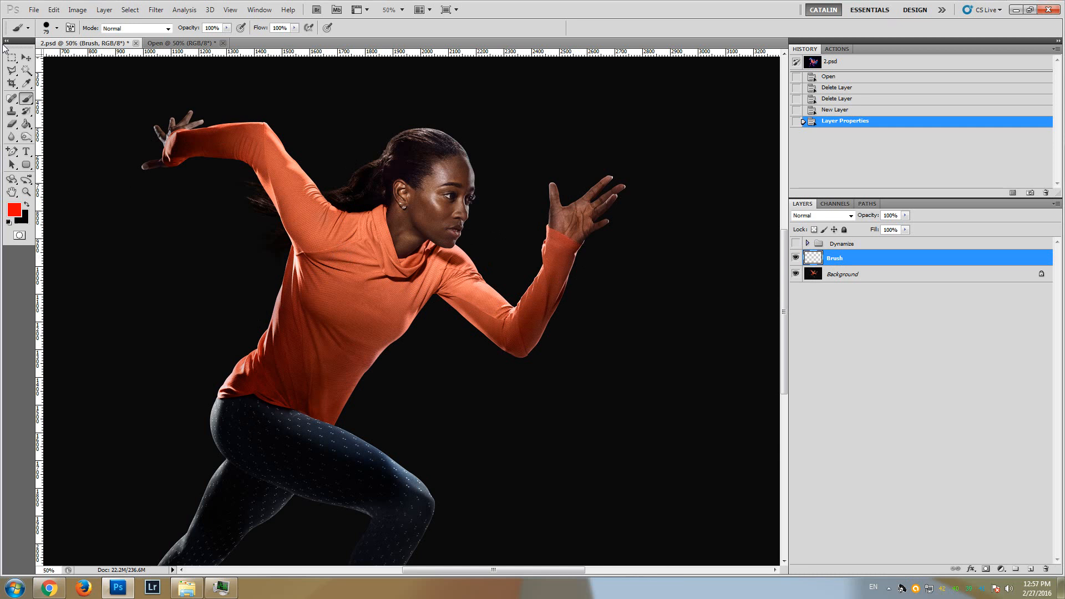
Choose a hard round brush at 49 px and paint red over the runner's rear arm and up into the head
click(57, 29)
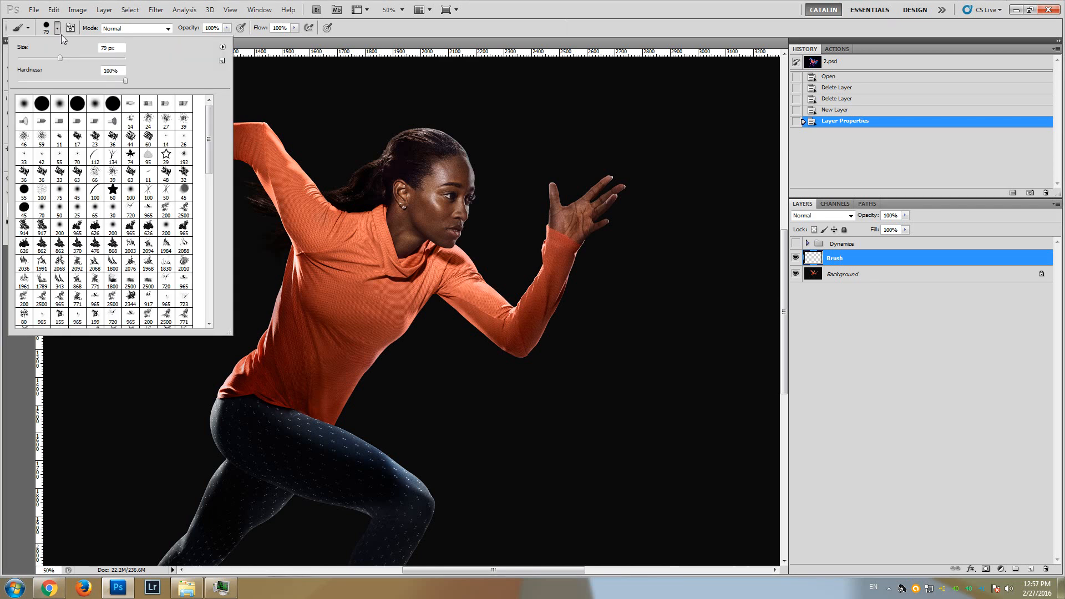
click(44, 107)
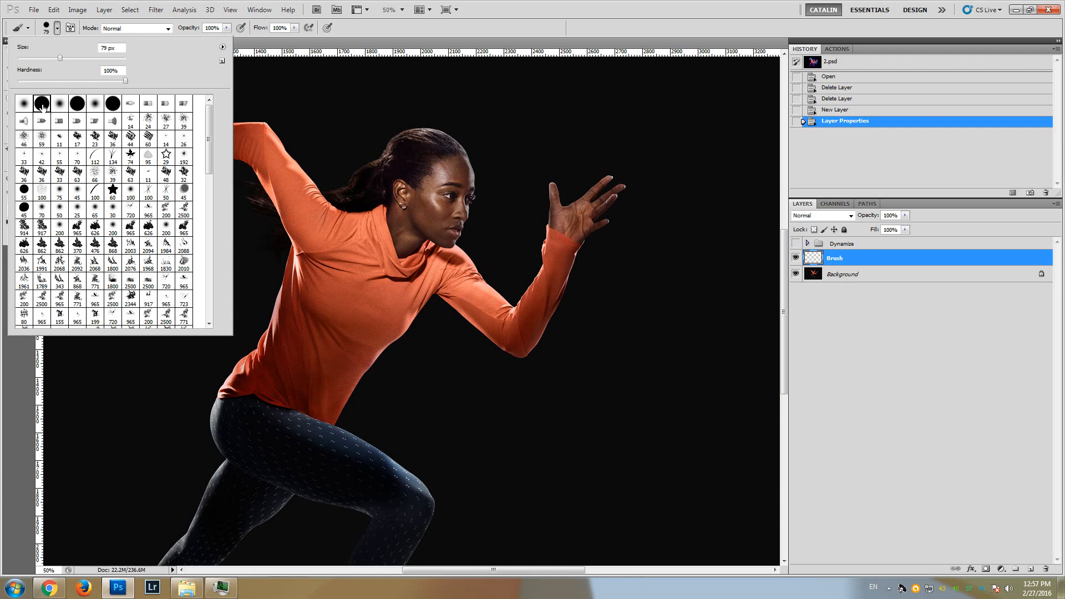
click(44, 58)
click(483, 3)
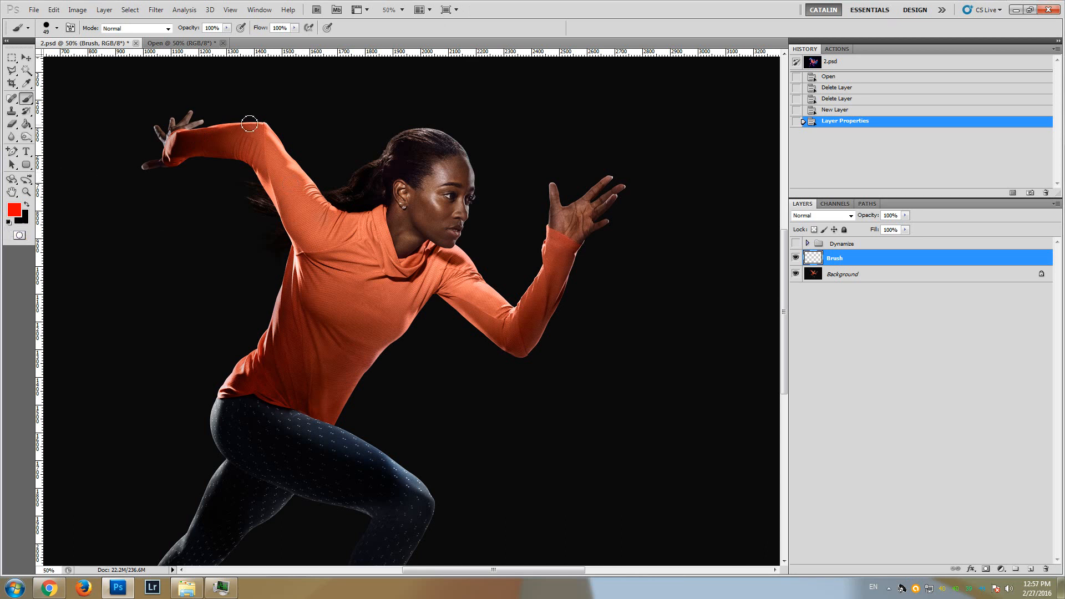
mouse_move(178, 142)
mouse_down()
mouse_move(260, 137)
mouse_move(265, 151)
mouse_move(251, 156)
mouse_move(319, 239)
mouse_move(274, 163)
mouse_move(242, 138)
mouse_move(266, 137)
mouse_move(333, 230)
mouse_move(313, 245)
mouse_move(299, 236)
mouse_move(241, 152)
mouse_move(168, 158)
mouse_up()
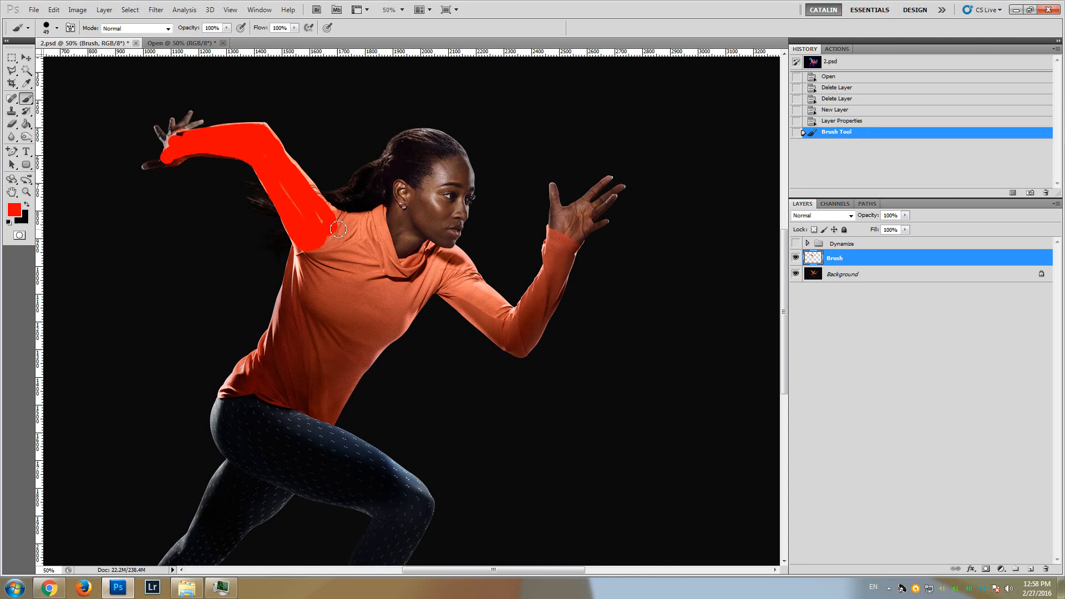
mouse_move(333, 225)
mouse_down()
mouse_move(398, 184)
mouse_move(413, 159)
mouse_move(408, 142)
mouse_move(426, 143)
mouse_up()
Set the brush size to 463 px and paint red over the runner's chest and neck
click(56, 29)
click(92, 58)
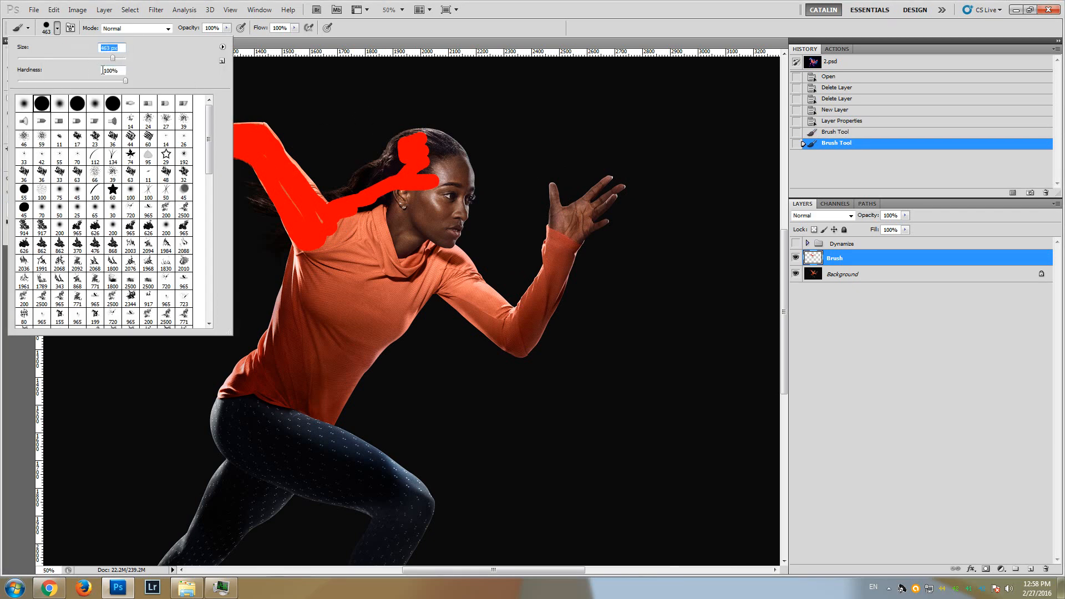
click(364, 275)
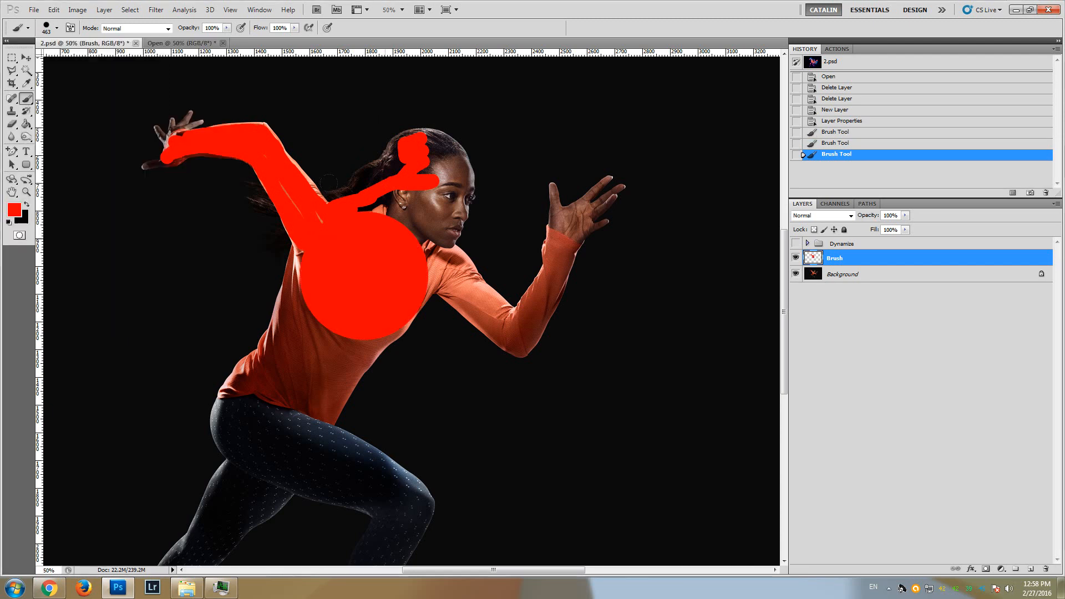
click(387, 239)
Set the brush size to 168 px and paint red over the runner's head, face and hair
click(56, 29)
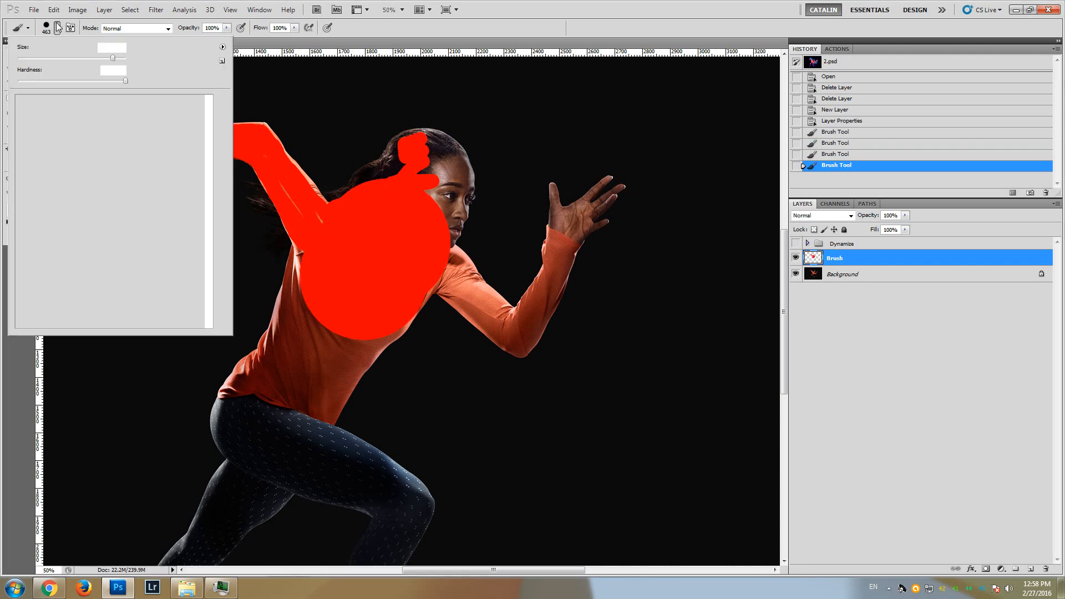
click(91, 58)
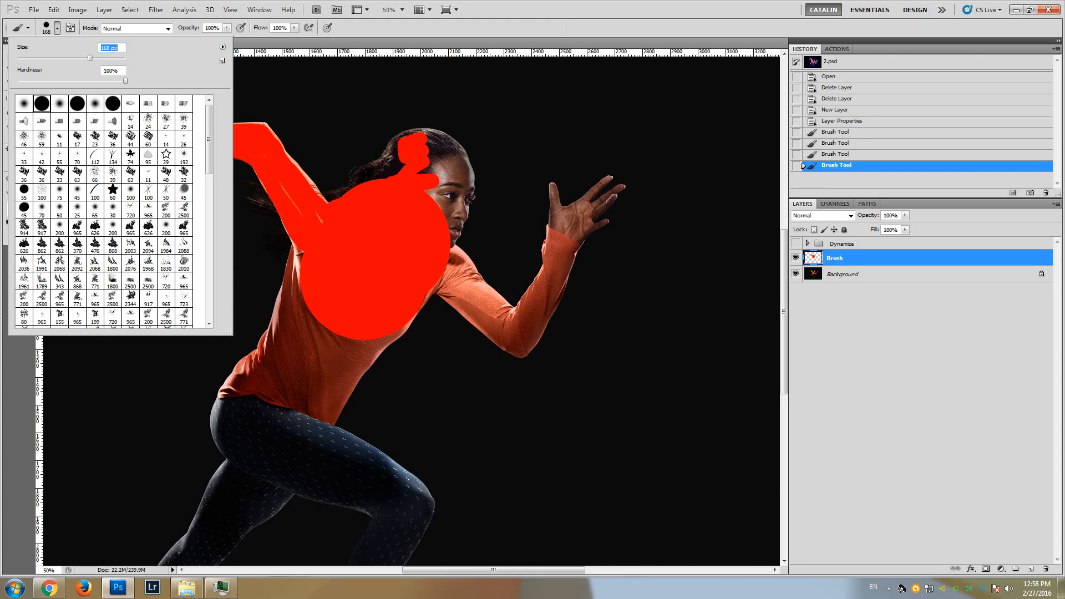
mouse_move(357, 175)
mouse_down()
mouse_move(394, 167)
mouse_move(391, 141)
mouse_move(433, 155)
mouse_move(426, 190)
mouse_move(438, 219)
mouse_up()
click(435, 230)
mouse_move(451, 182)
mouse_down()
mouse_move(423, 142)
mouse_move(400, 138)
mouse_up()
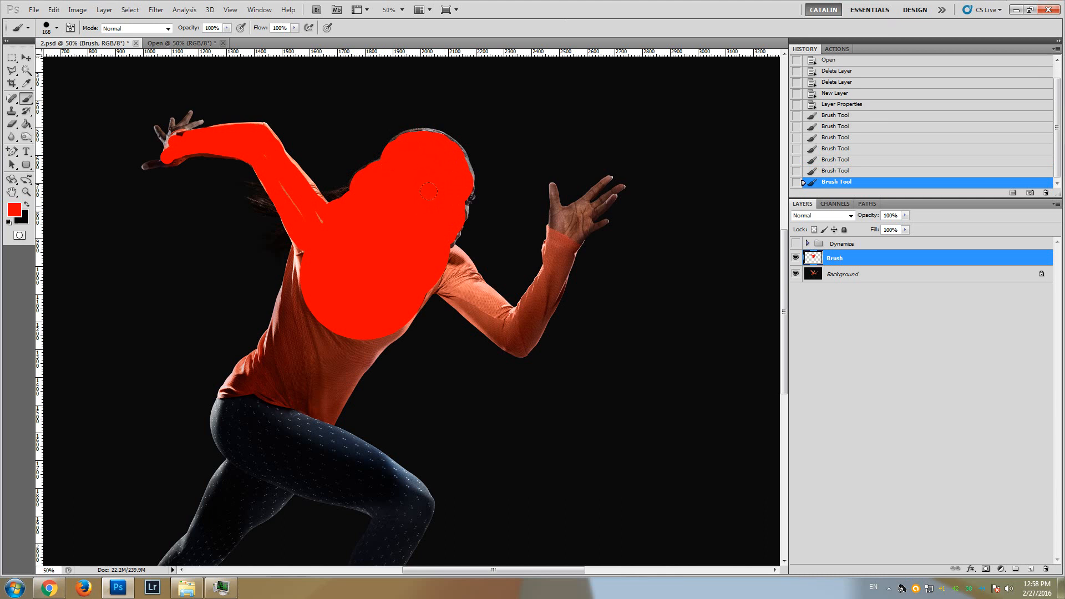
drag(428, 192, 433, 181)
click(433, 178)
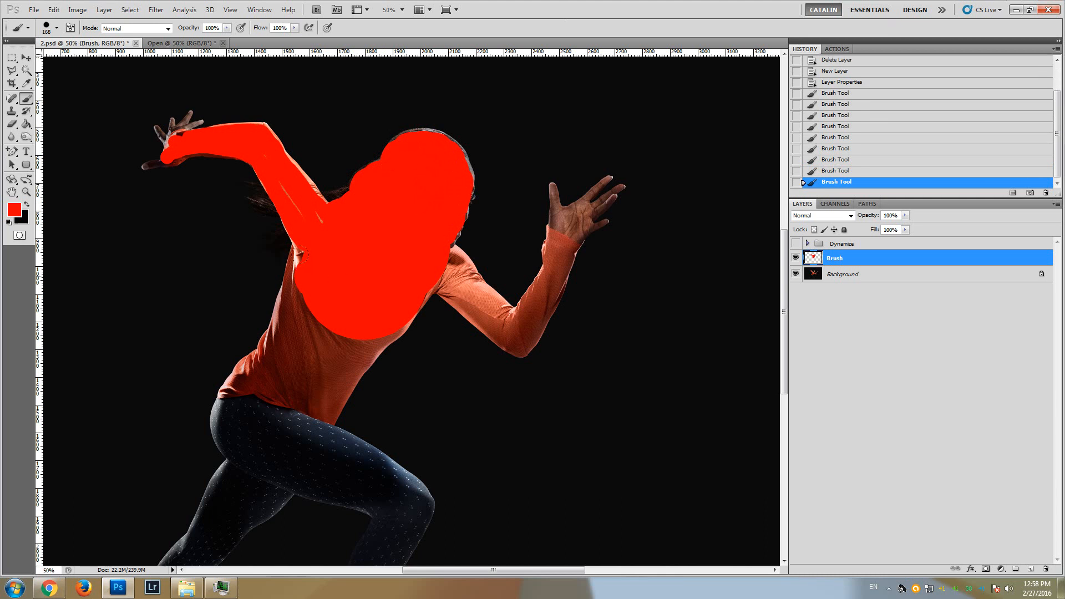
Paint red over the rest of the torso, the gaps in the rear arm, the hips and both thighs
click(297, 286)
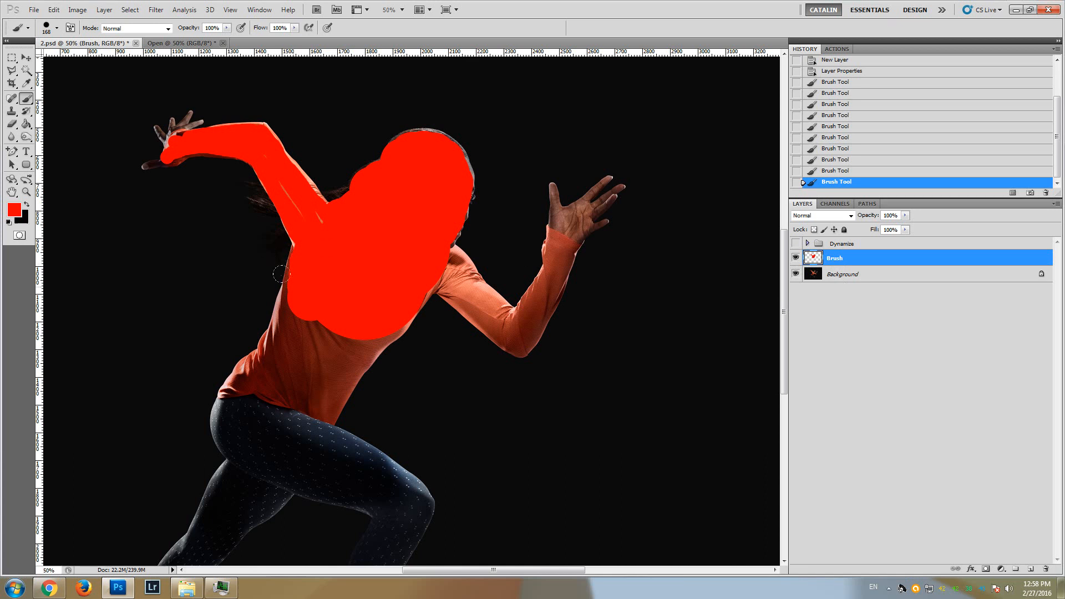
drag(281, 273, 284, 311)
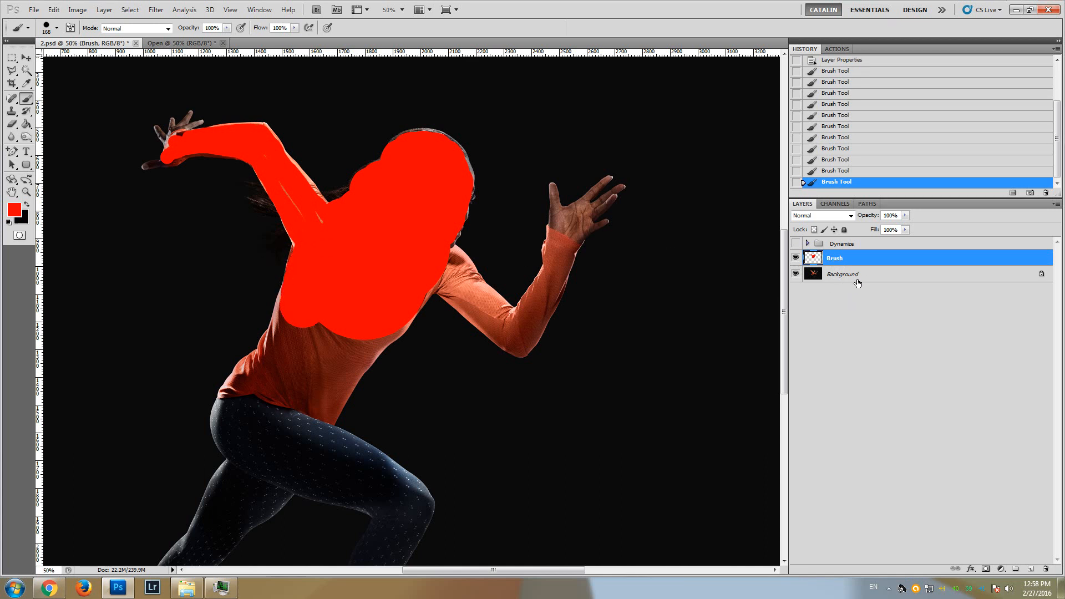
drag(307, 216, 299, 204)
drag(280, 180, 281, 181)
mouse_move(285, 319)
mouse_down()
mouse_move(277, 360)
mouse_move(244, 402)
mouse_move(250, 466)
mouse_move(236, 519)
mouse_move(278, 483)
mouse_move(338, 475)
mouse_move(396, 491)
mouse_move(246, 408)
mouse_move(339, 355)
mouse_move(278, 378)
mouse_up()
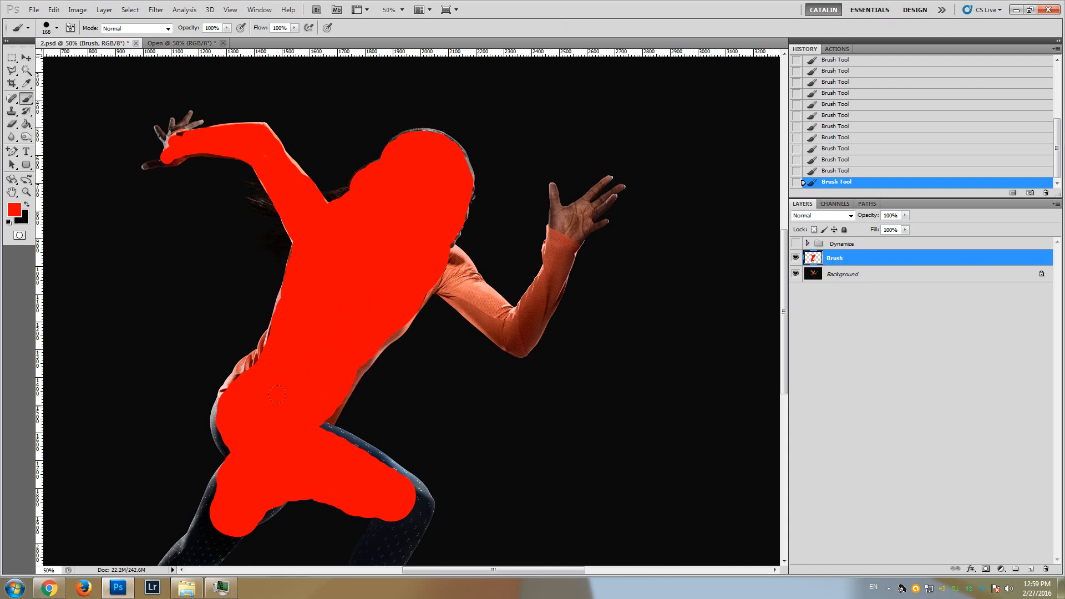
scroll(277, 394, down, 3)
scroll(556, 374, up, 3)
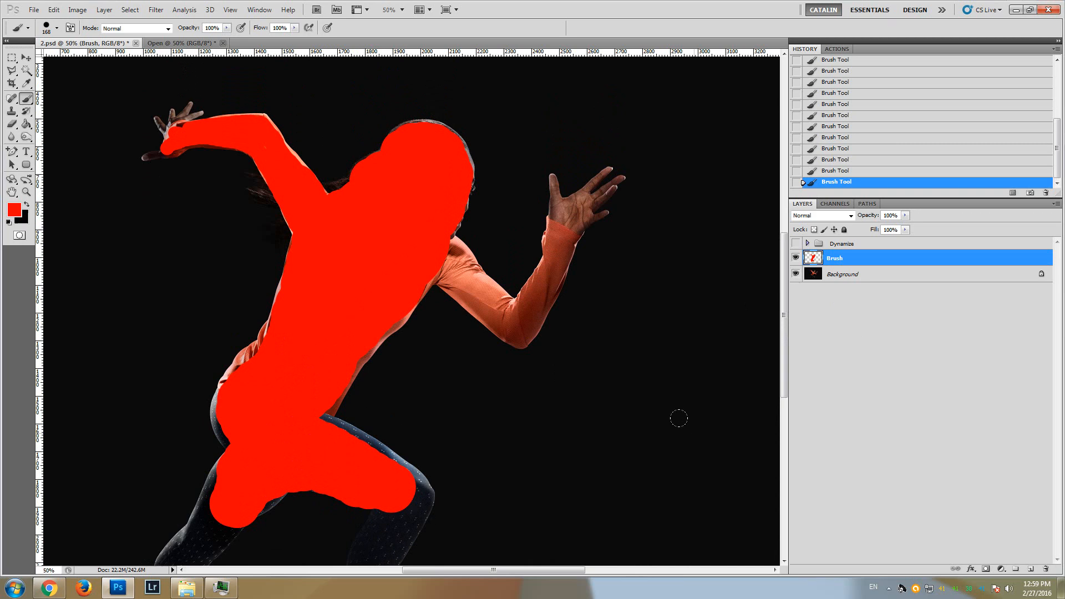
Clear all of the red paint from the Brush layer and remove the selection
key(ctrl+a)
key(Delete)
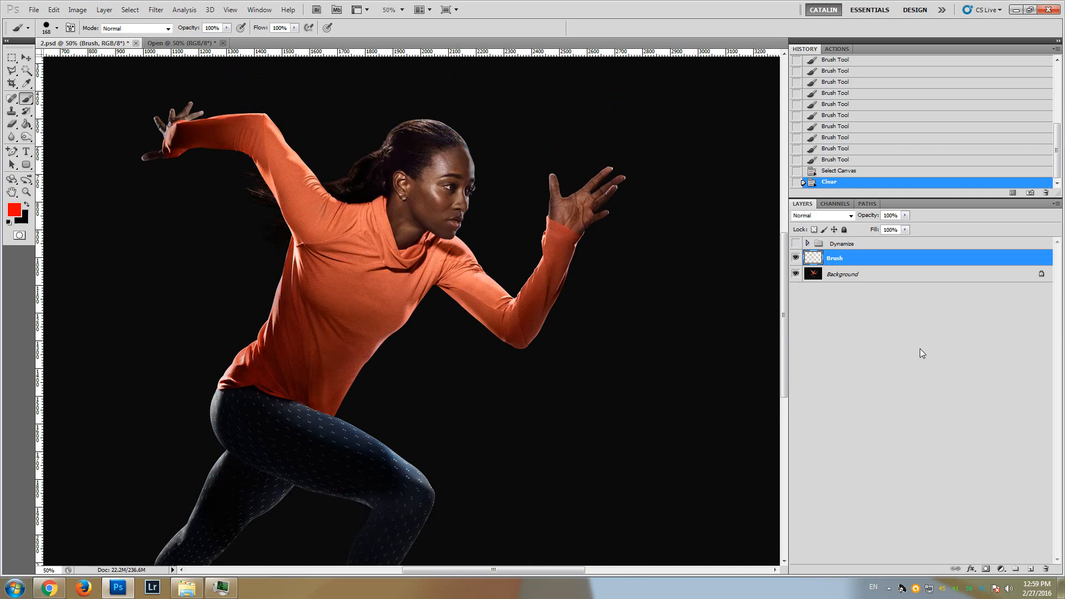
key(ctrl+d)
scroll(516, 305, up, 2)
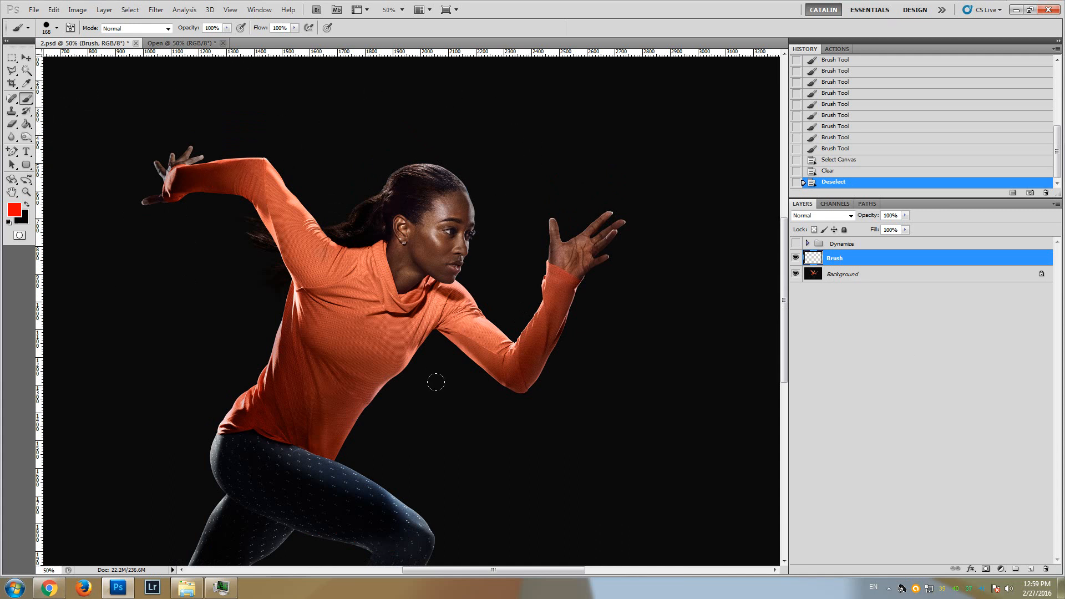
scroll(432, 355, down, 1)
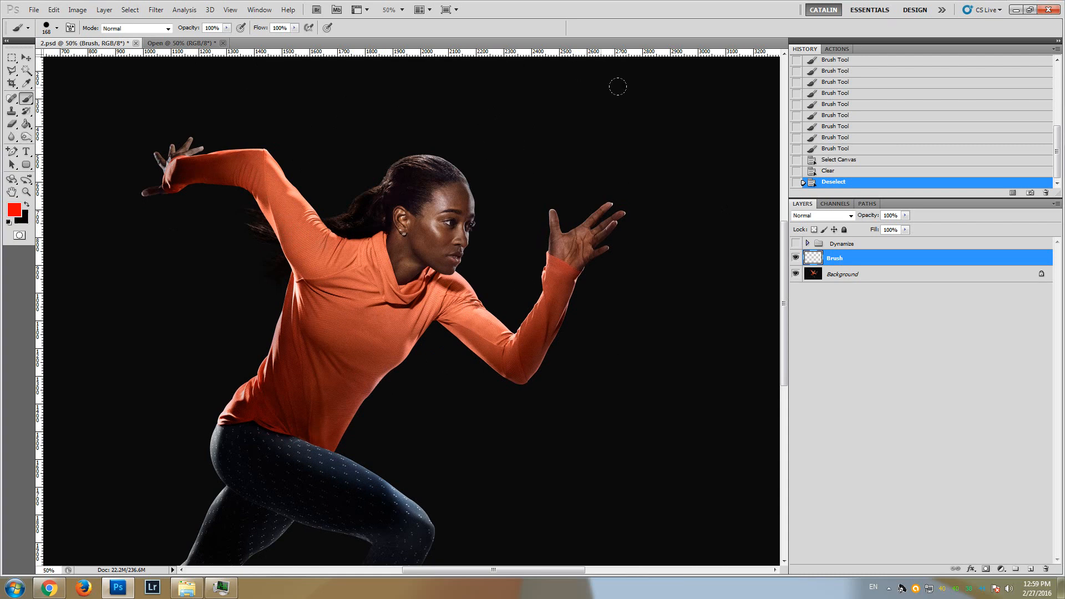
With the Magic Wand at tolerance 5, select the black backdrop on the Background layer, including the area between the runner's legs
click(844, 279)
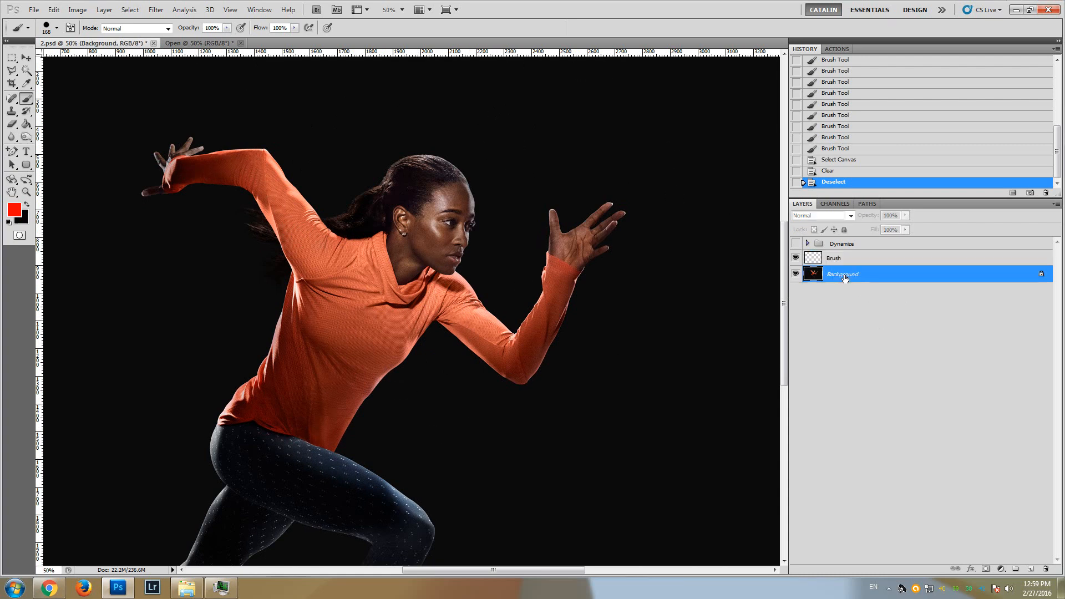
click(26, 71)
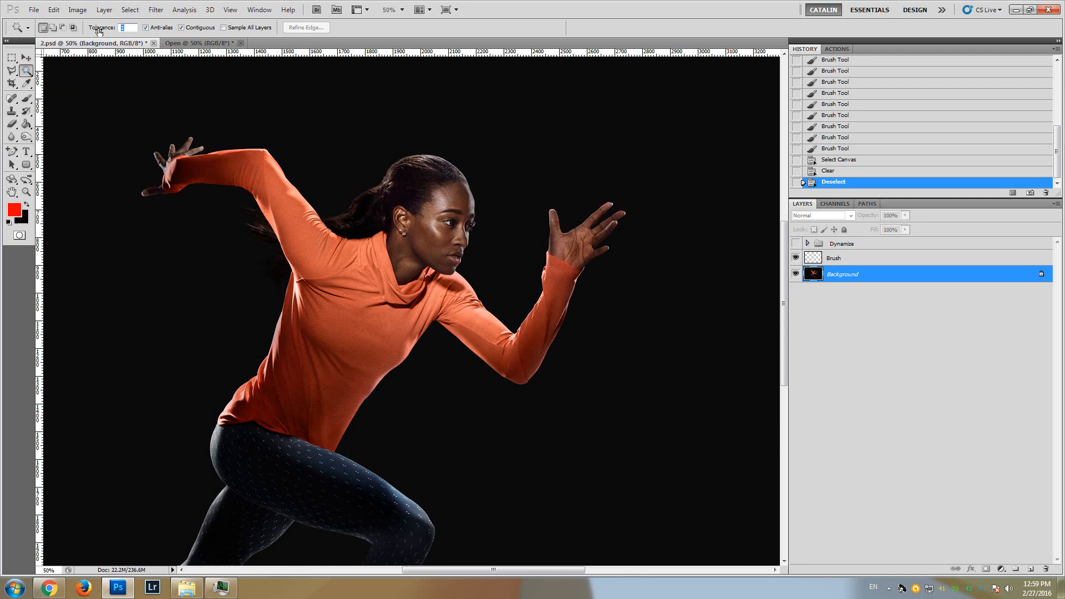
text(5)
click(516, 174)
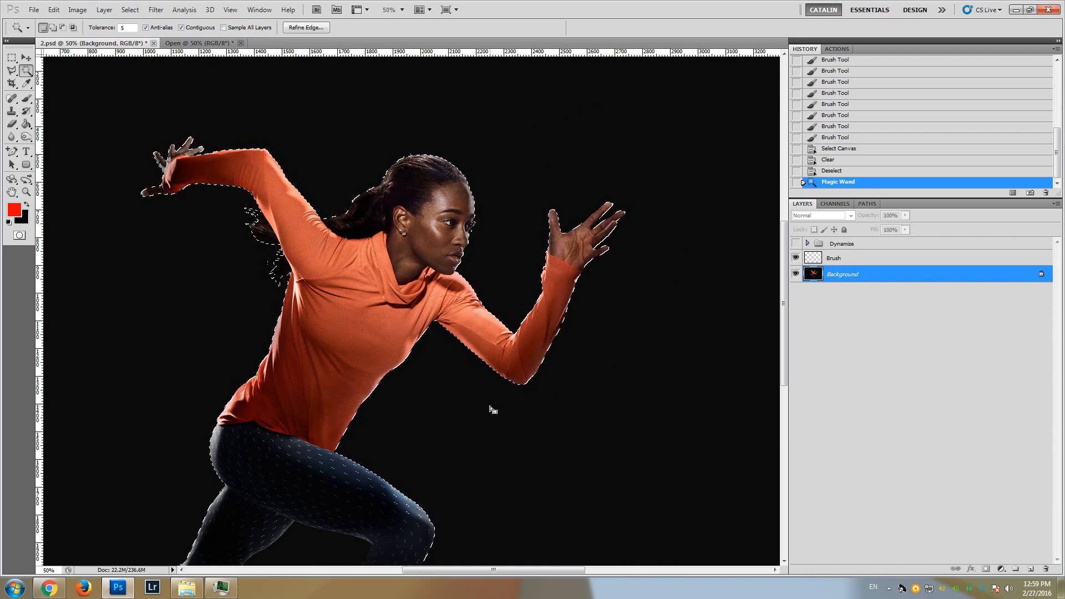
drag(782, 234, 780, 273)
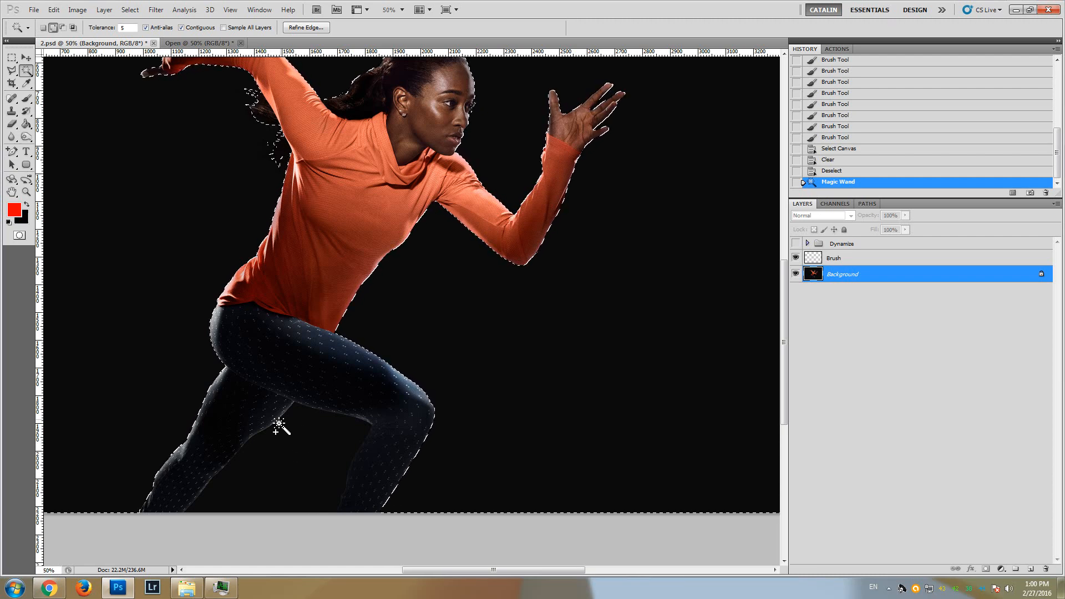
shift+click(281, 457)
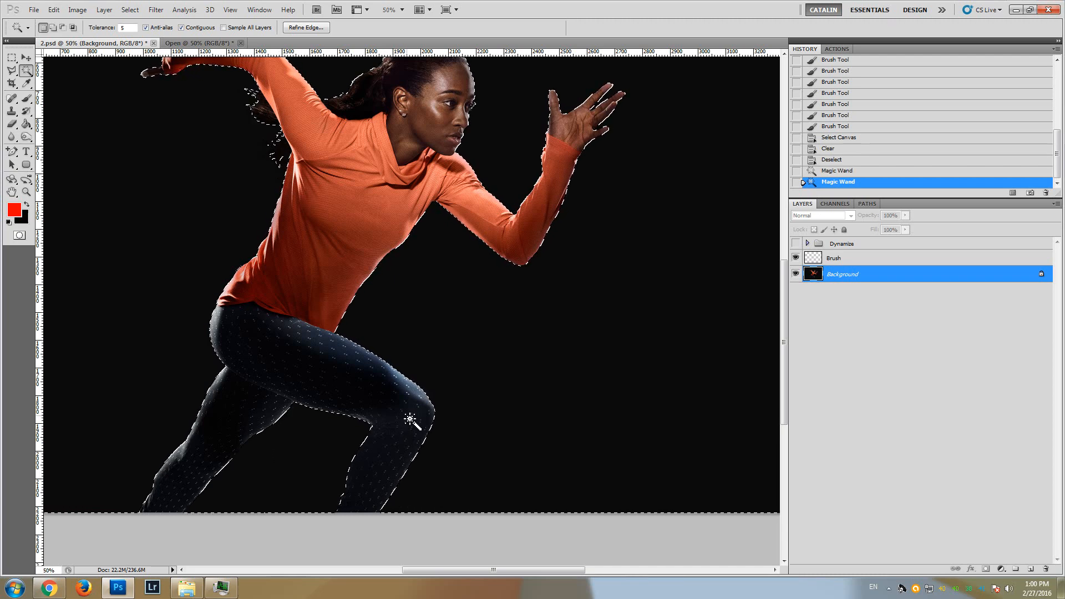
scroll(410, 420, up, 3)
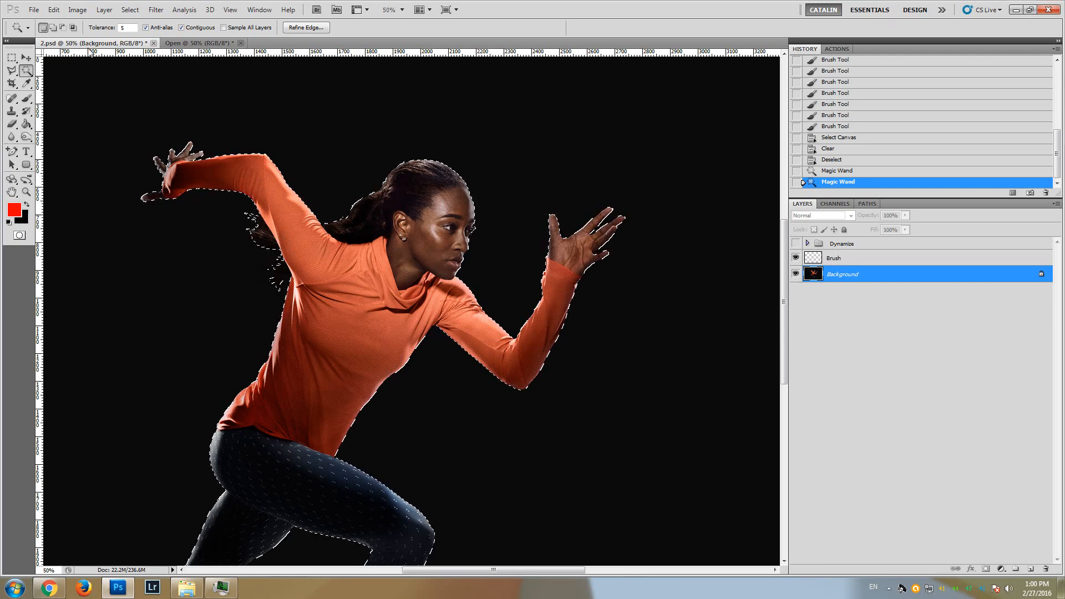
Invert the selection so that it covers the runner instead of the backdrop
click(130, 9)
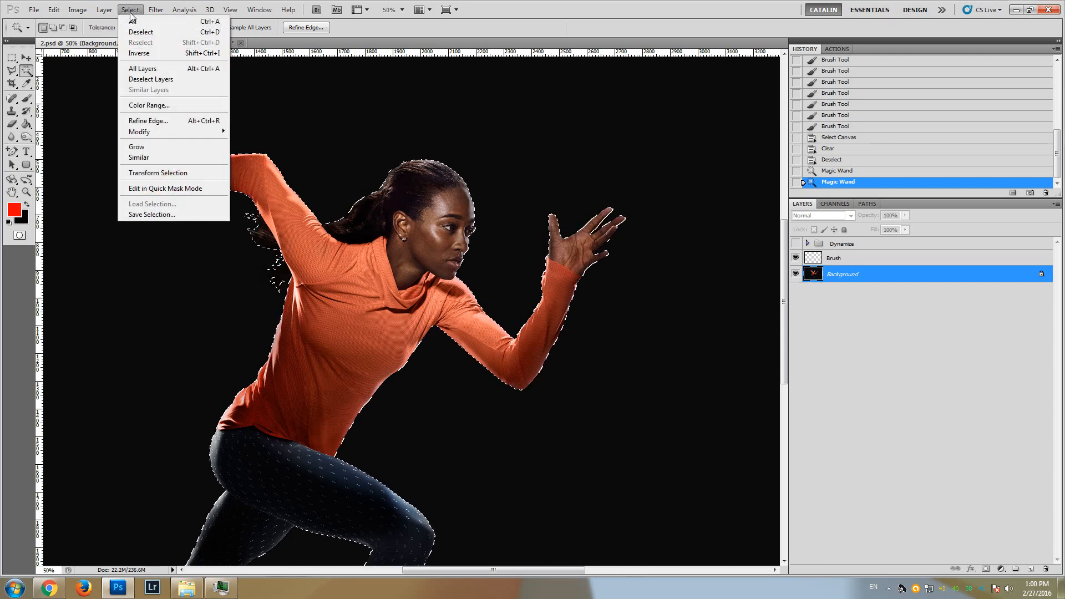
click(148, 53)
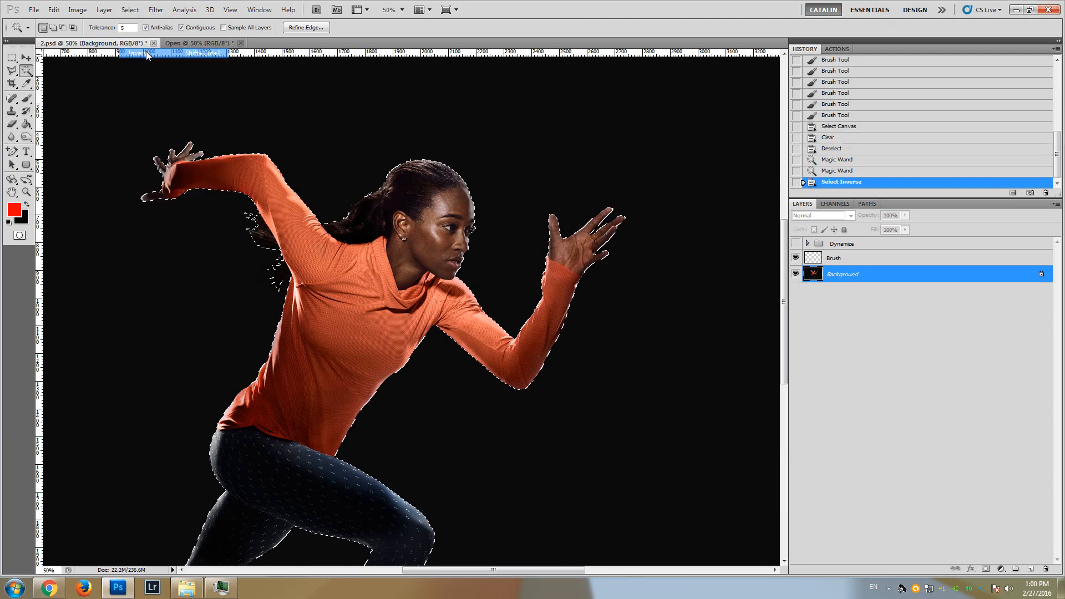
mouse_move(784, 222)
mouse_down()
mouse_move(784, 288)
mouse_move(783, 166)
mouse_move(784, 208)
mouse_up()
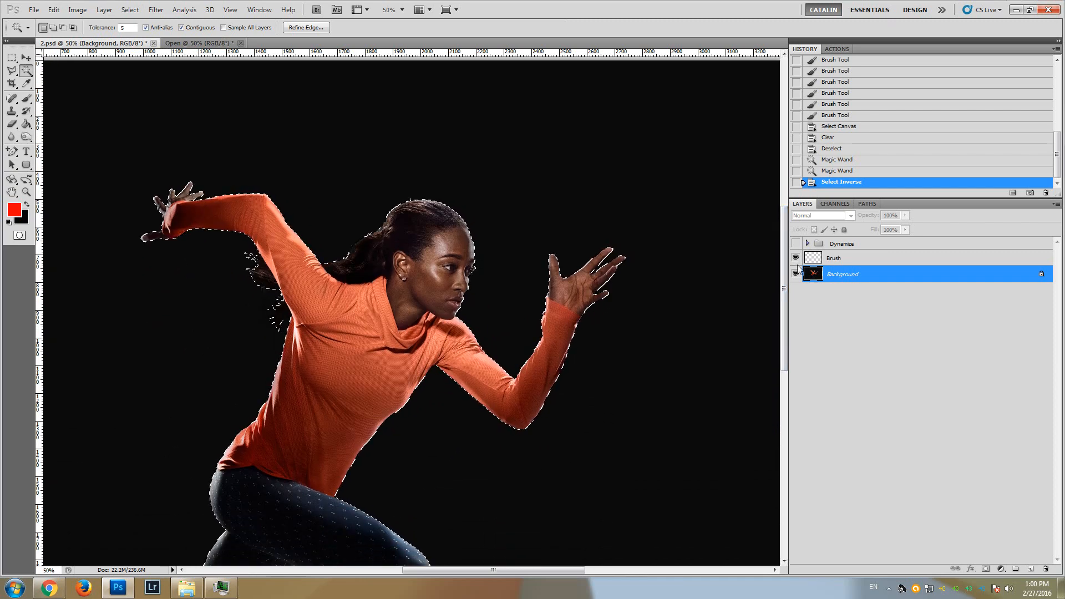
Fill the selected runner with red on the Brush layer using the Paint Bucket, and deselect
click(832, 262)
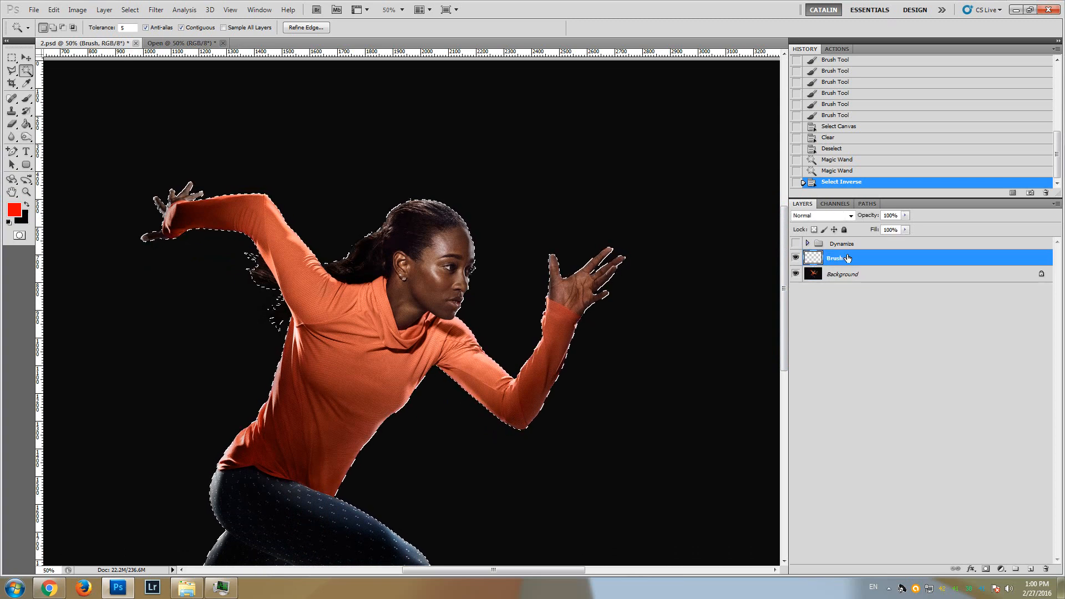
click(25, 125)
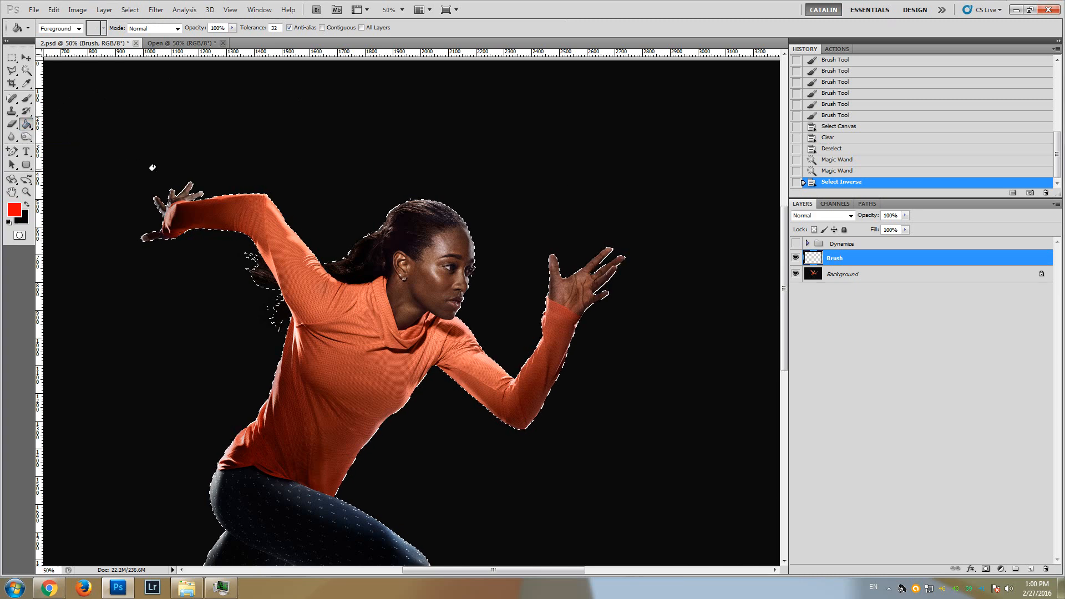
click(216, 203)
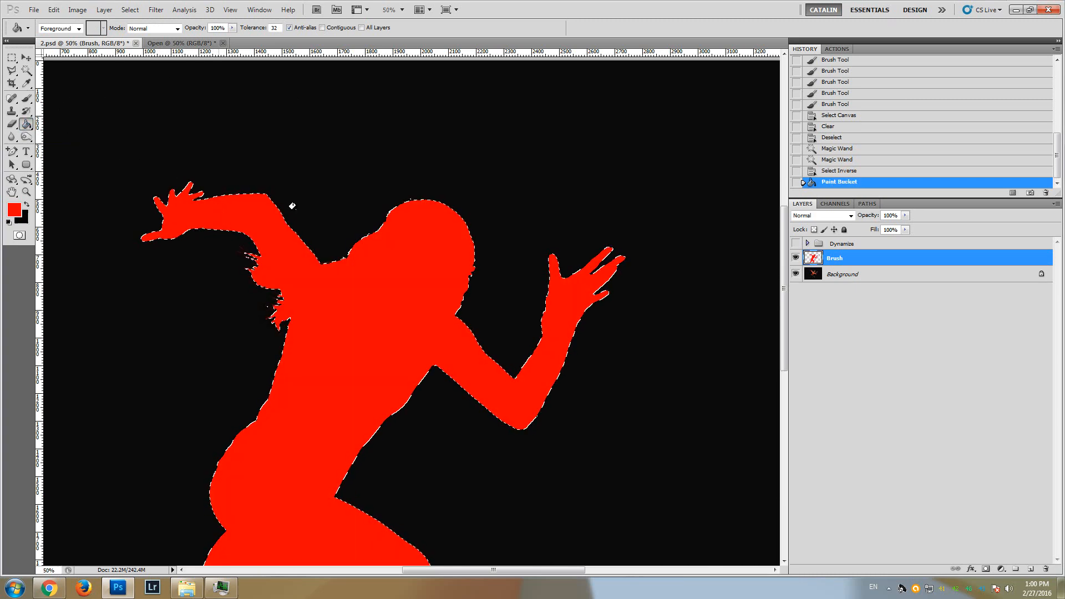
mouse_move(784, 232)
mouse_down()
mouse_move(777, 307)
mouse_move(777, 251)
mouse_up()
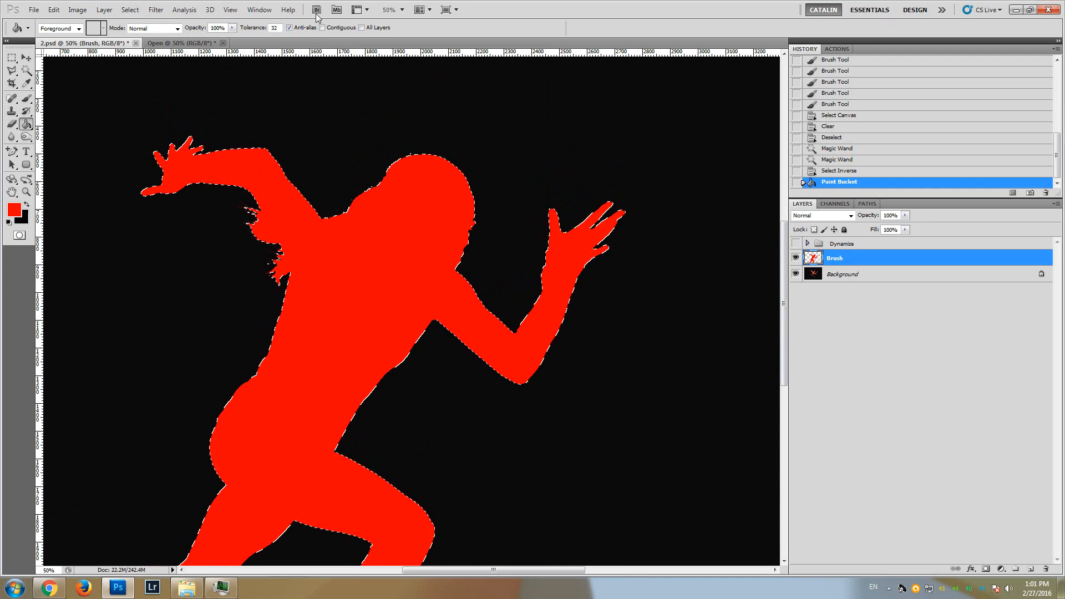
click(129, 10)
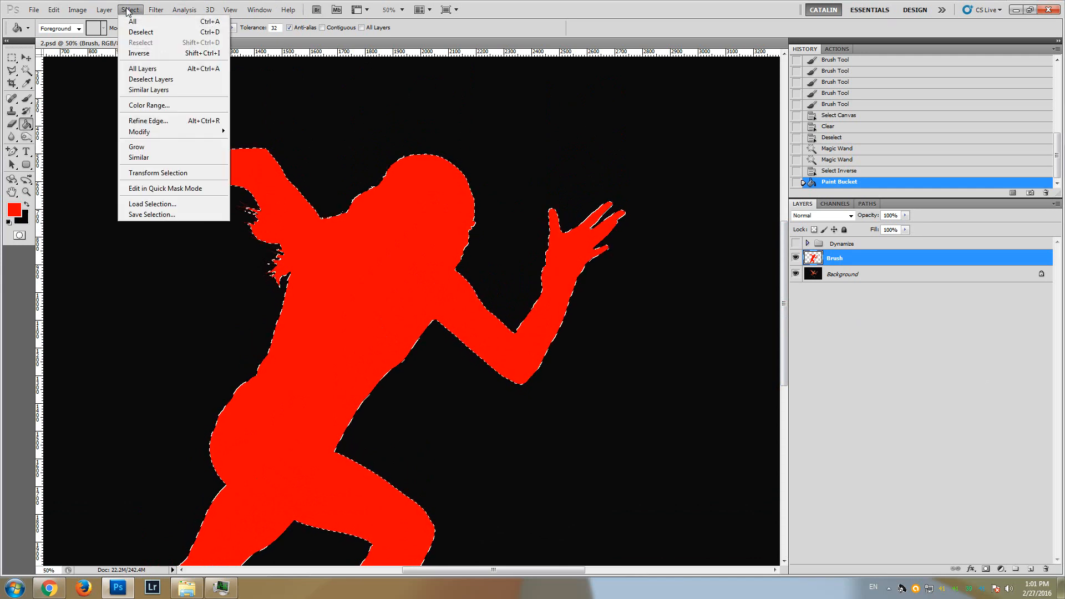
click(142, 33)
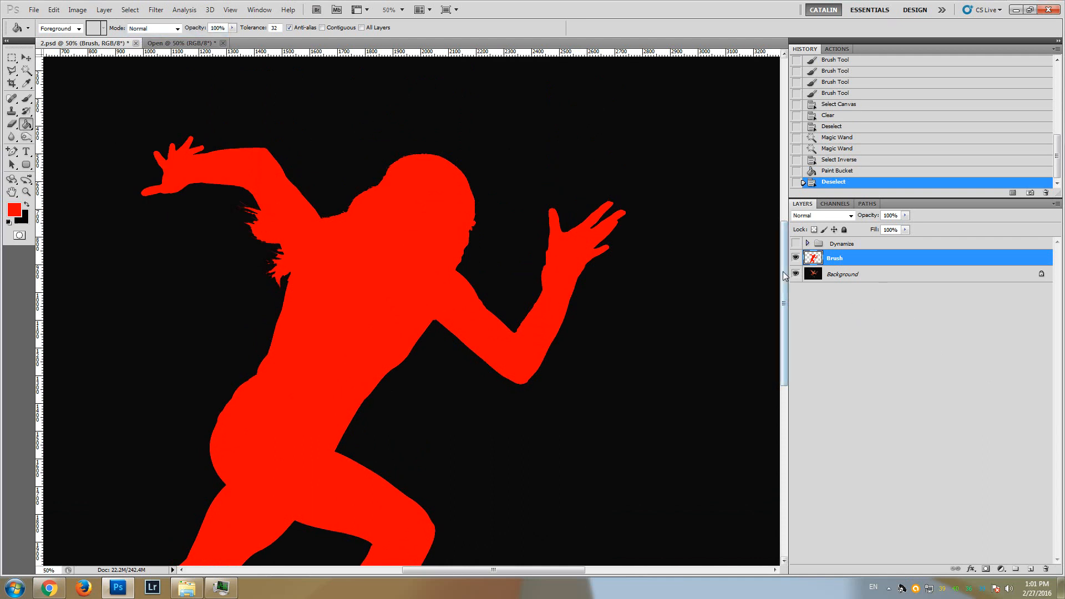
mouse_move(784, 280)
mouse_down()
mouse_move(790, 341)
mouse_move(784, 280)
mouse_up()
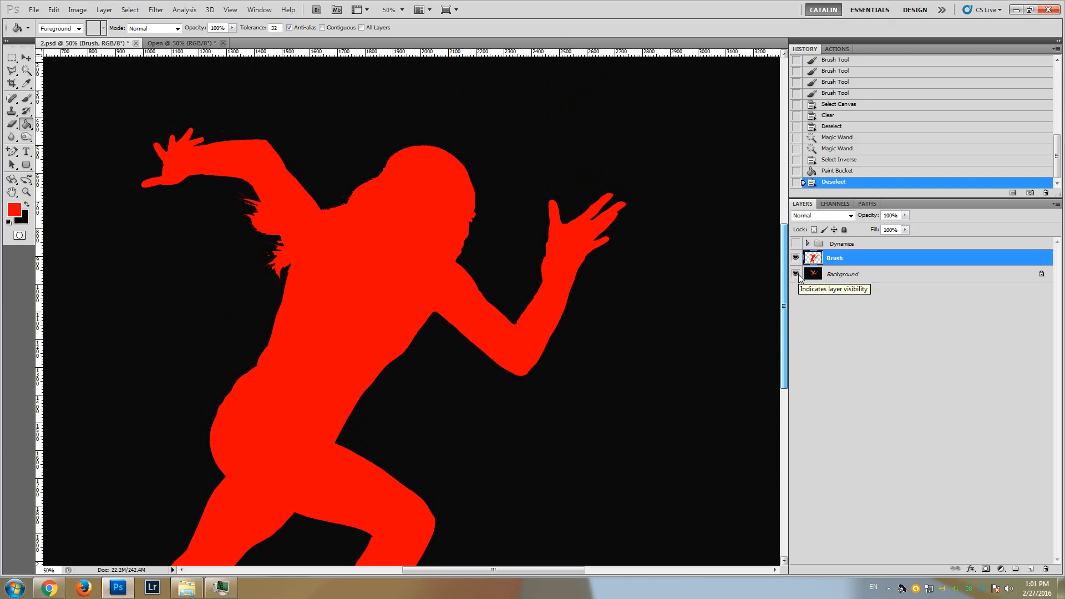
Compare the red silhouette with the photo by toggling the Brush layer's visibility, and leave the layer hidden
drag(798, 275, 802, 262)
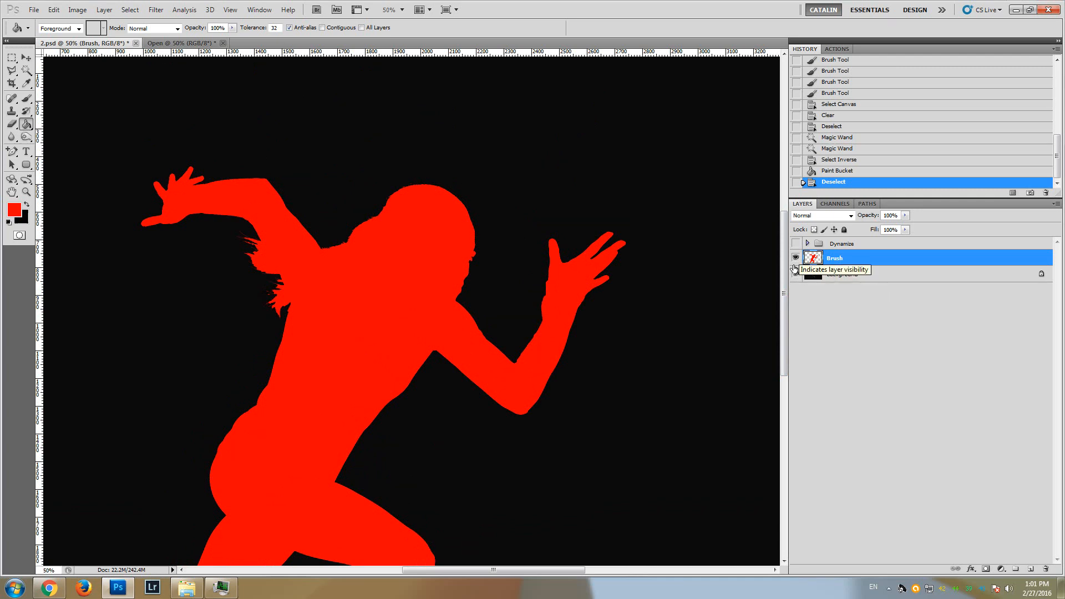
click(795, 258)
click(795, 258)
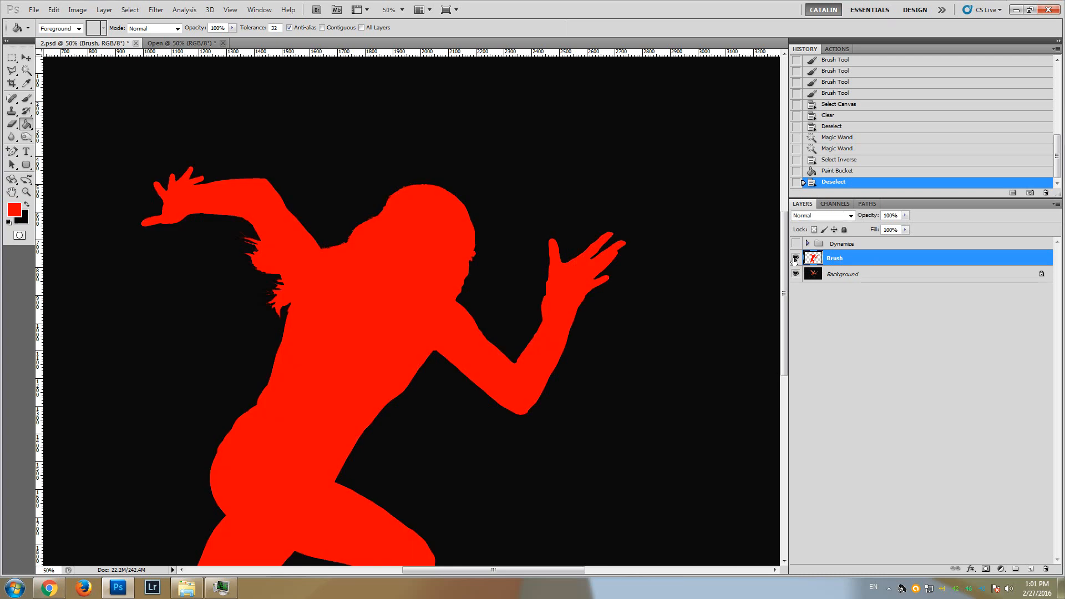
click(794, 259)
click(794, 260)
click(794, 260)
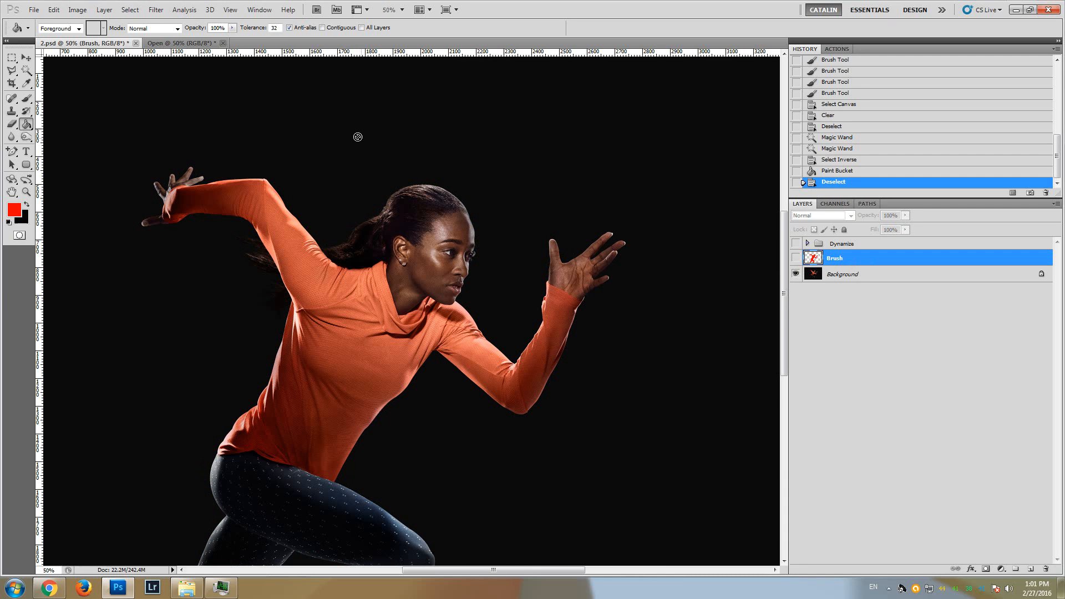
Check the image's pixel dimensions and resolution, dismissing the Windows color scheme prompt
click(77, 10)
mouse_move(82, 22)
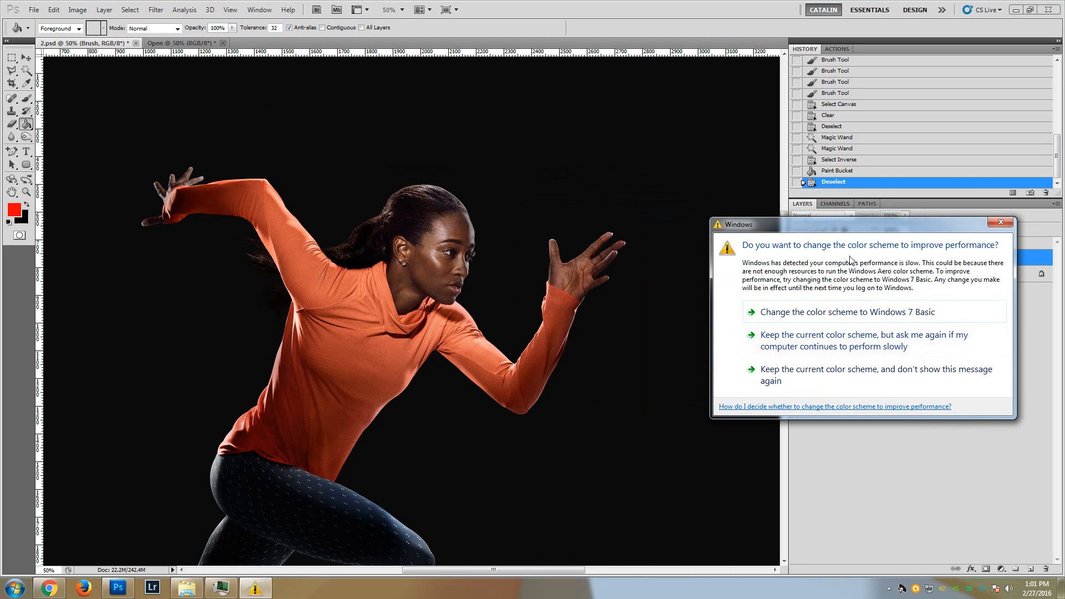
click(1001, 223)
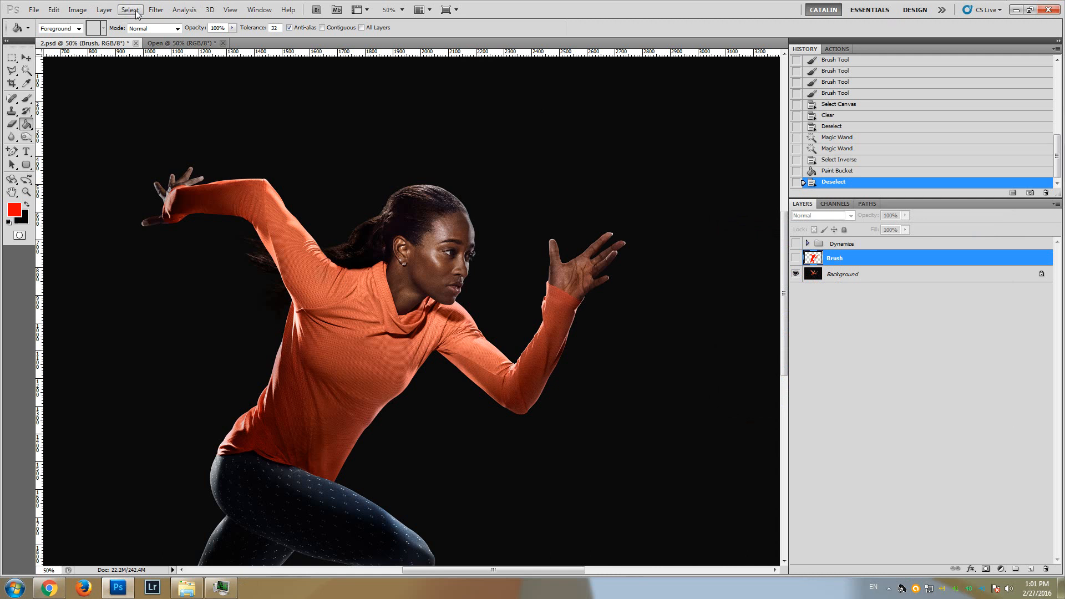
click(77, 9)
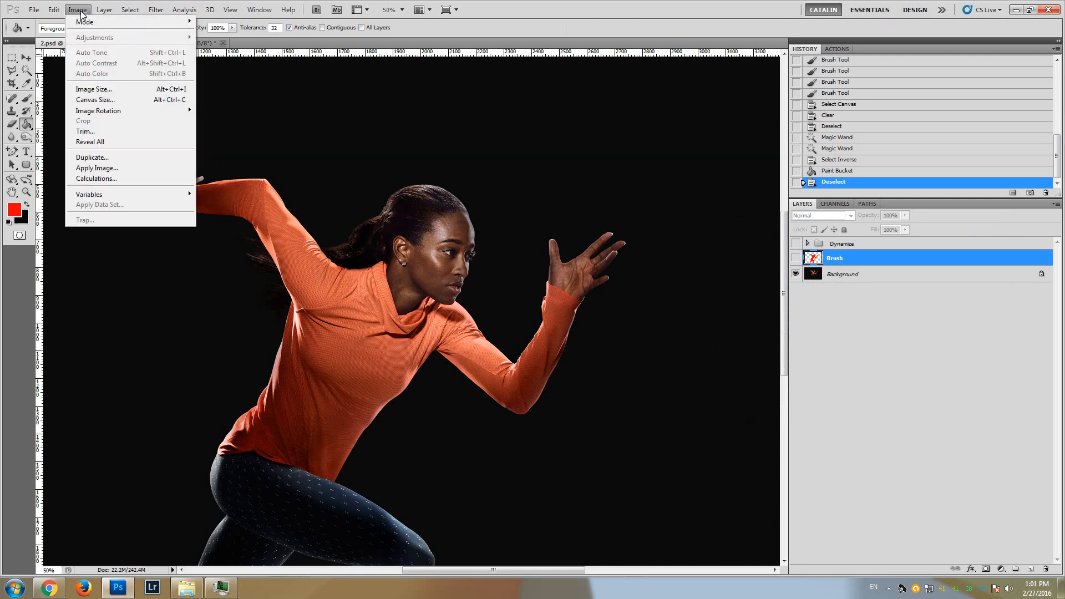
click(97, 89)
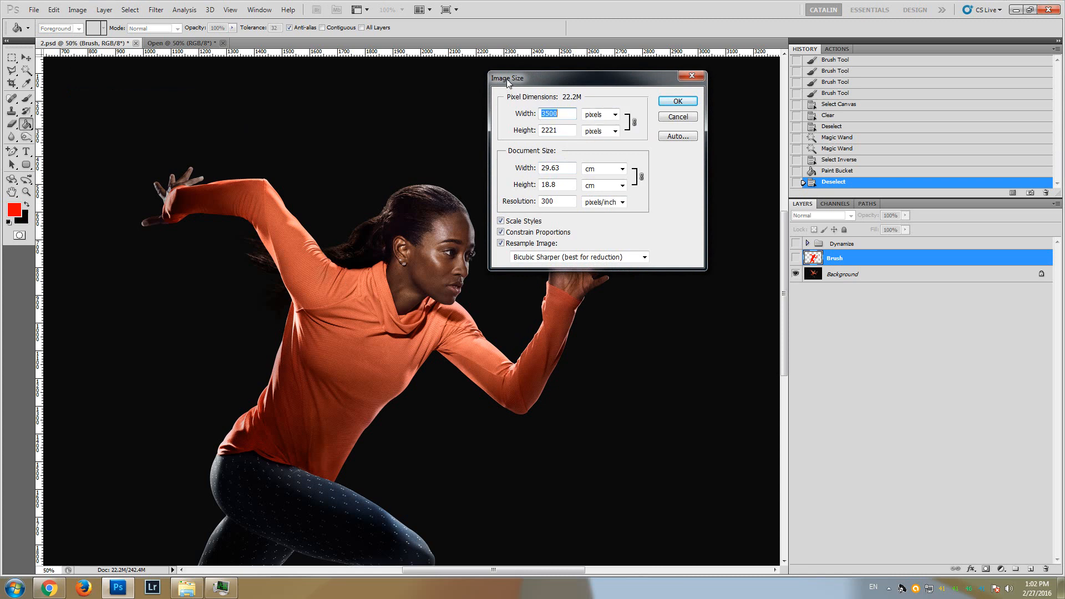
drag(508, 78, 548, 78)
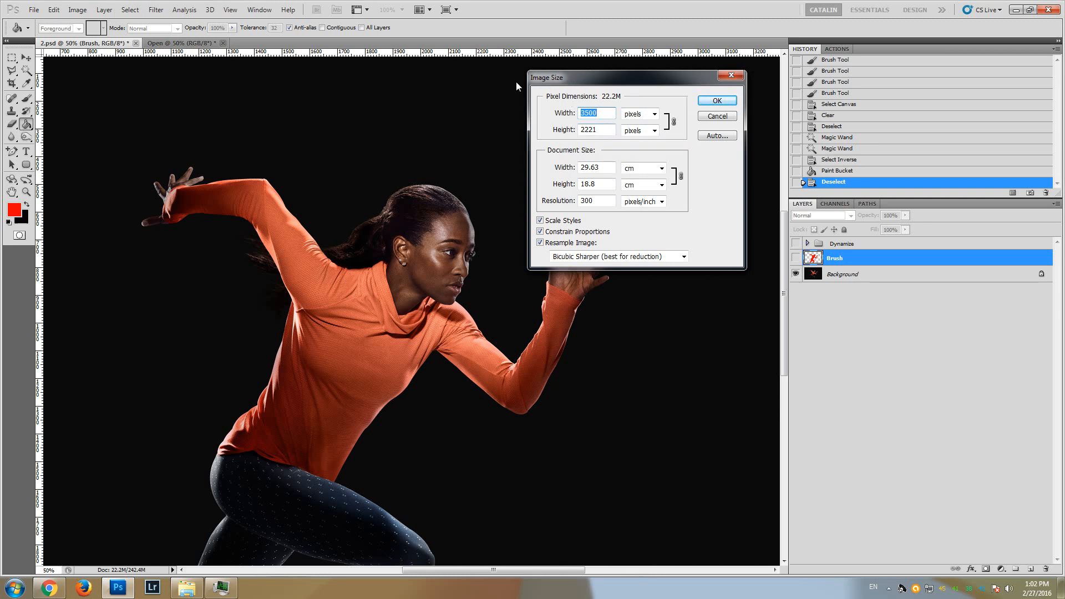
drag(564, 80, 569, 65)
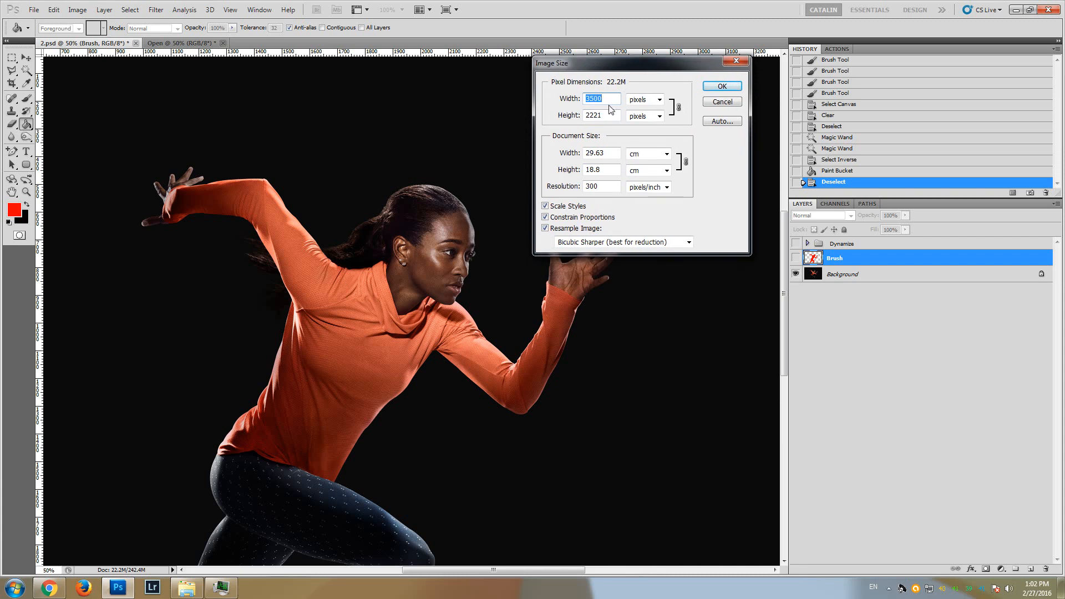
click(732, 103)
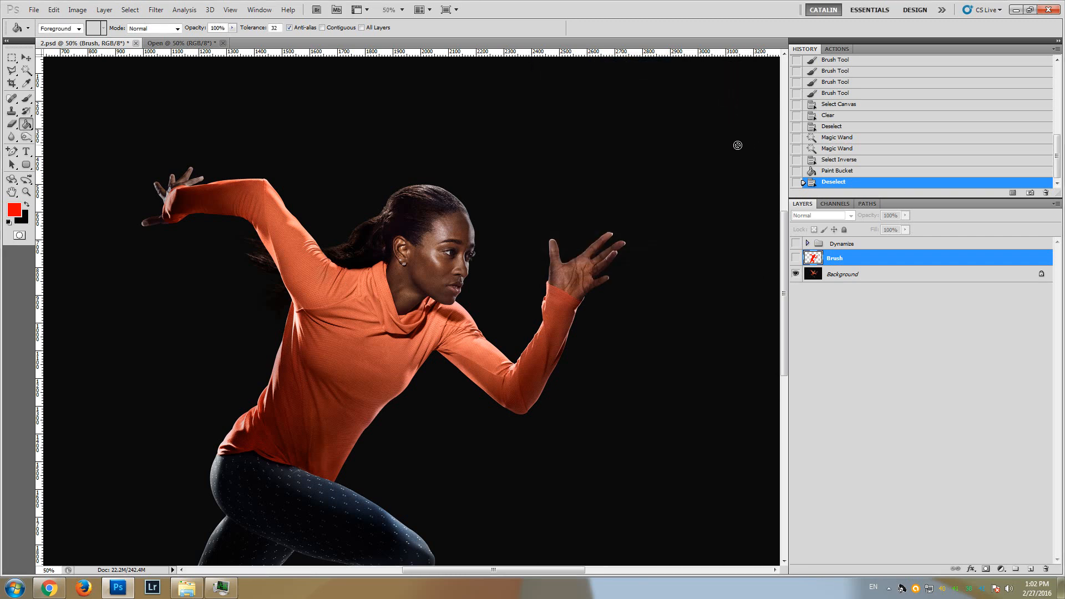
Play the Dynamize by Artorius action from the Dynamize Photoshop Action set on the photo
click(834, 50)
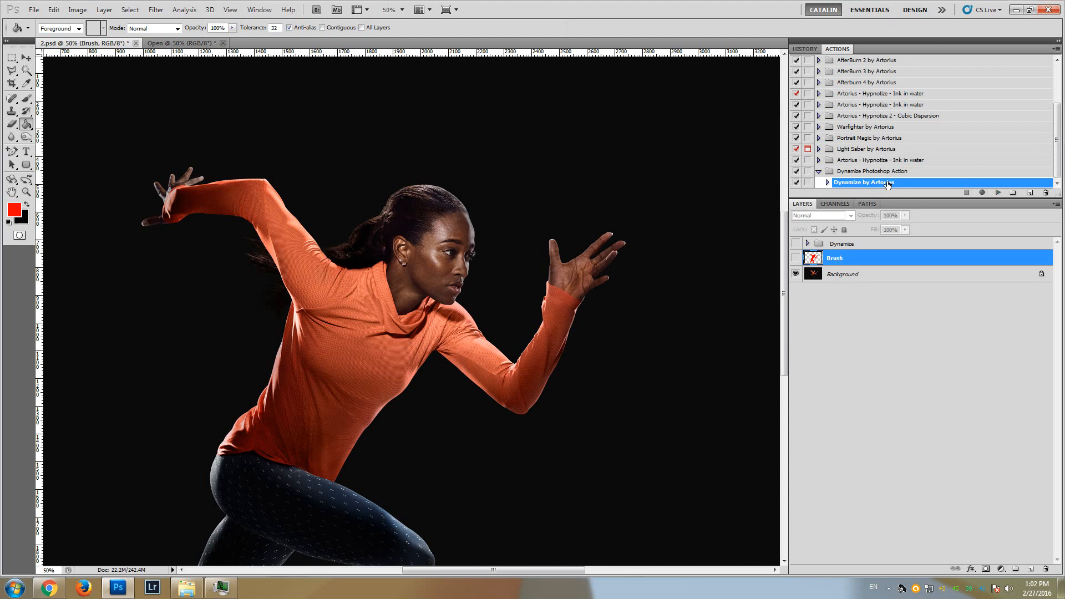
click(999, 193)
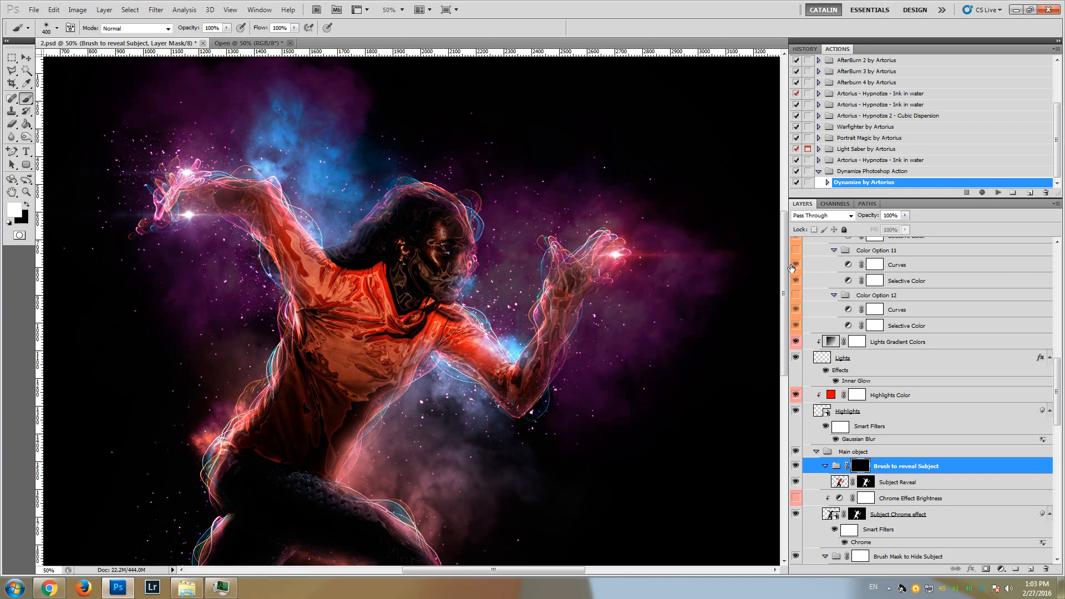
mouse_move(783, 264)
mouse_down()
mouse_move(779, 335)
mouse_move(780, 265)
mouse_up()
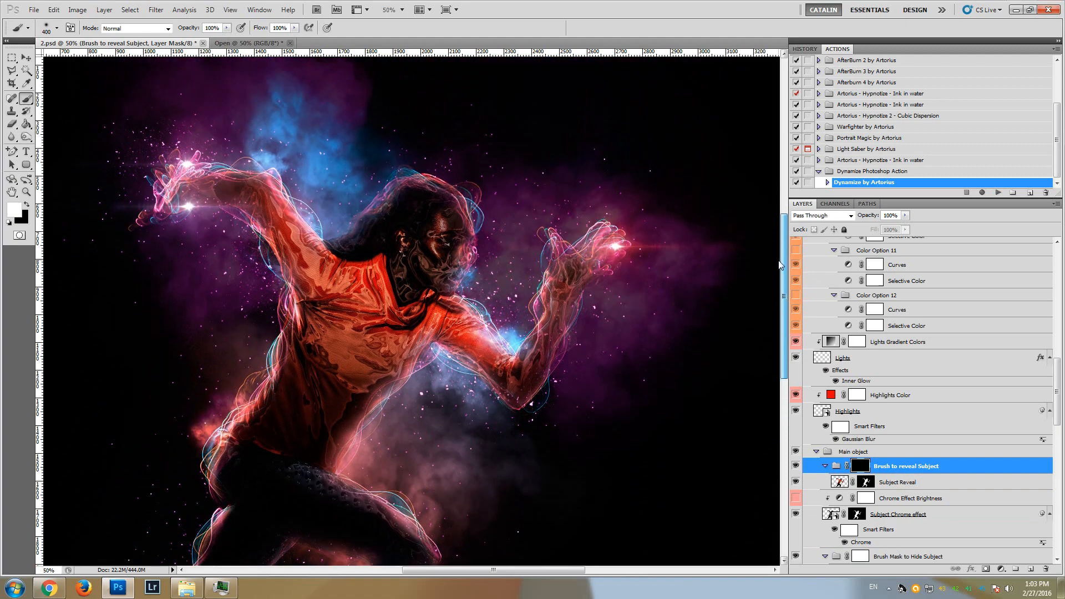
Select the COLOR OPTIONS group inside the Dynamize group and collapse it
drag(1057, 392, 1054, 283)
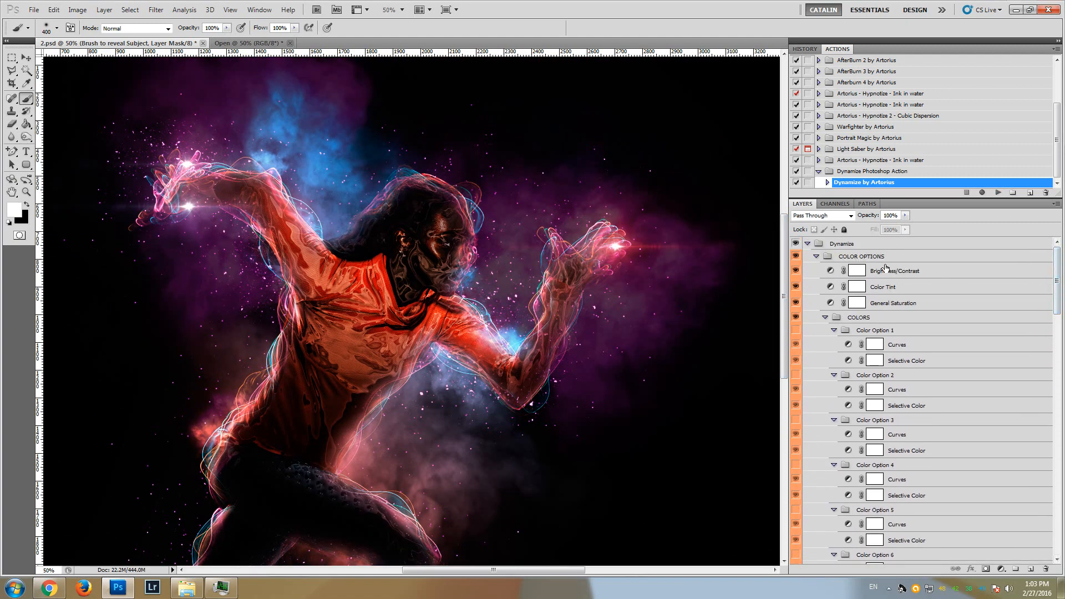
click(822, 259)
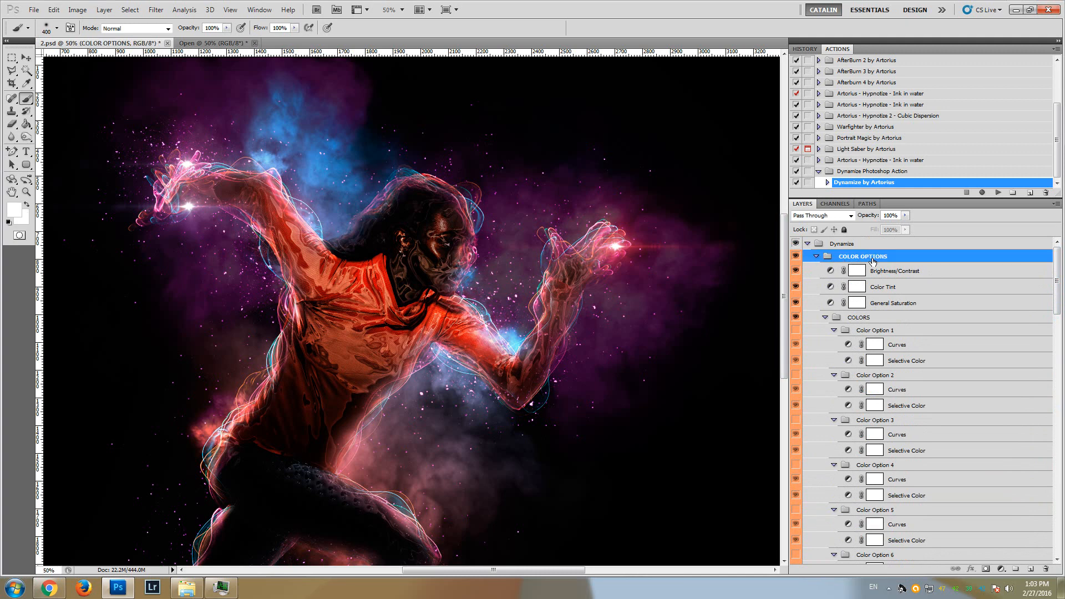
click(816, 256)
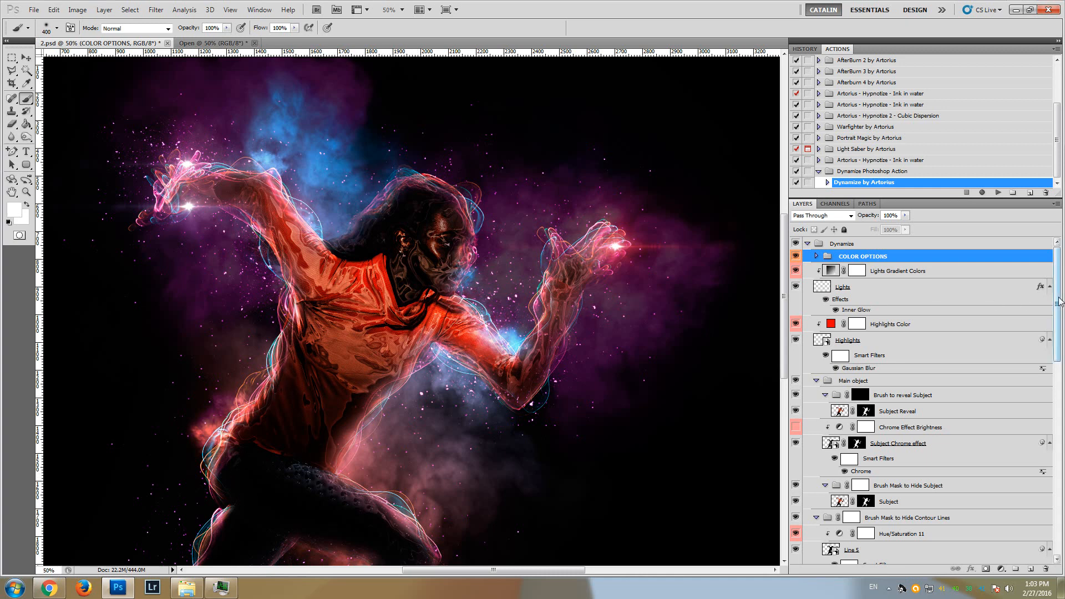
Paint white with the soft 400 px brush on the Brush to reveal Subject group's mask over the runner's face and neck
scroll(1059, 312, down, 2)
scroll(1058, 312, up, 2)
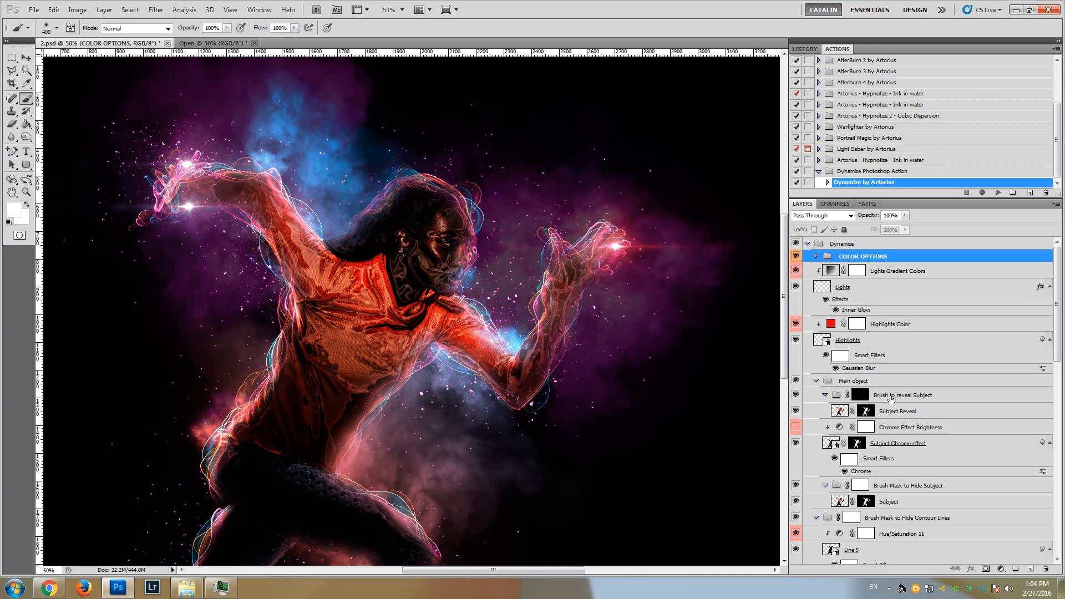
click(924, 398)
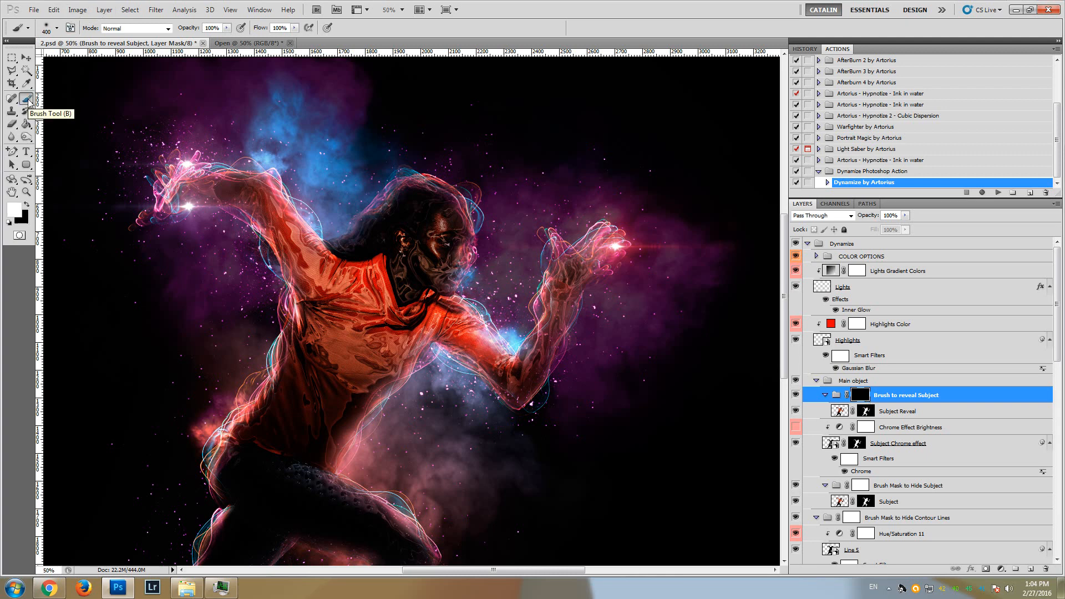
click(56, 29)
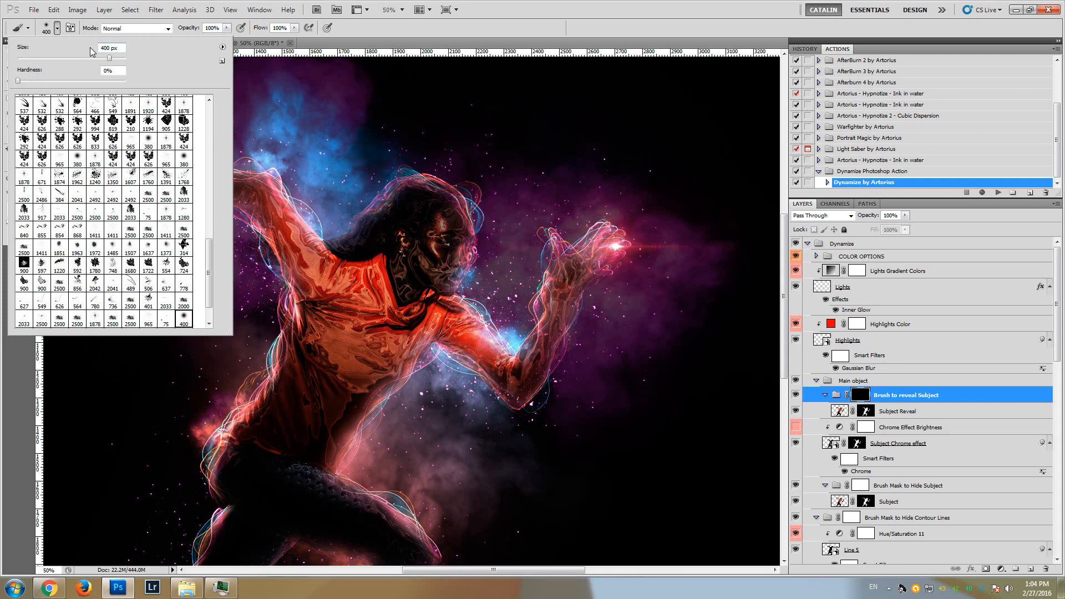
click(406, 31)
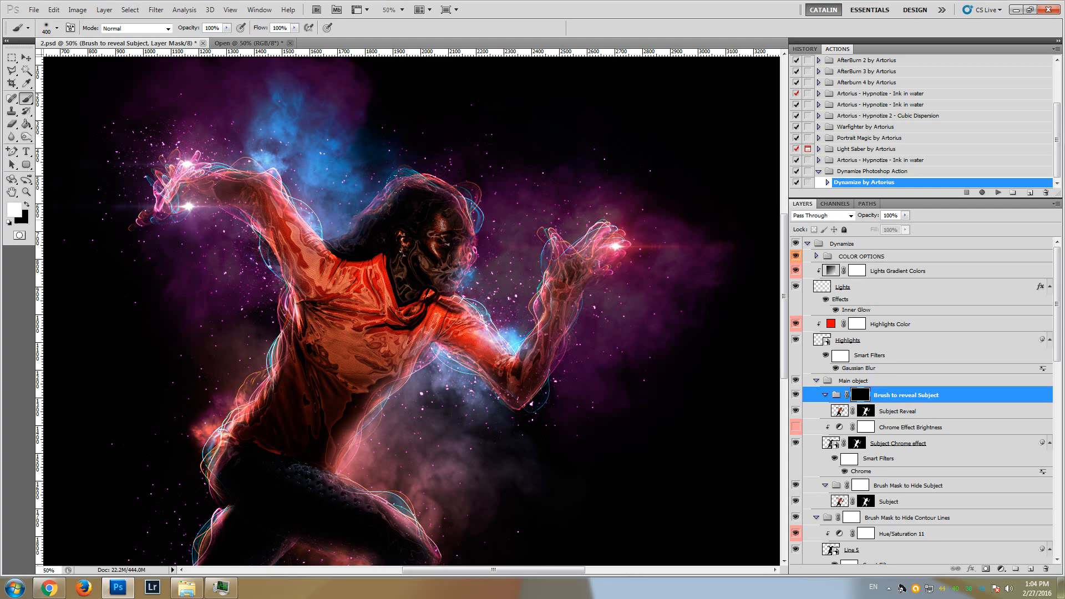
mouse_move(396, 185)
mouse_down()
mouse_move(430, 233)
mouse_move(413, 258)
mouse_move(414, 226)
mouse_up()
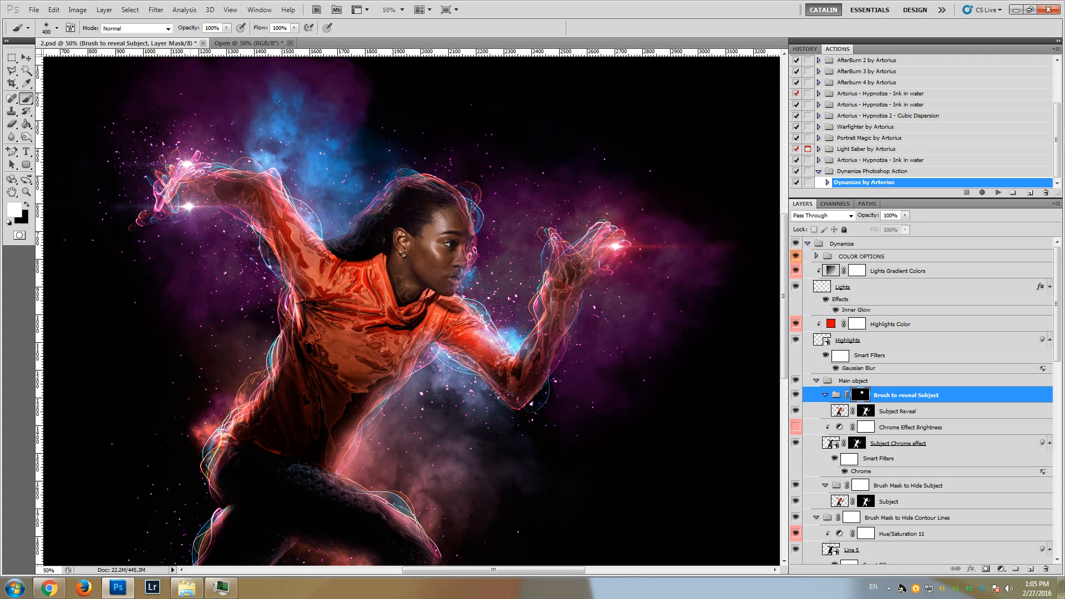
Restore the front edge of the face by painting white on the Subject Reveal layer's mask with a 172 px brush
click(25, 192)
click(460, 235)
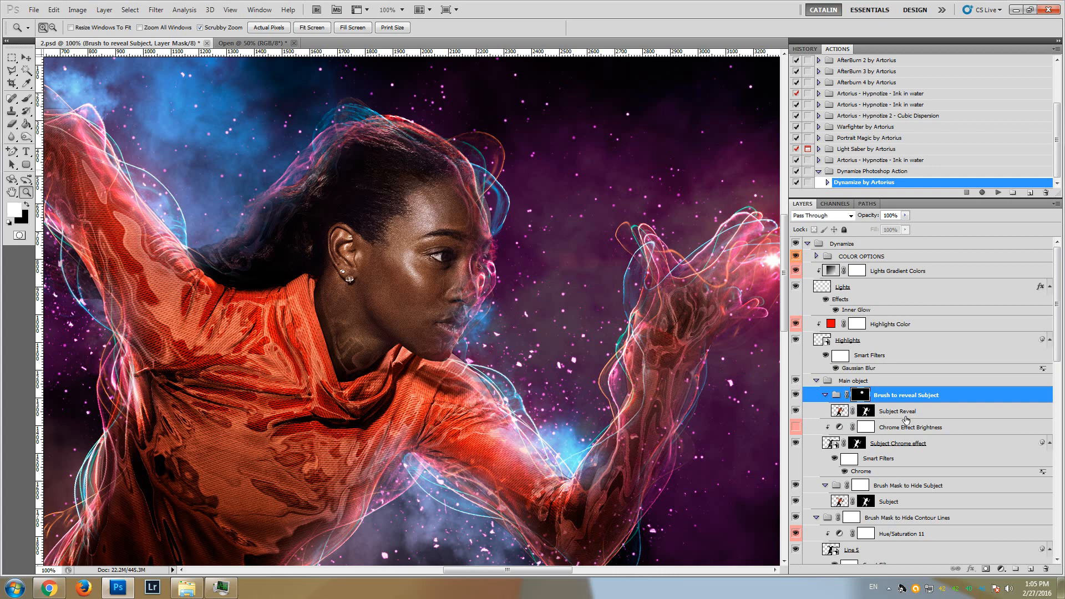
click(865, 412)
click(25, 99)
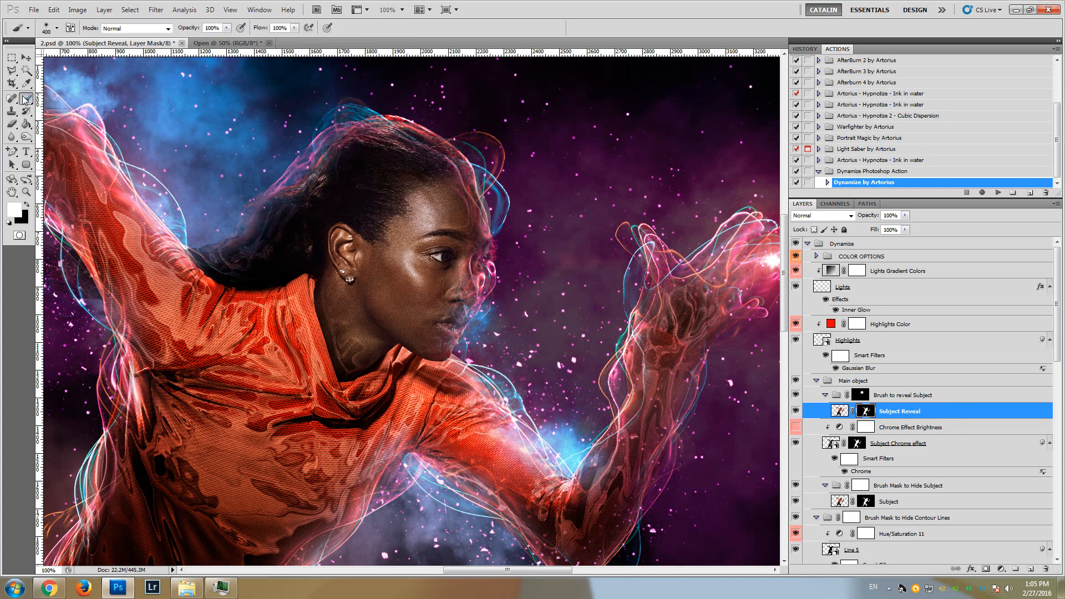
click(56, 28)
drag(90, 58, 92, 61)
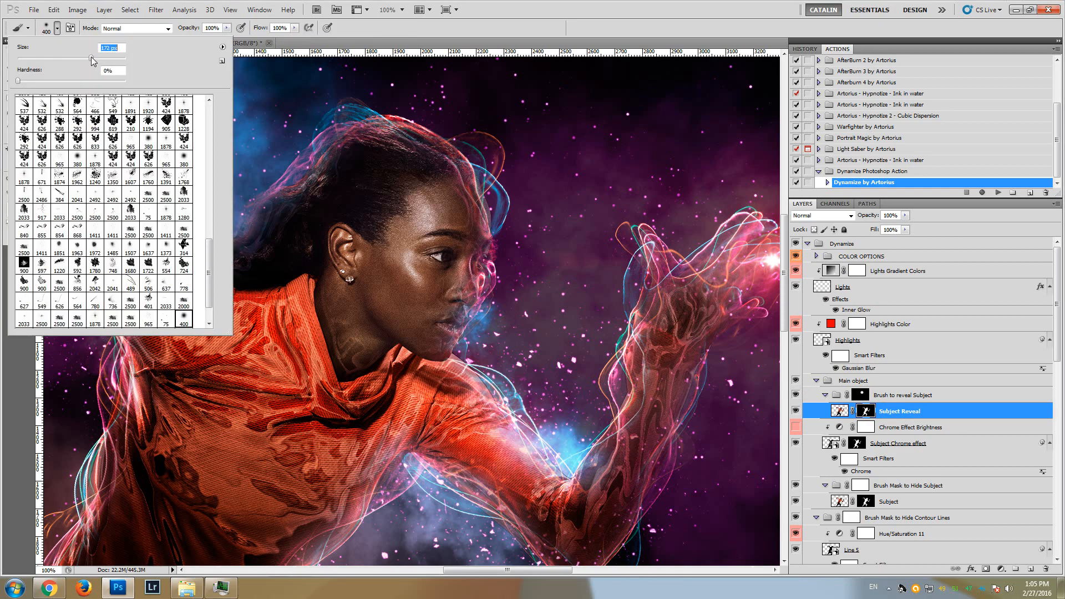
click(476, 4)
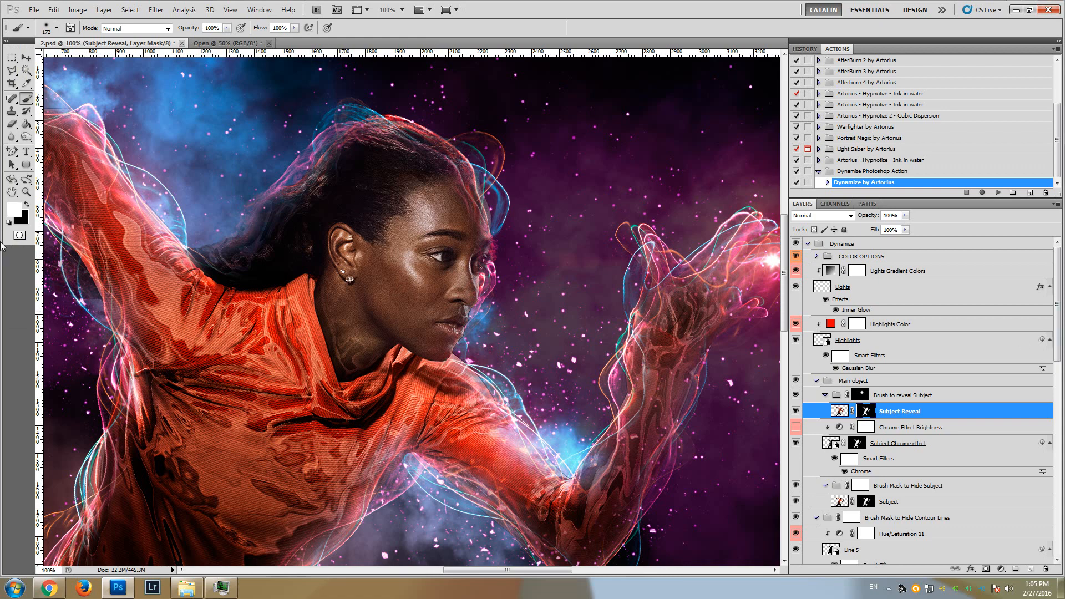
Collapse the Brush Mask to Hide Contour Lines and Brush Mask to Hide Subject groups
click(26, 191)
alt+click(226, 273)
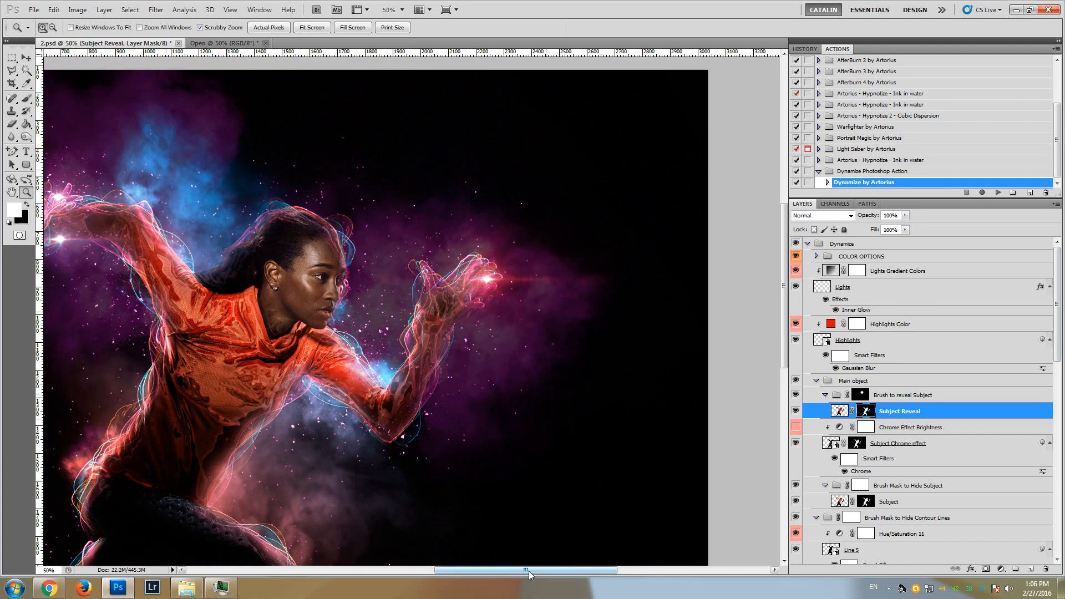
drag(530, 570, 499, 574)
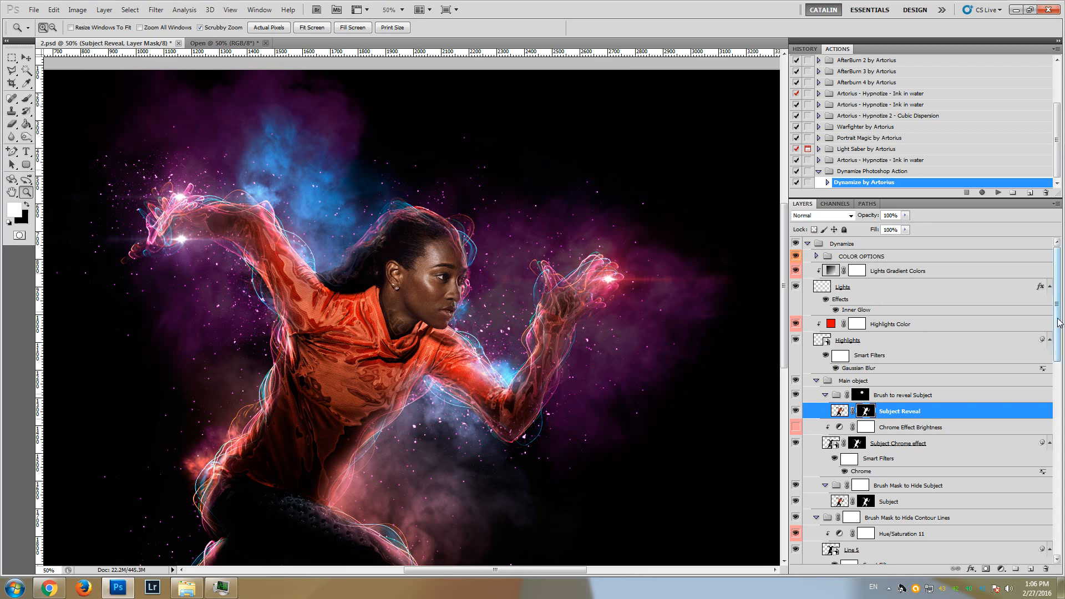
mouse_move(1058, 324)
mouse_down()
mouse_move(1054, 510)
mouse_move(1055, 371)
mouse_up()
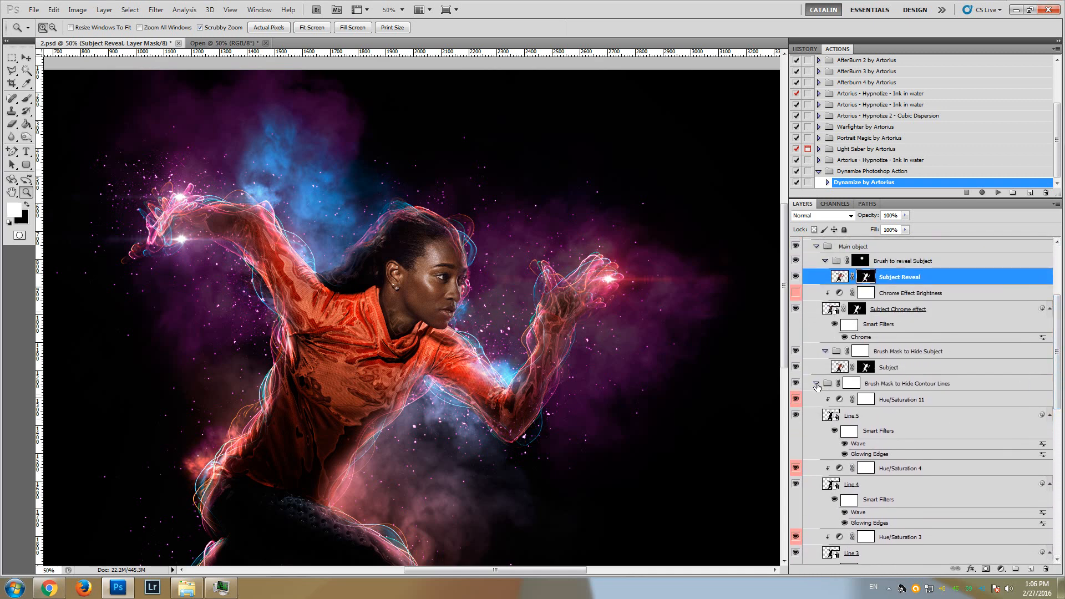
click(816, 383)
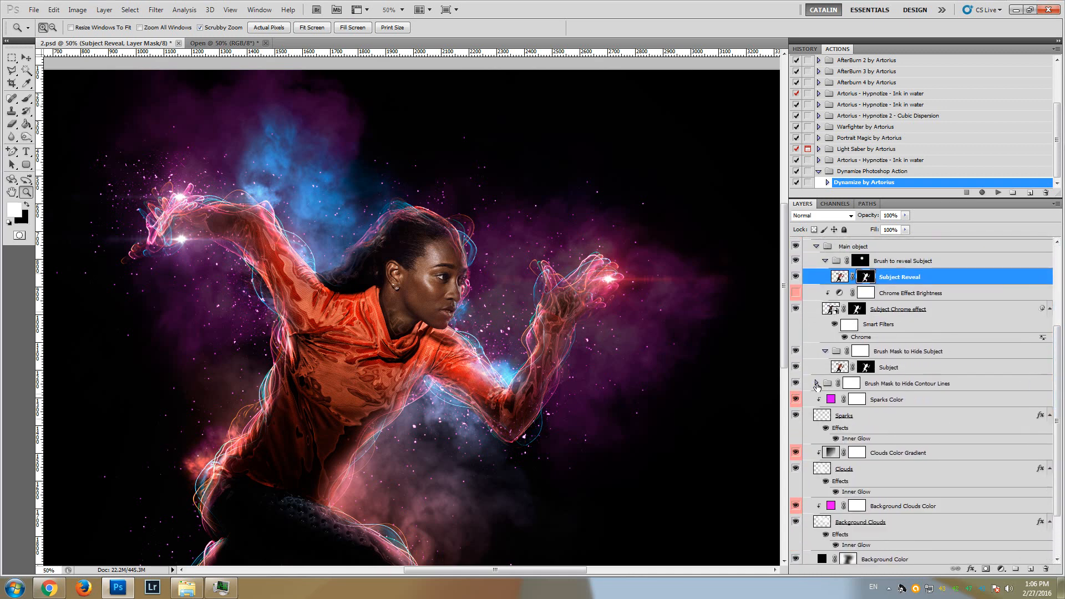
click(825, 351)
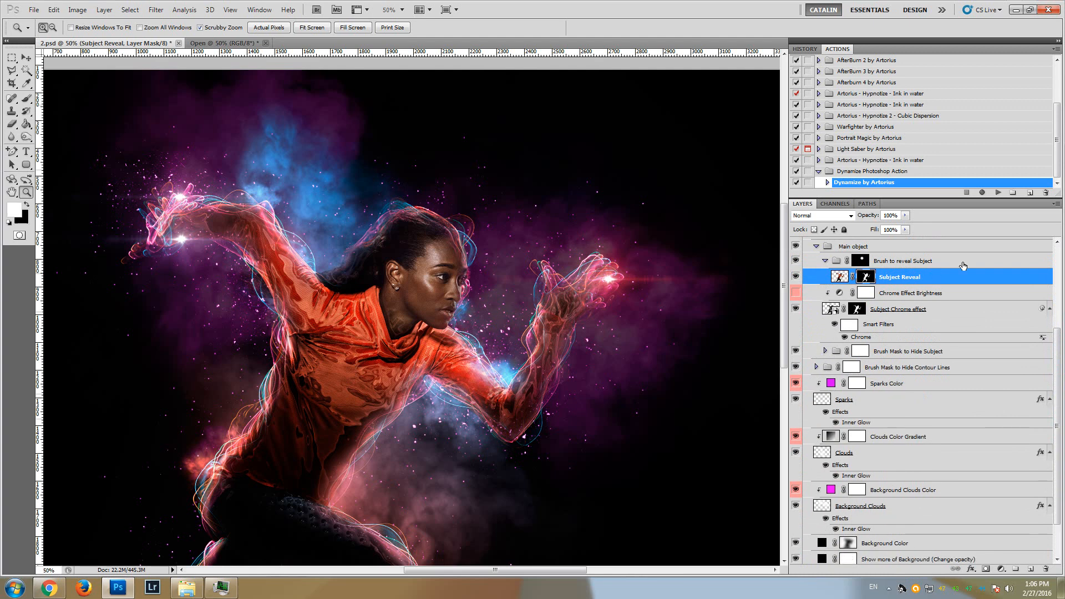
drag(1061, 342, 1063, 388)
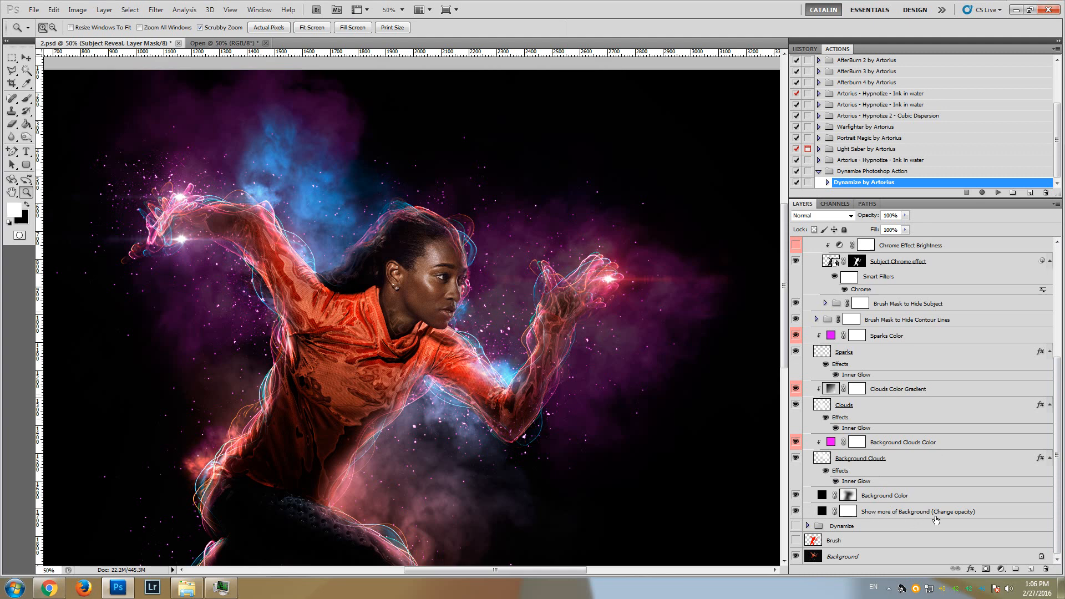
Try blue, green and orange fills on the Show more of Background (Change opacity) layer and settle on red
click(890, 513)
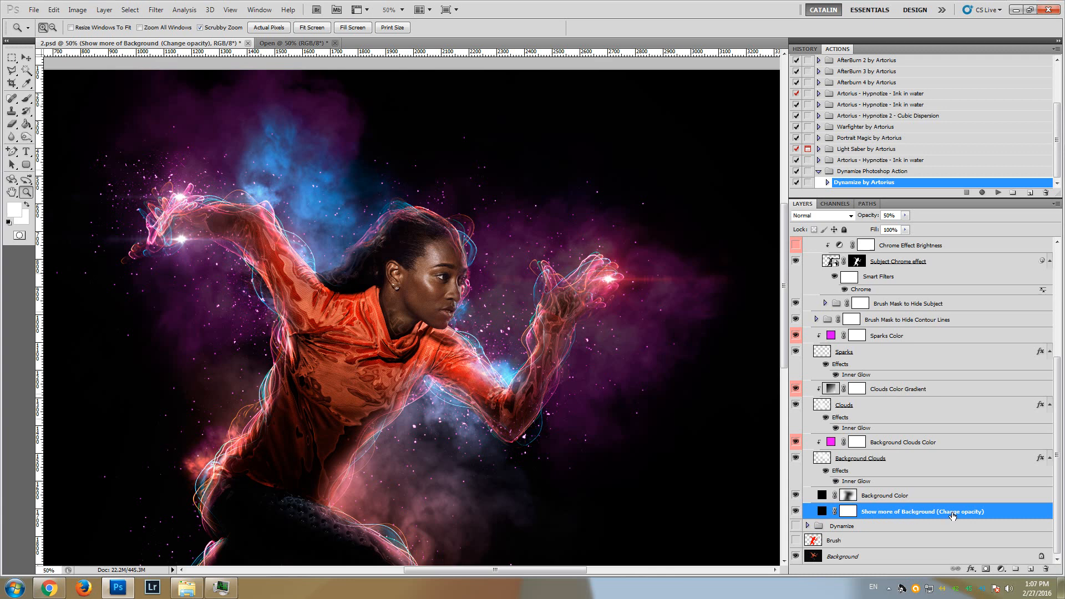
drag(783, 333, 788, 379)
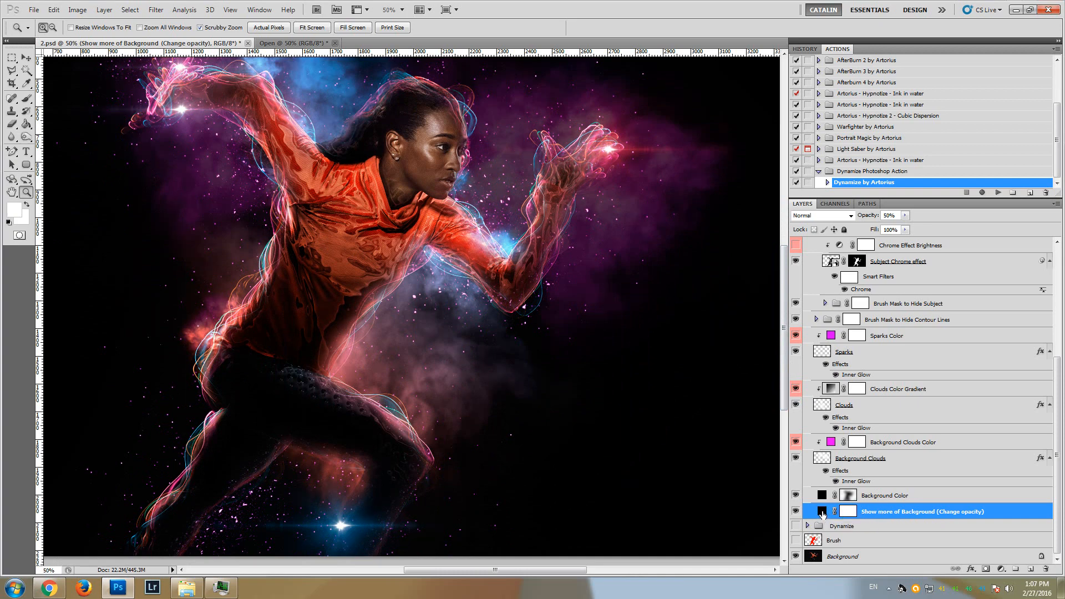
double_click(822, 512)
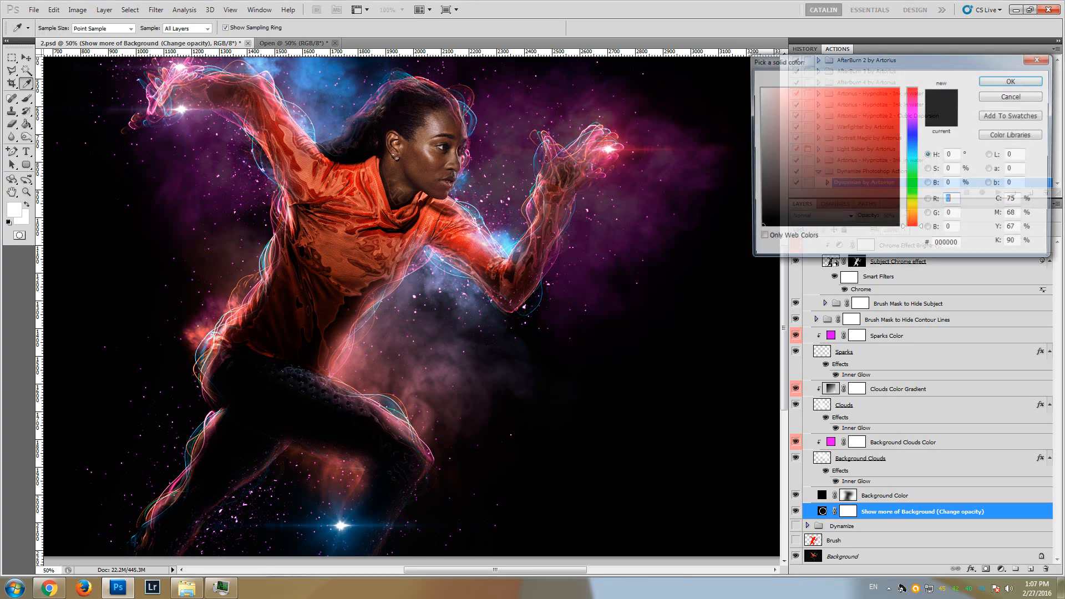
text(255)
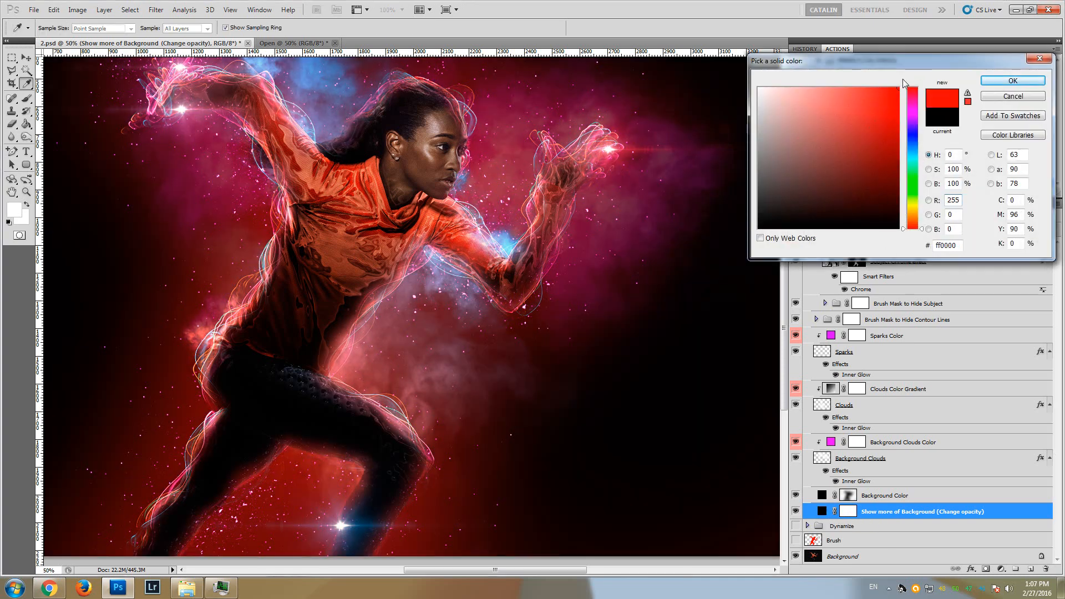
click(912, 151)
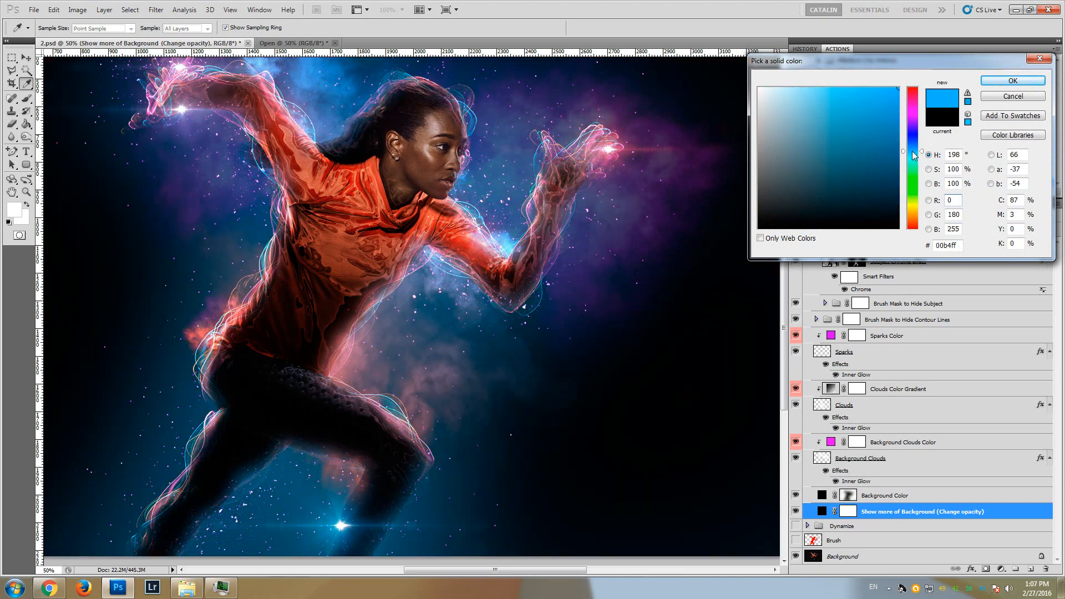
click(913, 198)
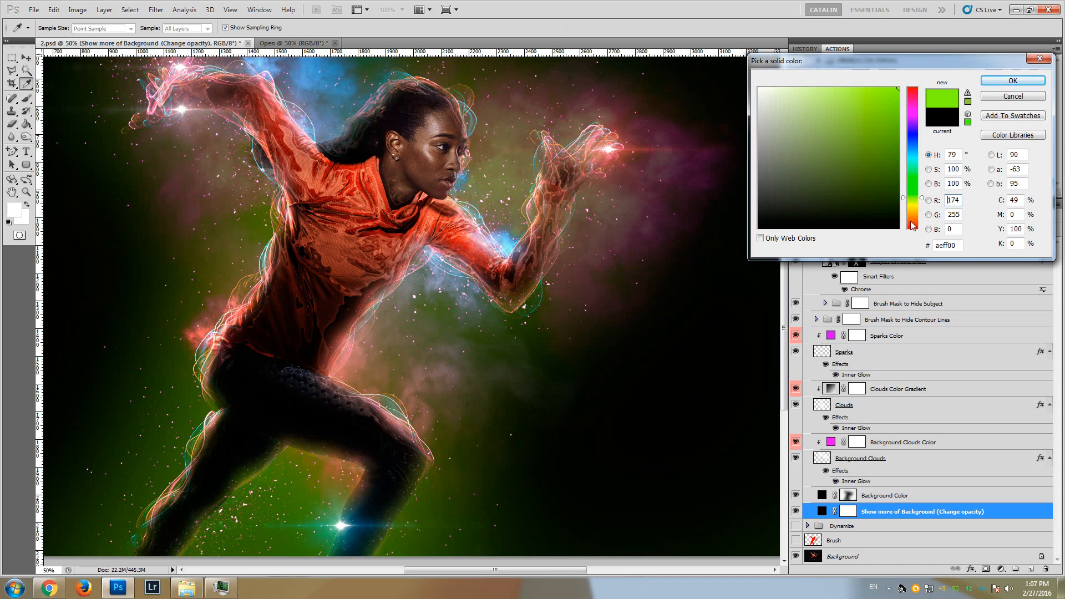
click(912, 222)
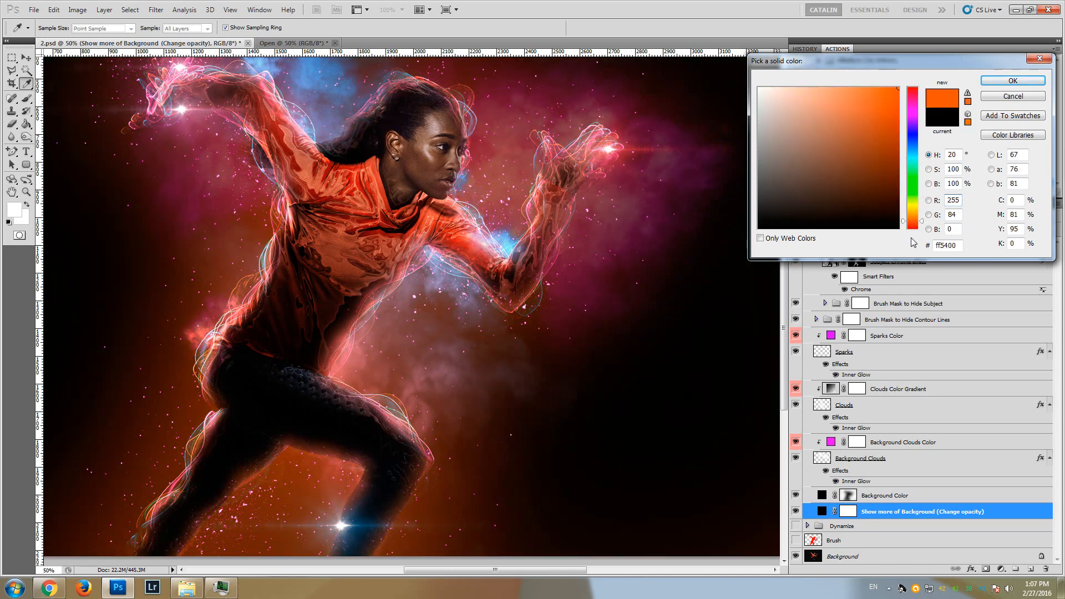
click(912, 228)
drag(784, 343, 784, 326)
click(996, 83)
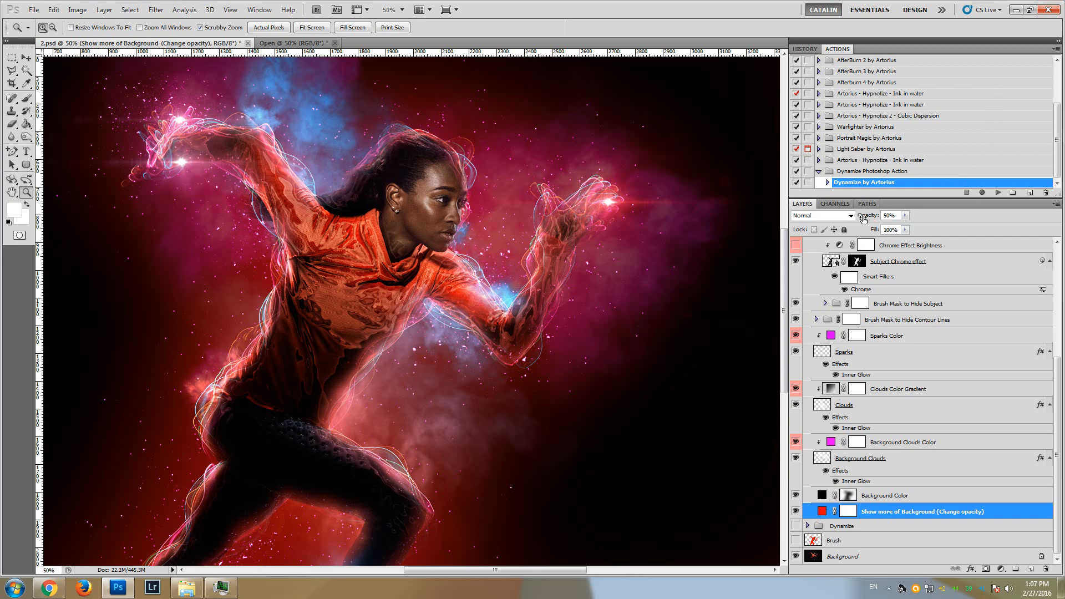
Try the opacity control of the Show more of Background layer, keep it at 50%, and hide the layer
click(905, 215)
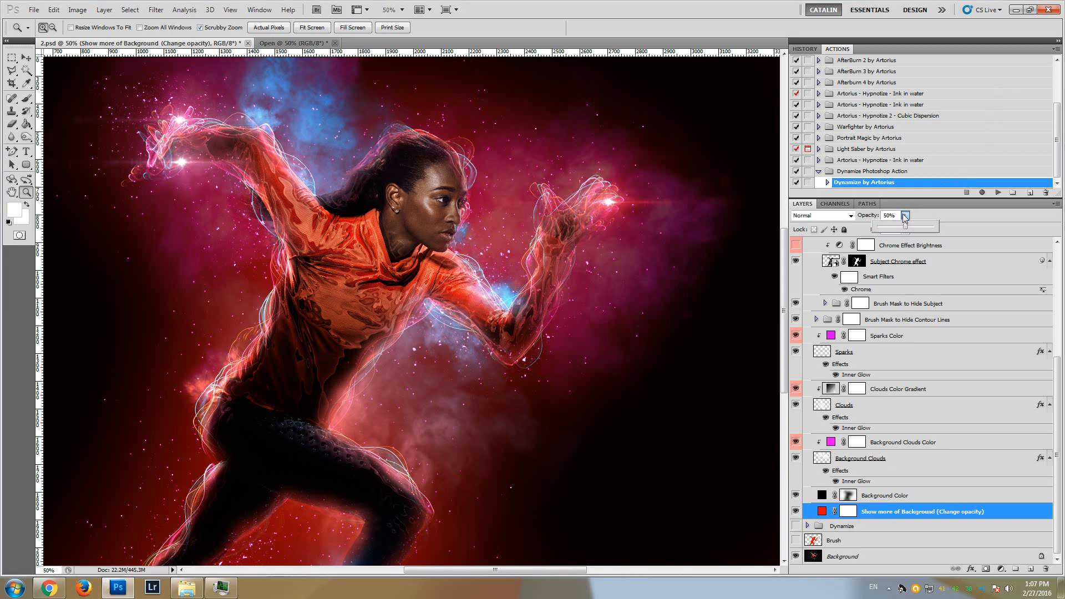
mouse_move(905, 228)
mouse_down()
mouse_move(915, 230)
mouse_move(907, 224)
mouse_up()
click(920, 215)
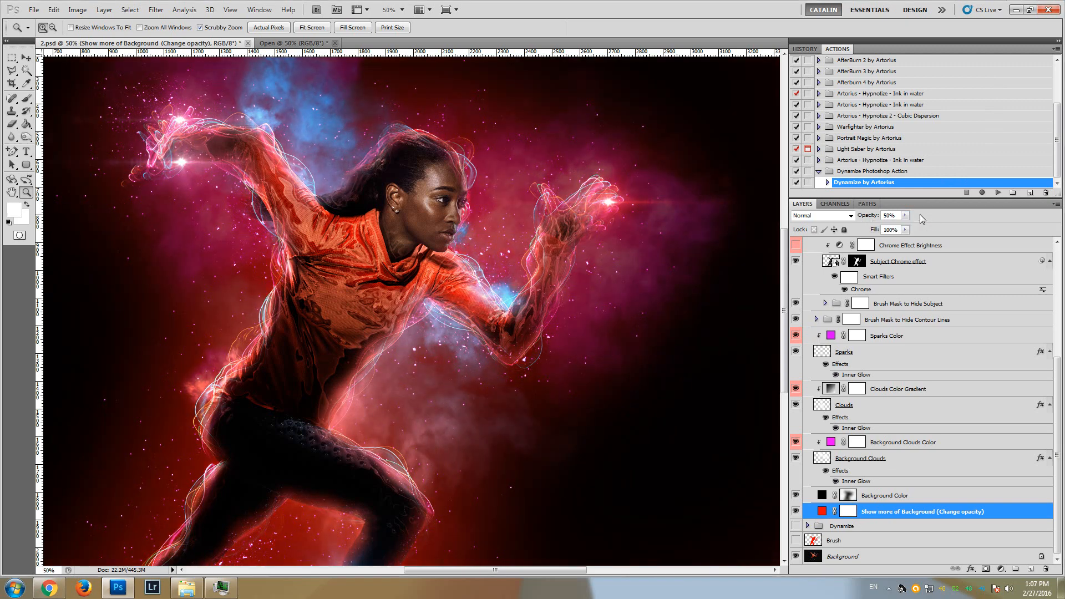
click(796, 511)
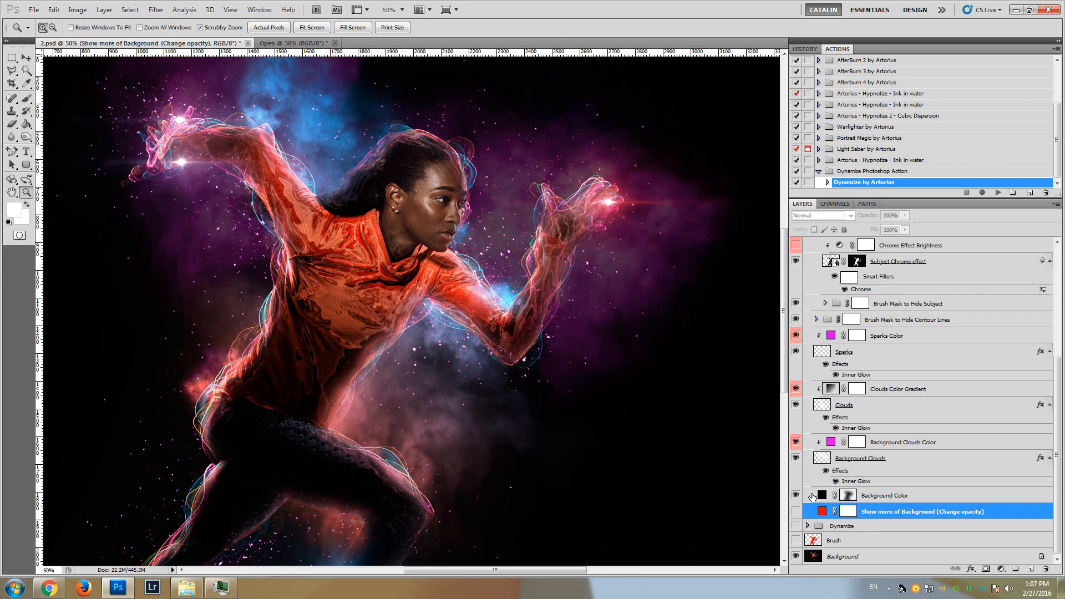
Compare the image with and without the Background Color layer across the upper and lower canvas, leaving the layer visible
click(875, 497)
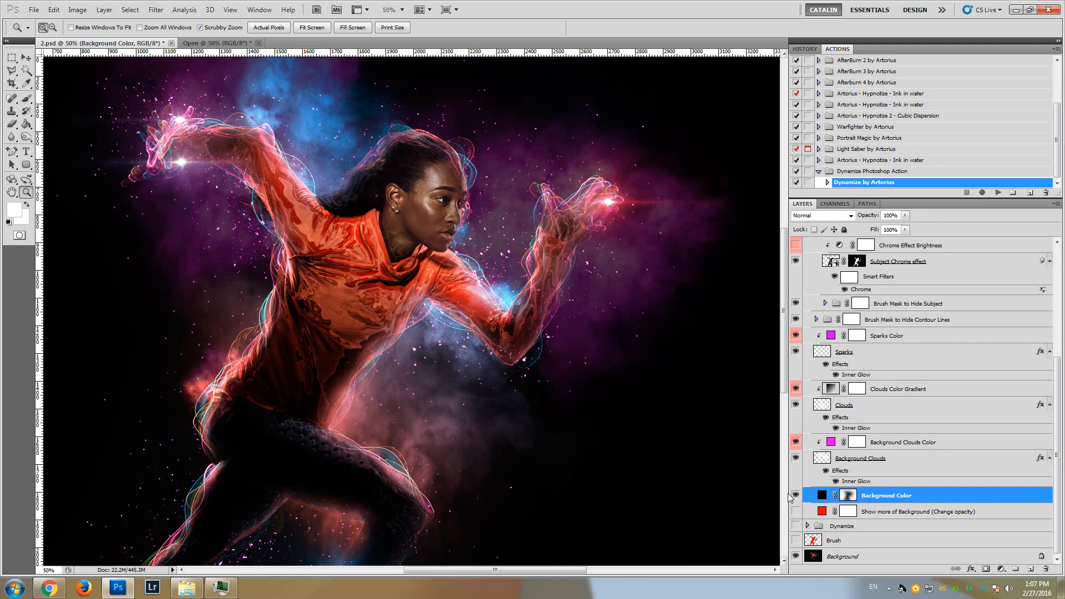
click(796, 495)
click(796, 495)
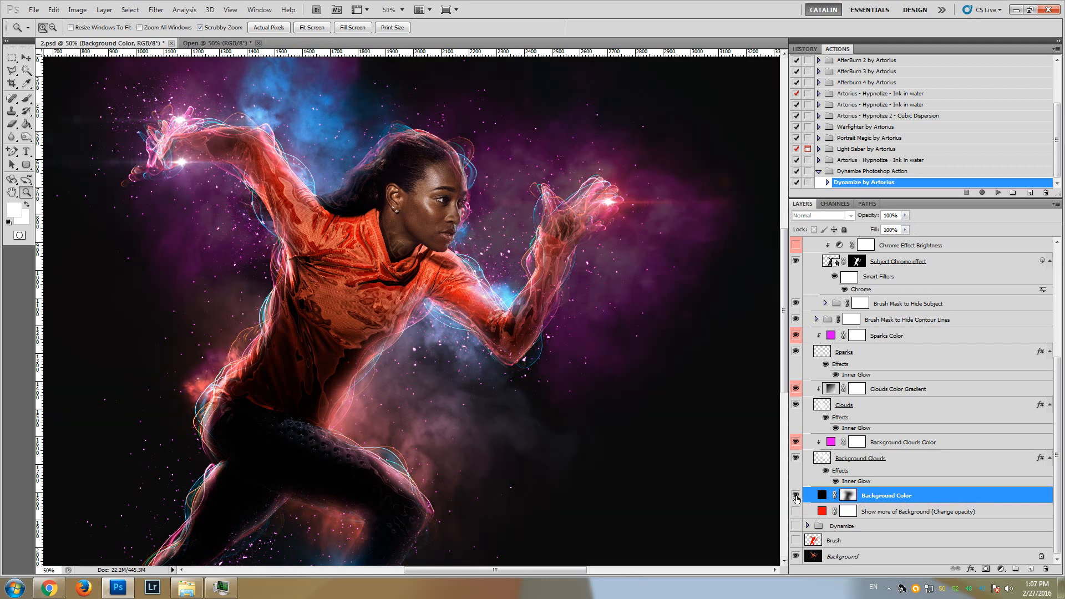
click(796, 495)
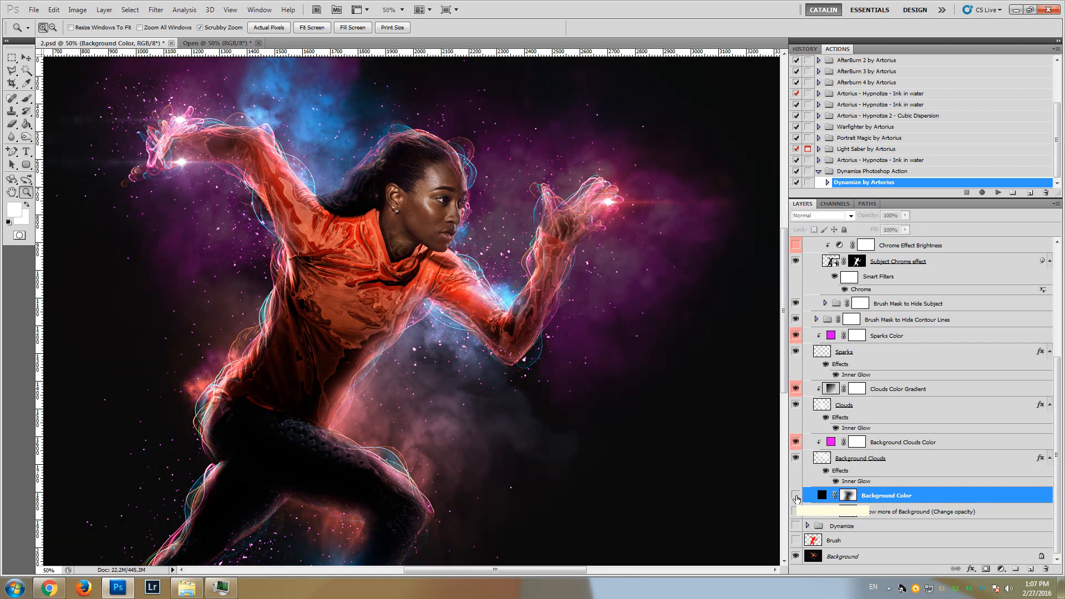
drag(786, 348, 785, 388)
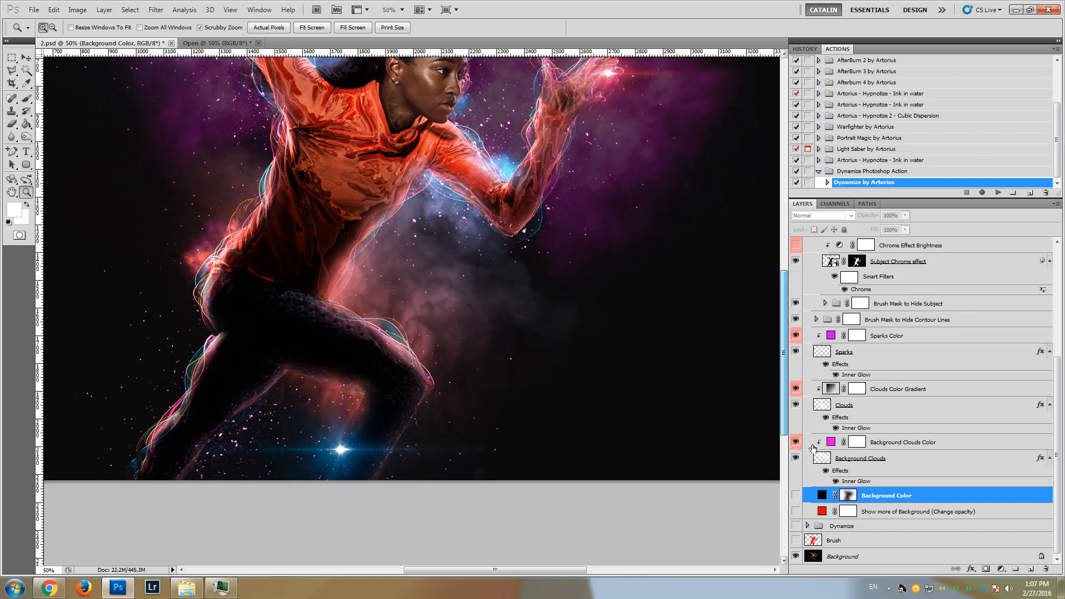
click(796, 496)
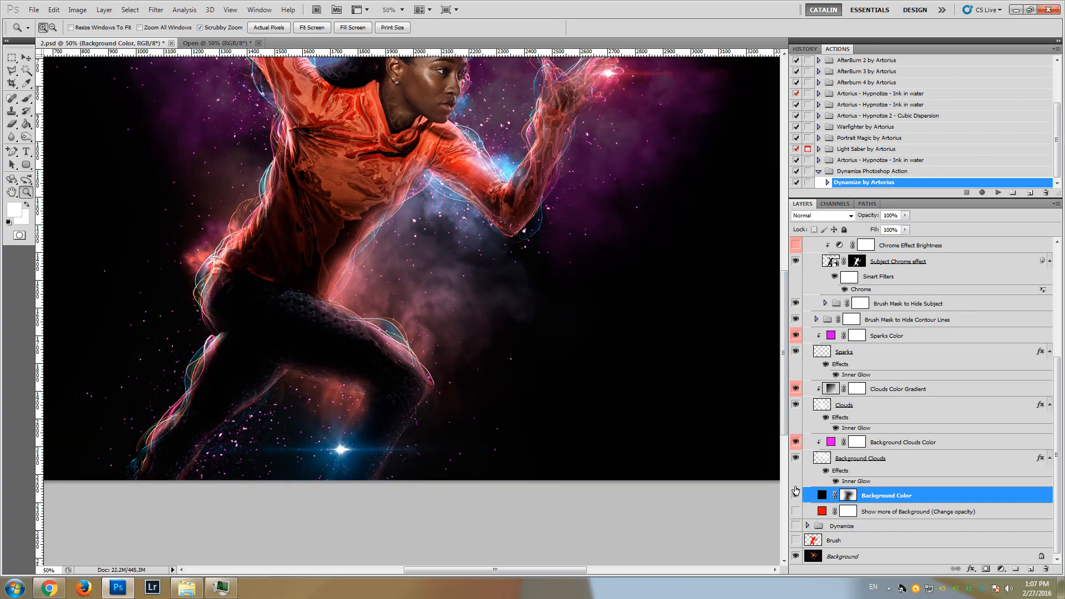
drag(784, 376, 783, 318)
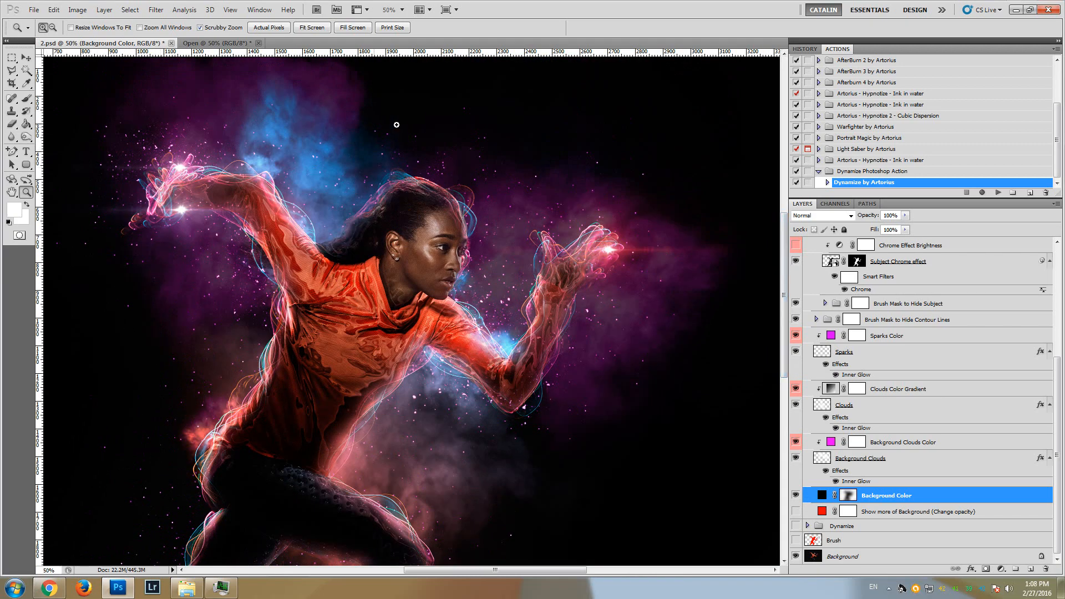
scroll(458, 434, down, 3)
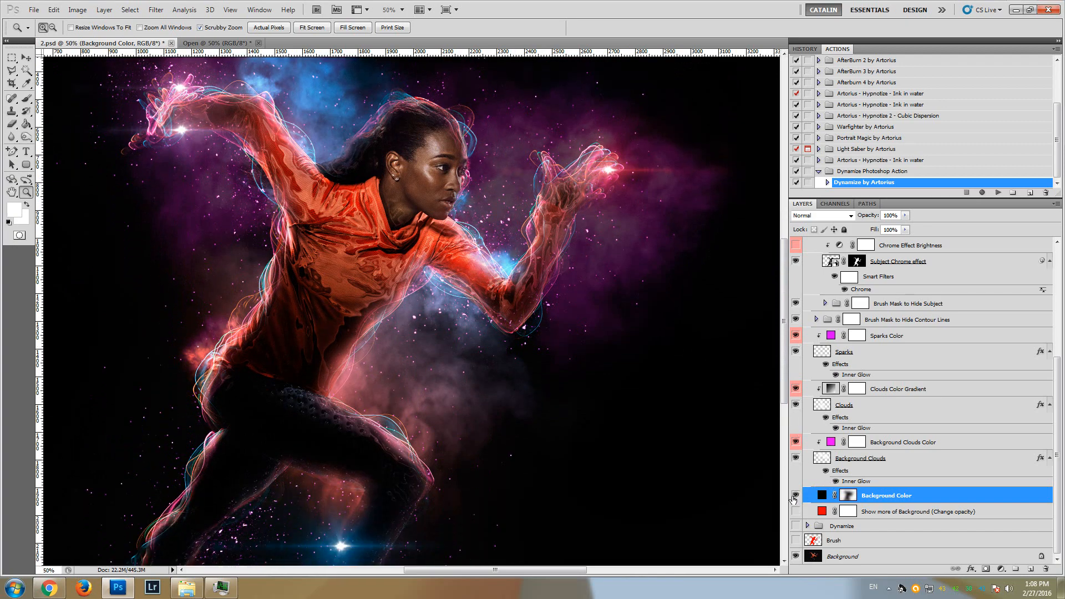
click(796, 497)
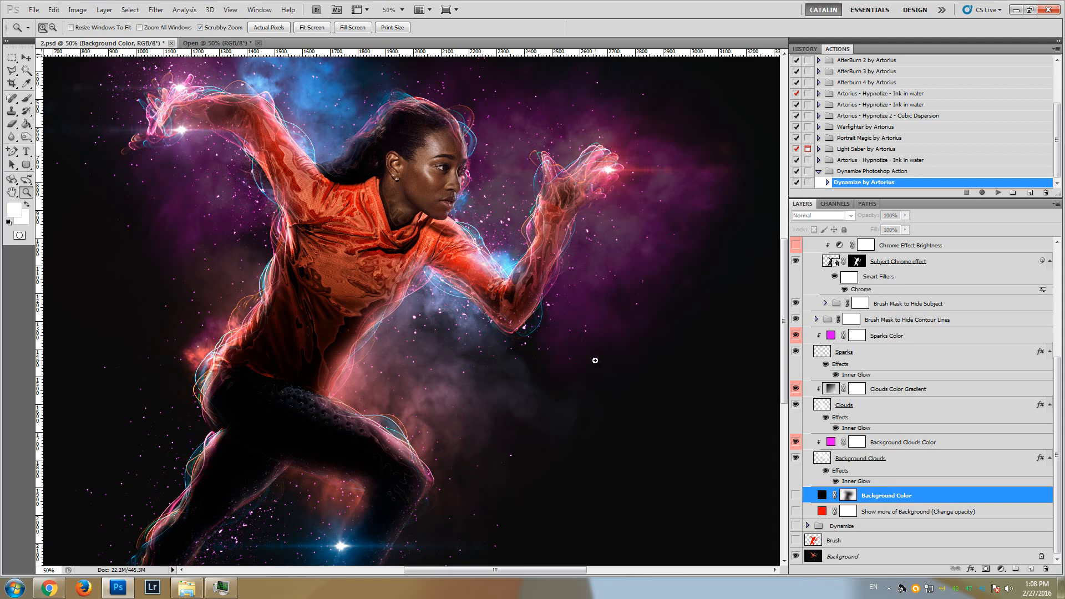
drag(784, 320, 784, 347)
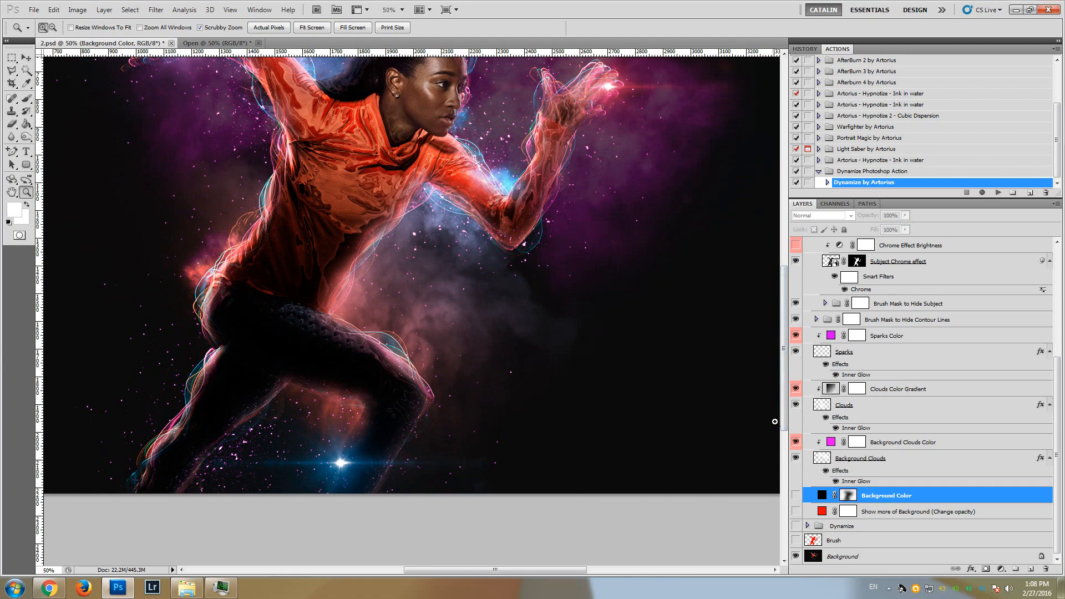
drag(784, 419, 783, 383)
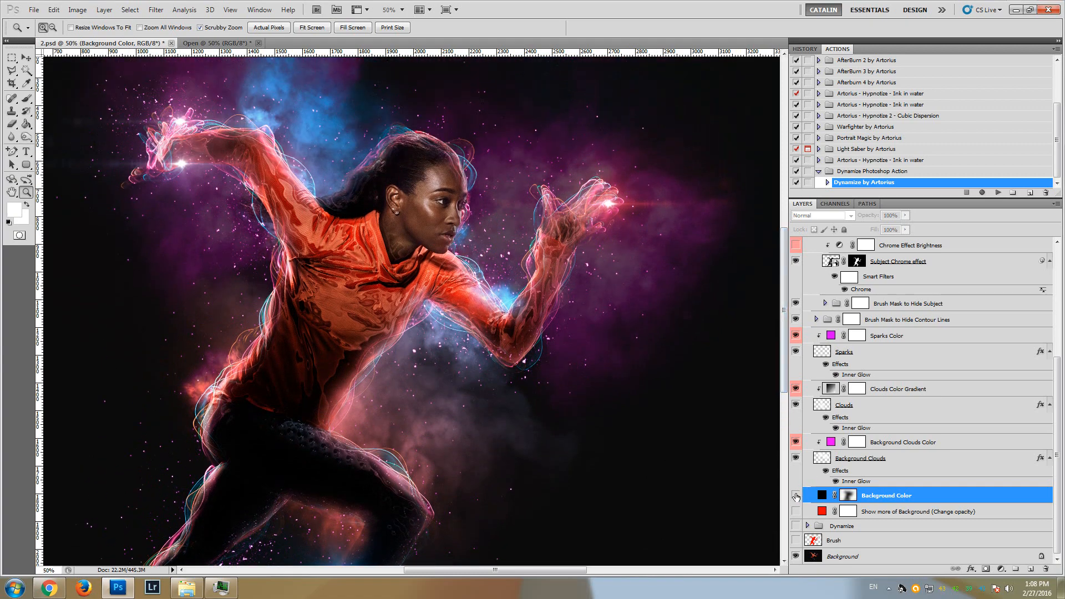
click(796, 495)
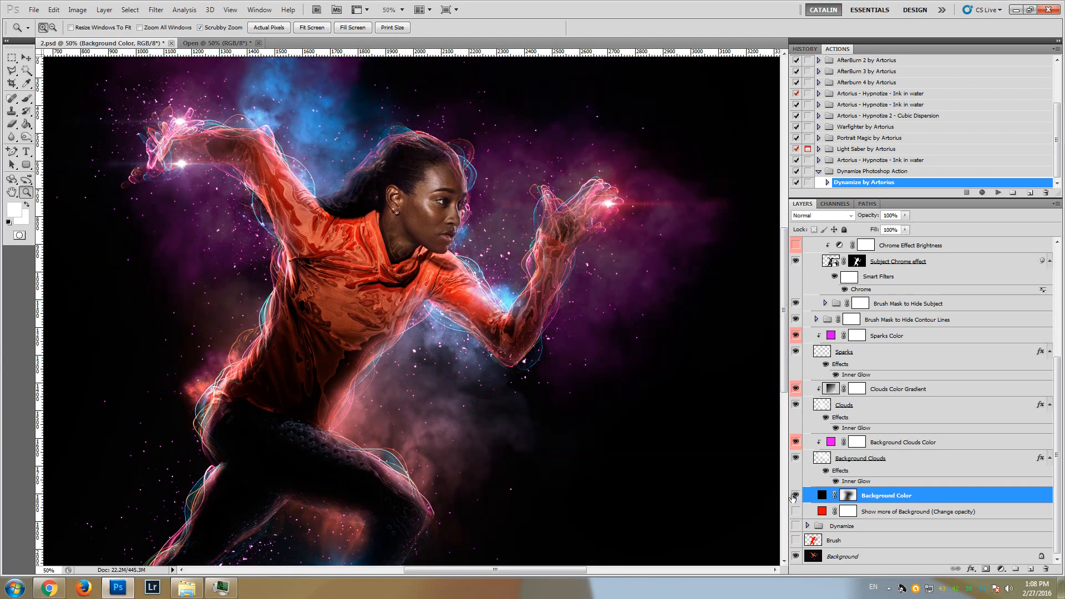
Try blue, green and light orange on the Background Clouds Color fill layer and settle on orange ff5a00
click(912, 463)
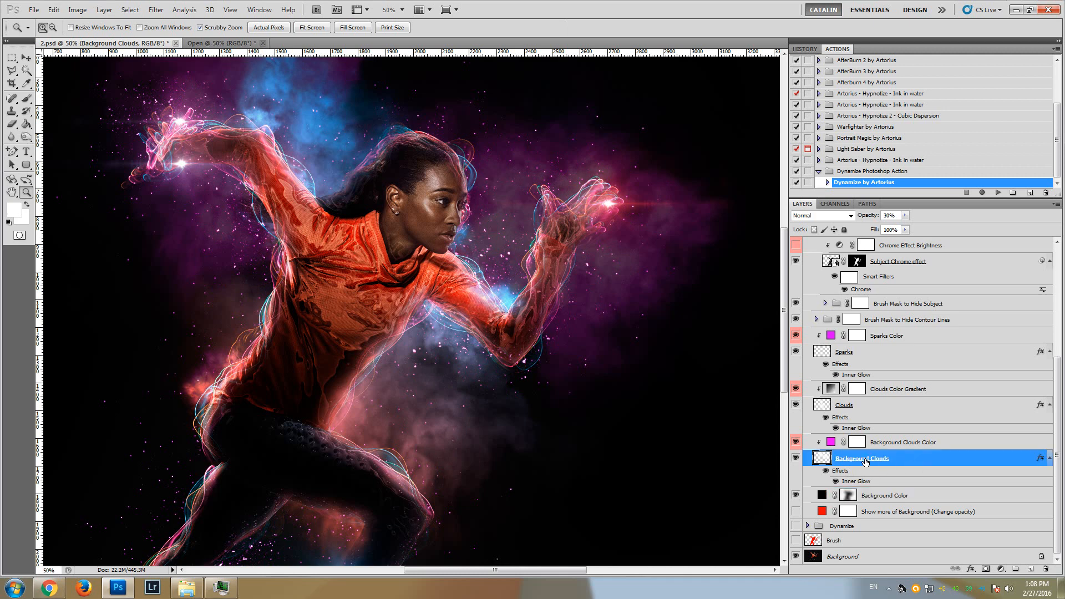
click(916, 446)
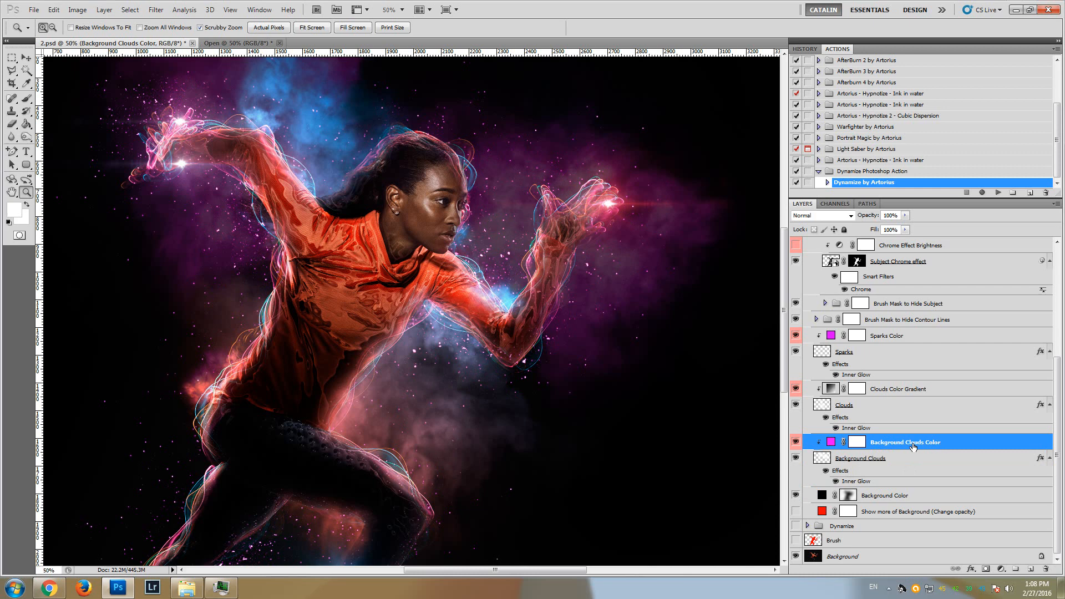
double_click(831, 443)
click(914, 149)
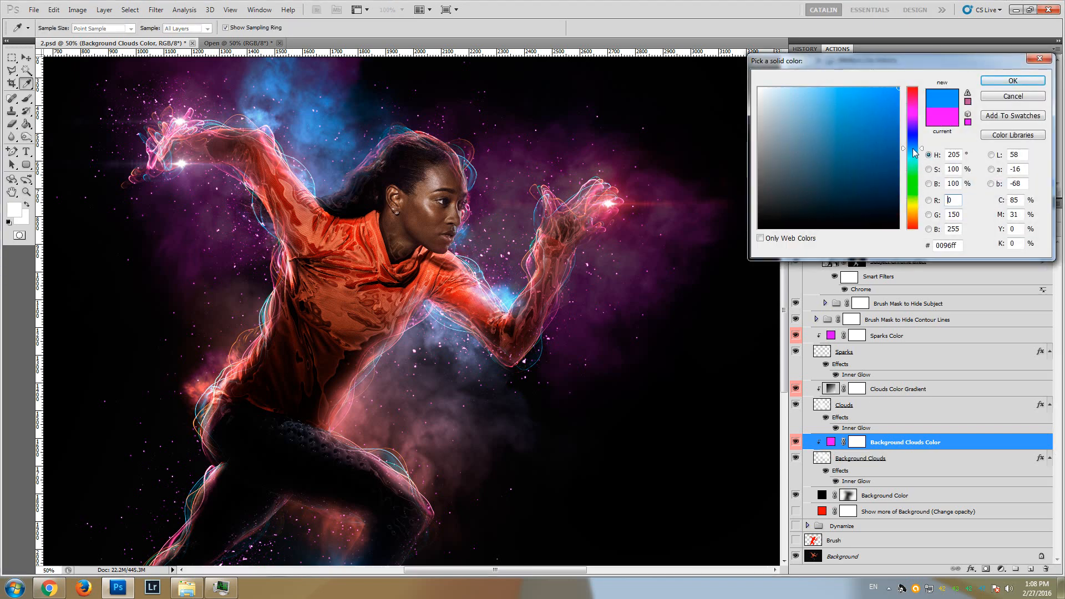
click(918, 177)
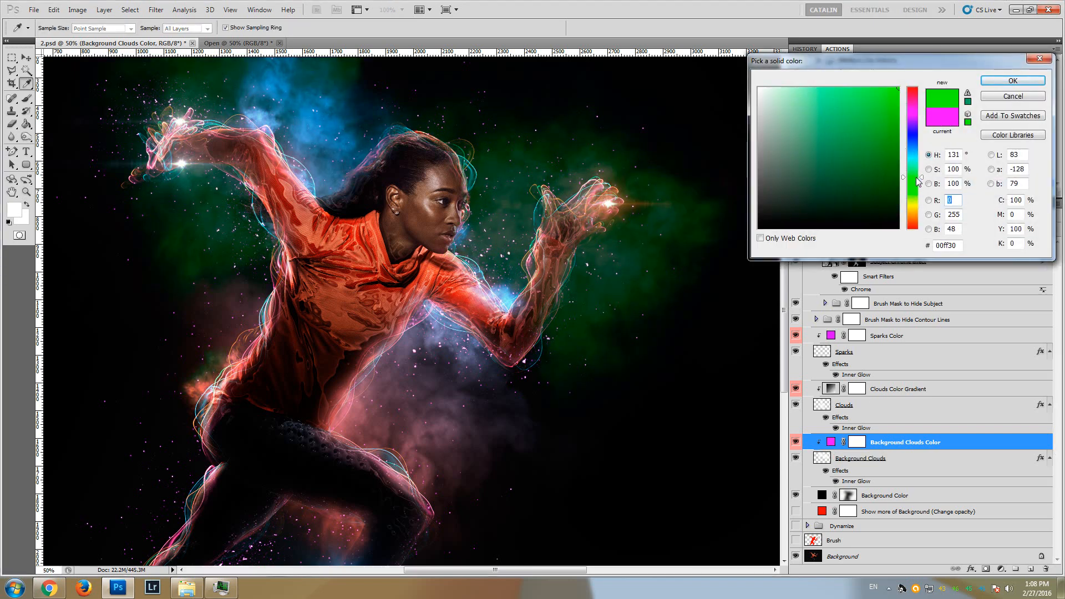
click(914, 200)
click(912, 218)
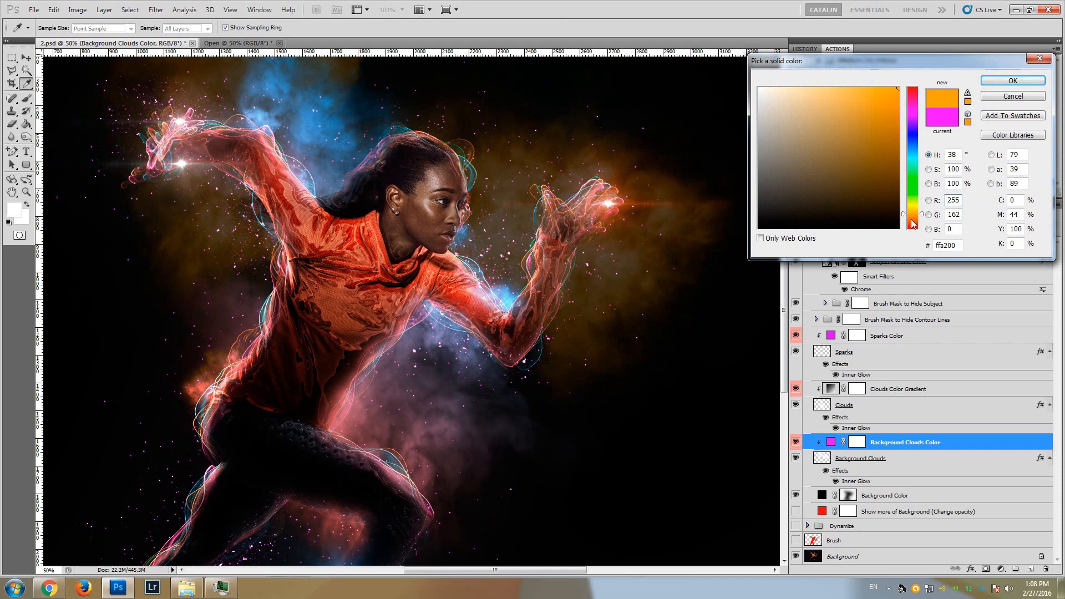
click(912, 221)
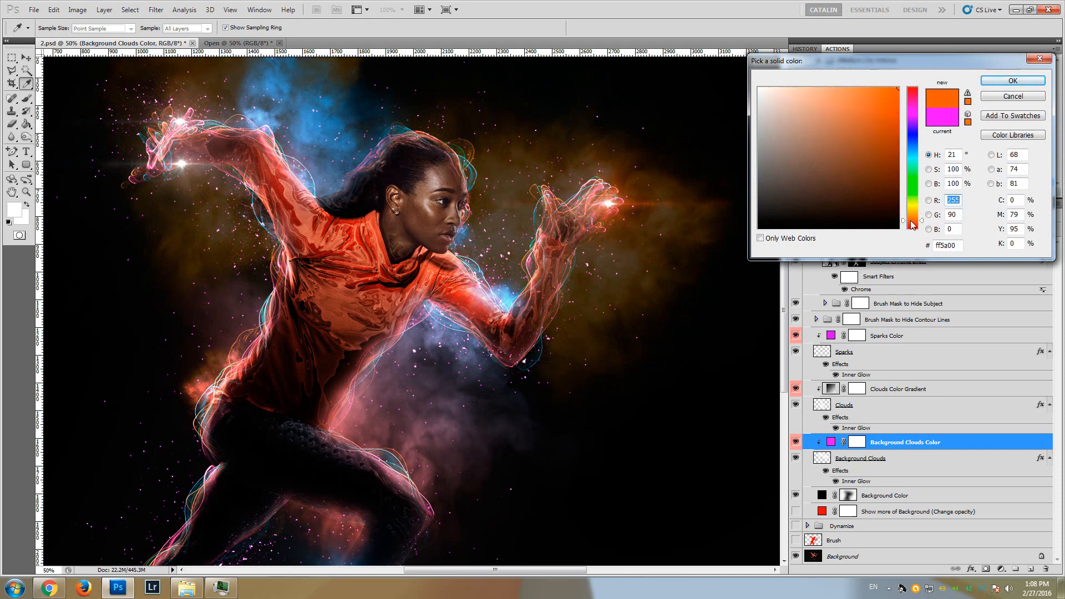
click(1011, 82)
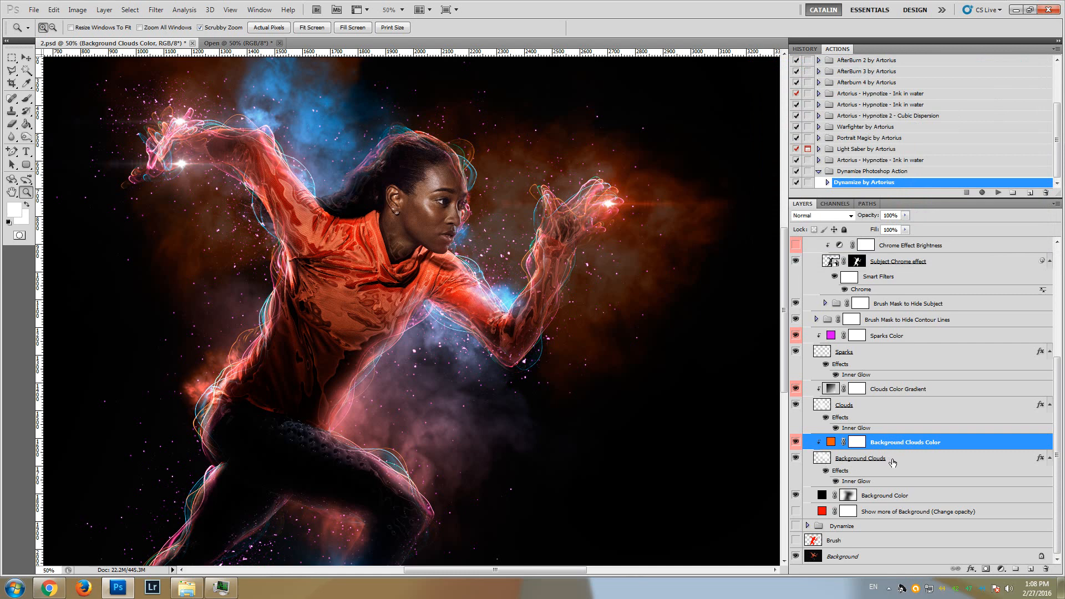
Set the opacity of the Background Clouds layer to 26%
click(889, 464)
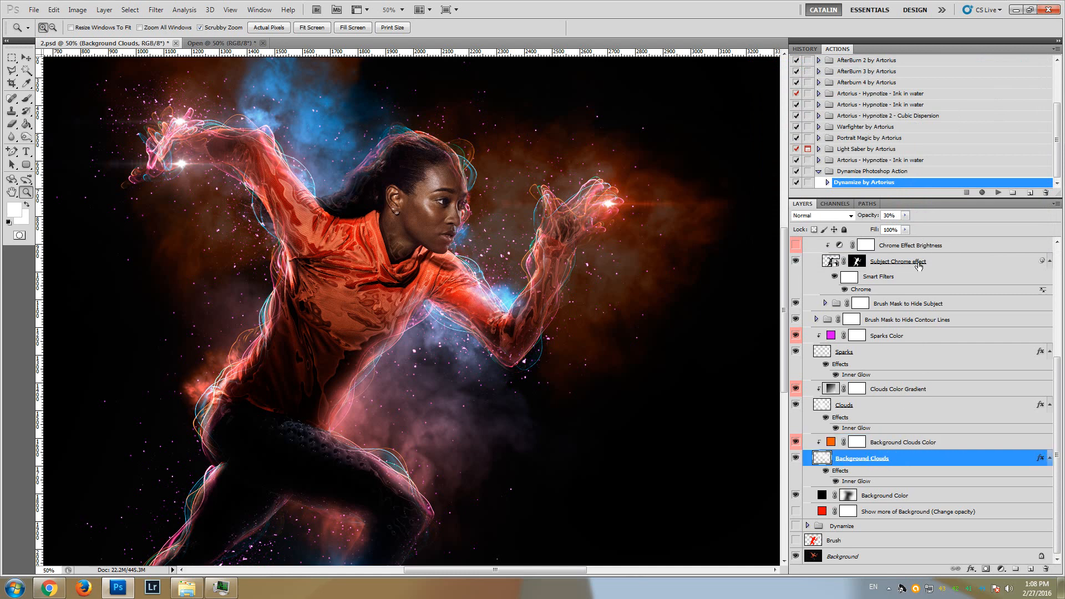
click(905, 217)
mouse_move(913, 232)
mouse_down()
mouse_move(950, 232)
mouse_move(905, 232)
mouse_up()
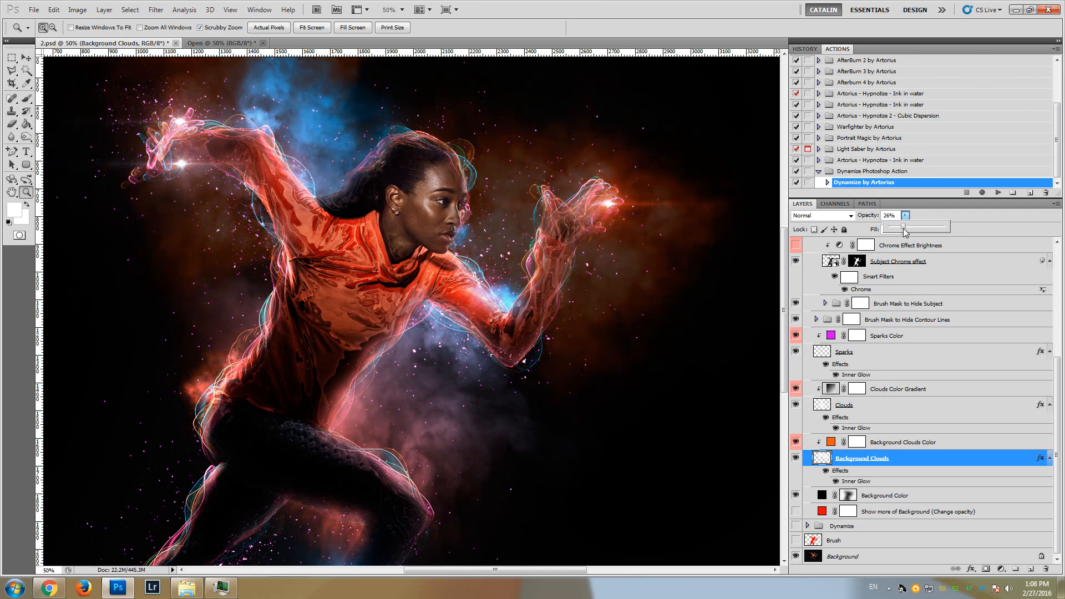
Hide and show the Clouds layer to examine its contribution to the image
click(859, 402)
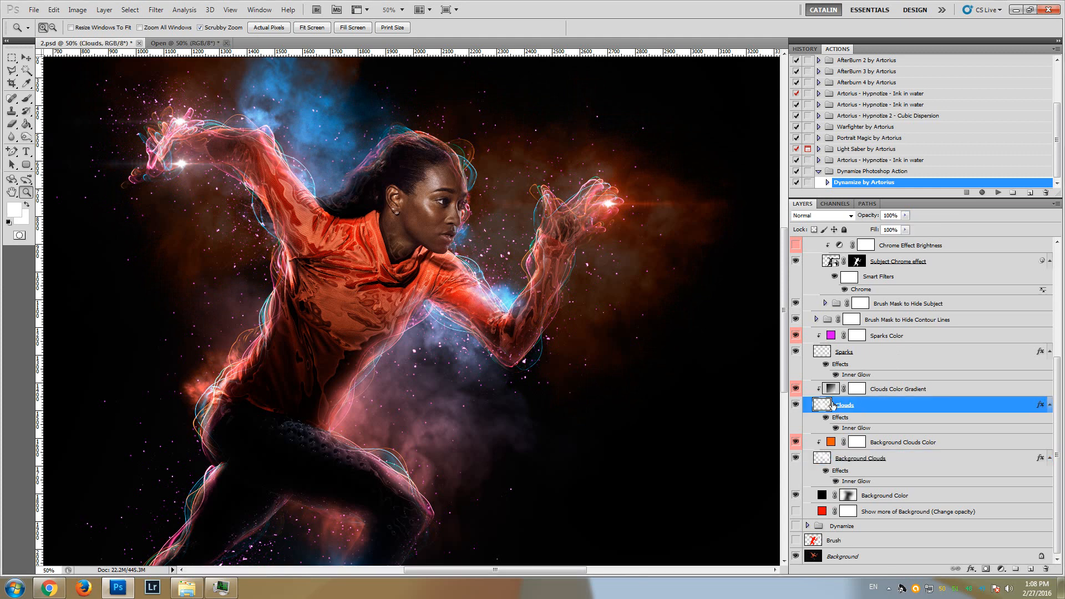
click(797, 407)
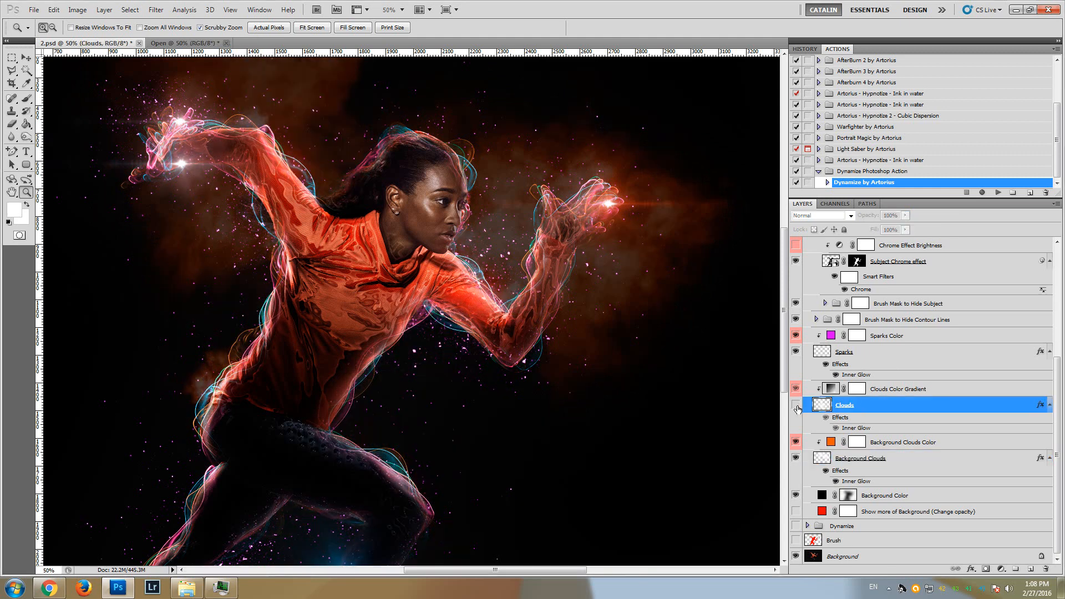
click(797, 406)
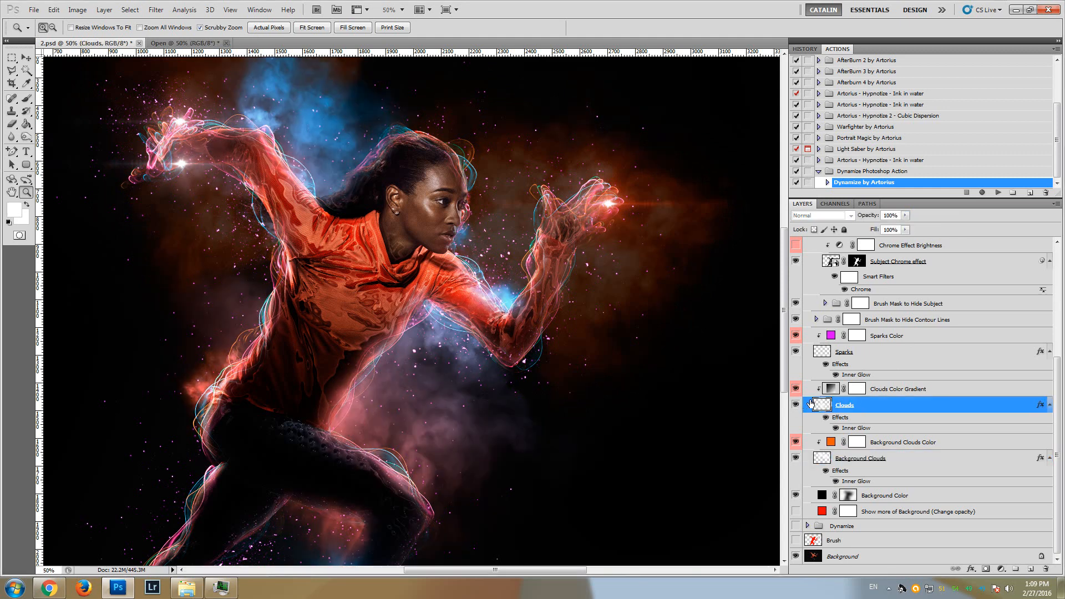
Try green 8aff00 in place of the blue end stop in the Clouds Color Gradient layer's gradient
click(842, 391)
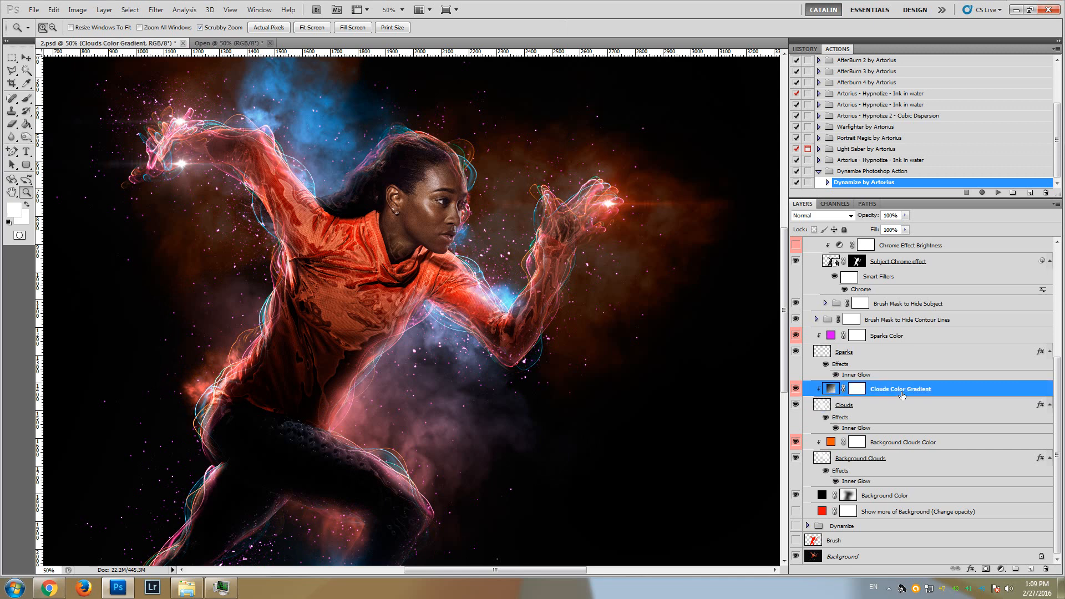
double_click(830, 390)
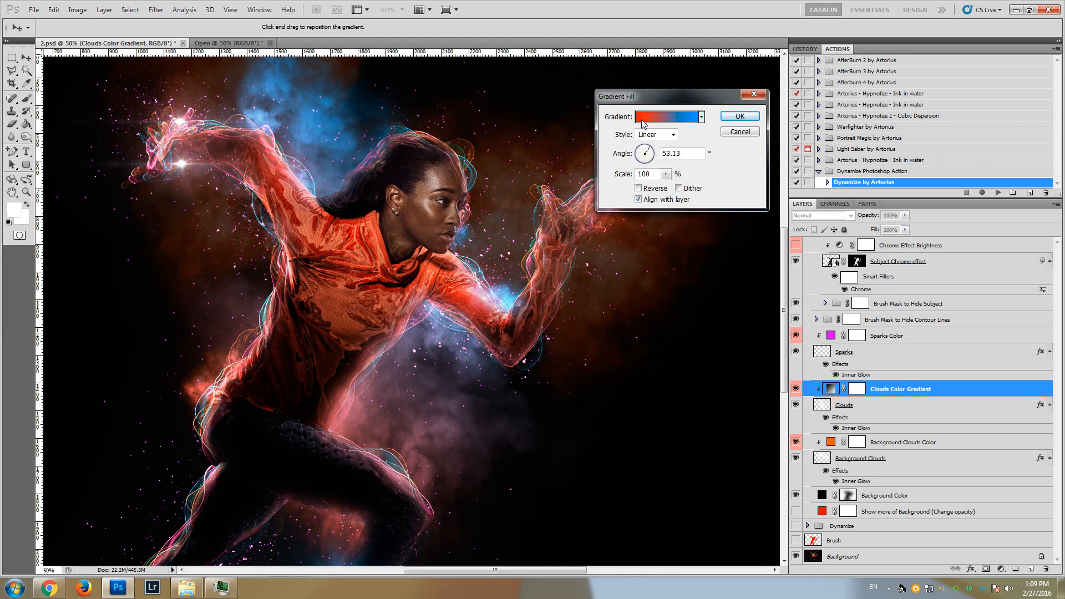
click(666, 119)
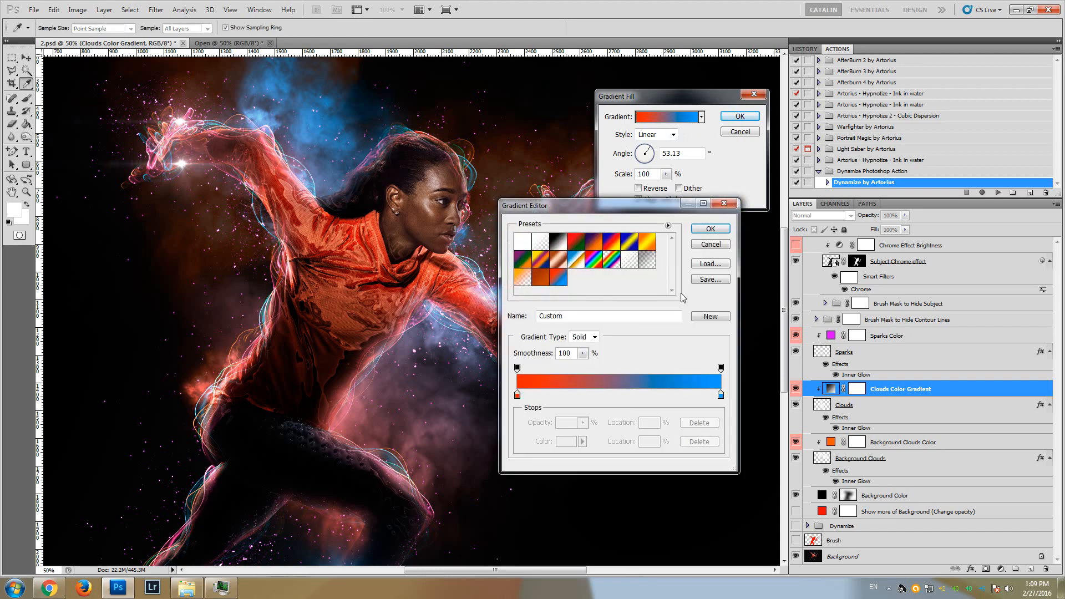
double_click(720, 395)
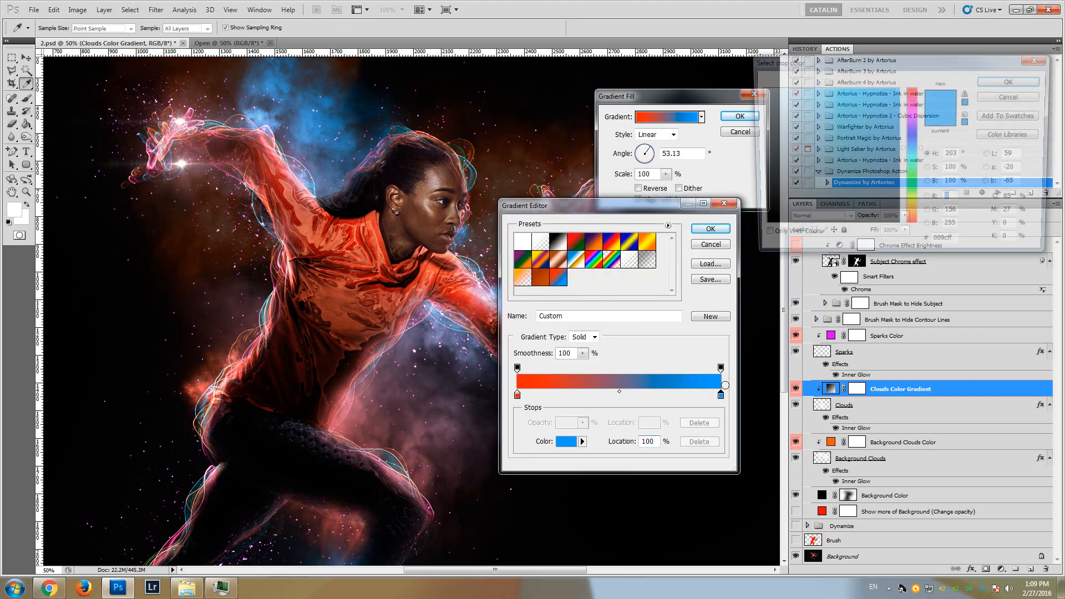
click(915, 196)
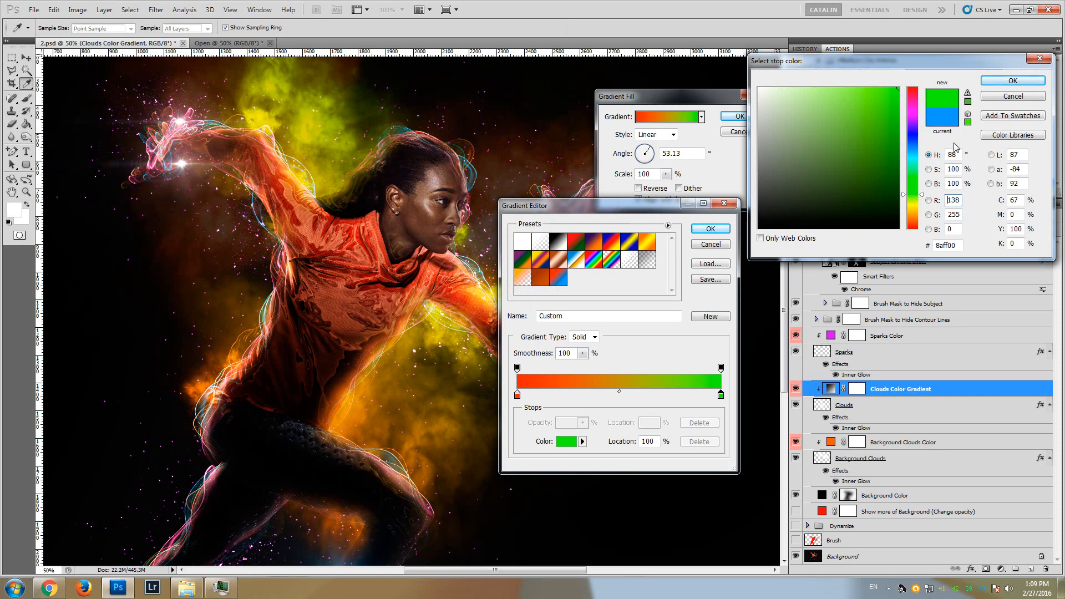
click(1013, 81)
click(710, 229)
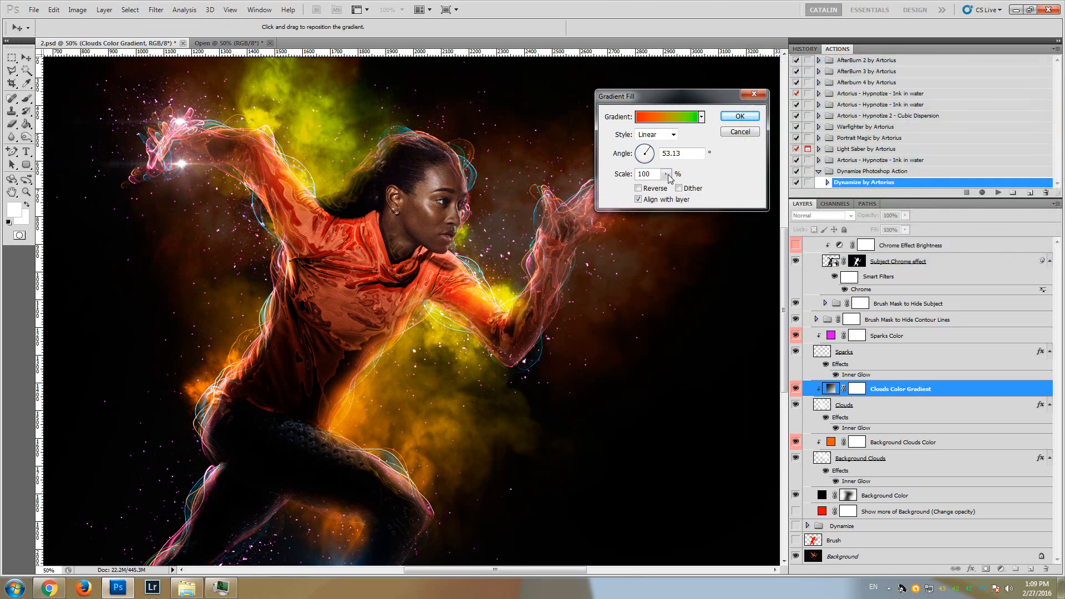
Try gradient angles of -49.4, 0, -174.29 and 138.81 degrees for the Clouds Color Gradient layer, and discard the gradient fill changes
drag(650, 156, 648, 164)
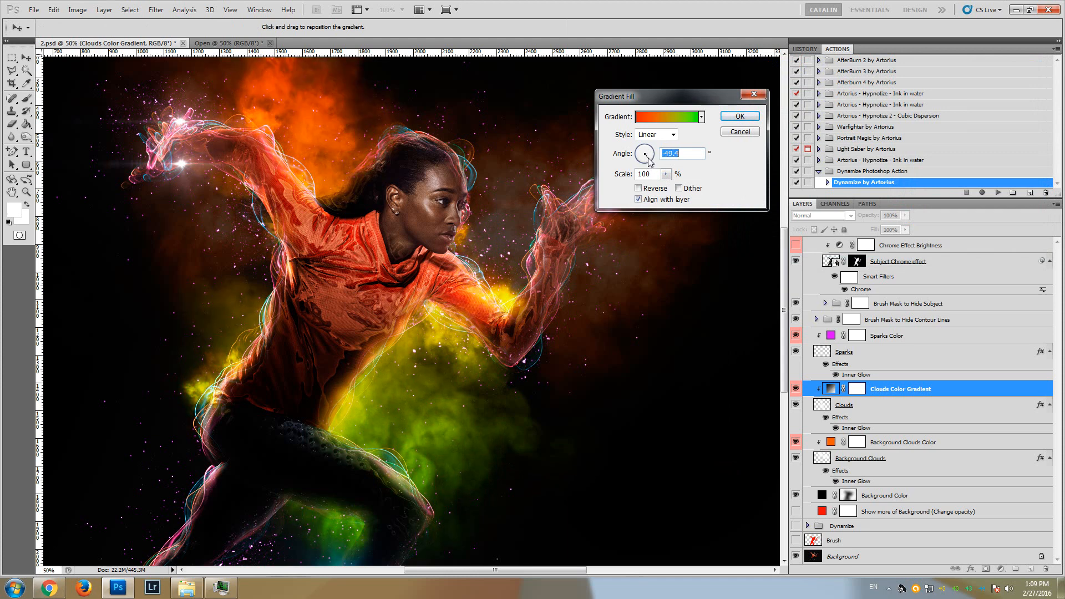
click(650, 158)
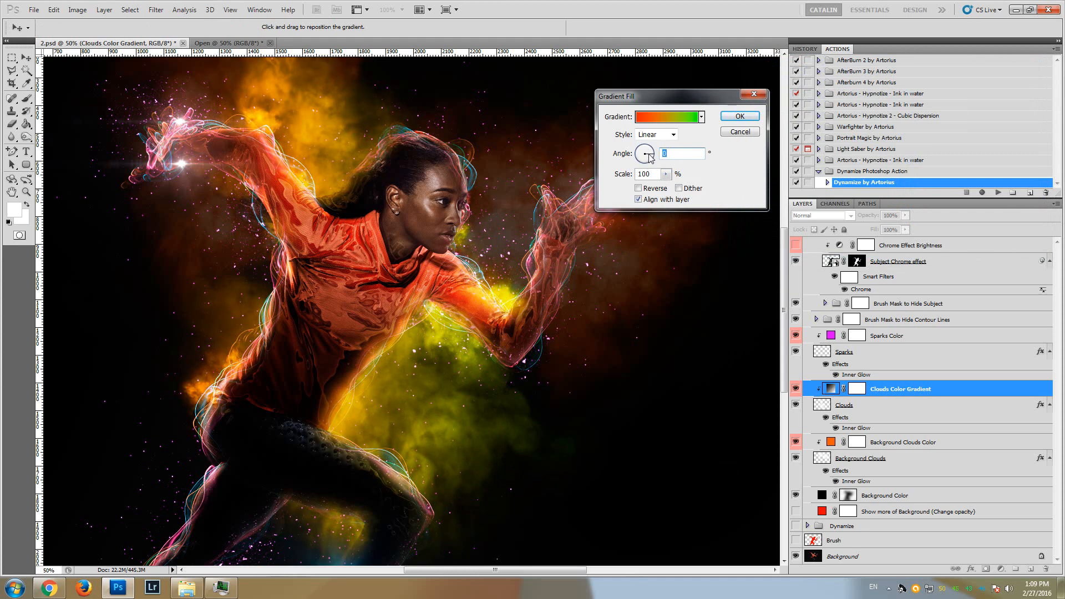
click(641, 156)
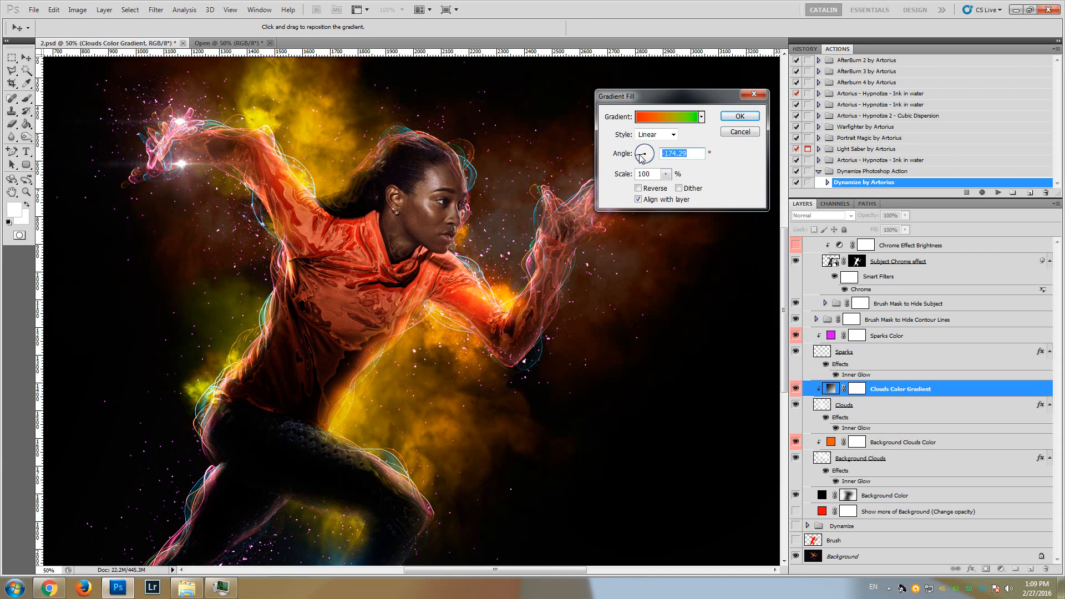
click(641, 151)
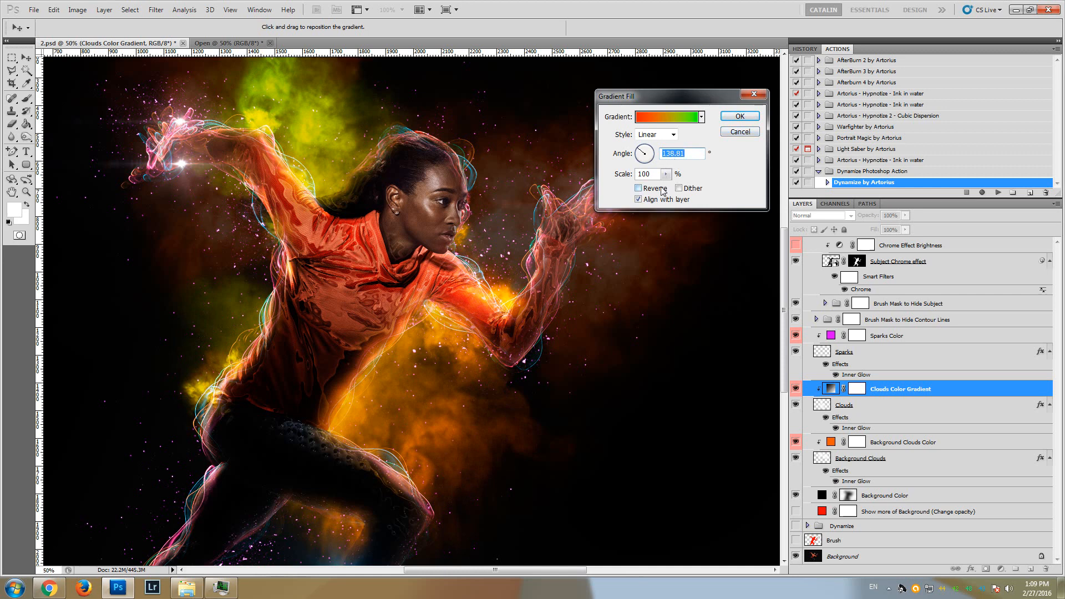
click(741, 135)
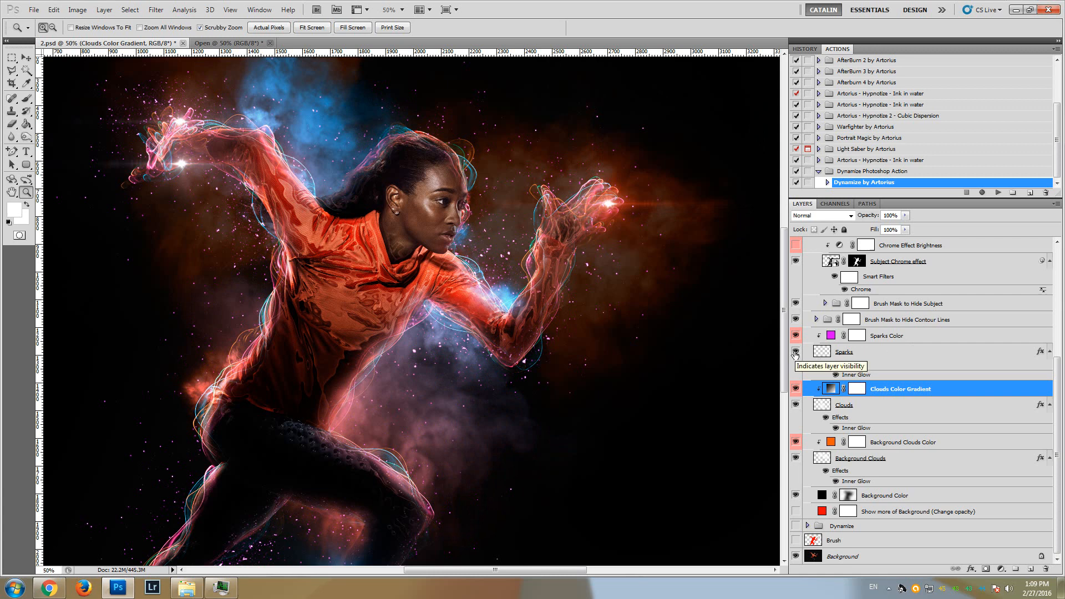
Hide and show the Sparks layer to examine its contribution to the image
click(805, 352)
click(795, 354)
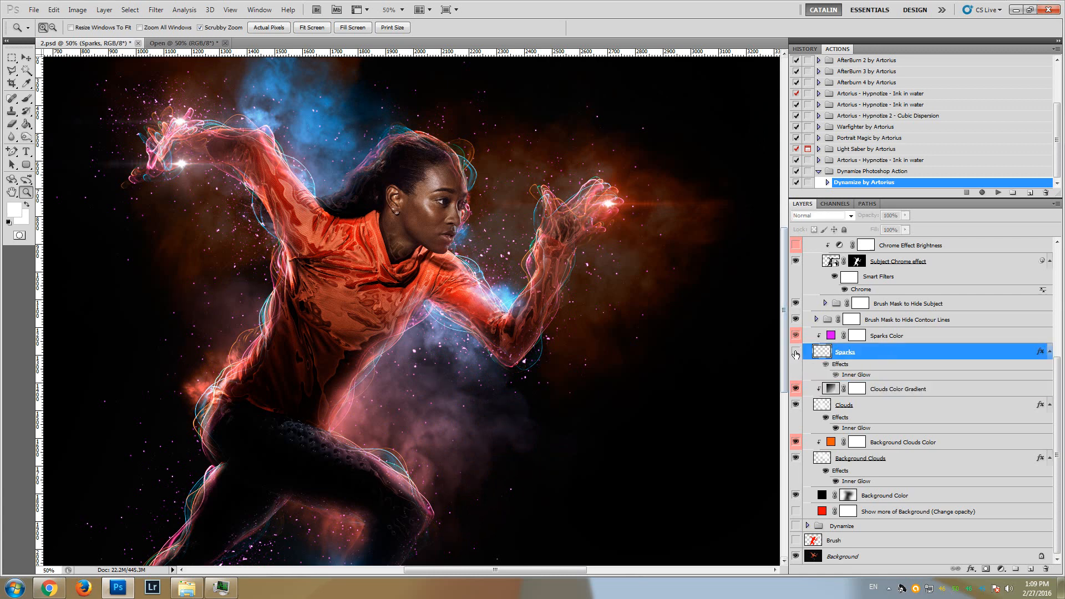
click(795, 352)
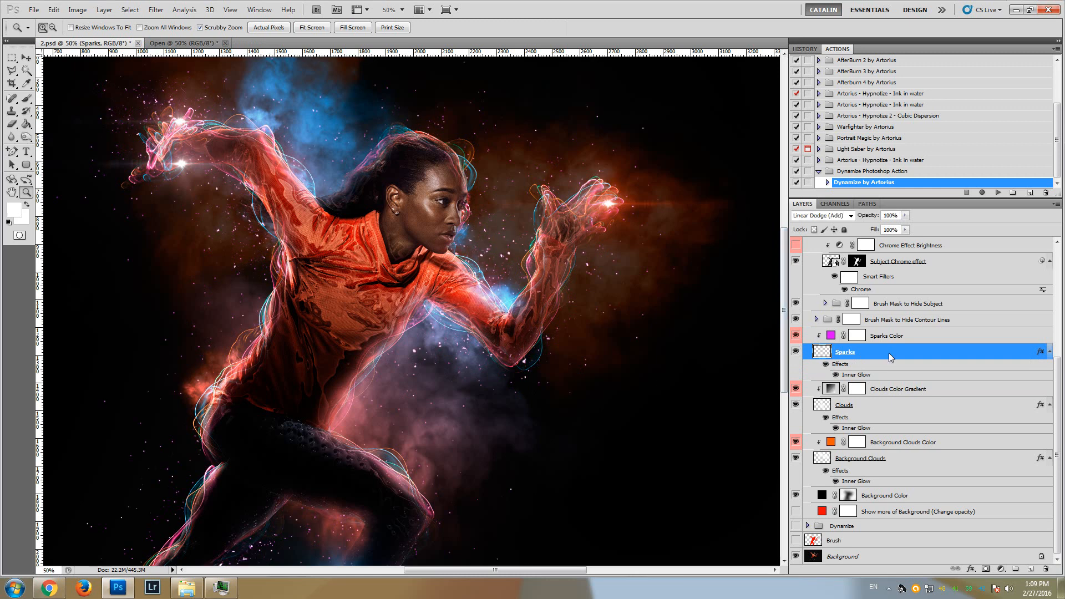
Try blue 00aeff, yellow f6ff00, black and orange fda700 as the Sparks Color fill, and discard the color change
click(889, 339)
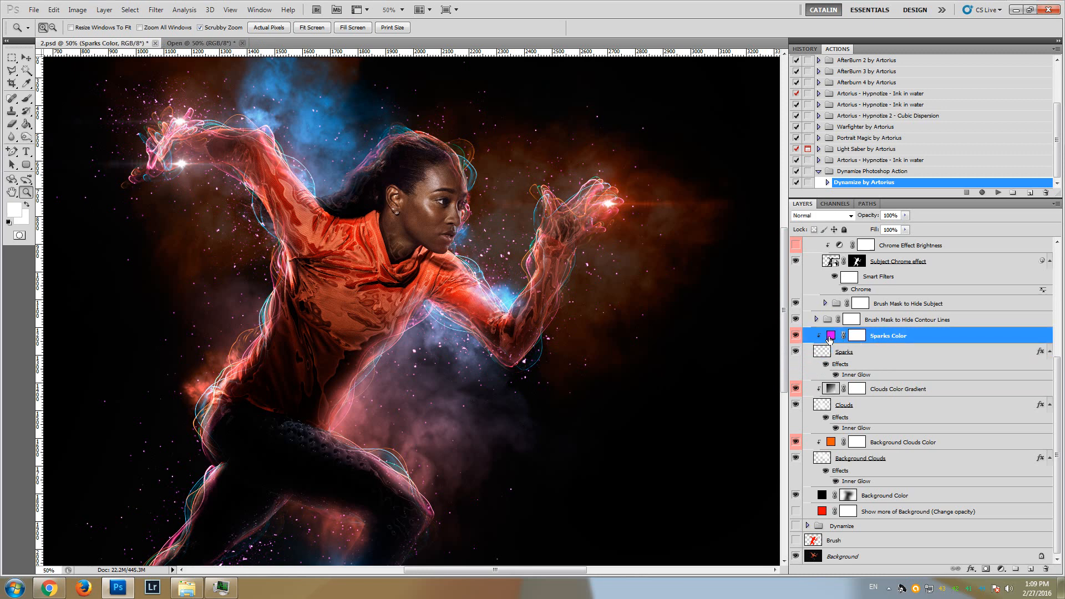
double_click(830, 340)
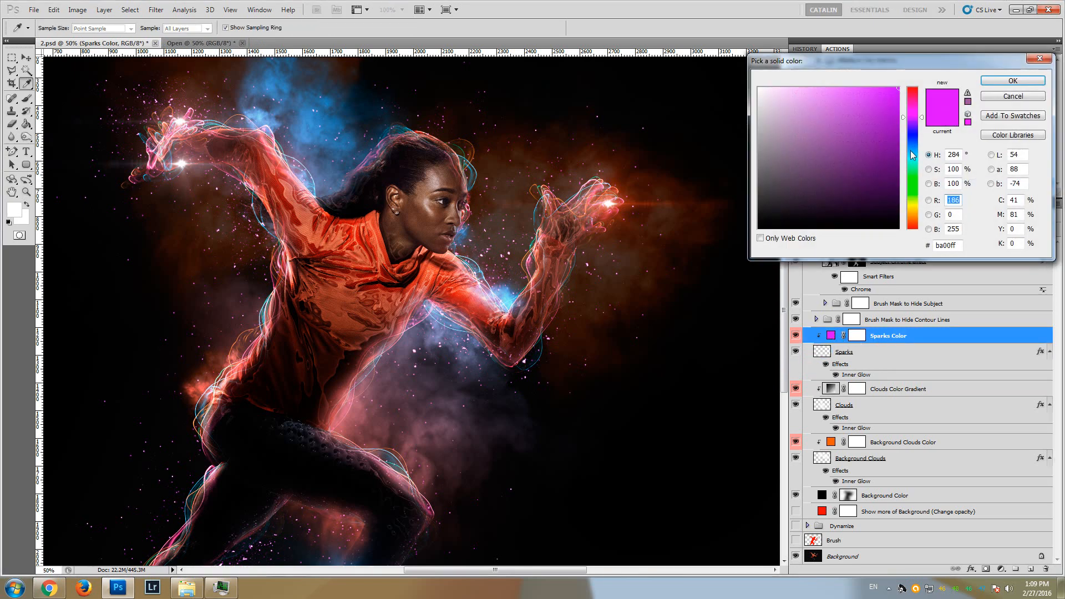
click(910, 151)
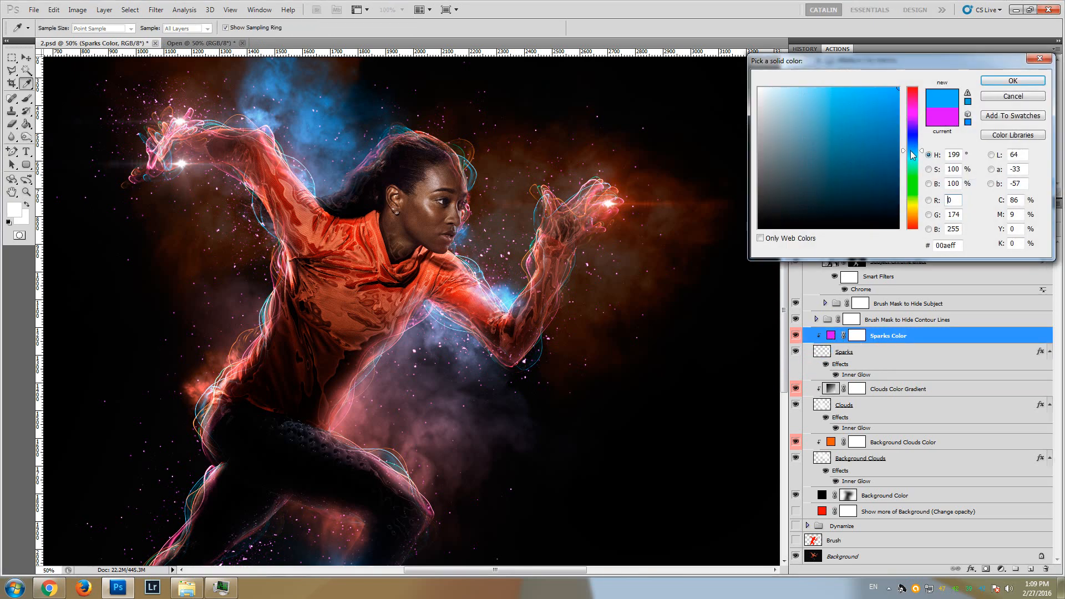
click(909, 198)
click(910, 204)
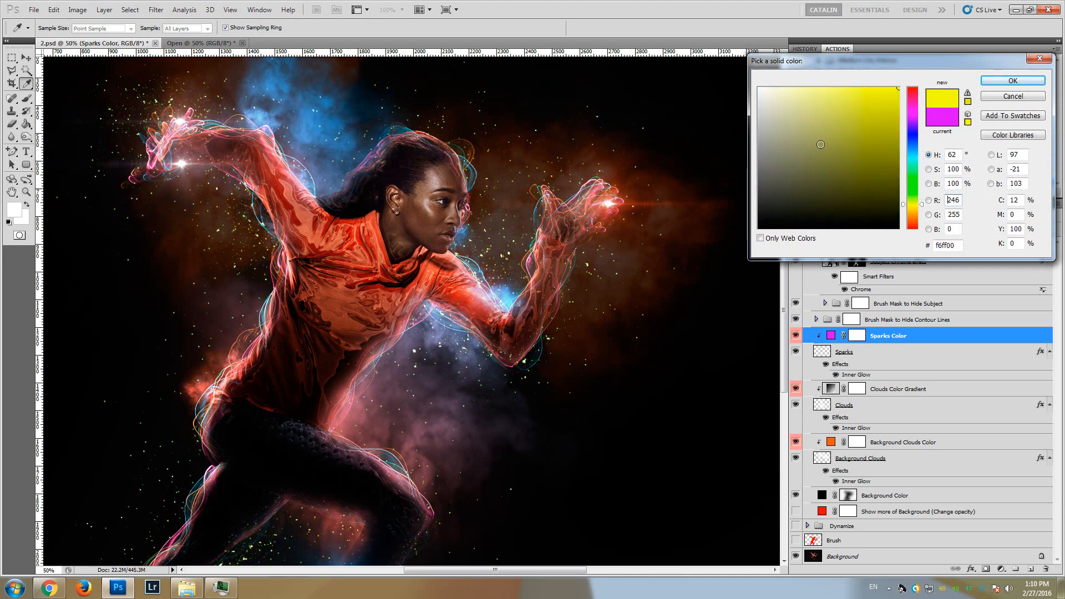
mouse_move(770, 97)
mouse_down()
mouse_move(721, 77)
mouse_move(801, 138)
mouse_move(698, 286)
mouse_up()
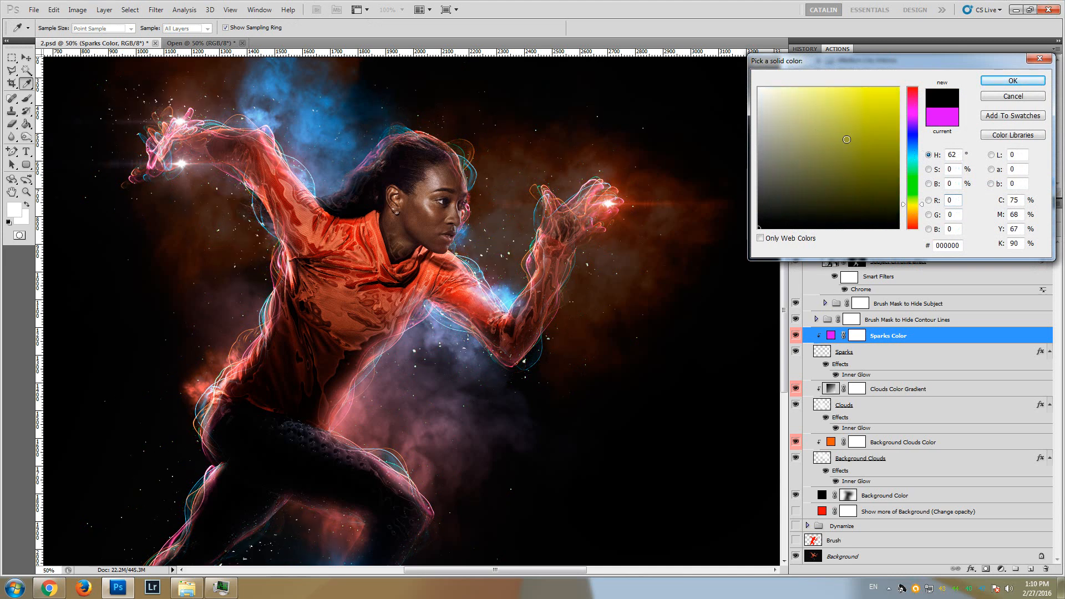
drag(847, 139, 899, 88)
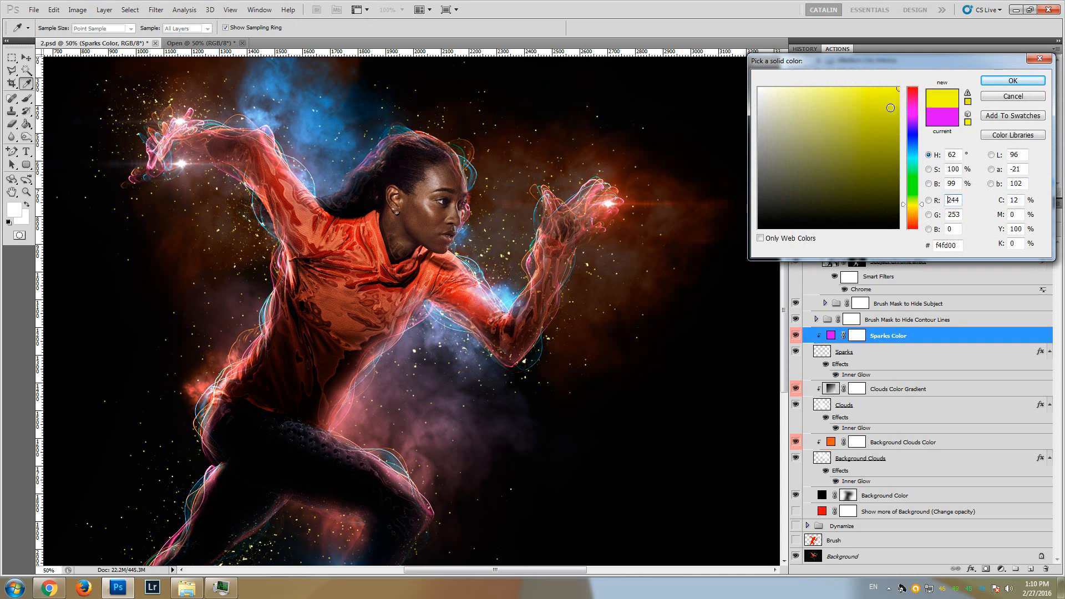
click(912, 214)
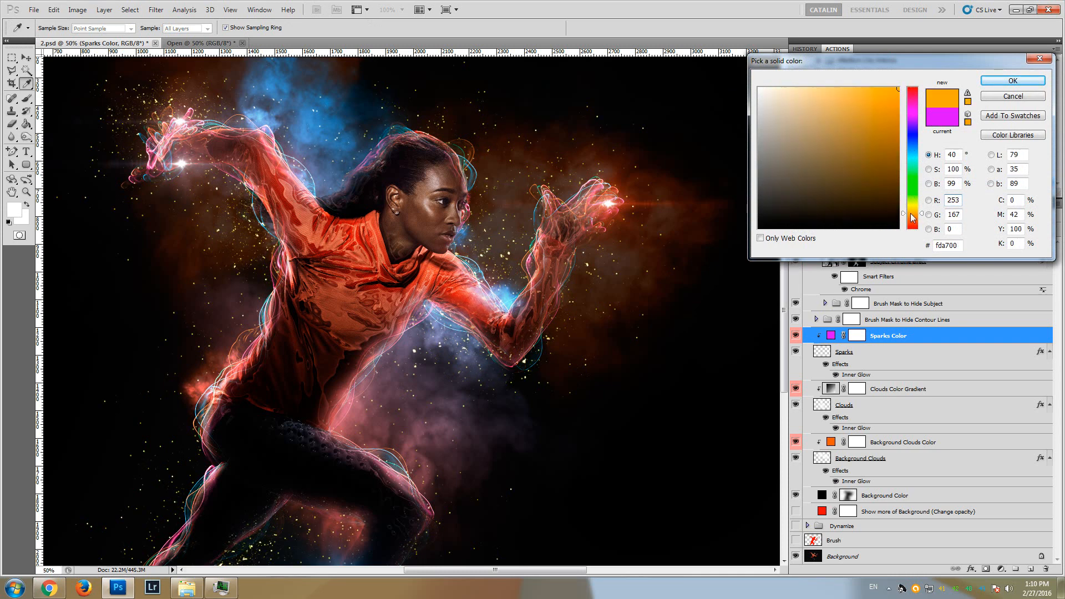
key(Escape)
key(z)
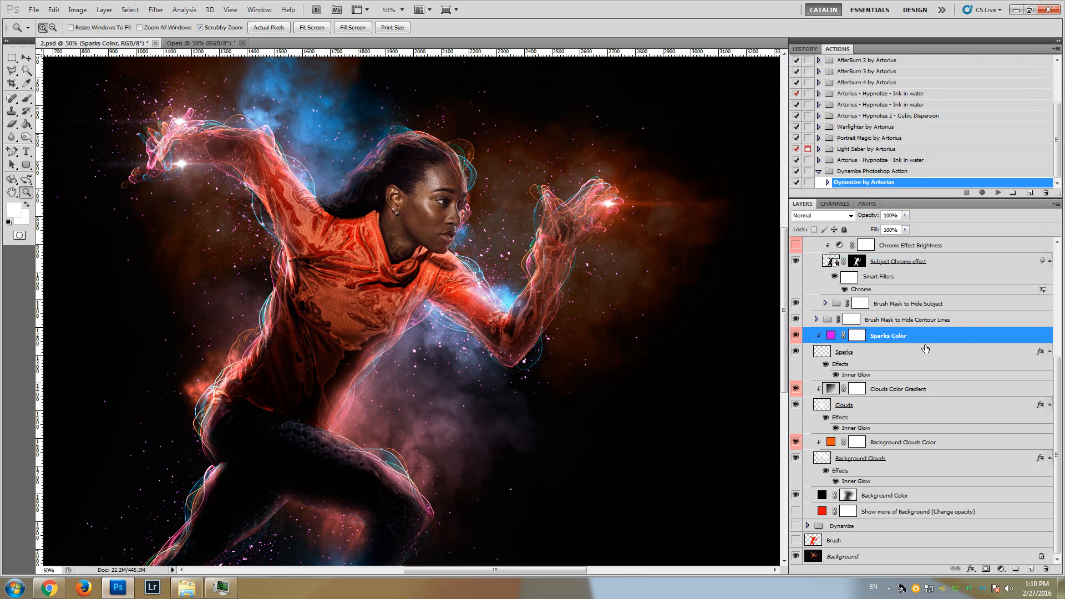
Expand the Brush Mask to Hide Contour Lines group and examine its Line layers with their Hue/Saturation adjustments
scroll(926, 344, up, 2)
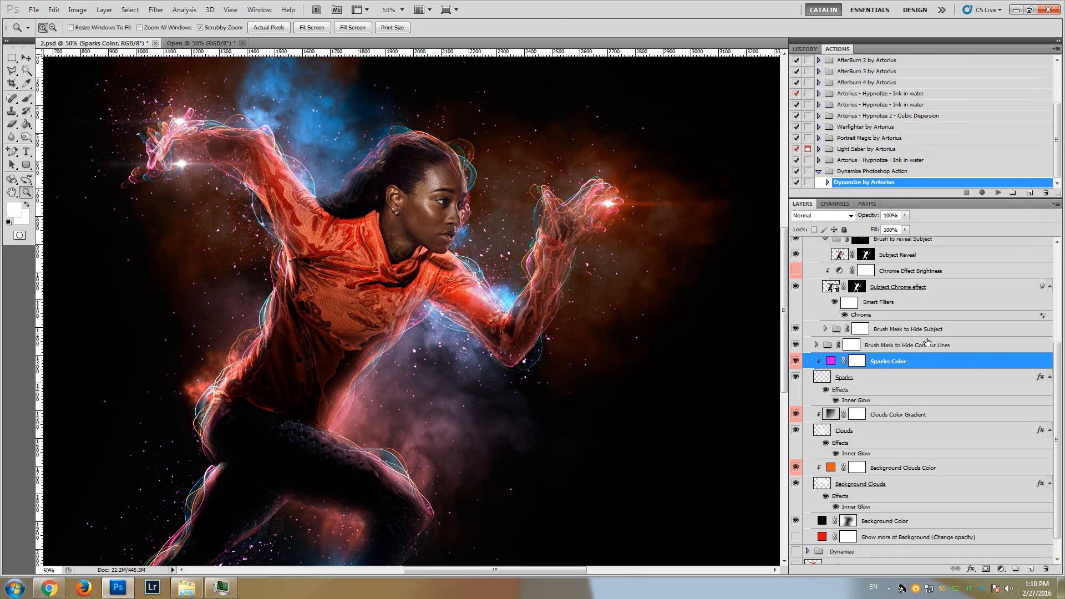
click(878, 345)
scroll(938, 361, up, 1)
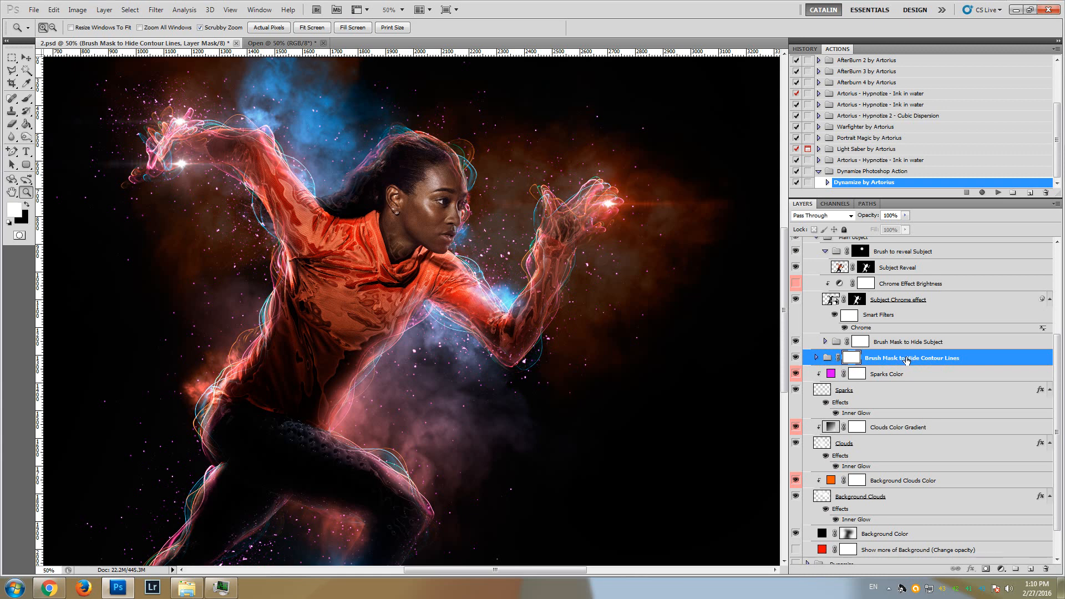
click(815, 359)
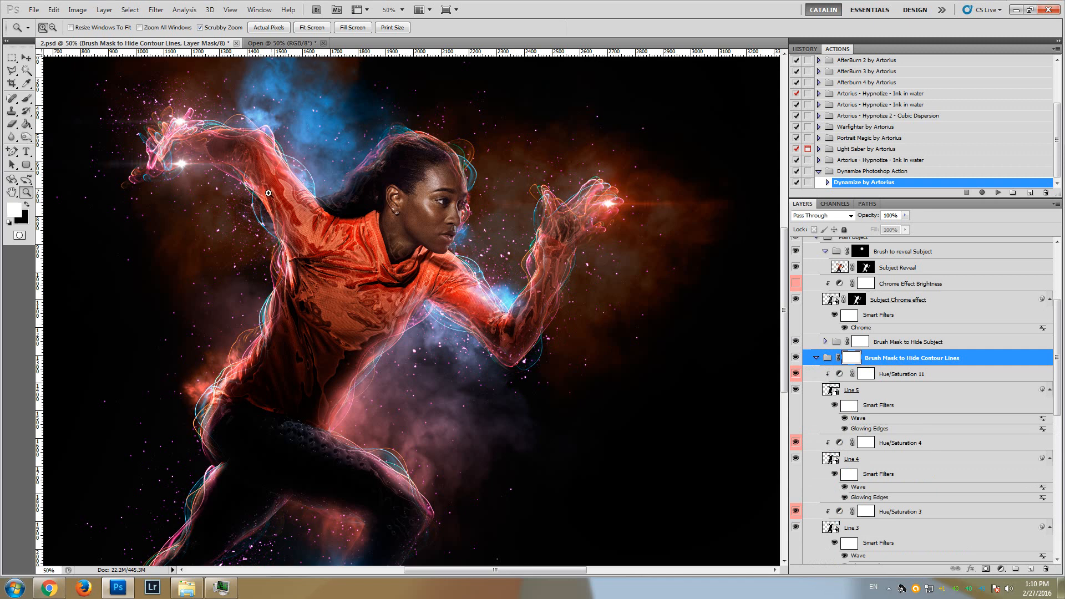
click(884, 392)
click(871, 459)
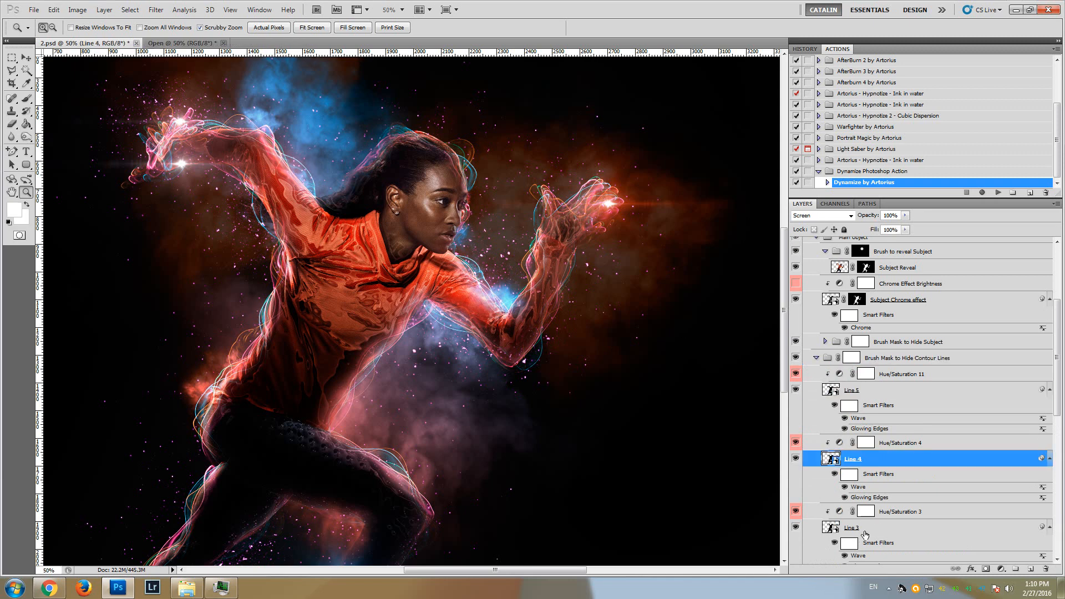
click(863, 533)
scroll(872, 475, down, 1)
scroll(872, 475, down, 6)
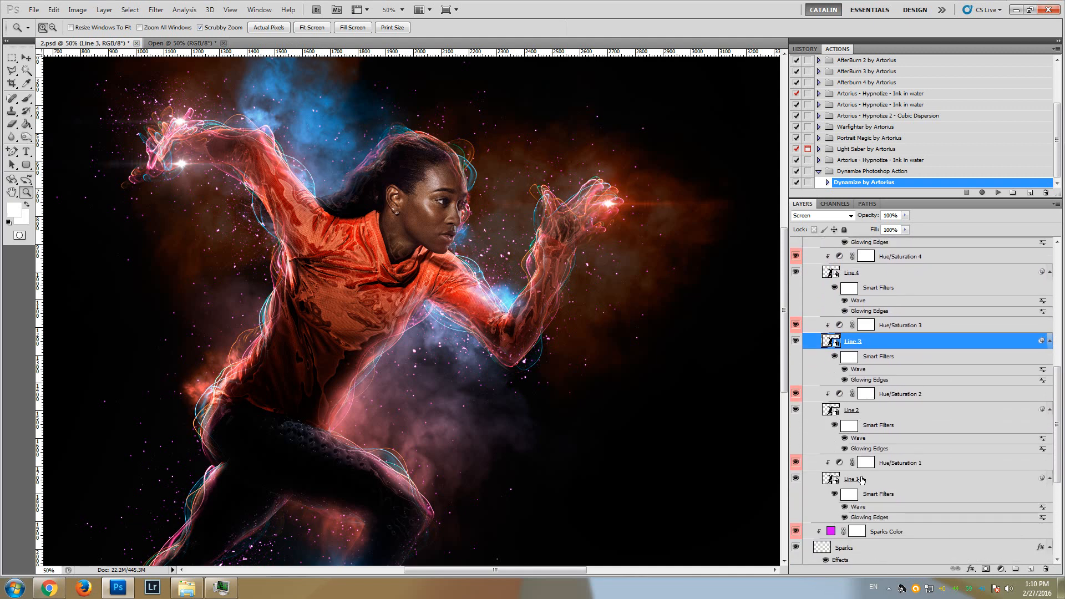
scroll(858, 480, up, 5)
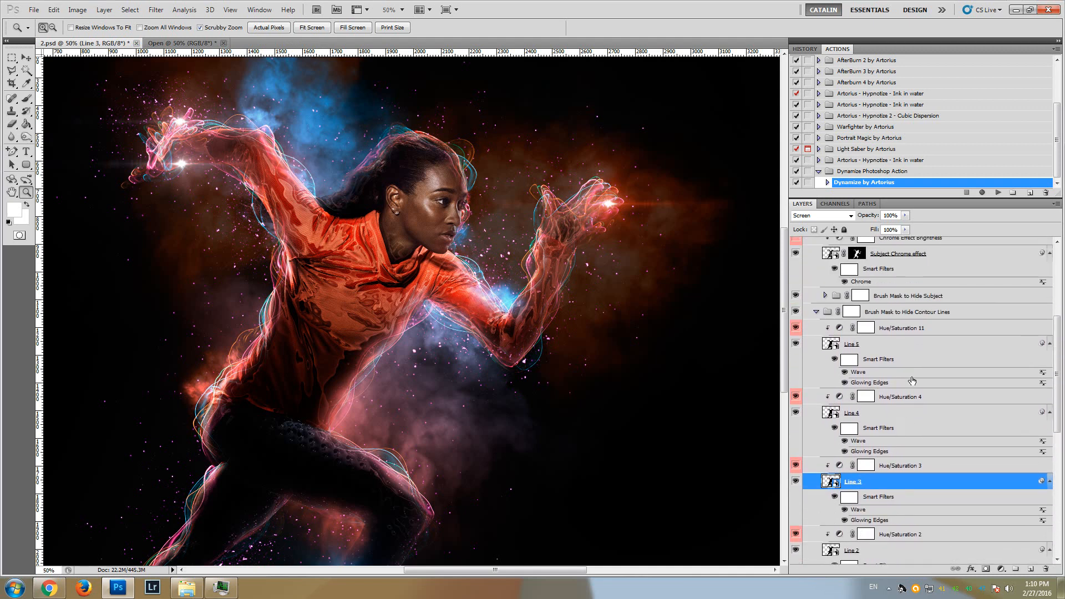
Recolor the Line 5 contour by shifting the hue of its Hue/Saturation 11 adjustment toward the pink-red end
click(881, 345)
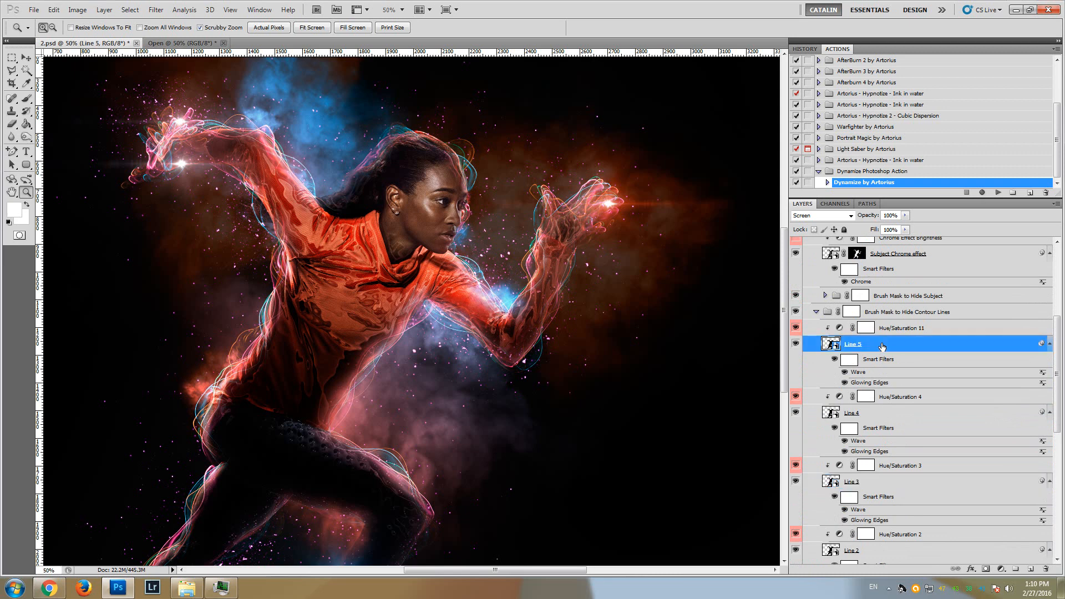
click(893, 333)
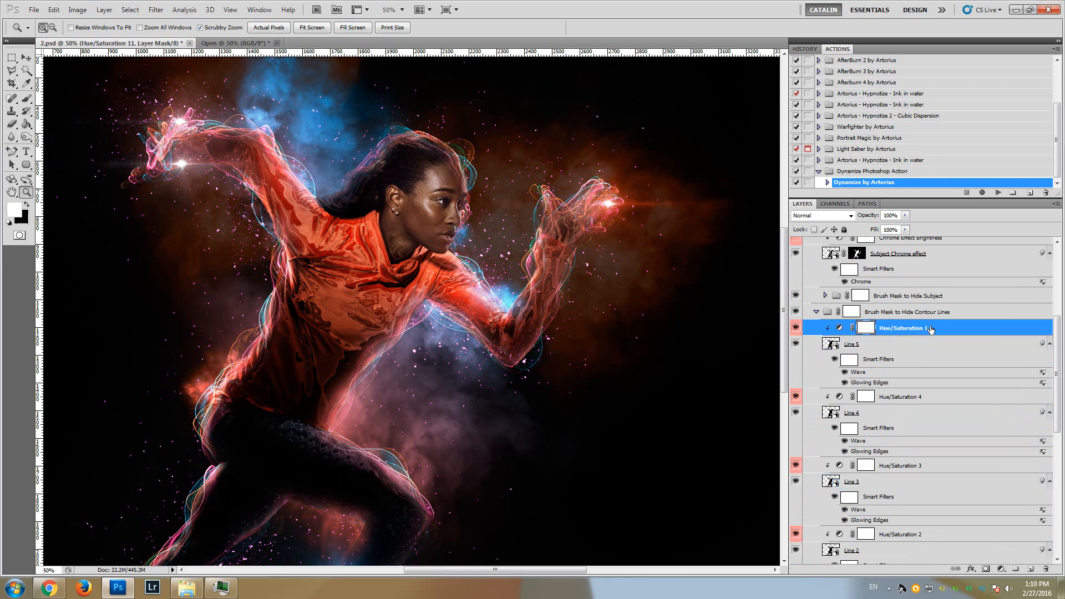
double_click(840, 329)
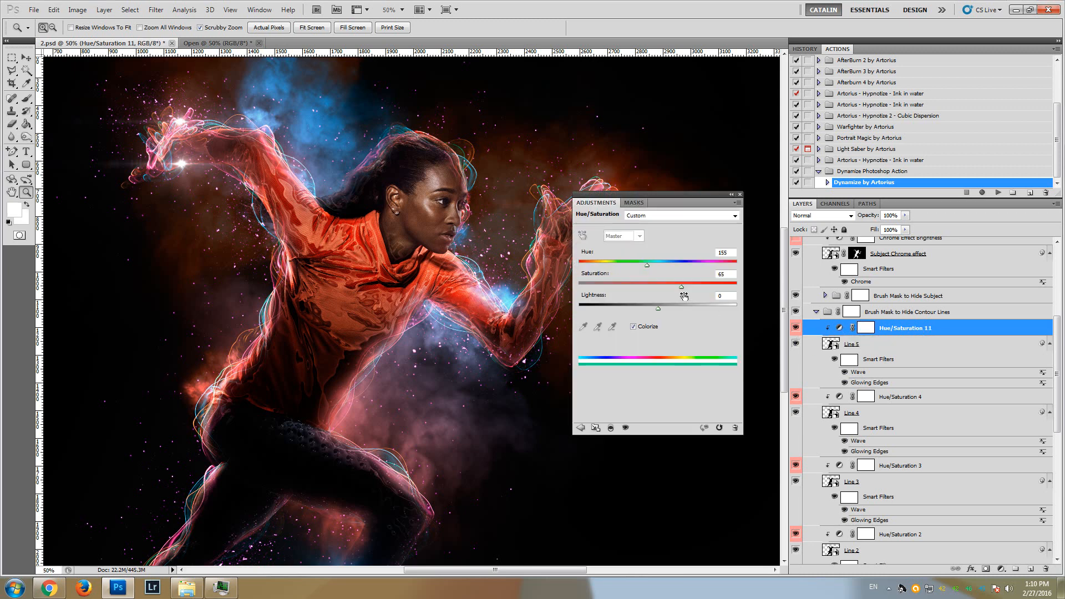
drag(647, 266, 729, 279)
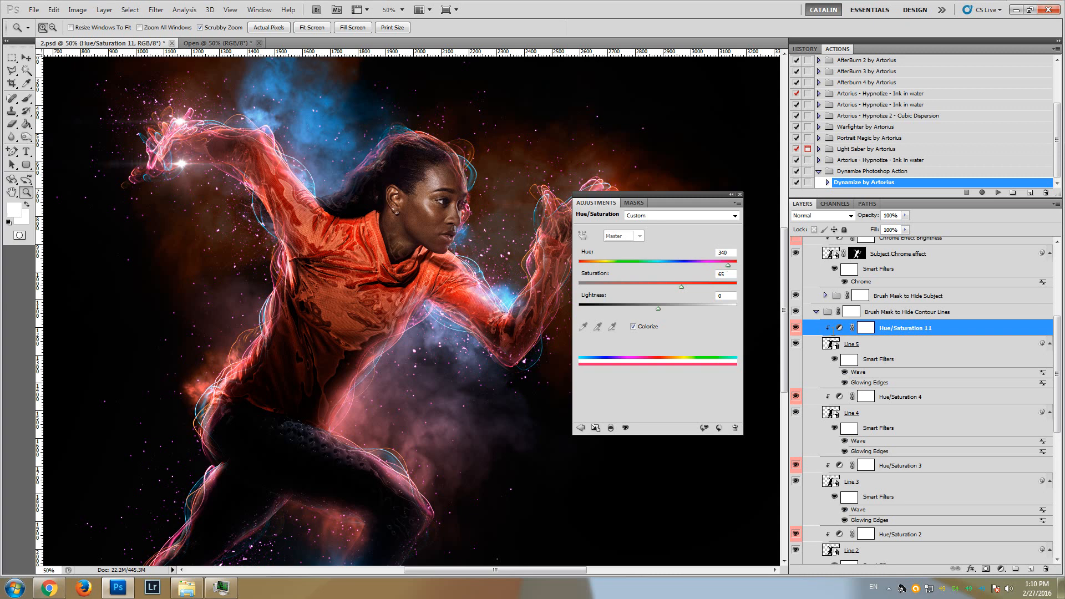
click(740, 195)
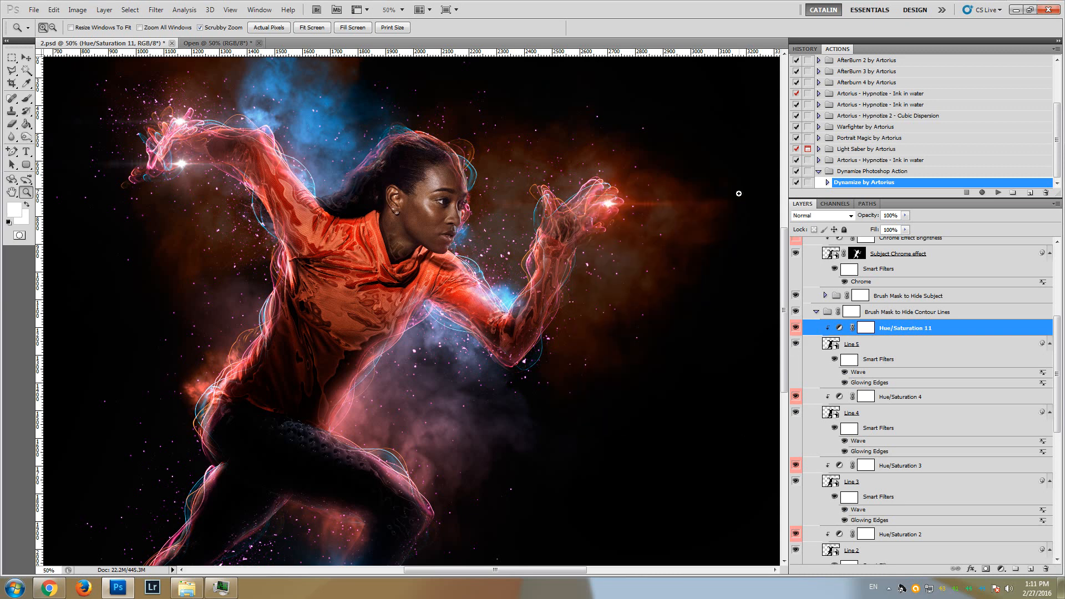
Set the hue of Line 4's Hue/Saturation 4 adjustment to 44 and raise its saturation
click(796, 414)
click(840, 397)
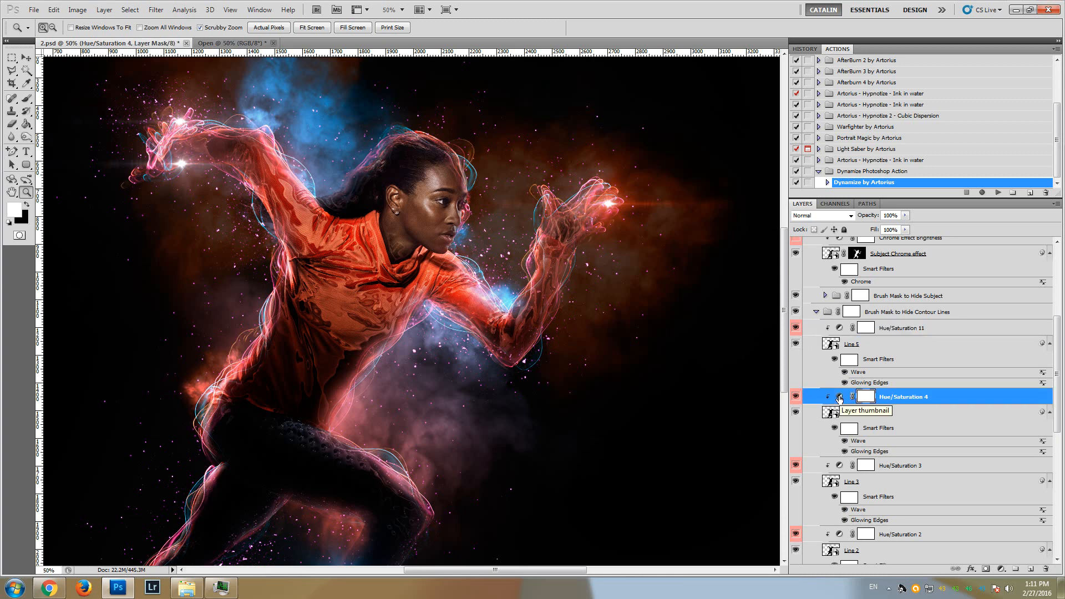
double_click(839, 397)
mouse_move(591, 268)
mouse_down()
mouse_move(738, 271)
mouse_move(599, 271)
mouse_up()
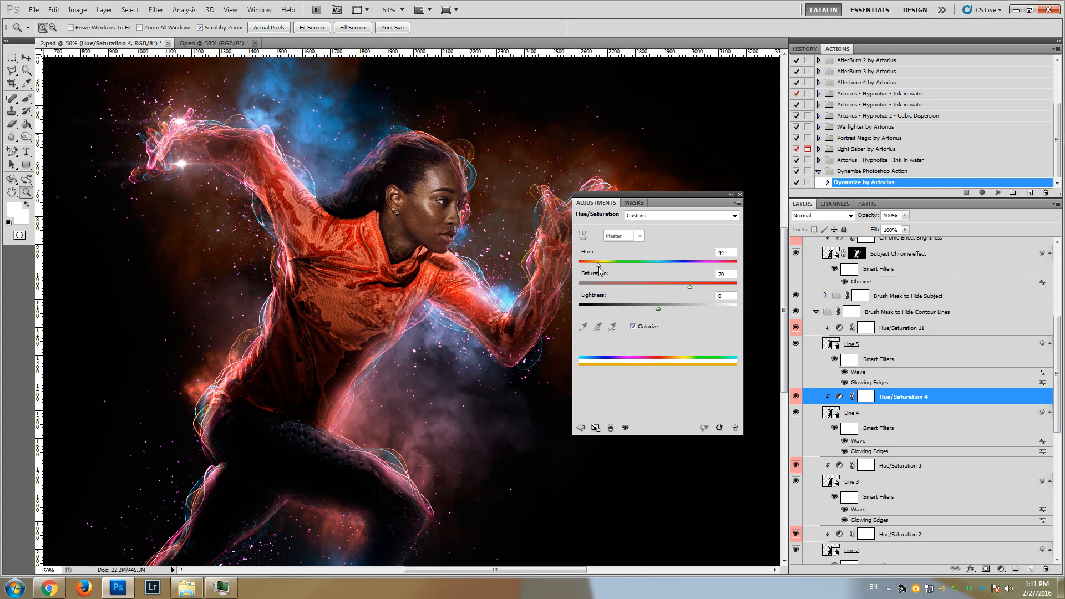
drag(690, 287, 715, 294)
click(740, 195)
Hide and show the Line 3 and Line 2 layers in turn to examine their contour lines
click(796, 482)
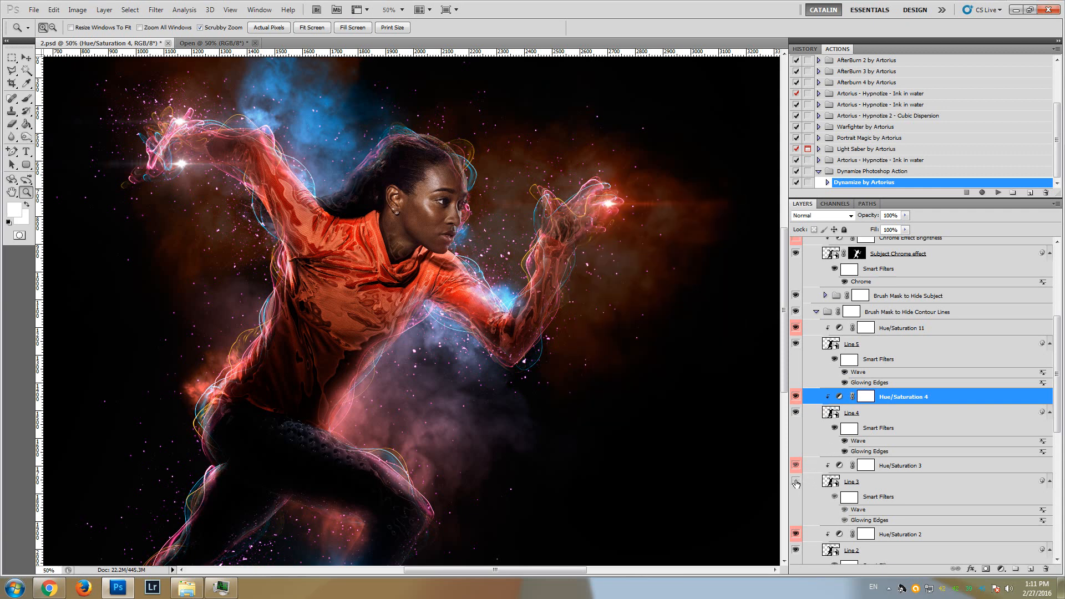
click(795, 482)
scroll(795, 482, down, 1)
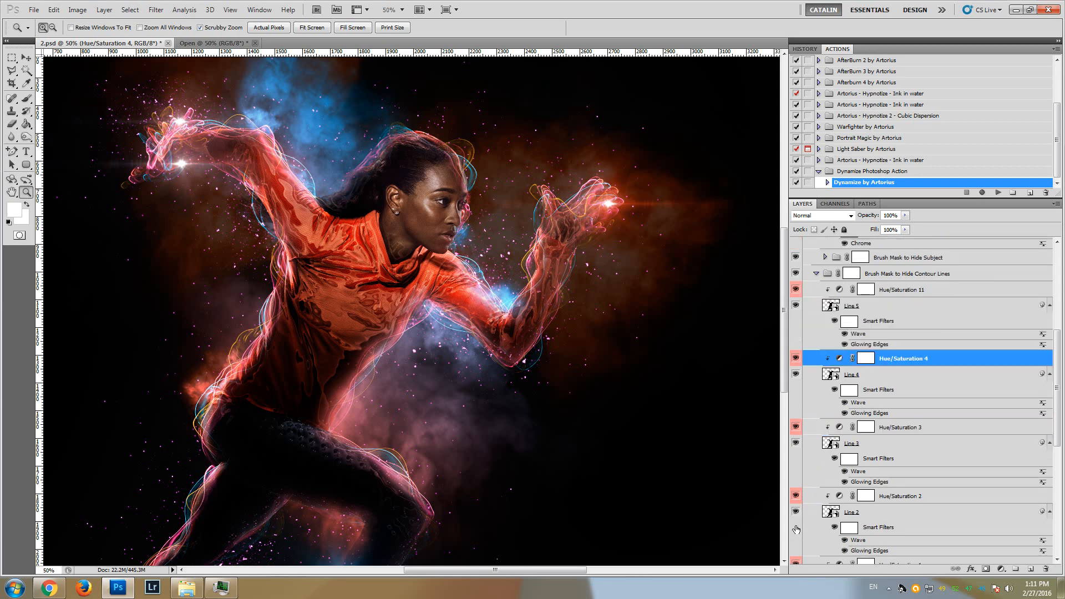
click(796, 513)
click(796, 512)
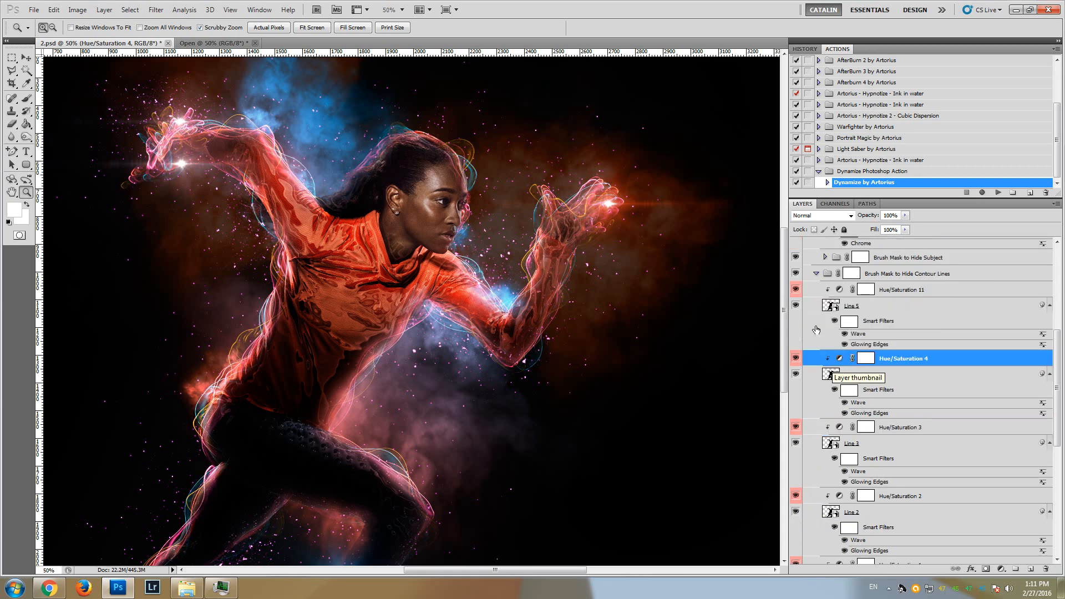
Collapse the Brush Mask to Hide Contour Lines group and prepare a 267 px brush with black foreground for its mask
click(871, 279)
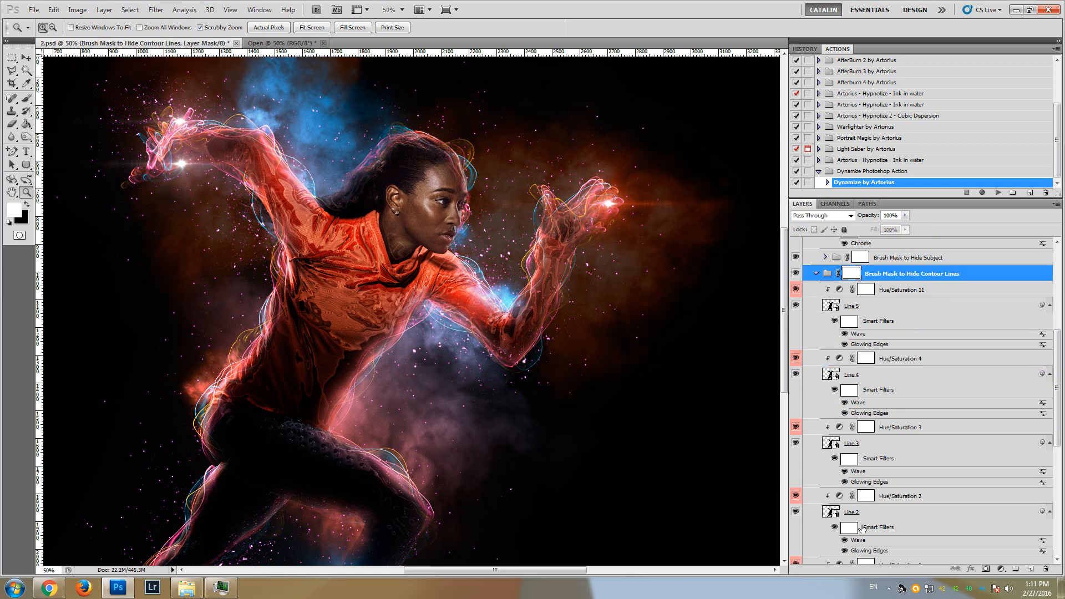
click(816, 273)
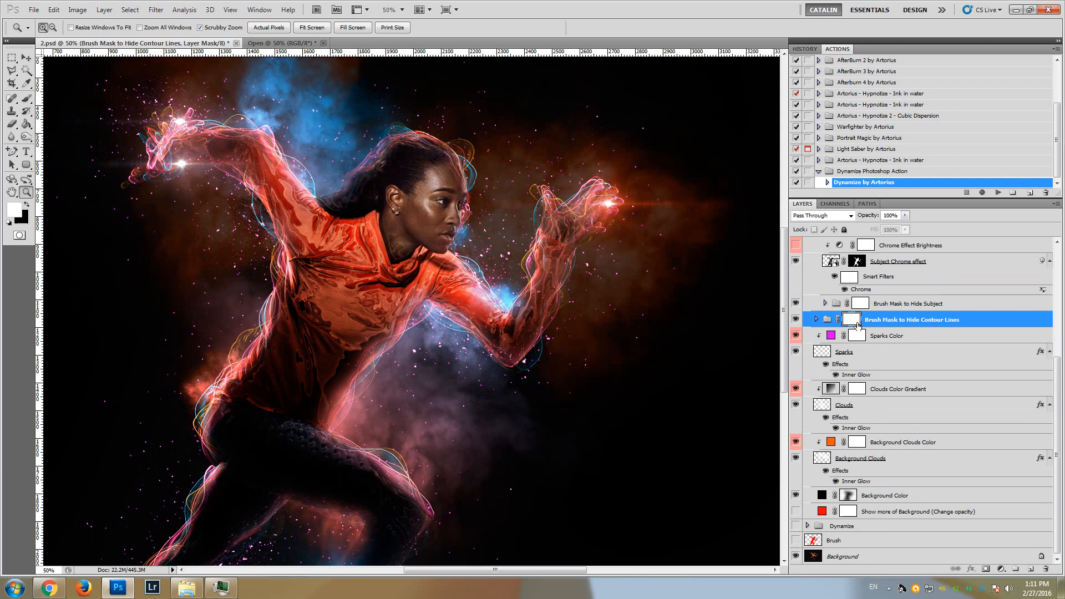
click(26, 99)
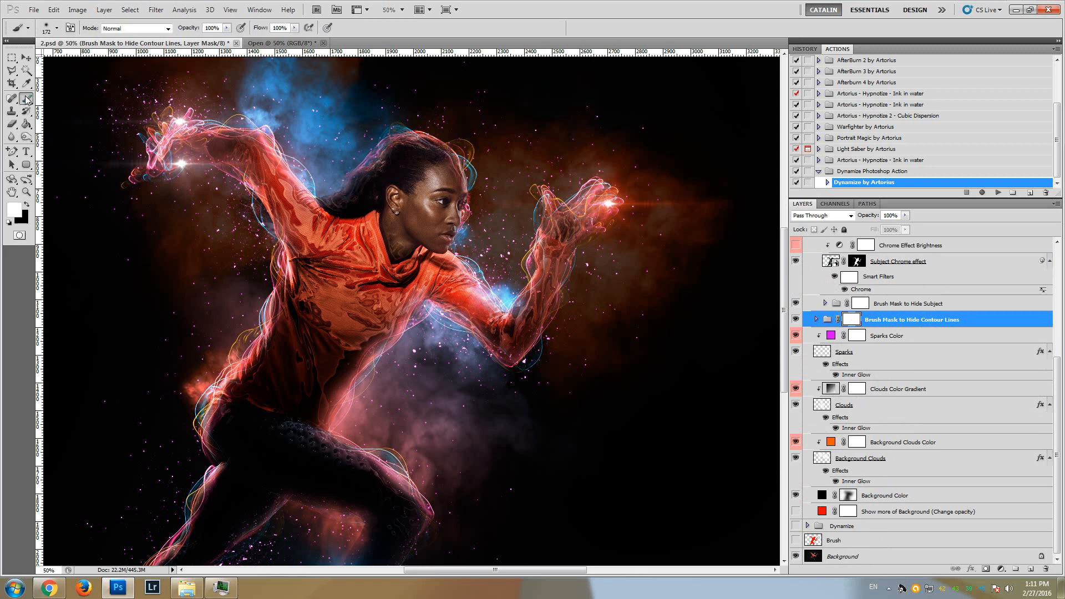
click(56, 27)
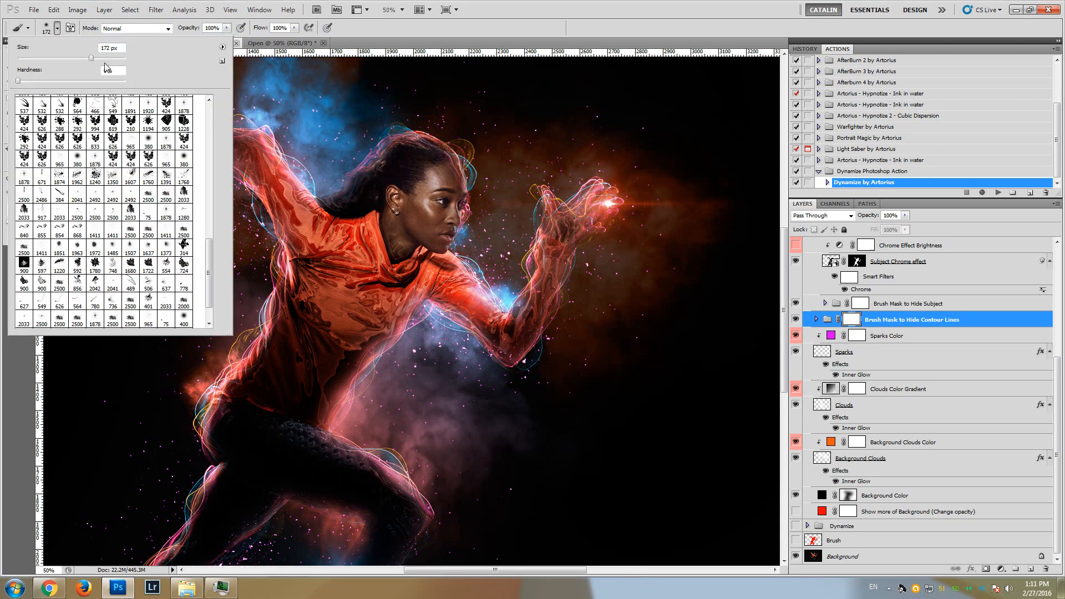
drag(100, 58, 103, 60)
click(544, 2)
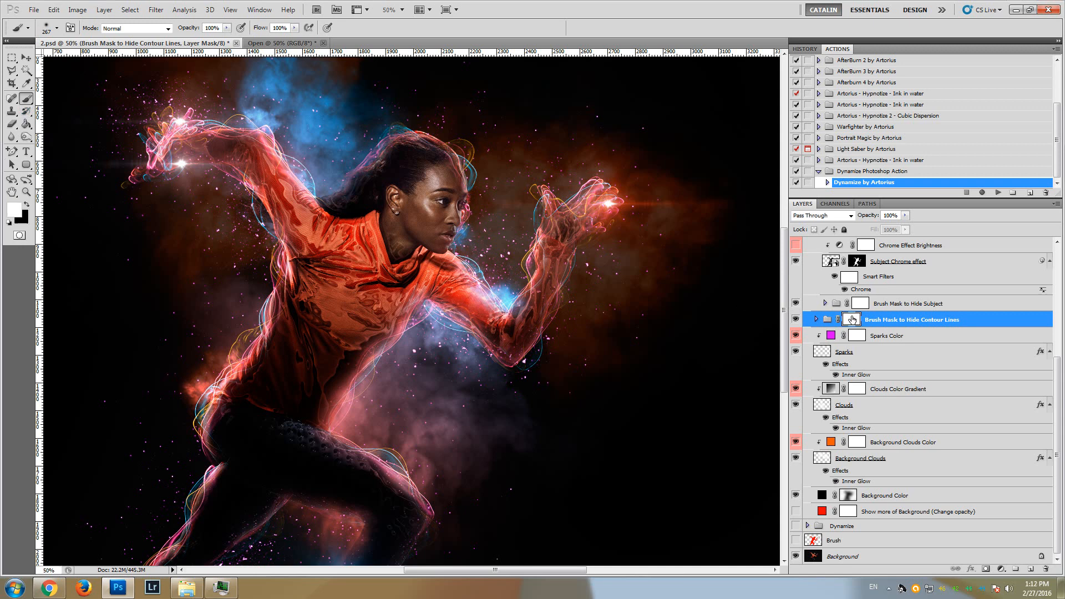
click(26, 205)
Try masking out the contour lines around the runner's rear hand and arm and around the head, undoing the strokes
drag(183, 133, 156, 160)
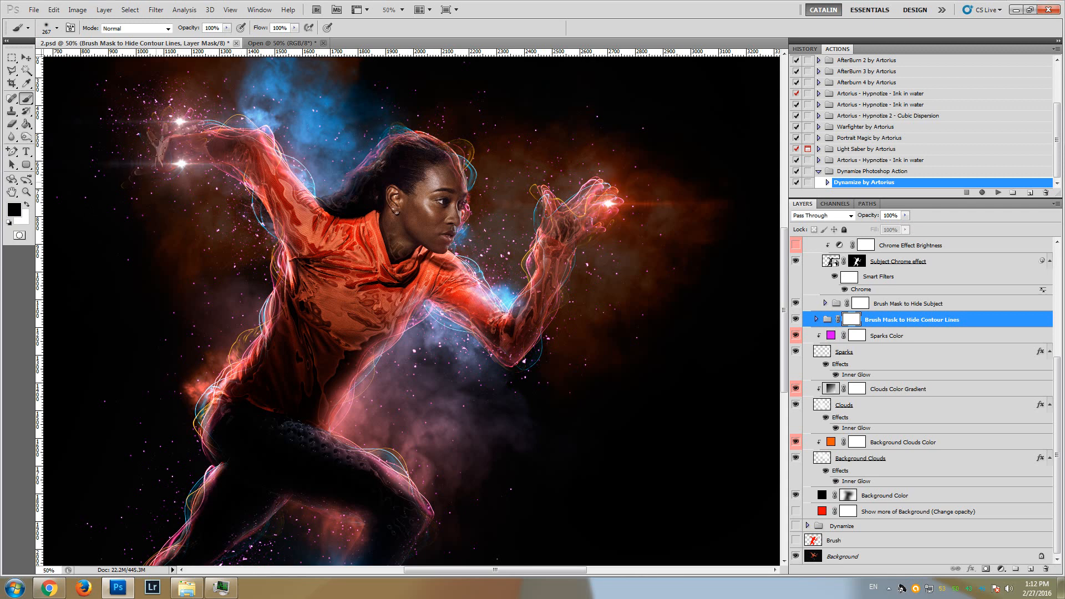
mouse_move(199, 100)
mouse_down()
mouse_move(278, 147)
mouse_move(233, 219)
mouse_up()
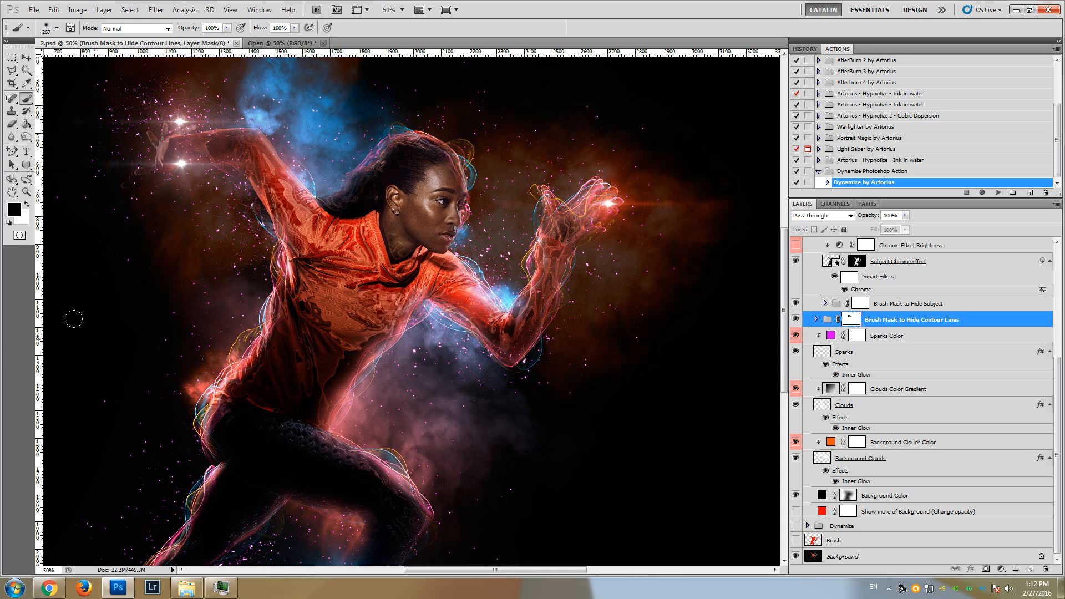
key(ctrl+z)
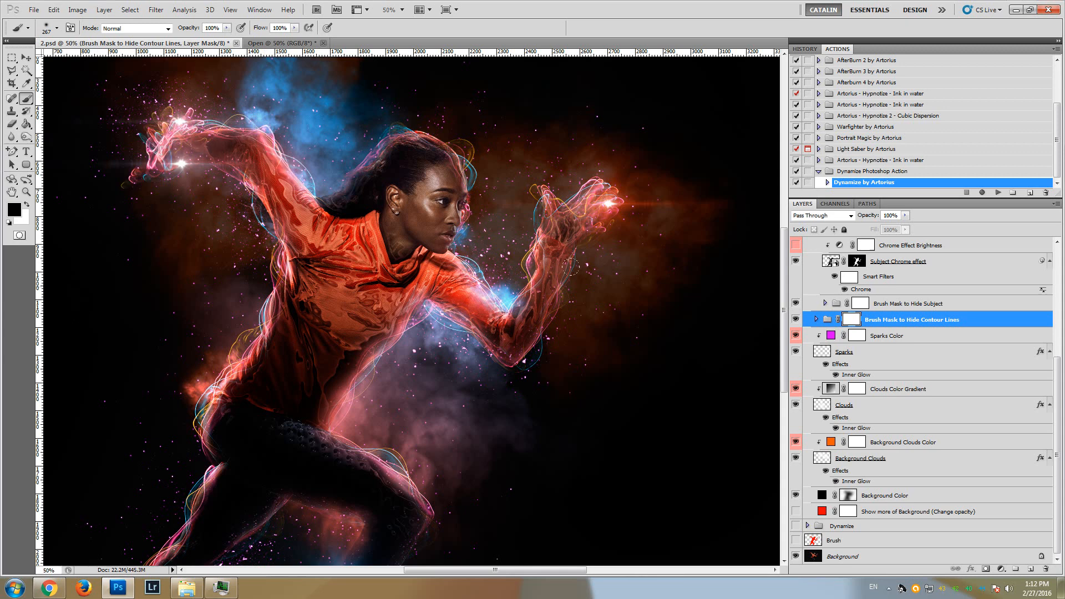
drag(409, 107, 337, 163)
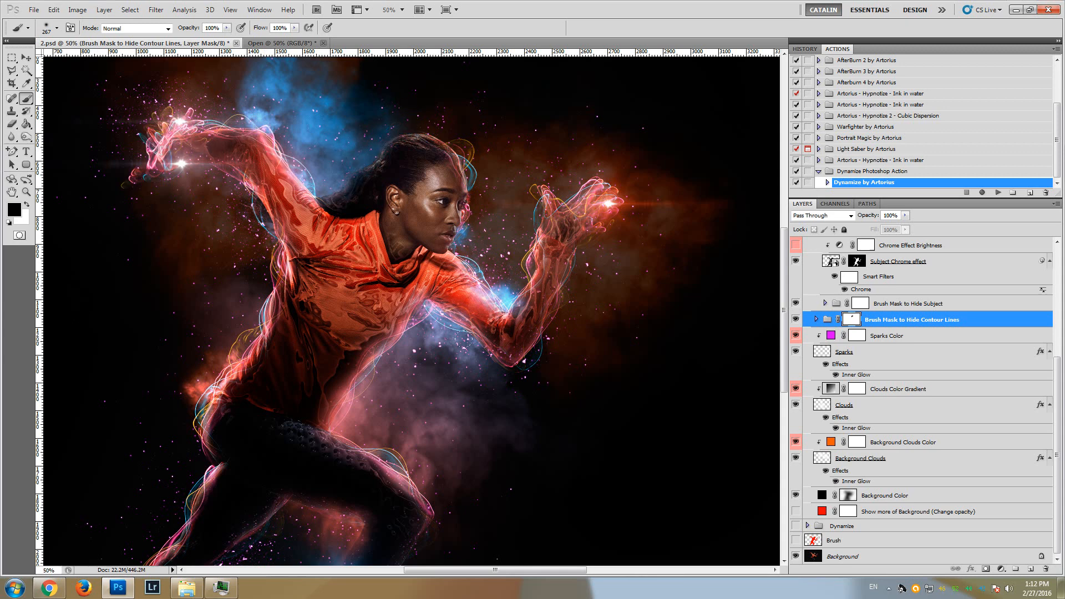
key(ctrl+z)
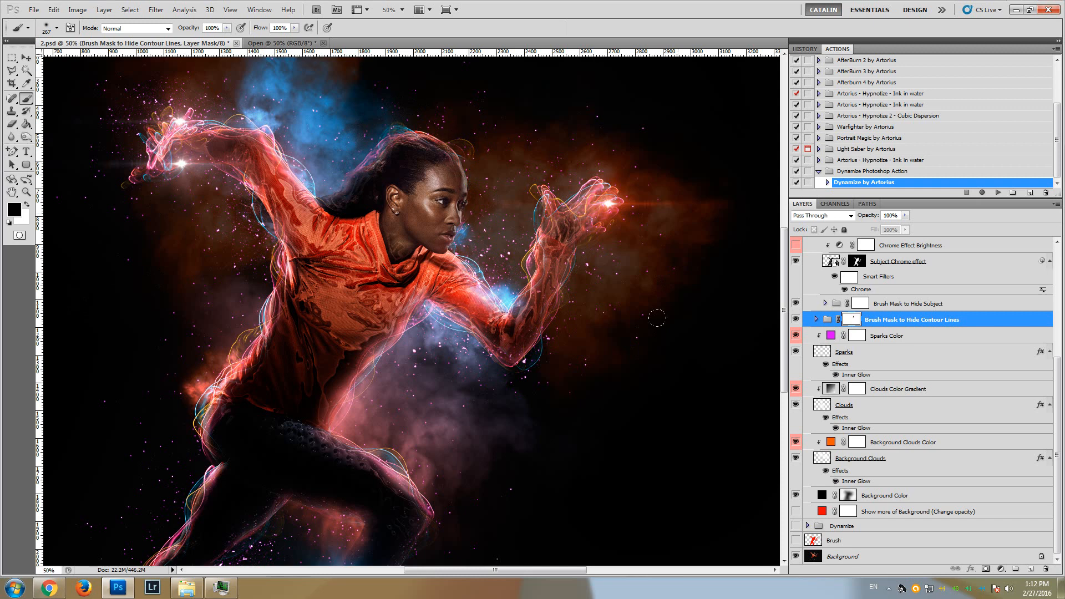
Try masking out the contour lines along the runner's rear leg and hip, and revert the history to the last Hue/Saturation change
scroll(672, 400, down, 4)
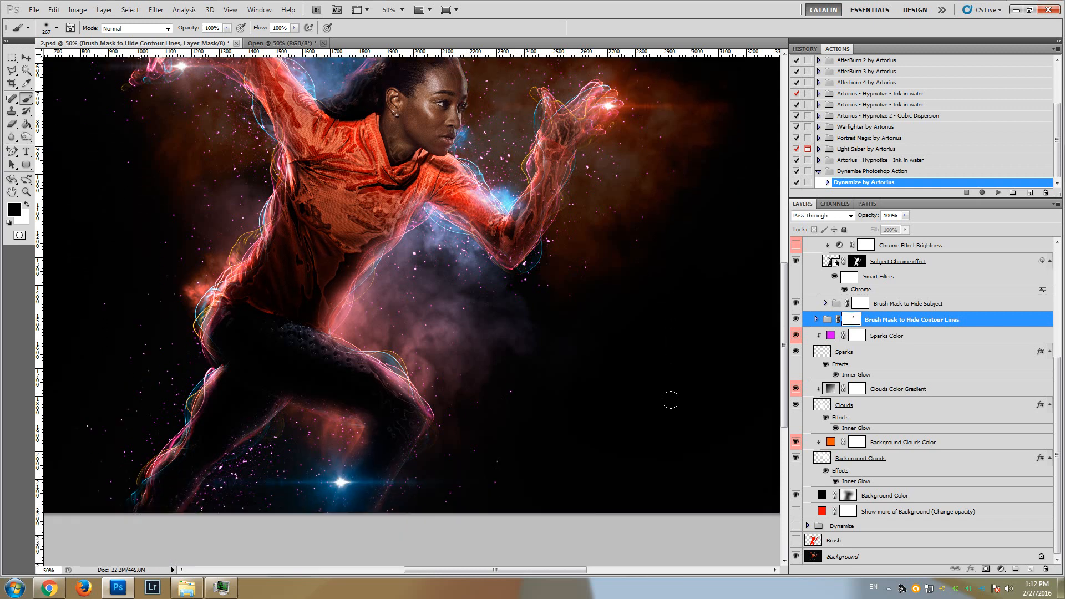
mouse_move(139, 466)
mouse_down()
mouse_move(194, 369)
mouse_move(186, 341)
mouse_move(208, 294)
mouse_move(244, 252)
mouse_up()
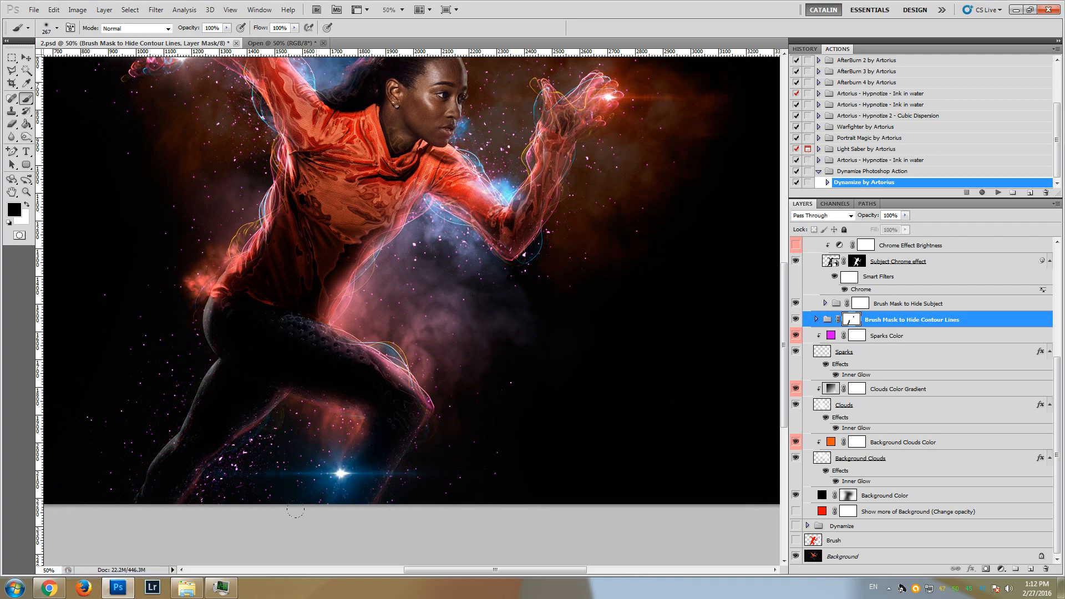
click(807, 51)
scroll(590, 291, up, 4)
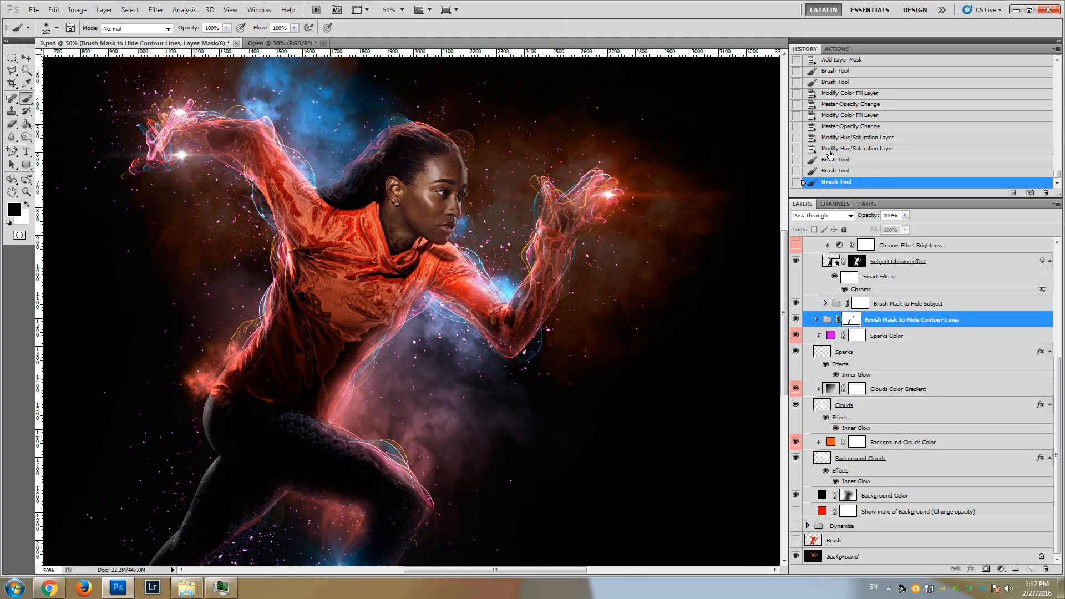
click(831, 148)
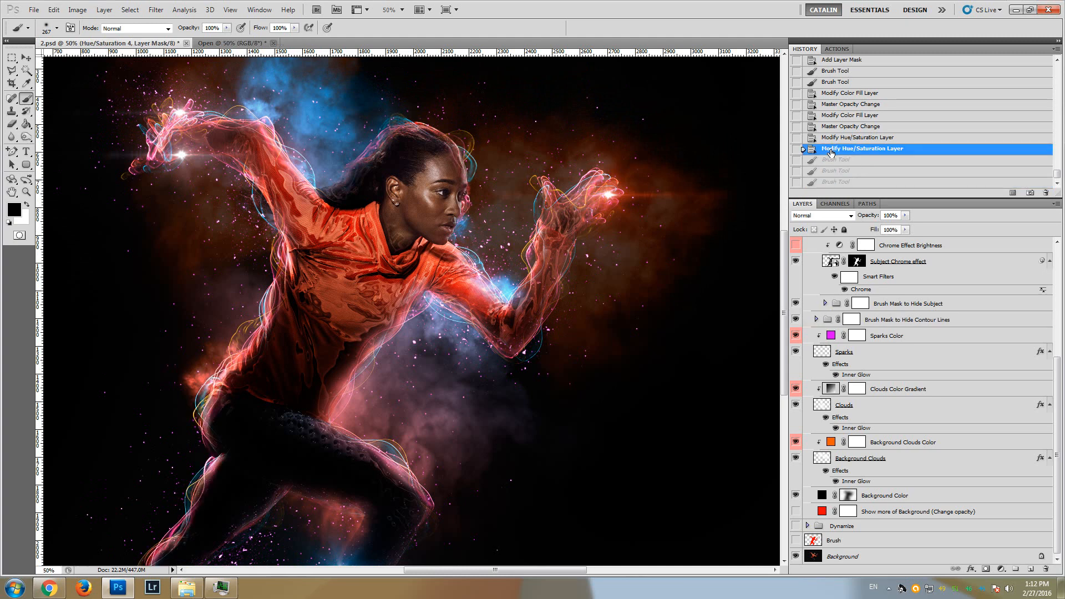
Paint black on the Brush Mask to Hide Subject group's mask over the runner's legs, hips and lower torso
drag(1057, 432, 1058, 336)
click(871, 468)
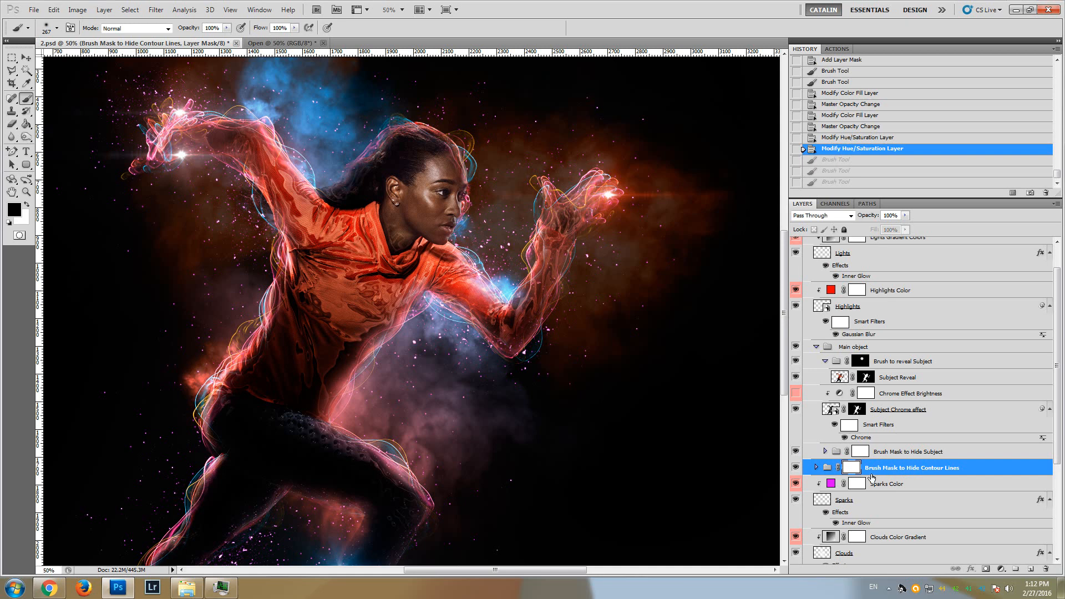
click(890, 452)
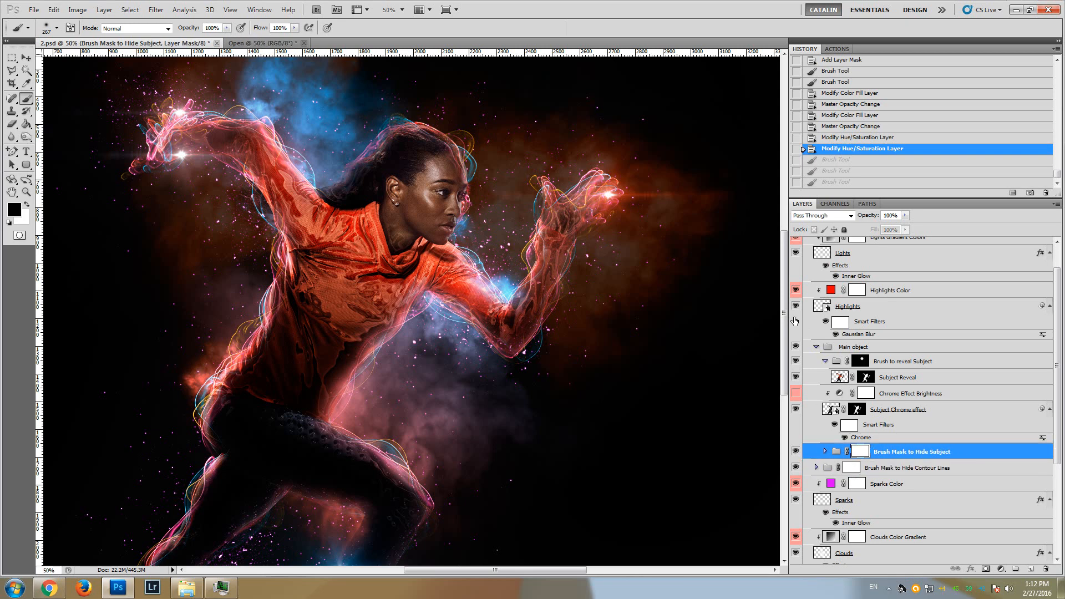
drag(784, 314, 785, 348)
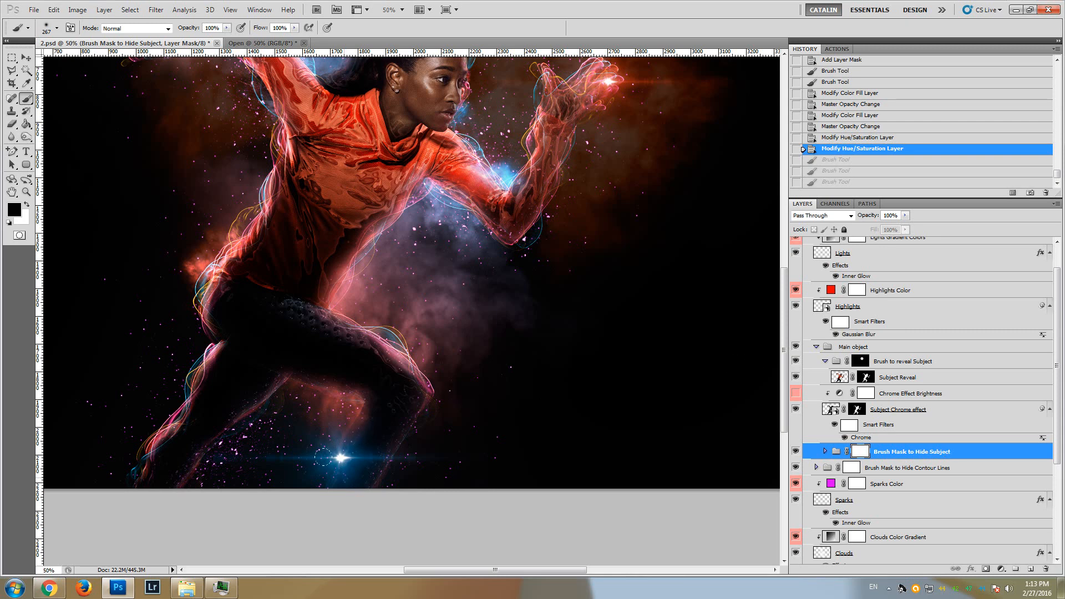
mouse_move(367, 422)
mouse_down()
mouse_move(387, 355)
mouse_move(278, 307)
mouse_up()
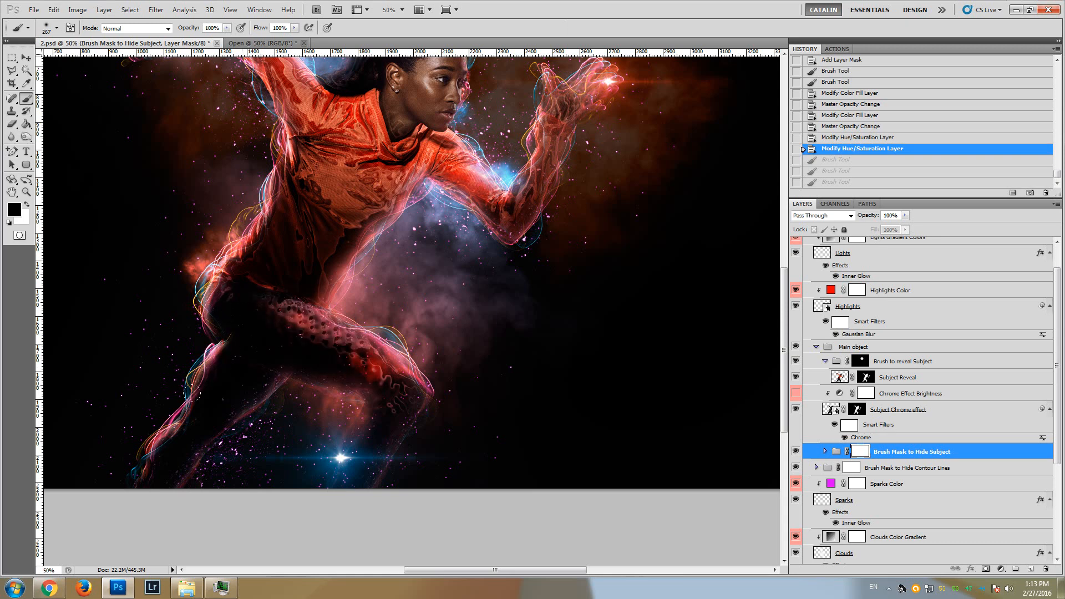
click(119, 463)
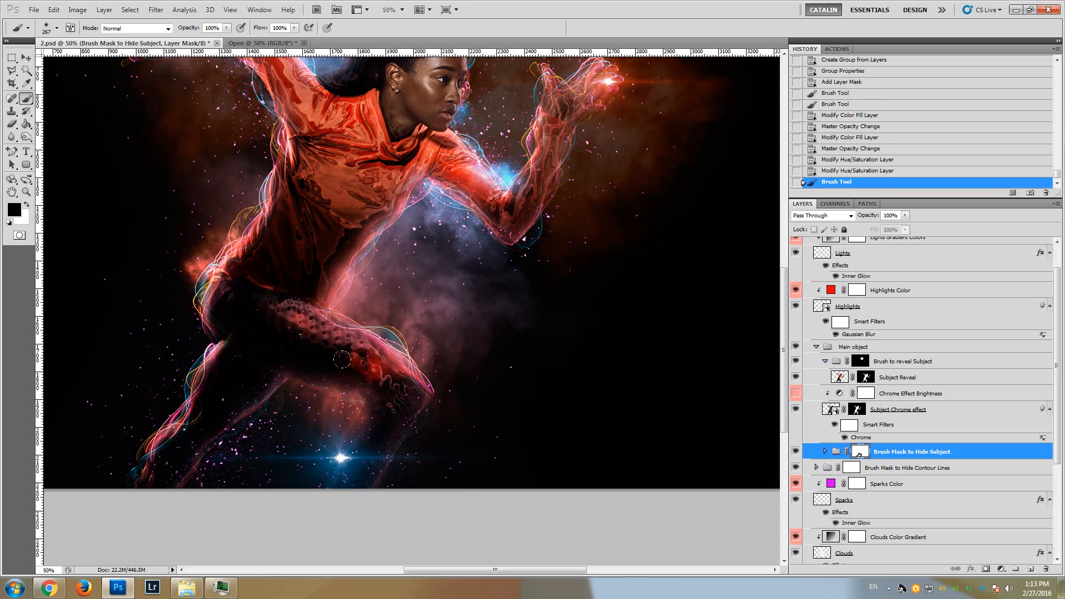
mouse_move(342, 359)
mouse_down()
mouse_move(237, 304)
mouse_move(244, 266)
mouse_move(308, 278)
mouse_move(306, 253)
mouse_move(324, 243)
mouse_move(277, 215)
mouse_move(339, 206)
mouse_move(355, 182)
mouse_move(355, 246)
mouse_move(220, 297)
mouse_move(215, 355)
mouse_up()
Paint black on the Brush Mask to Hide Subject mask over the runner's arms, shoulders and the rest of the shirt
scroll(169, 335, up, 2)
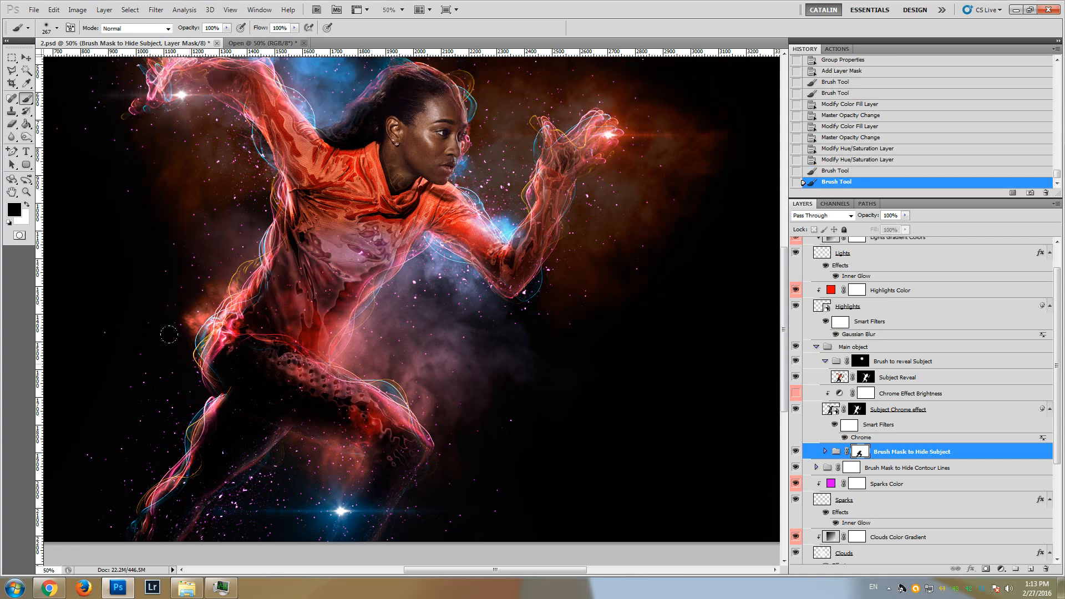
scroll(169, 334, up, 3)
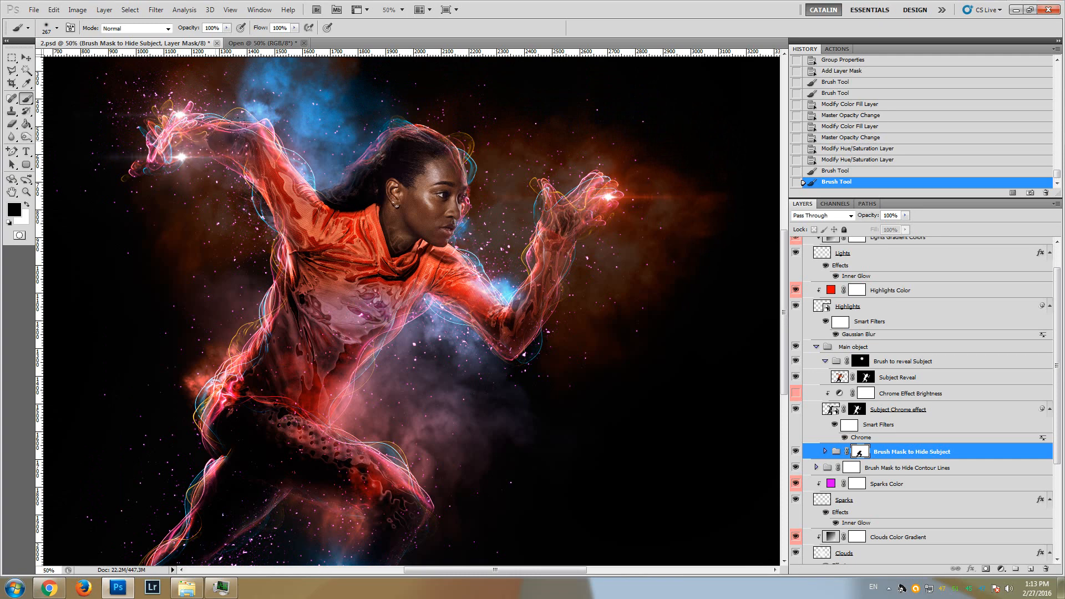
mouse_move(268, 148)
mouse_down()
mouse_move(292, 247)
mouse_move(300, 176)
mouse_up()
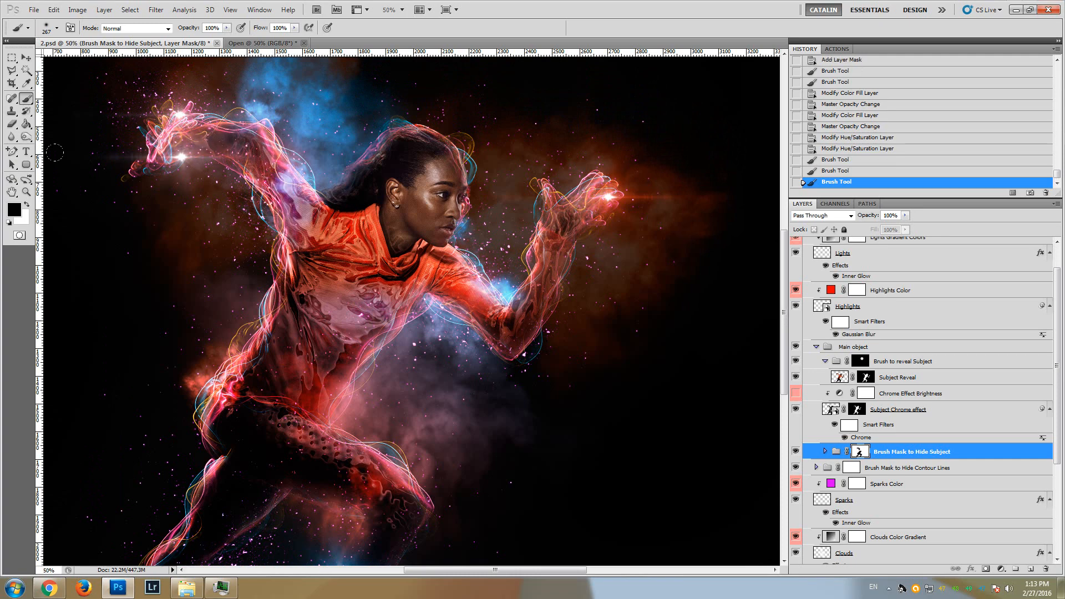
mouse_move(577, 205)
mouse_down()
mouse_move(510, 313)
mouse_move(451, 284)
mouse_up()
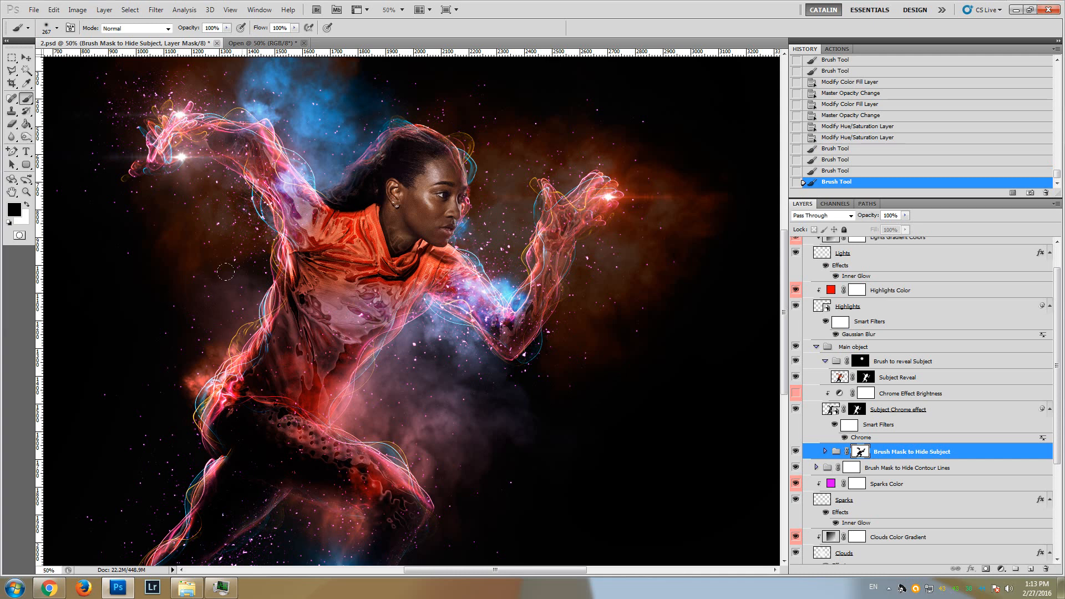
mouse_move(277, 300)
mouse_down()
mouse_move(341, 255)
mouse_move(391, 275)
mouse_move(407, 314)
mouse_move(443, 275)
mouse_move(422, 258)
mouse_move(389, 261)
mouse_move(328, 219)
mouse_up()
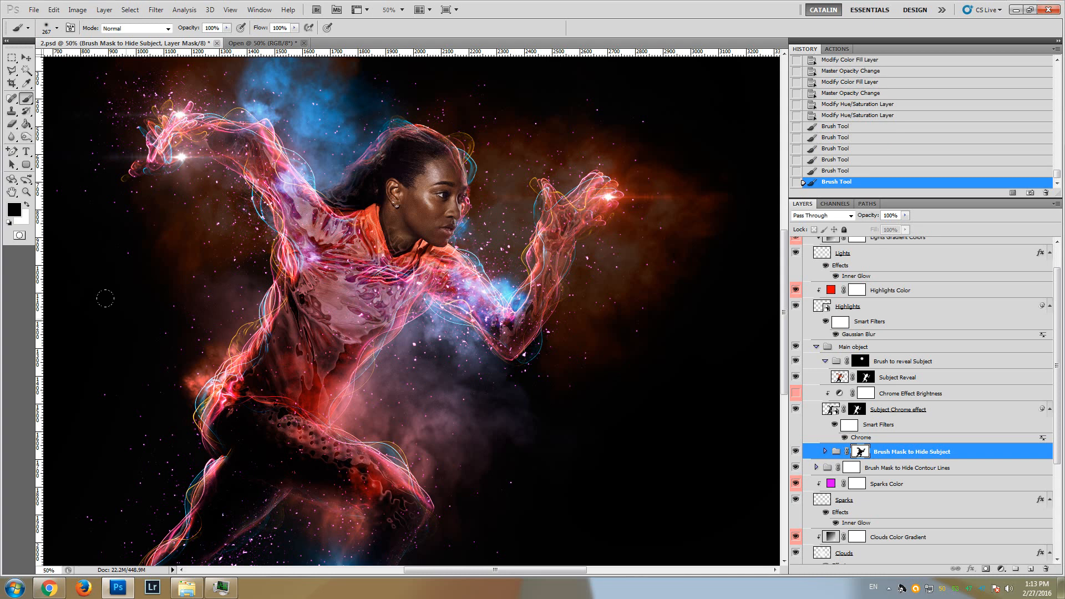
drag(350, 209, 419, 442)
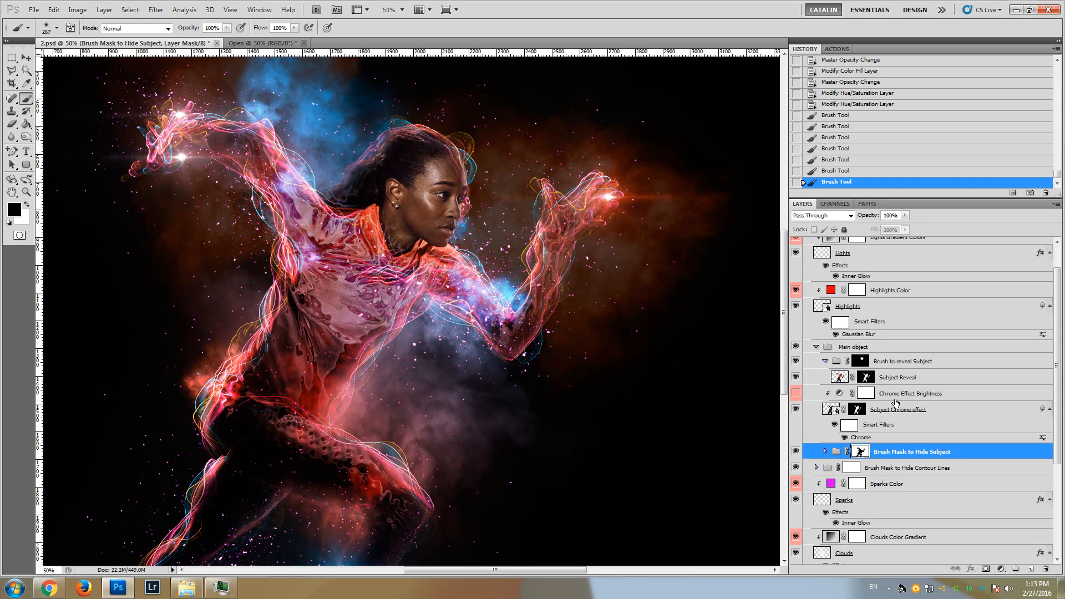
Hide and show the Subject Chrome effect layer repeatedly to examine the chrome texture on the runner's body
click(949, 411)
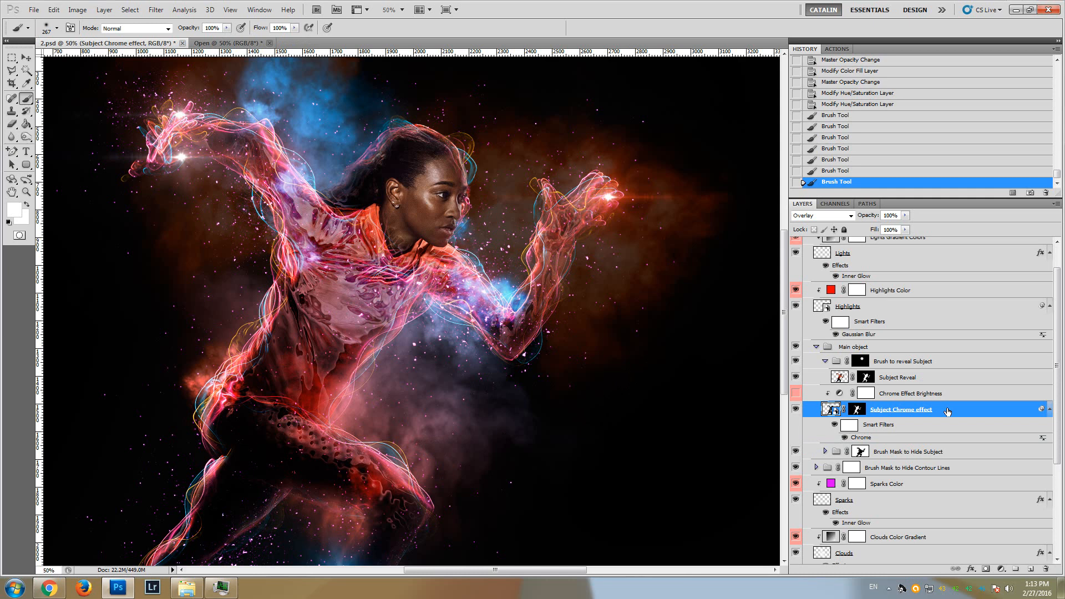
click(795, 410)
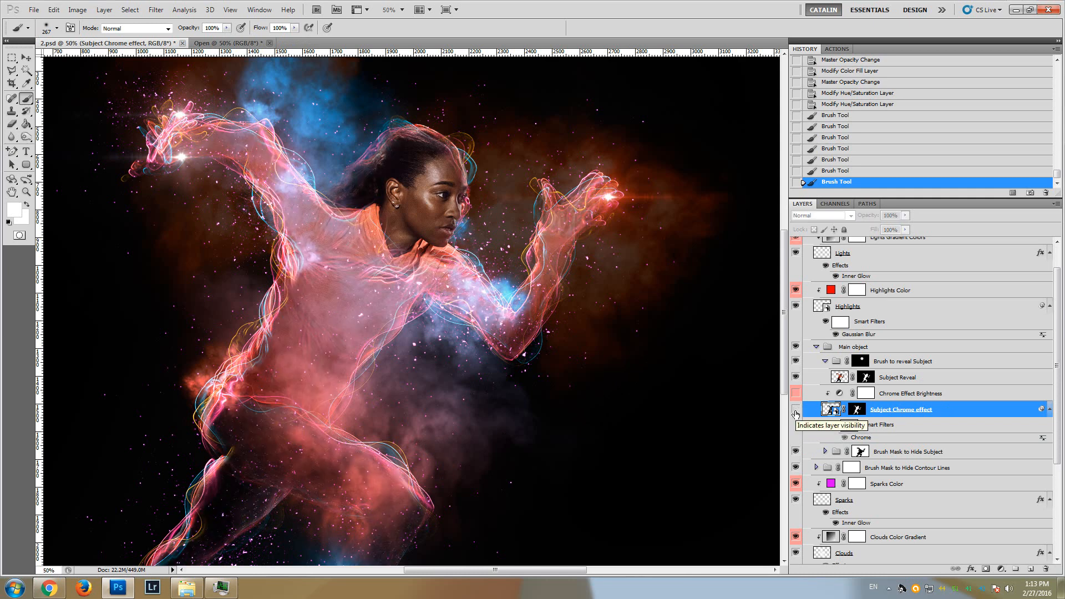
click(795, 410)
click(796, 410)
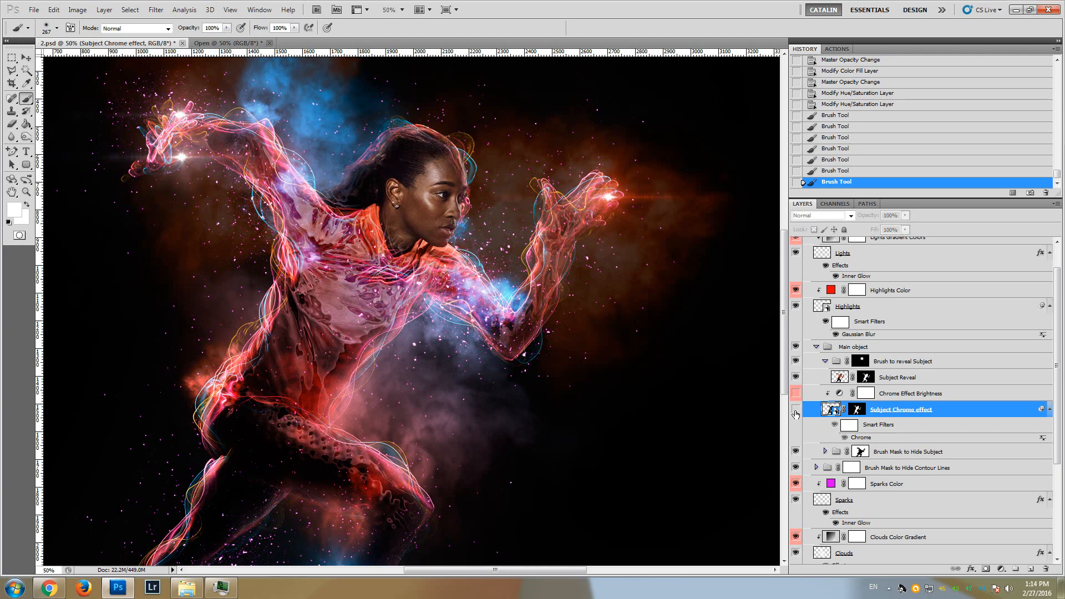
click(795, 410)
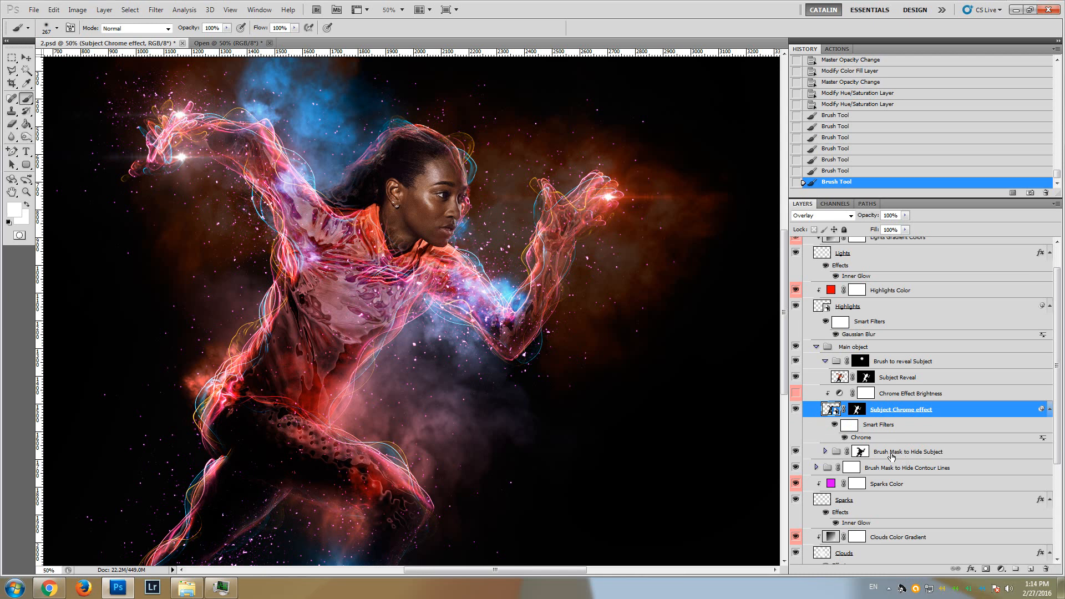
click(936, 457)
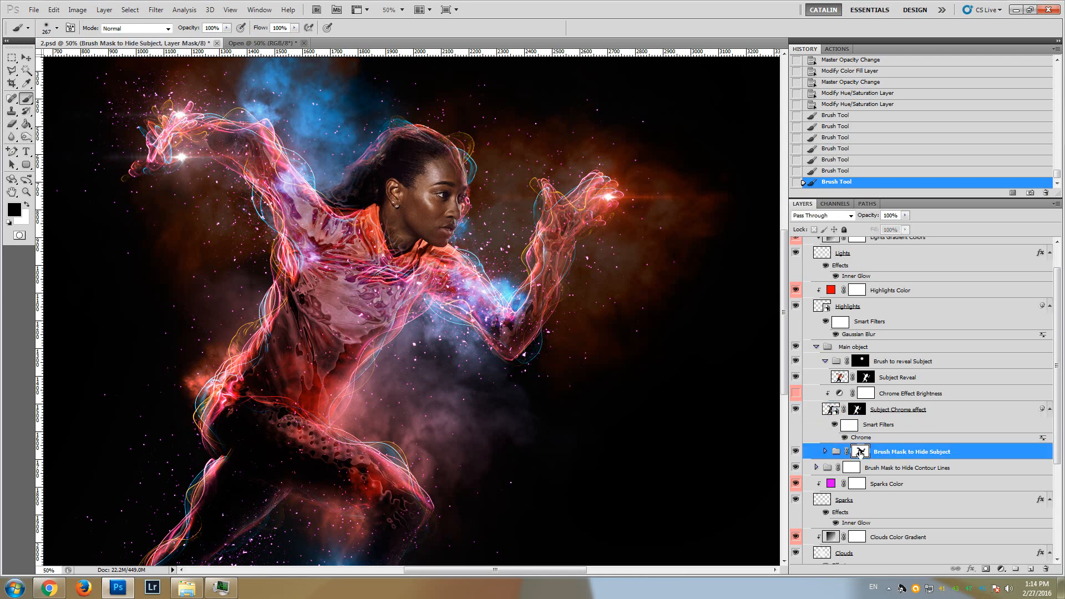
click(948, 411)
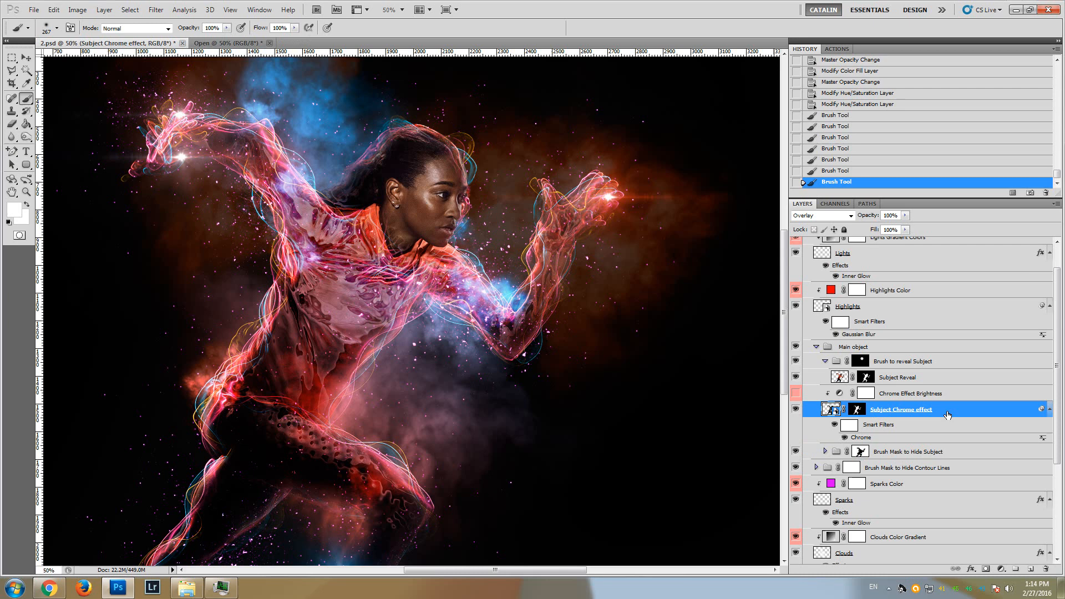
click(796, 411)
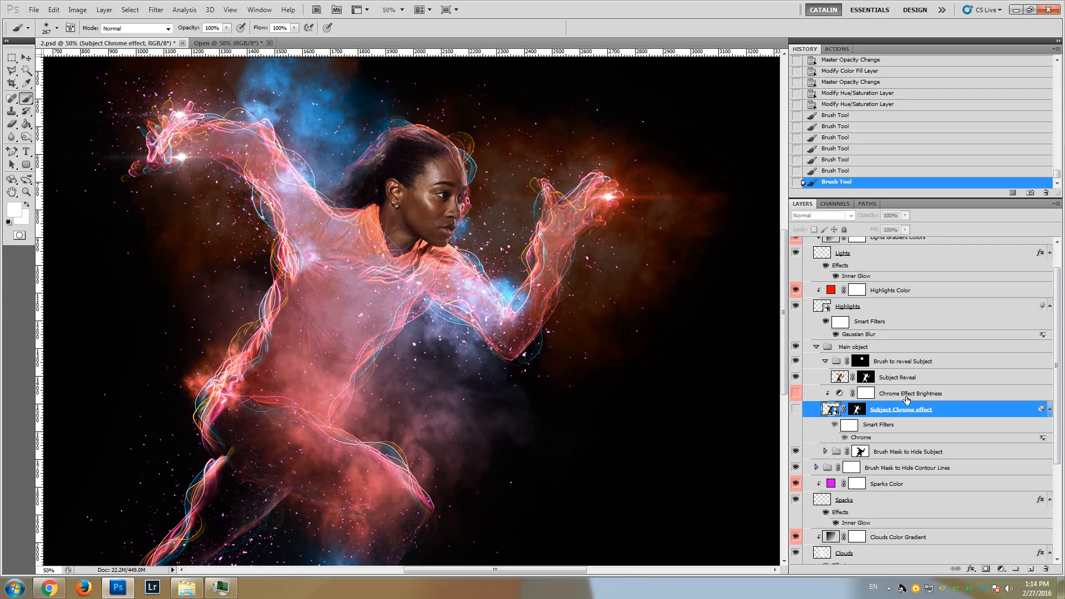
click(796, 410)
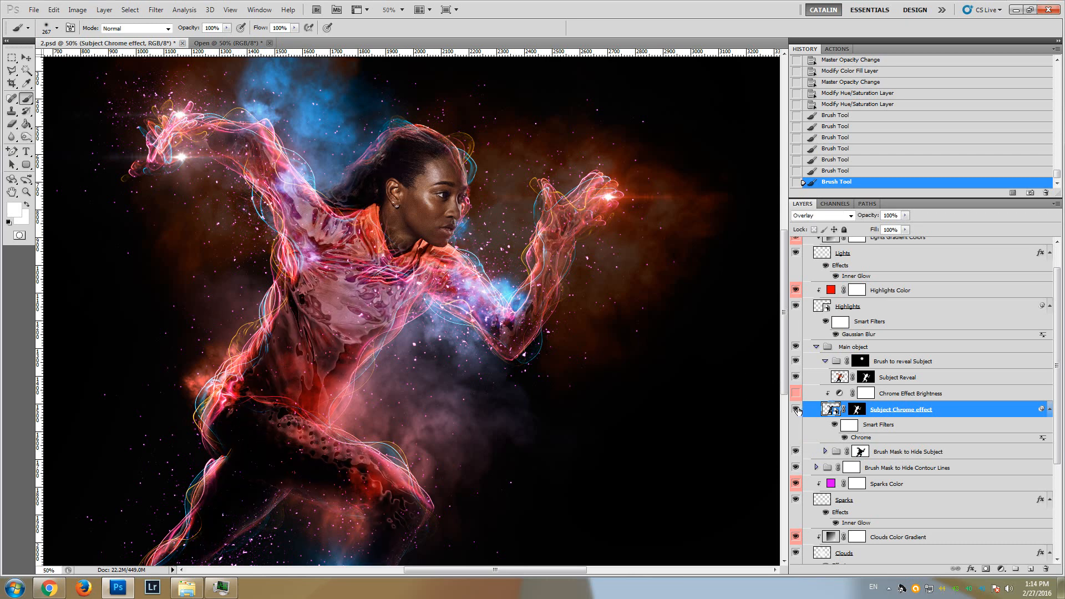
Show and hide the Chrome Effect Brightness layer to compare its effect on the chrome texture, leaving it shown
click(886, 393)
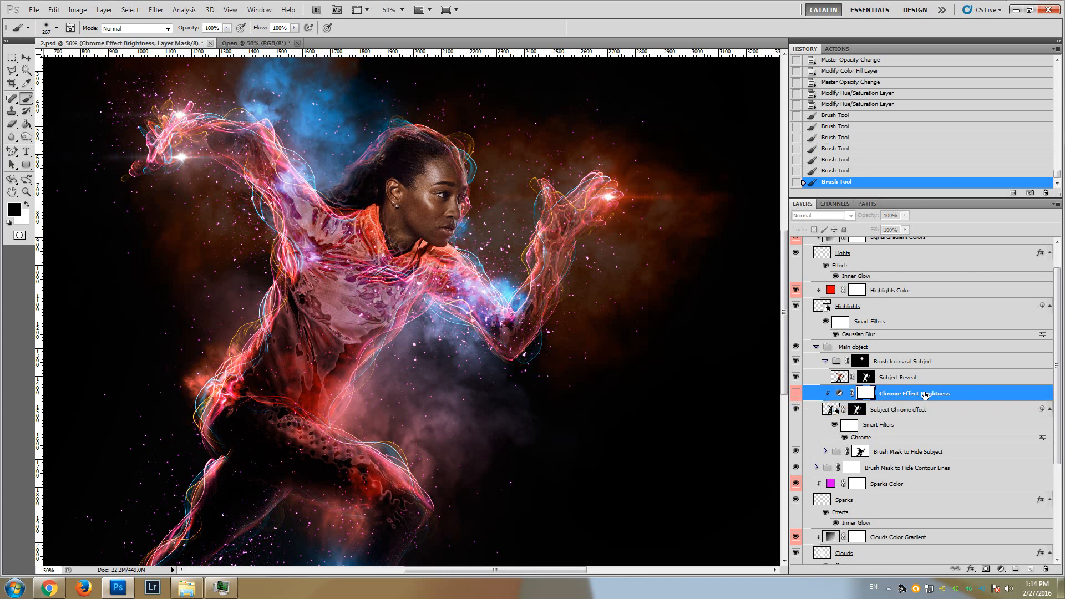
click(796, 396)
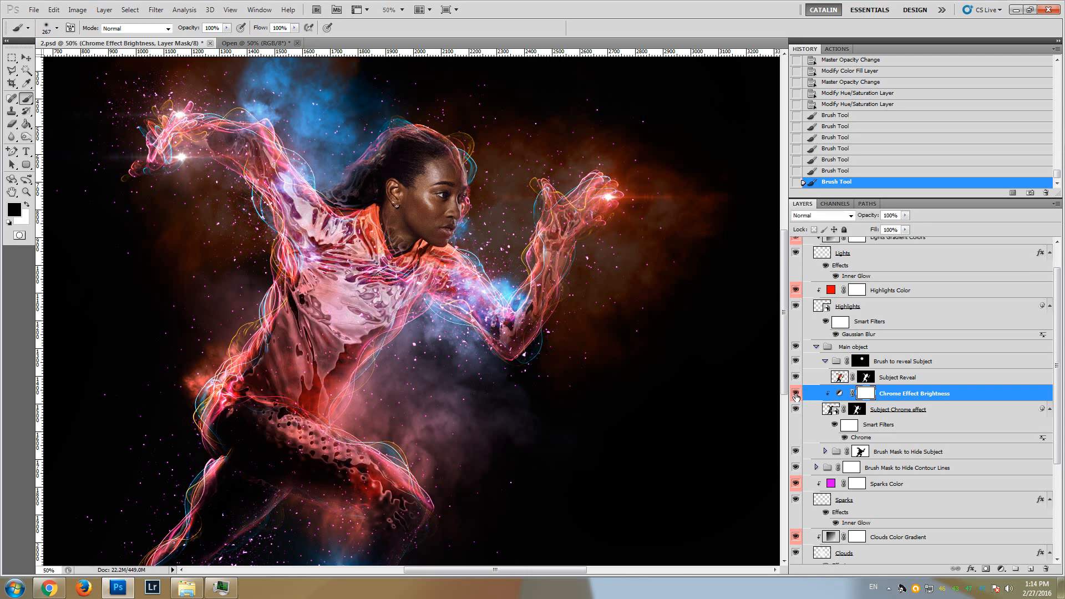
click(795, 395)
click(795, 394)
Slightly lower the Brightness of the Chrome Effect Brightness adjustment and hide the layer
double_click(840, 394)
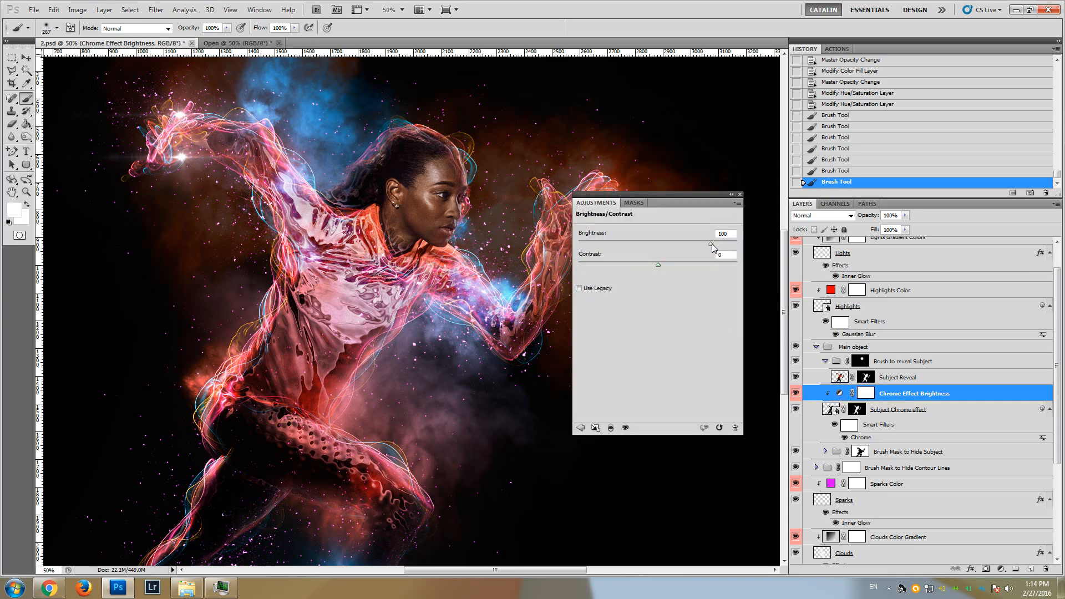
mouse_move(711, 244)
mouse_down()
mouse_move(582, 244)
mouse_move(703, 256)
mouse_up()
click(740, 195)
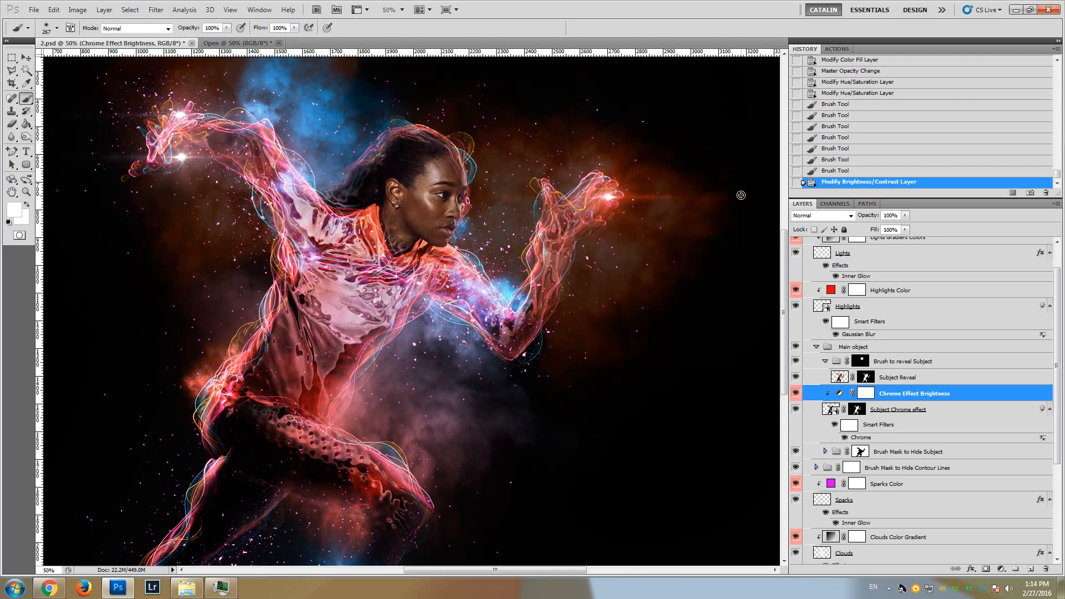
click(795, 394)
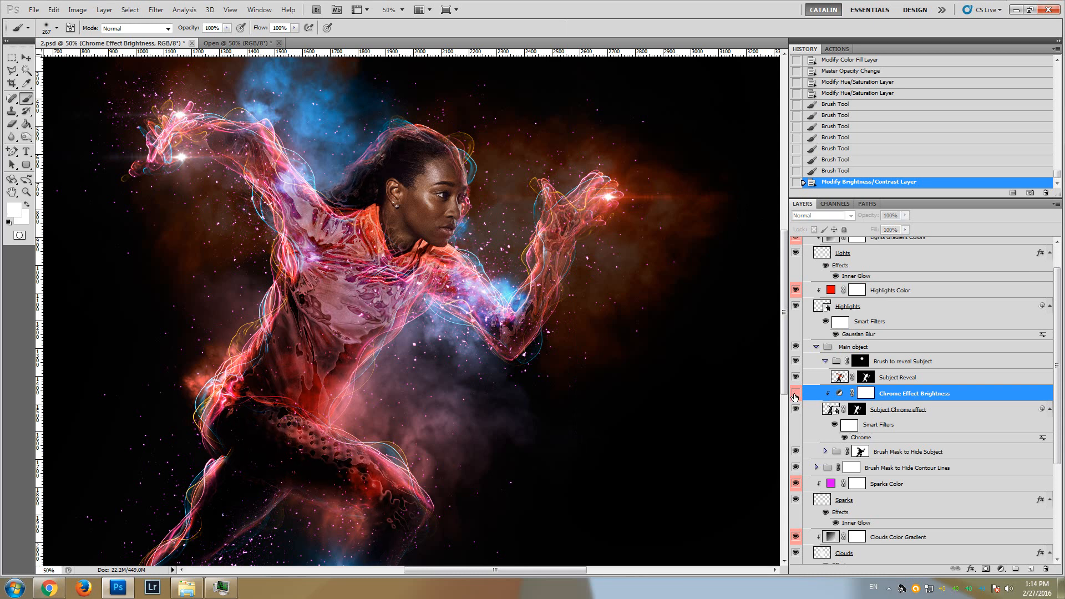
Toggle the Highlights layer's visibility to examine its glow around the runner's upper body, and select the layer
click(796, 306)
click(796, 306)
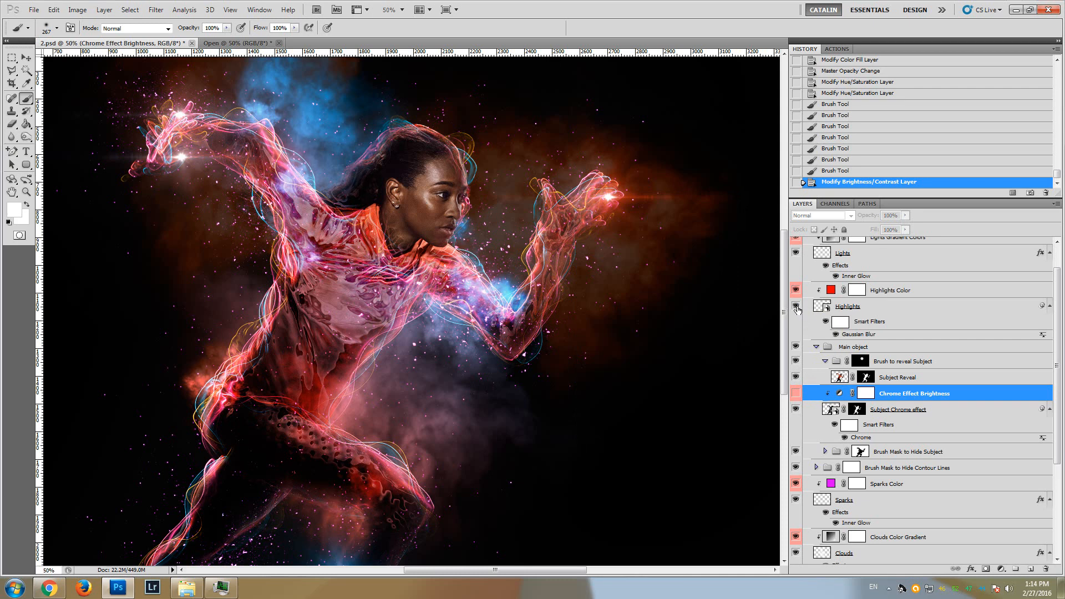
drag(785, 312, 785, 289)
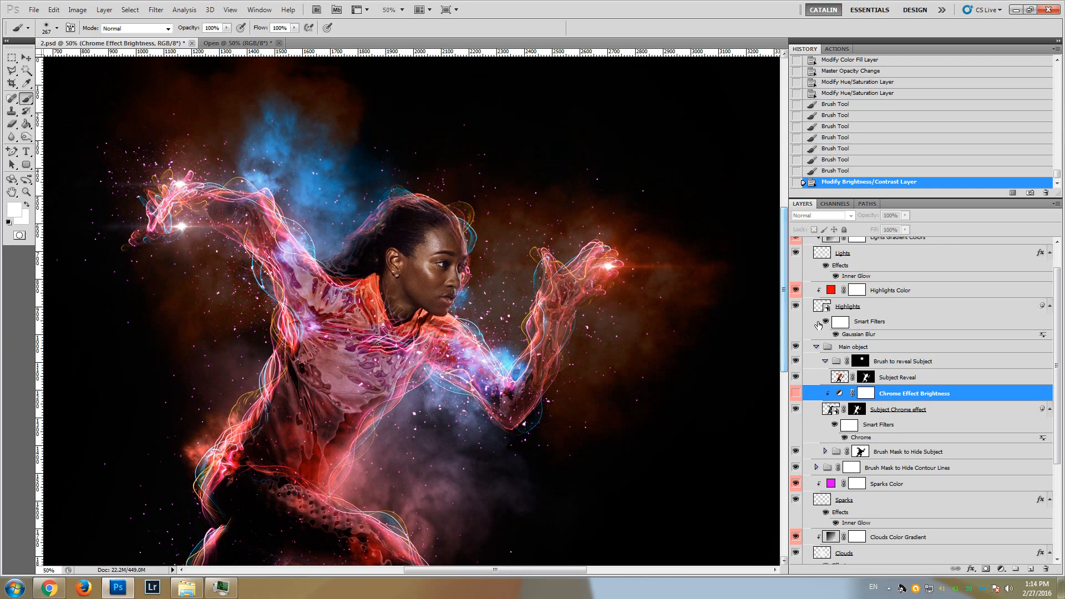
click(796, 307)
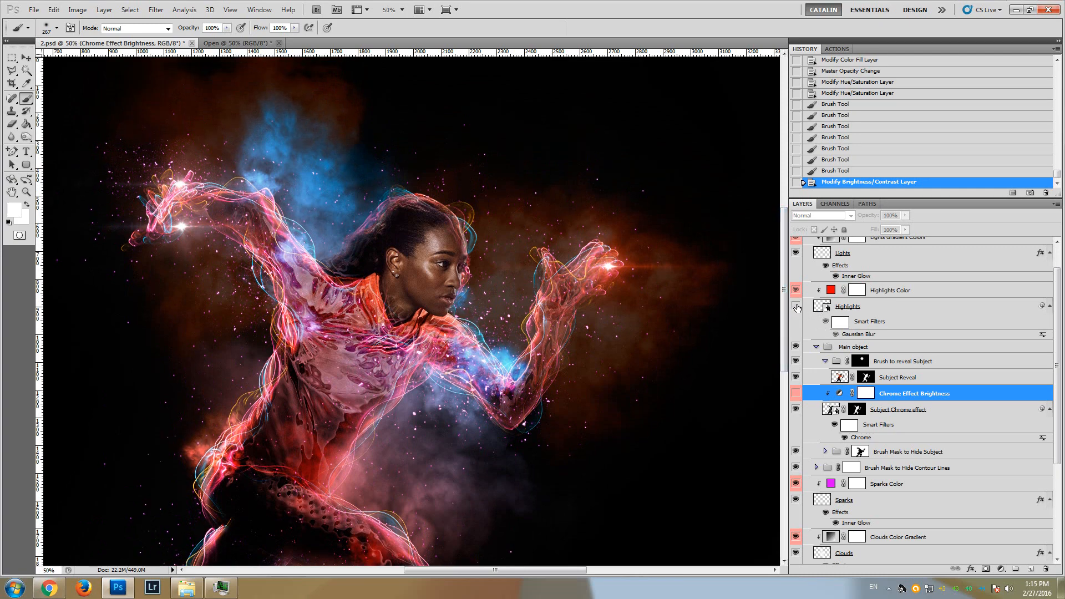
click(796, 307)
click(796, 306)
click(796, 306)
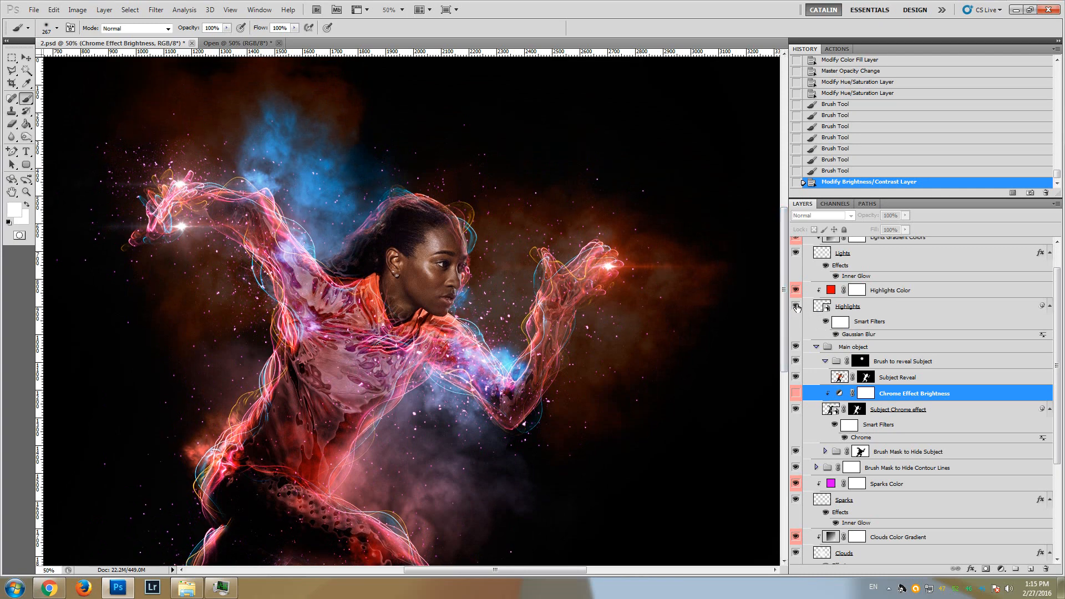
click(878, 308)
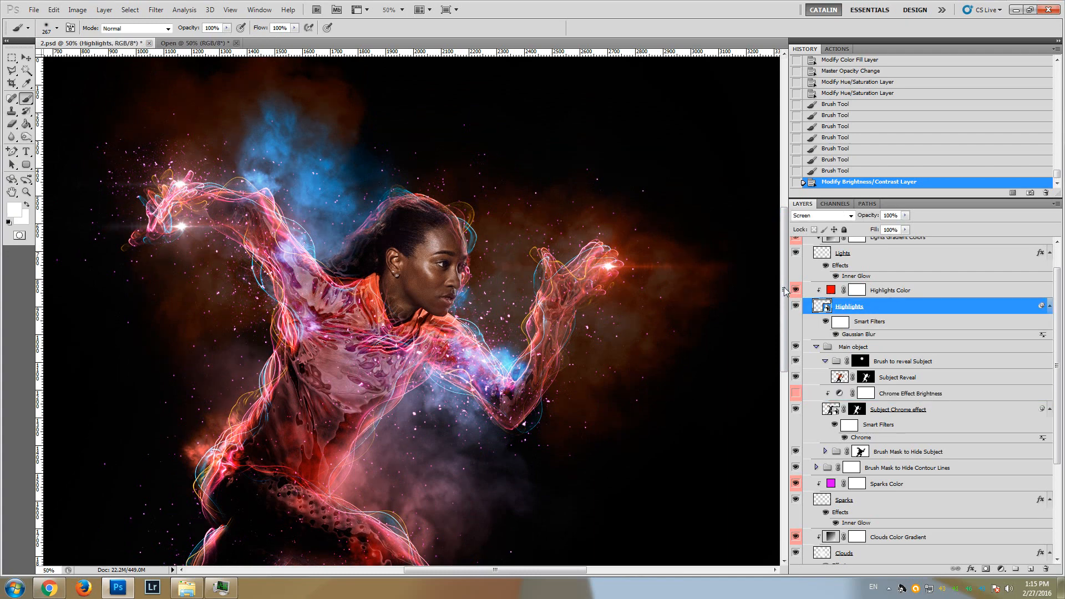
drag(785, 291, 785, 291)
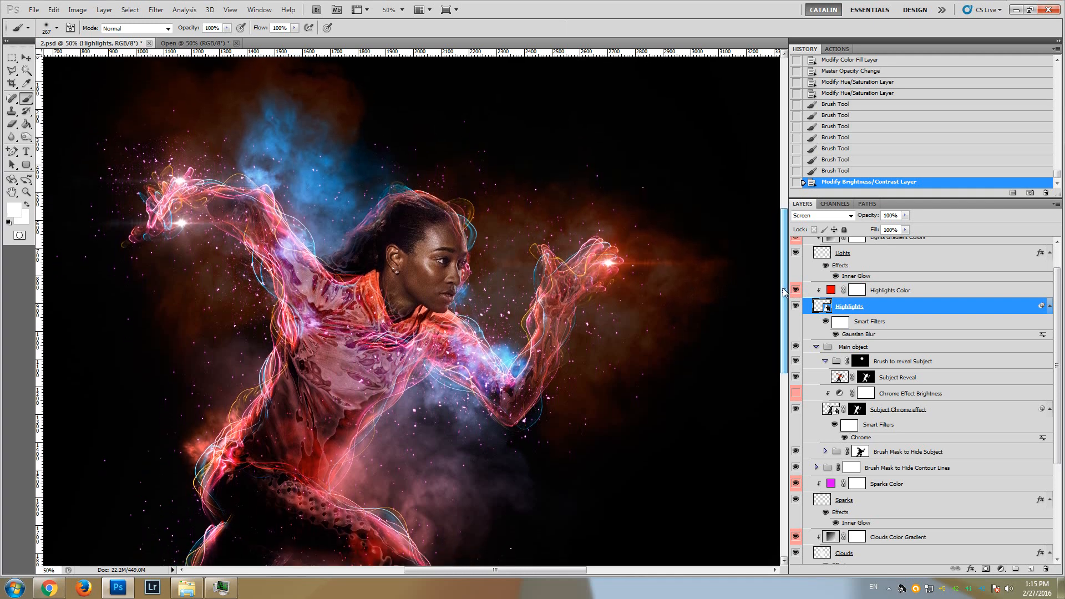
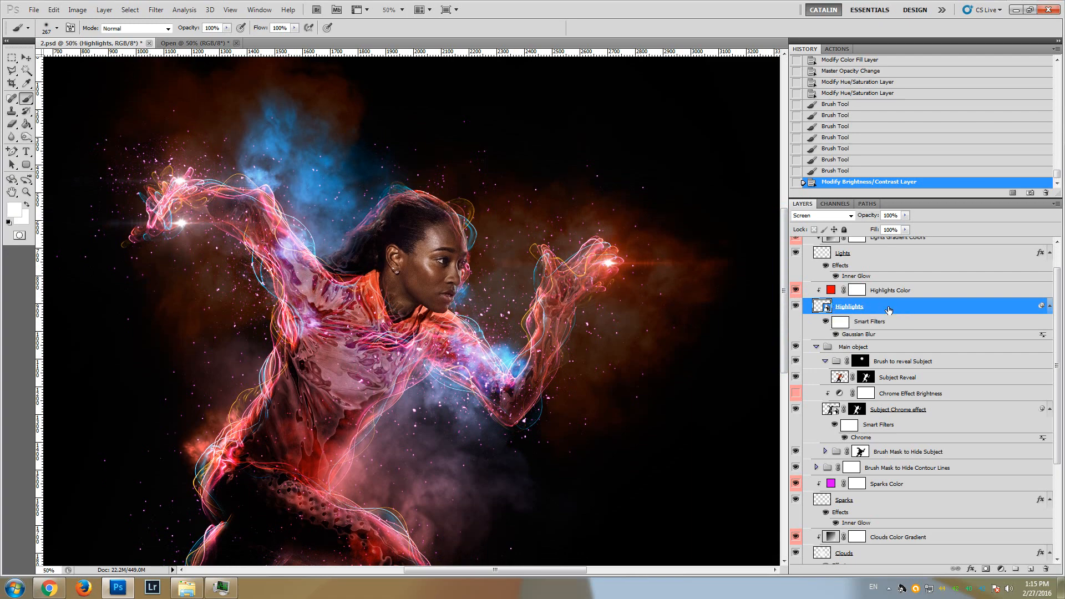
Recolour the Highlights Color fill layer to green, trying a blue along the way, and apply it
click(830, 291)
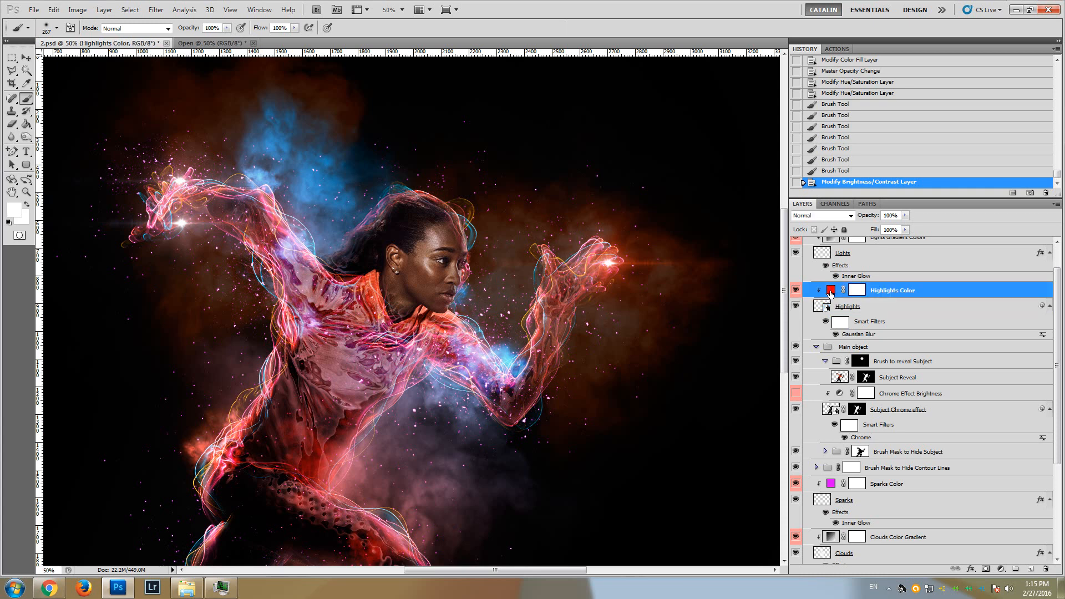
double_click(831, 291)
click(914, 196)
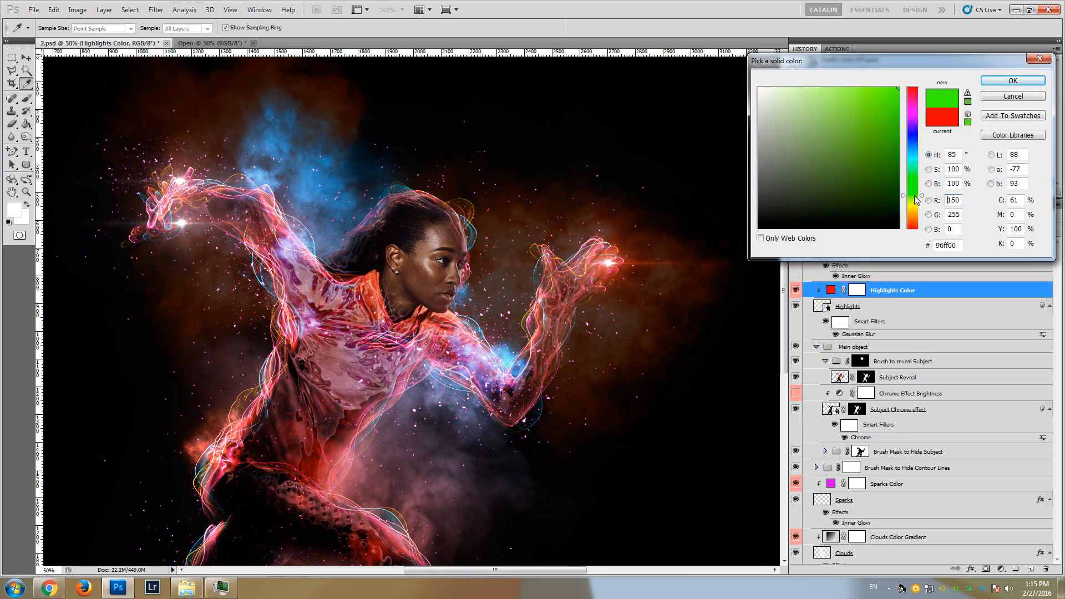
click(914, 156)
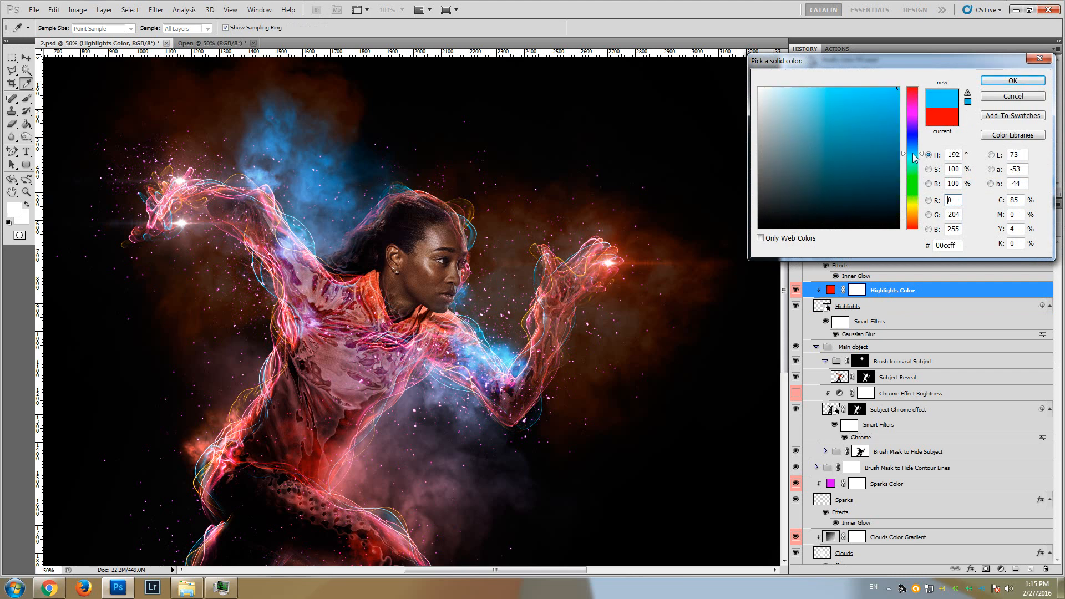
click(910, 192)
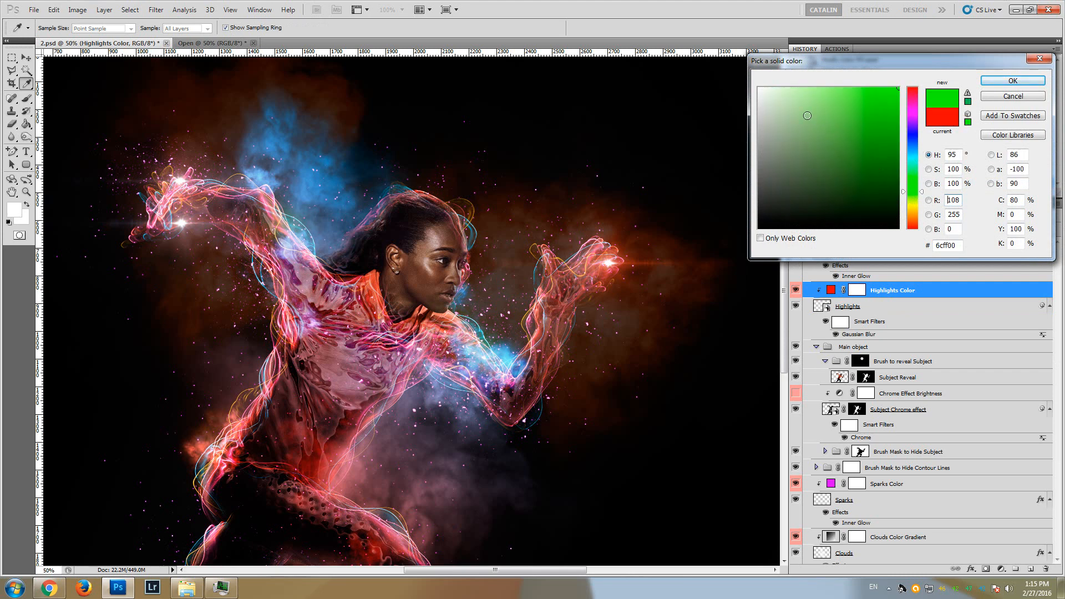
click(759, 88)
click(825, 141)
key(Return)
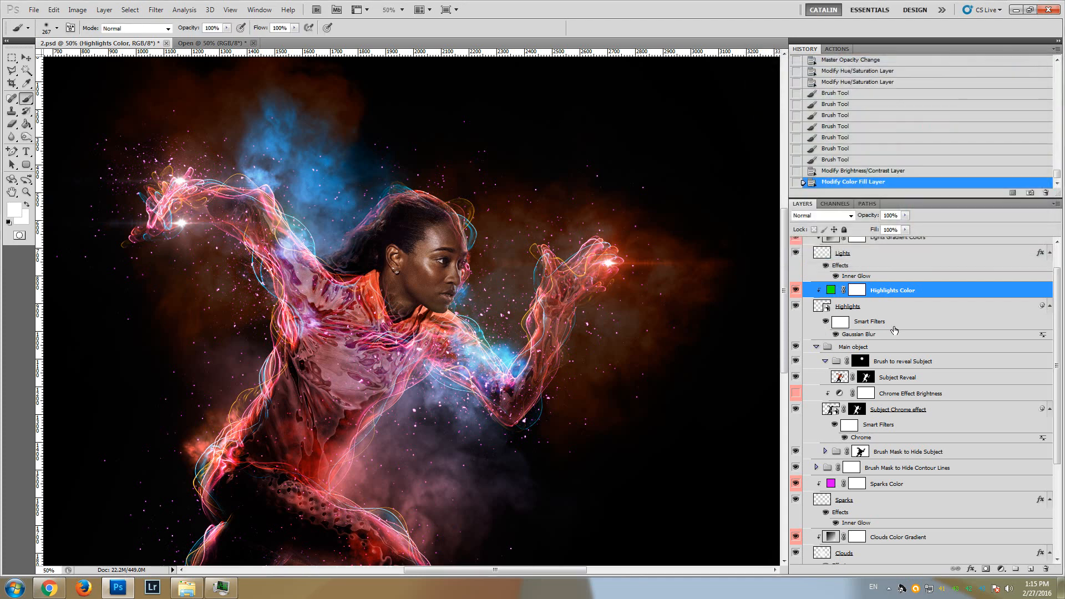
Hide and show the Lights layer to examine its flares around the runner's hands
scroll(894, 330, up, 2)
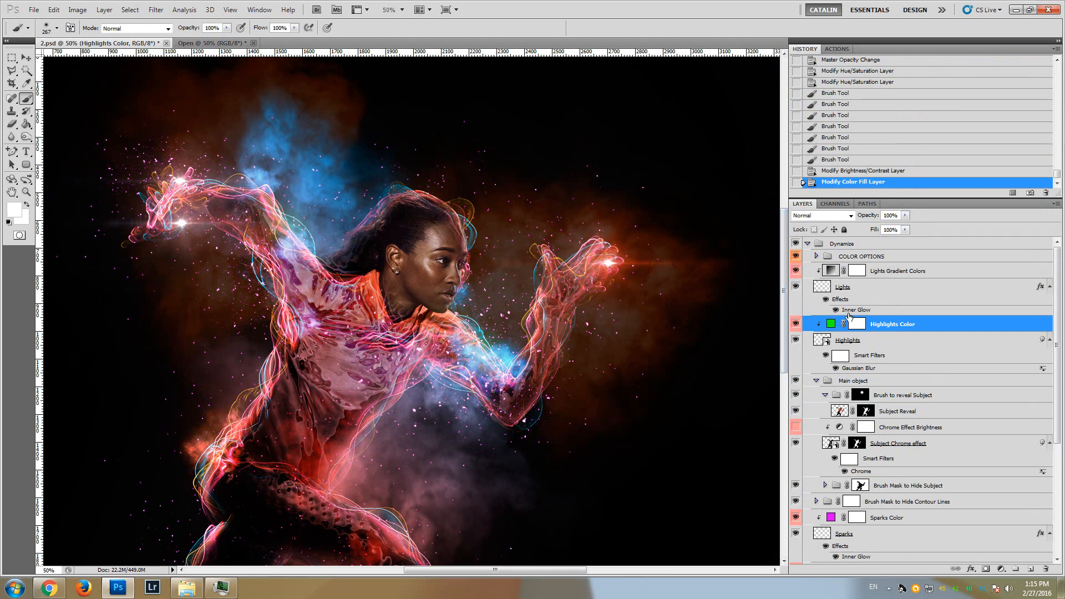
click(796, 288)
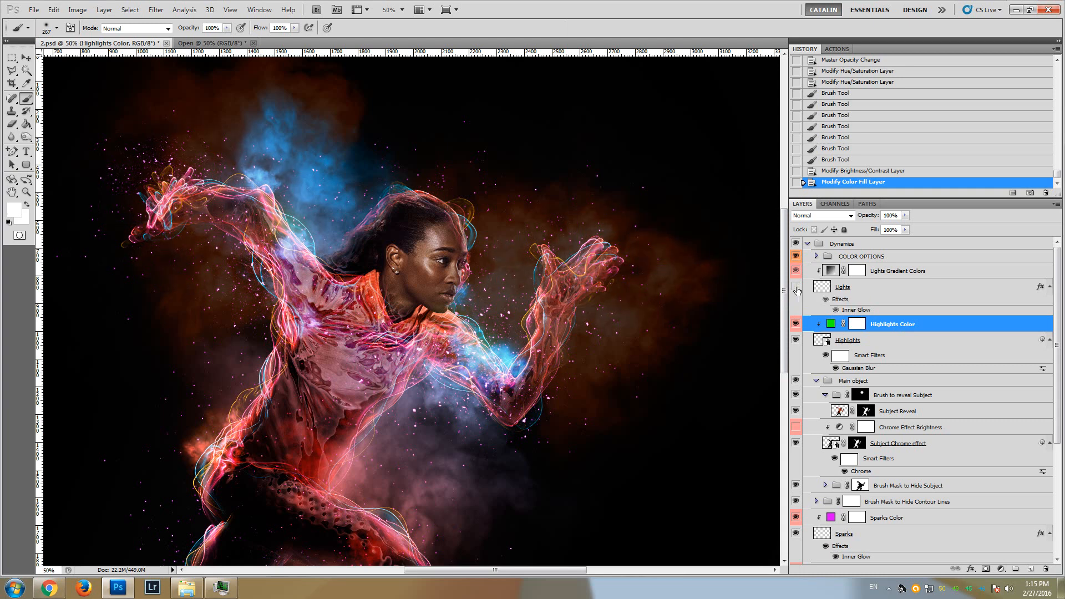
click(796, 287)
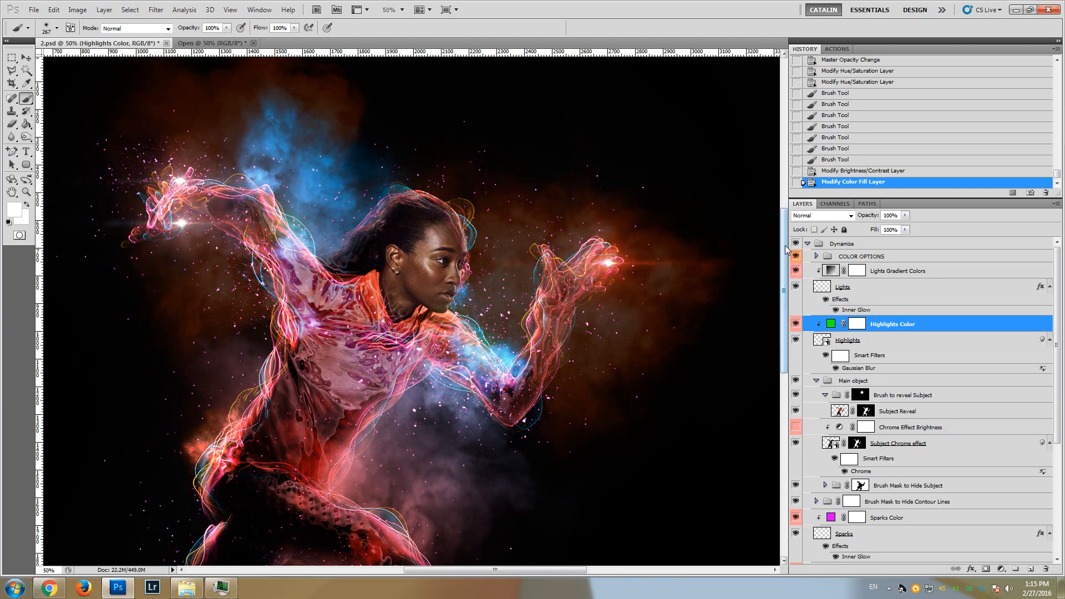
Rotate the angle of the Lights Gradient Colors fill to 111.8°
drag(785, 242, 788, 267)
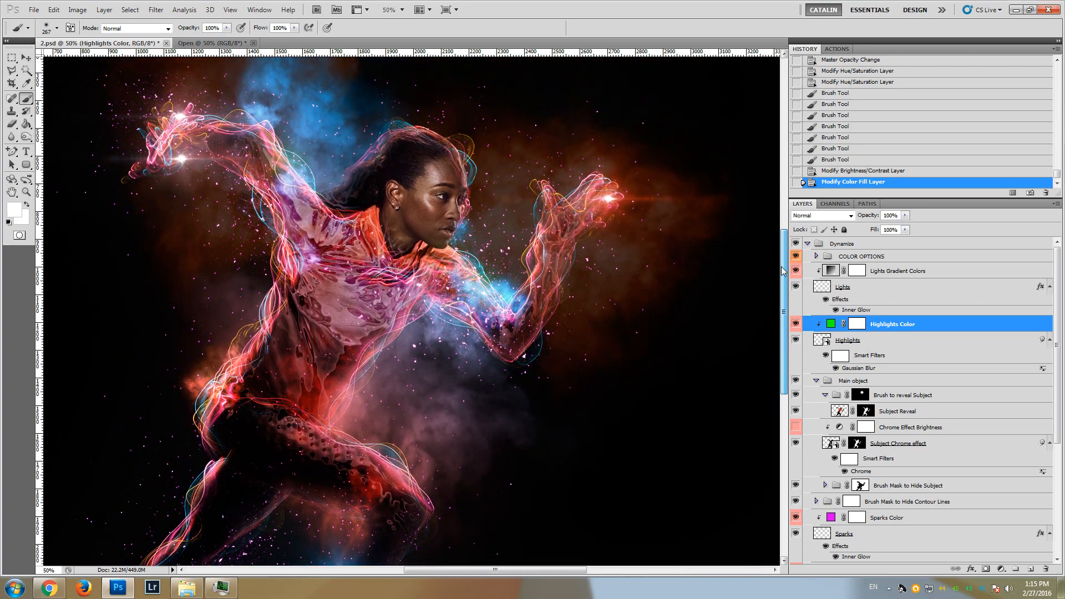
click(830, 272)
double_click(831, 272)
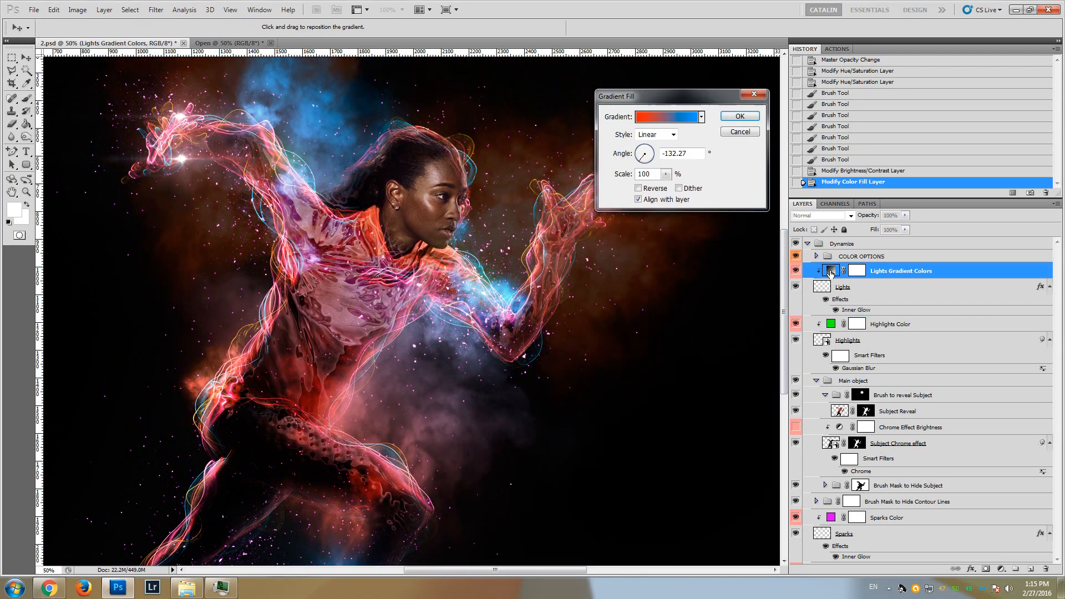
drag(644, 149, 645, 149)
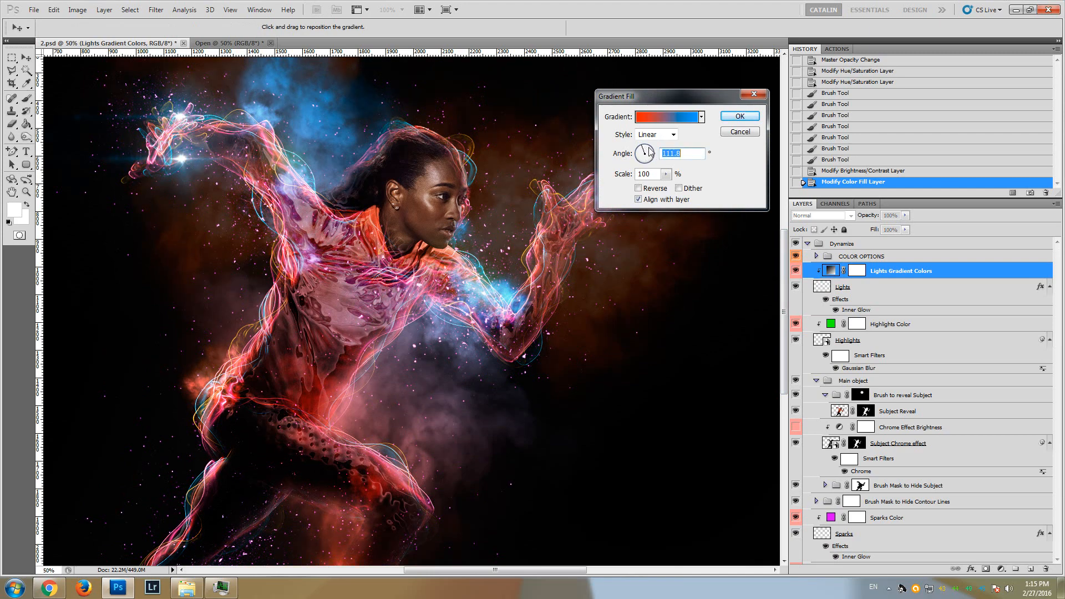
Try several preset gradients on the lights, including the orange-to-transparent one, and restore the red-to-blue gradient
click(702, 117)
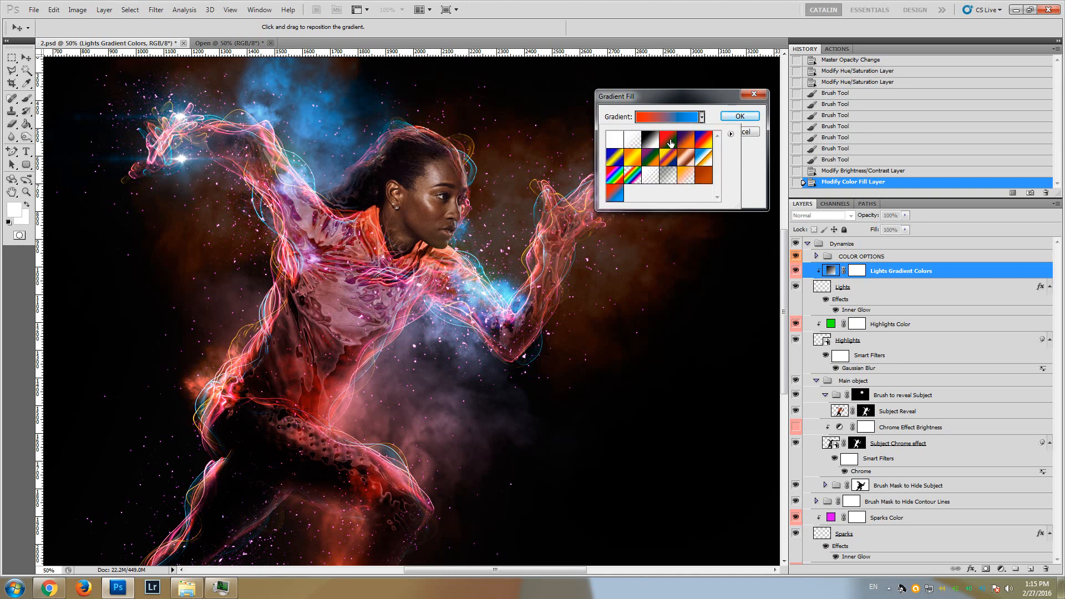
click(669, 142)
click(683, 160)
click(686, 175)
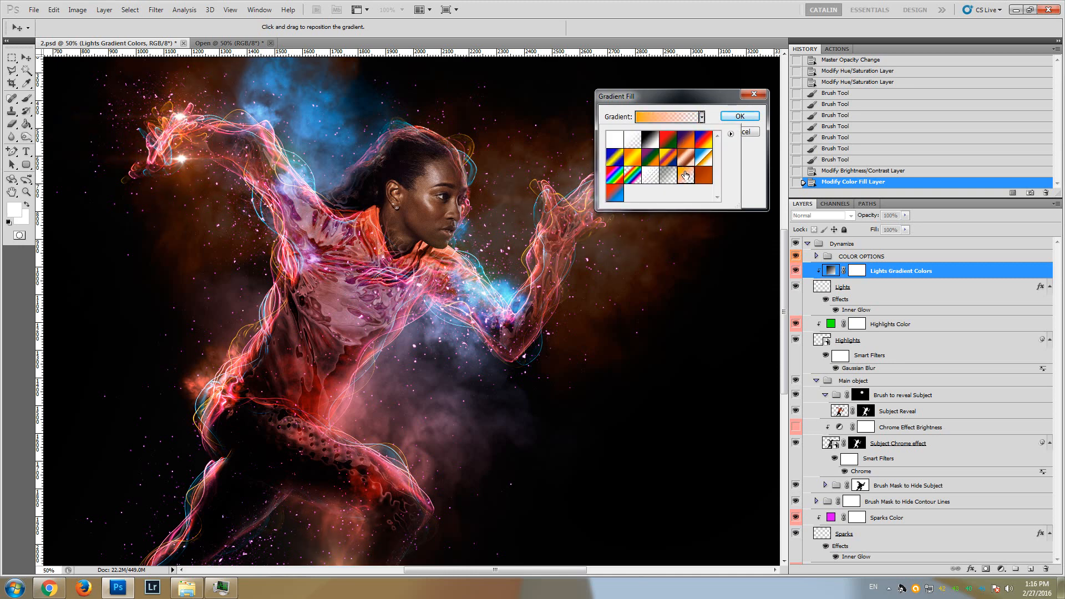
click(753, 169)
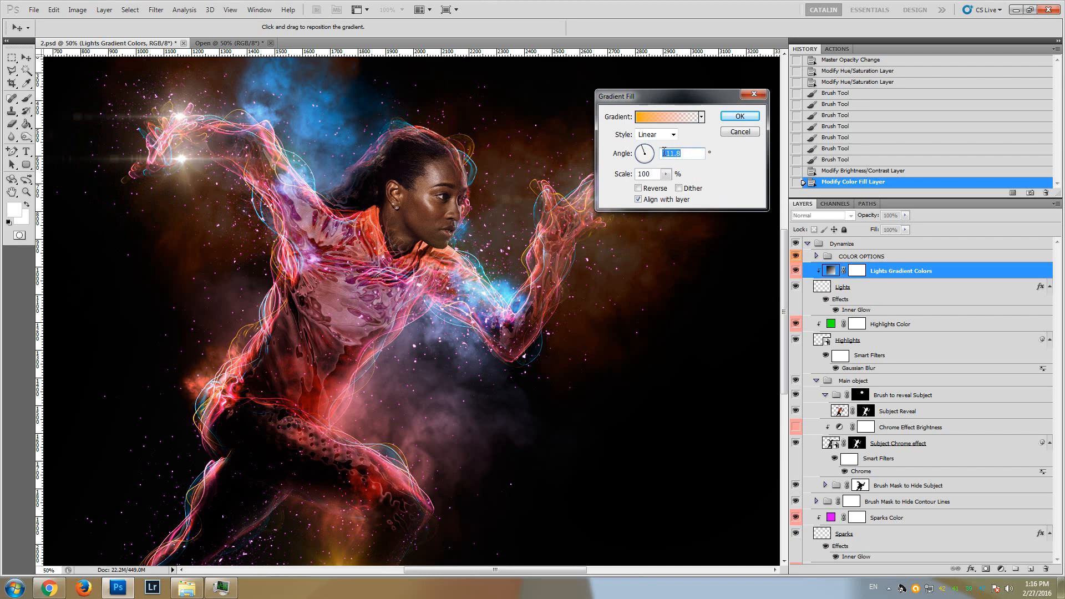
click(701, 117)
click(614, 192)
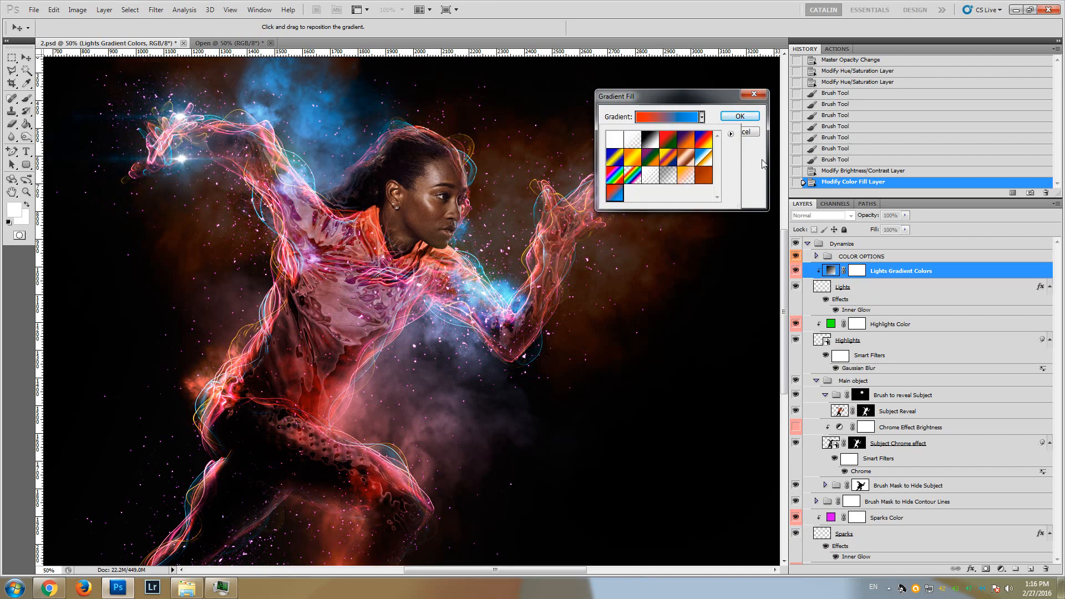
click(701, 118)
Change the blue end stop of the lights gradient to magenta f600ff and apply the gradient fill
click(663, 119)
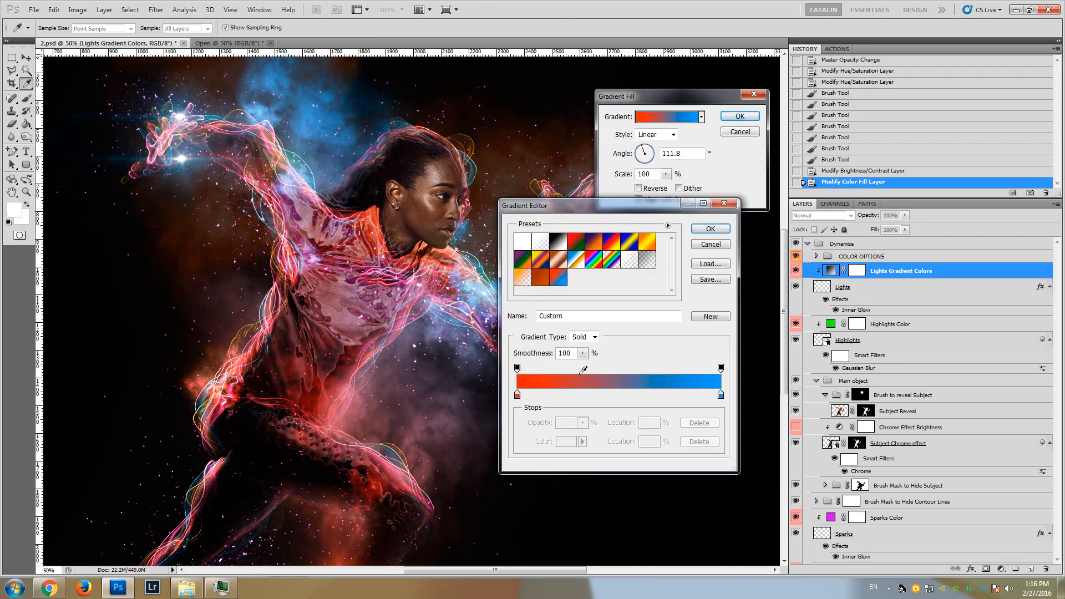
drag(786, 302, 789, 341)
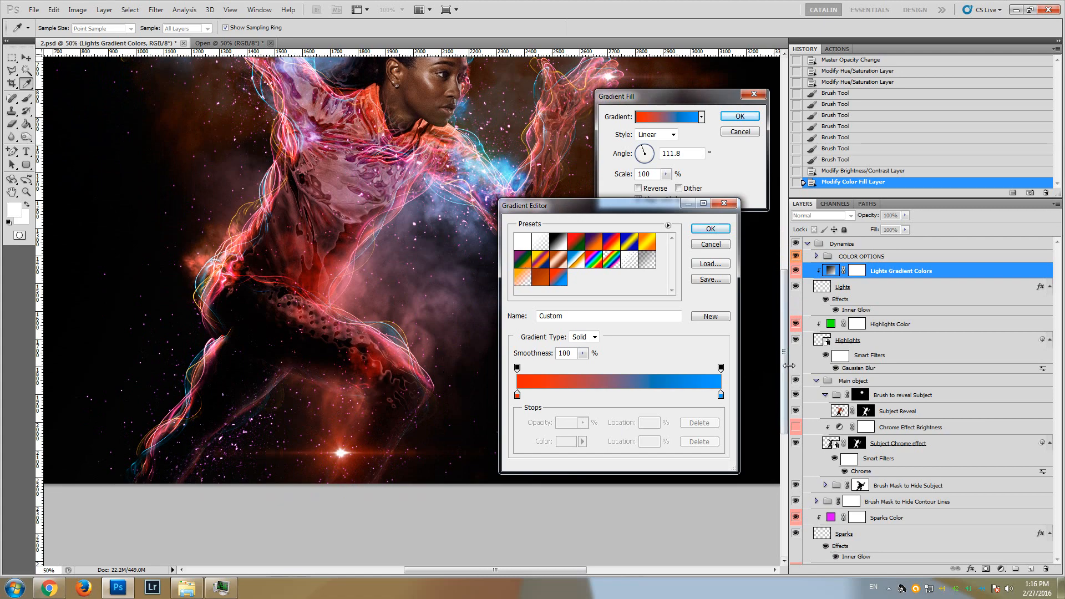
drag(784, 371, 785, 299)
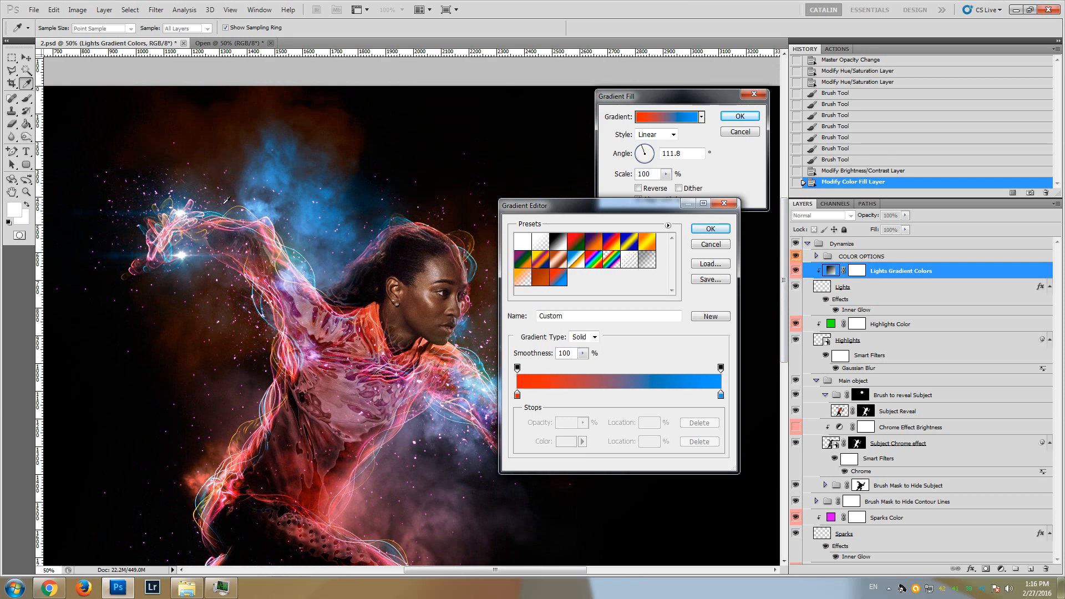
double_click(721, 395)
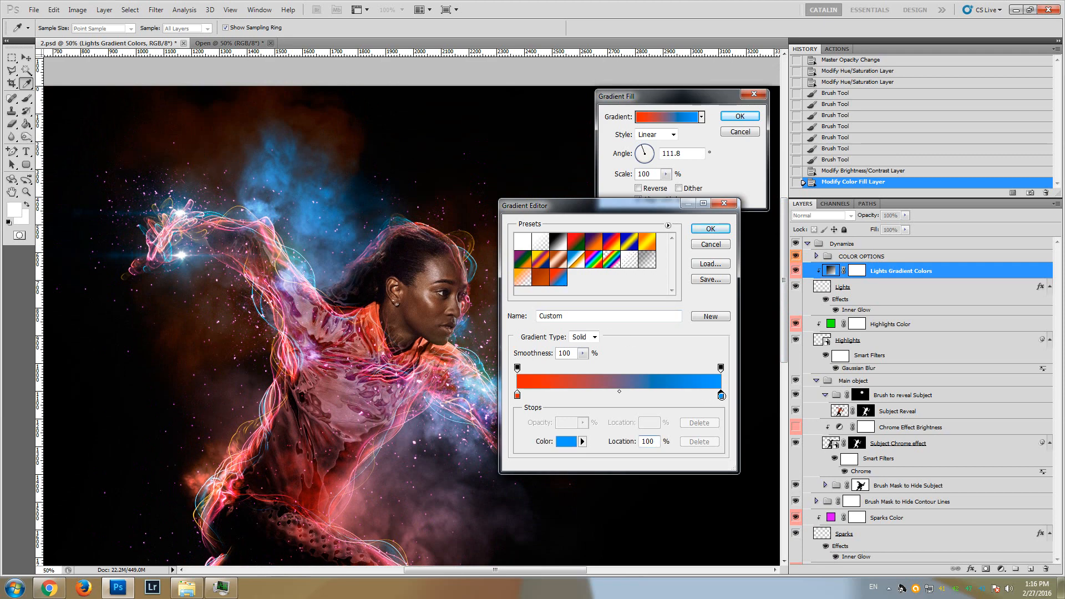
click(912, 114)
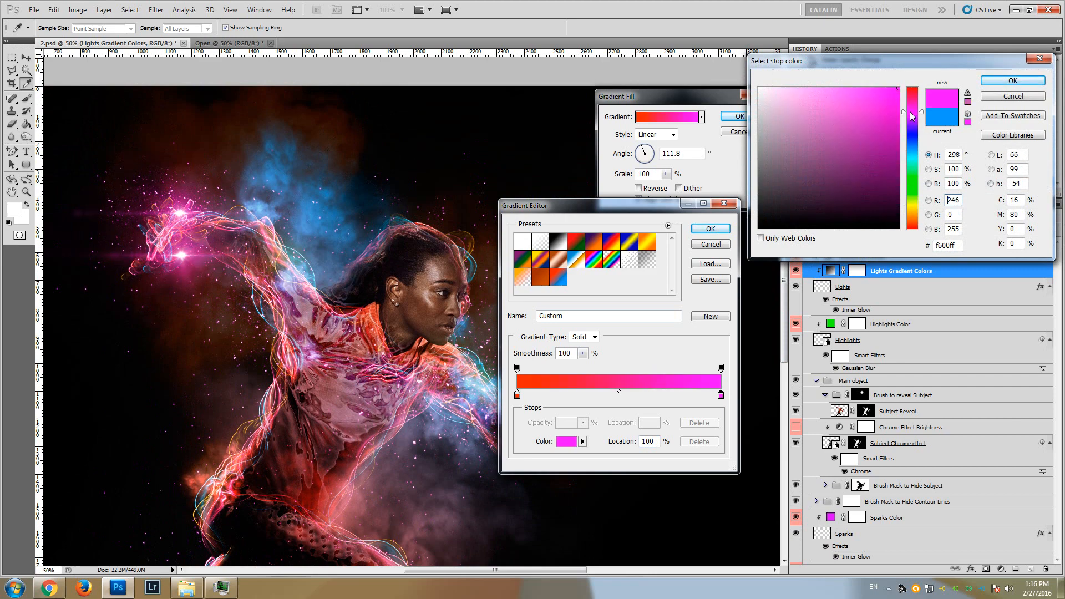
click(998, 82)
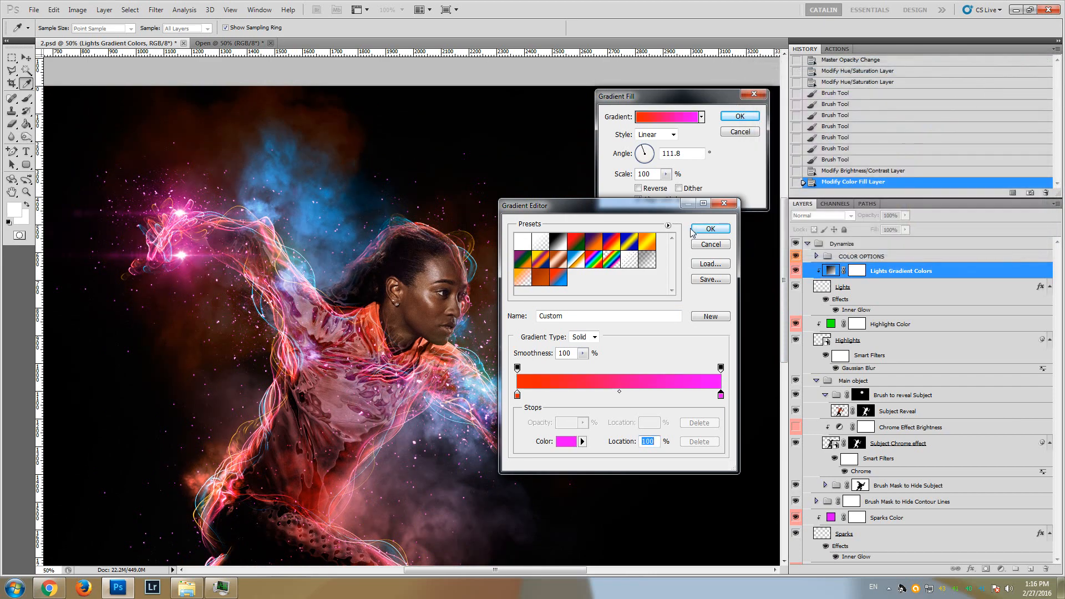
click(697, 233)
click(740, 116)
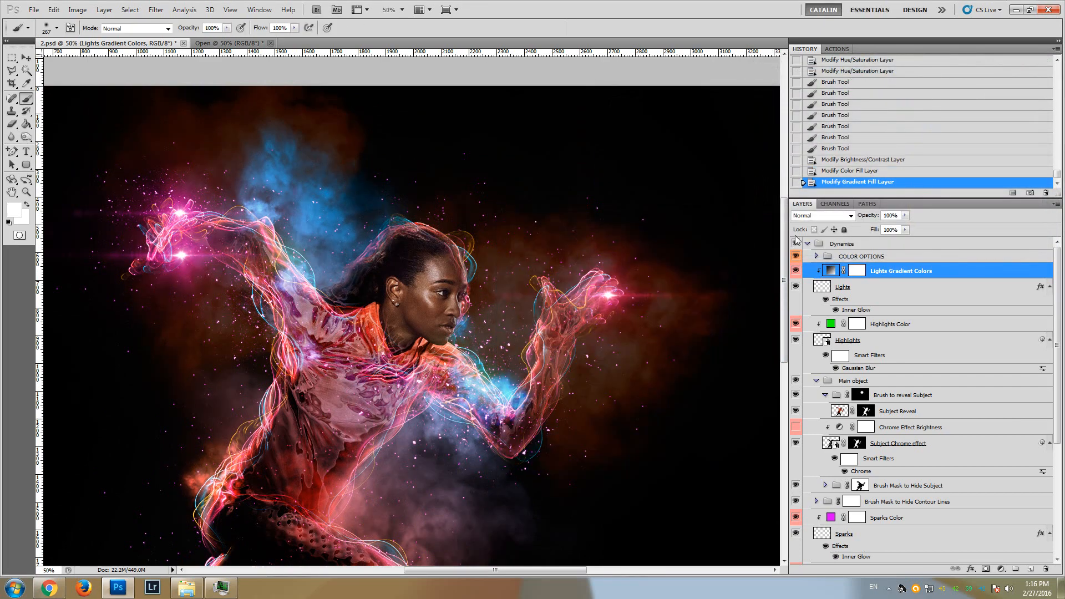
Expand the COLOR OPTIONS group and look through its Brightness/Contrast, Color Tint and General Saturation layers
scroll(660, 229, down, 2)
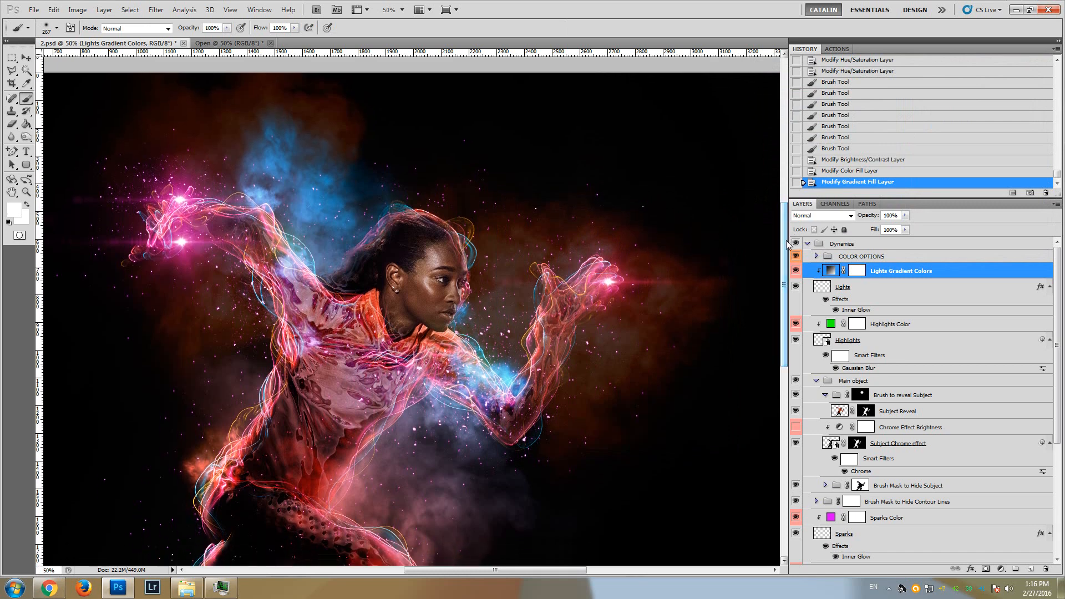
click(848, 259)
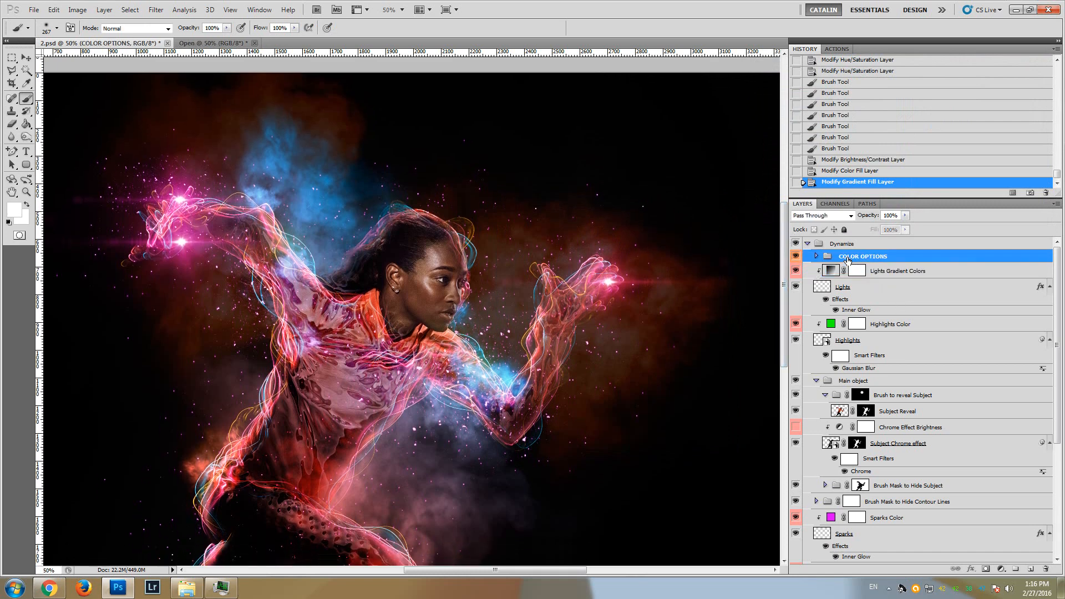
click(816, 256)
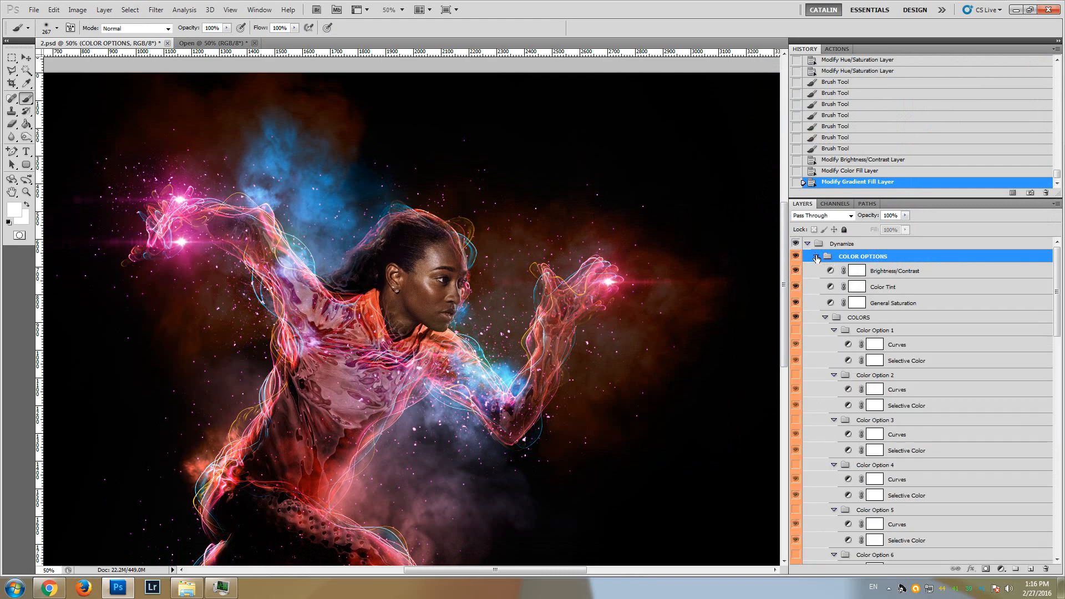
click(900, 273)
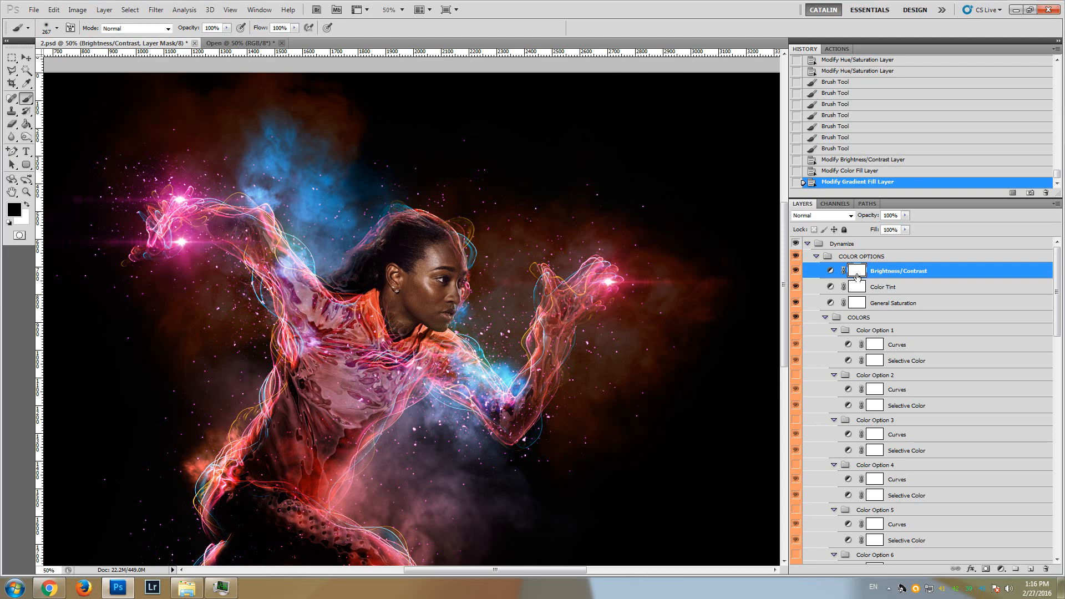
click(868, 286)
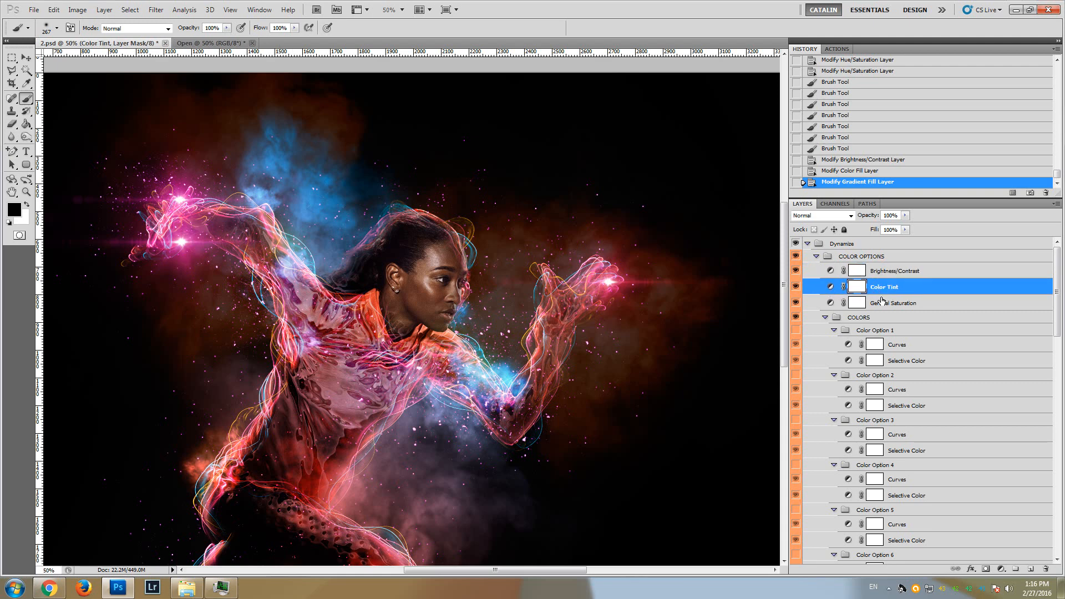
click(882, 301)
Set the Brightness/Contrast adjustment in the COLOR OPTIONS group to Brightness 13 and Contrast 4
click(887, 274)
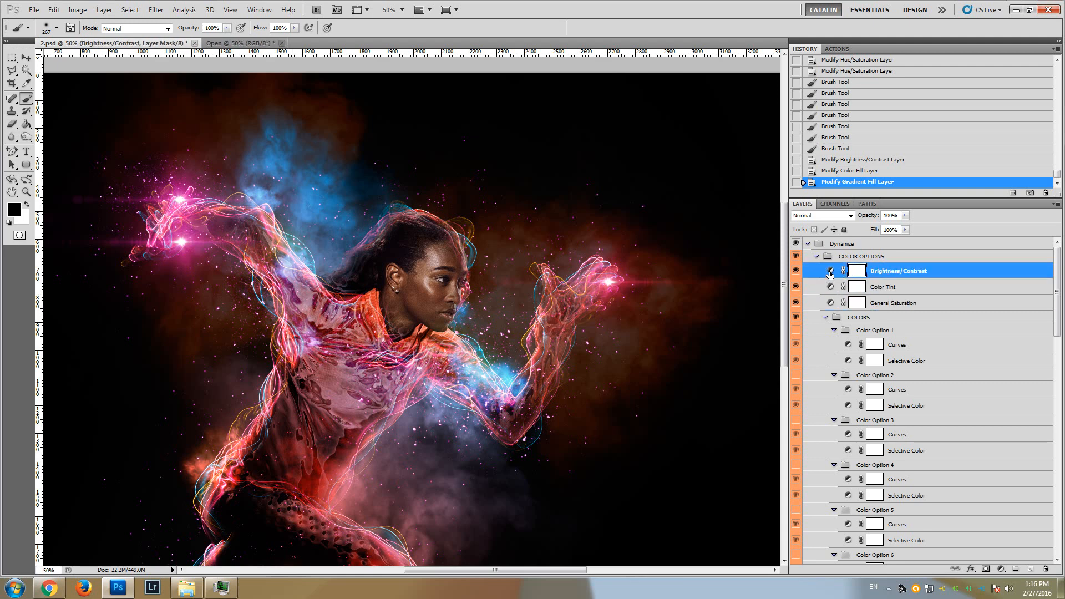
double_click(830, 270)
drag(658, 243, 650, 265)
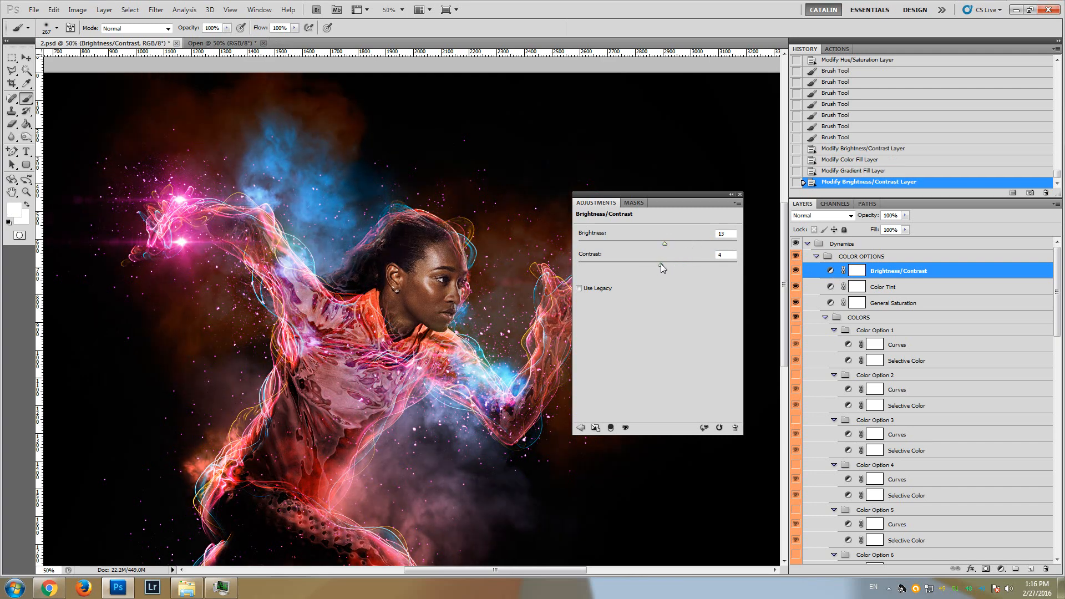
click(739, 194)
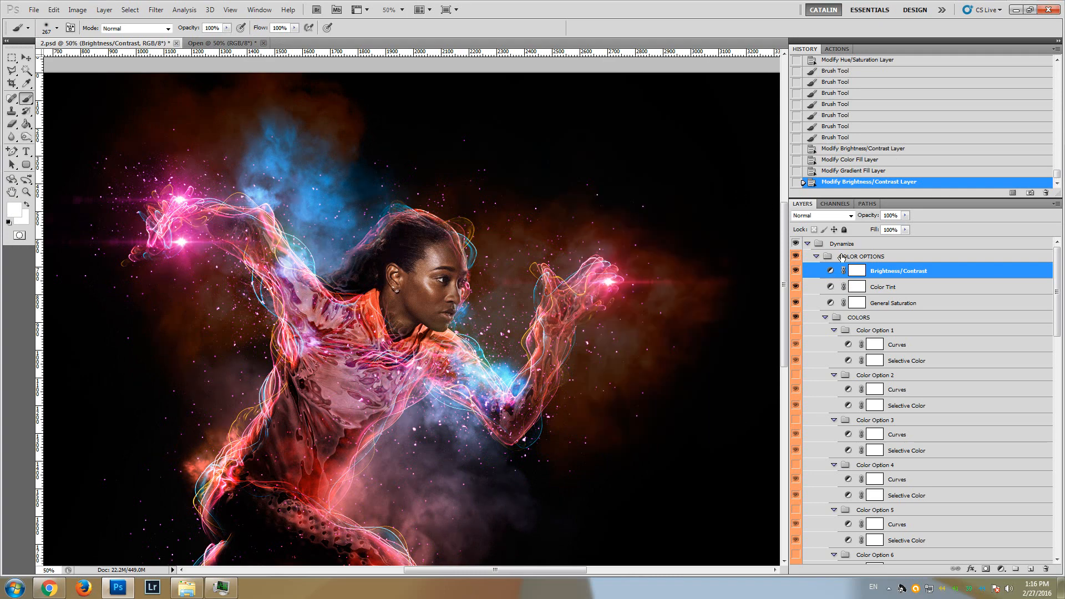
Raise the density of the Color Tint photo filter to 84%
click(883, 288)
double_click(831, 287)
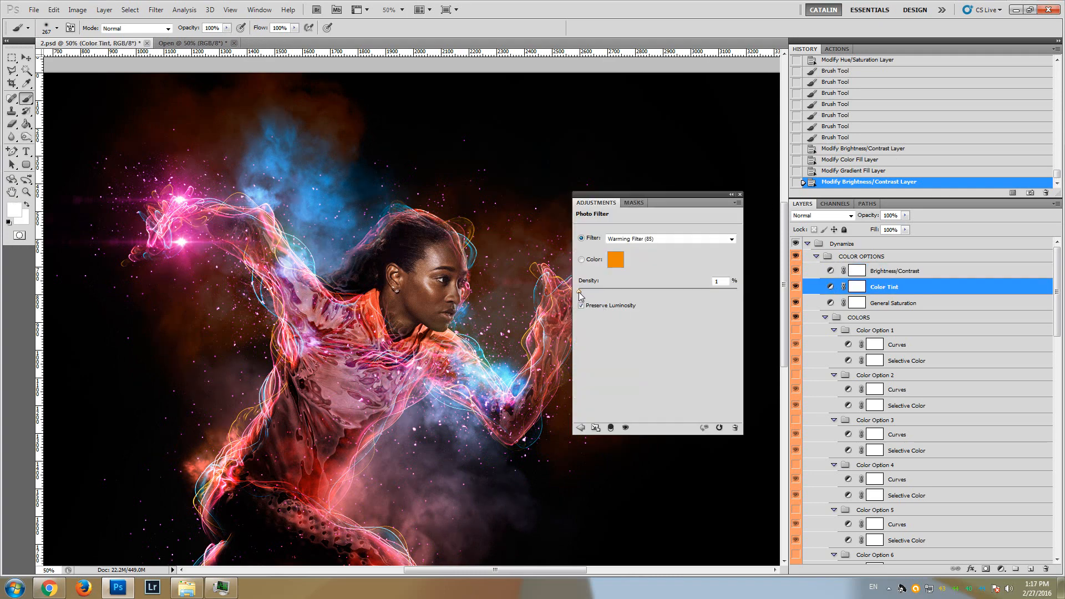
drag(579, 292, 590, 292)
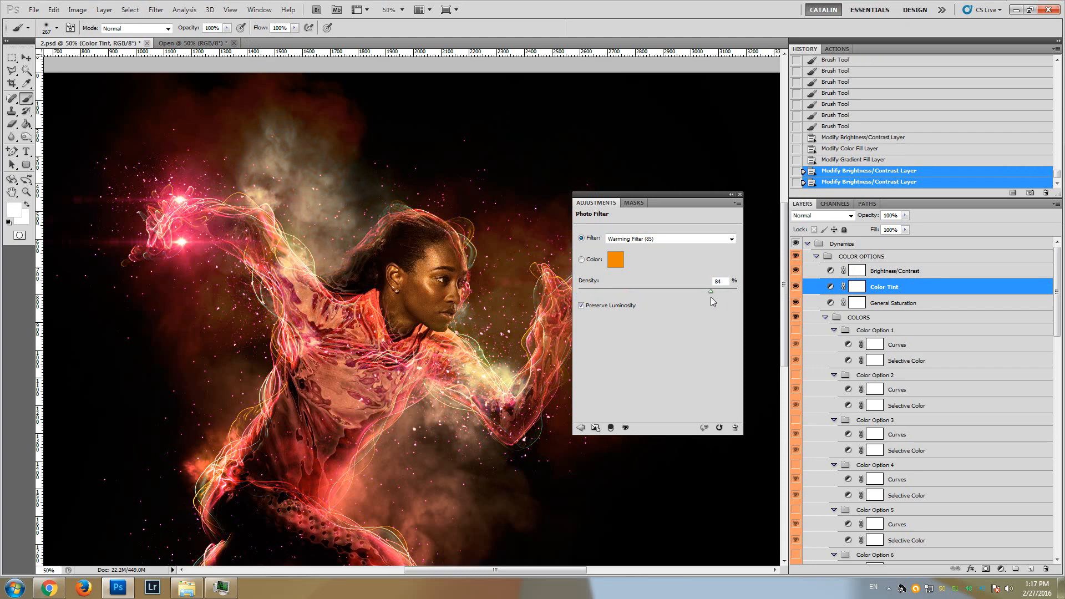
Try the Color Tint photo filter presets one after another, ending on Yellow, and lower the density to 1%
click(693, 238)
click(693, 239)
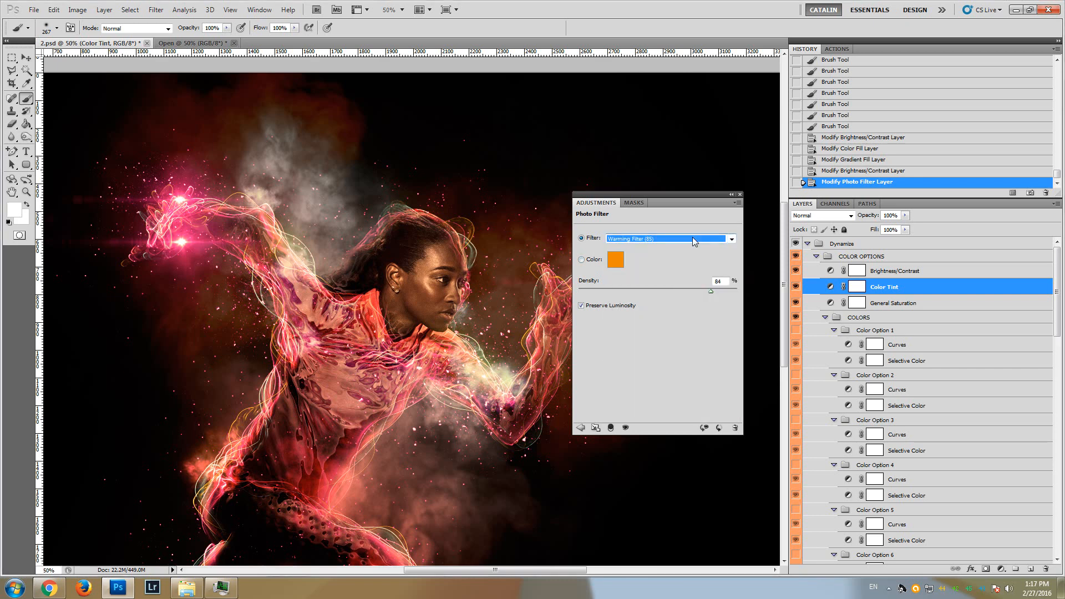
key(Down)
key(Down)
key(Down)
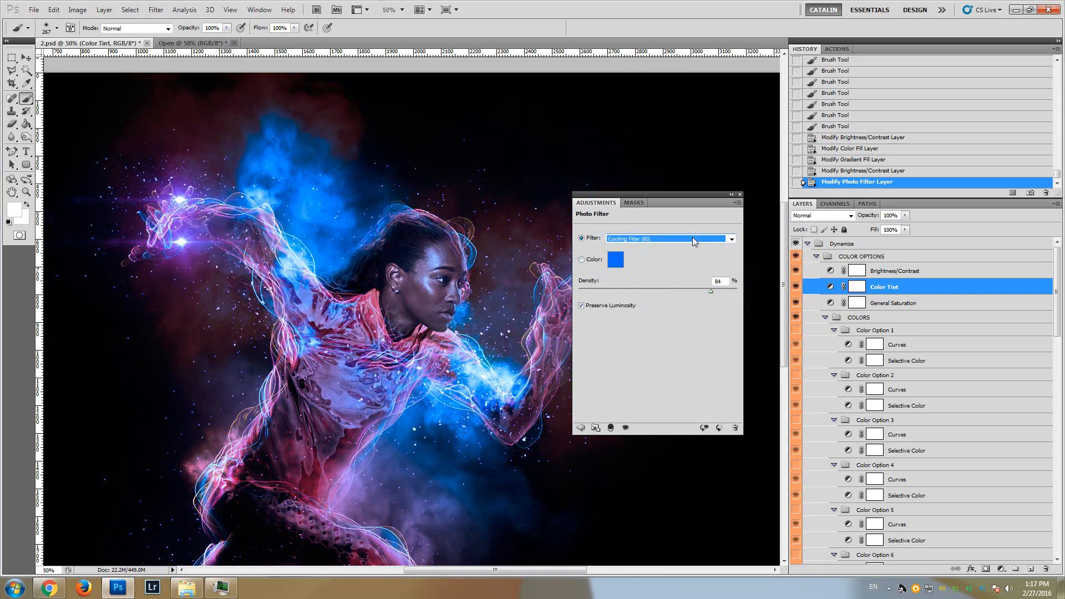
key(Down)
key(Down)
key(Down)
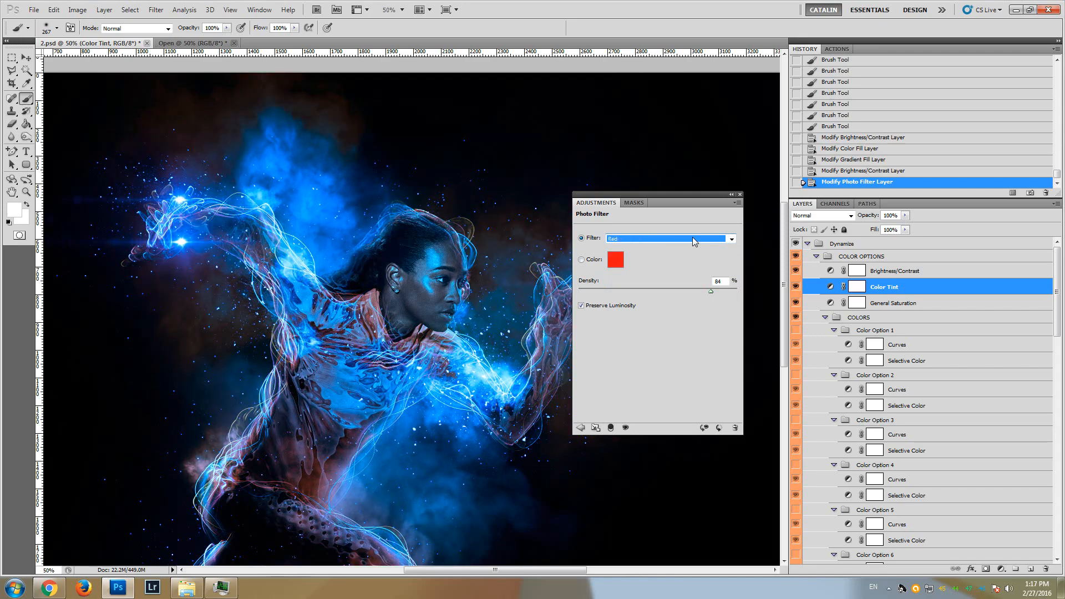
key(Down)
key(Down)
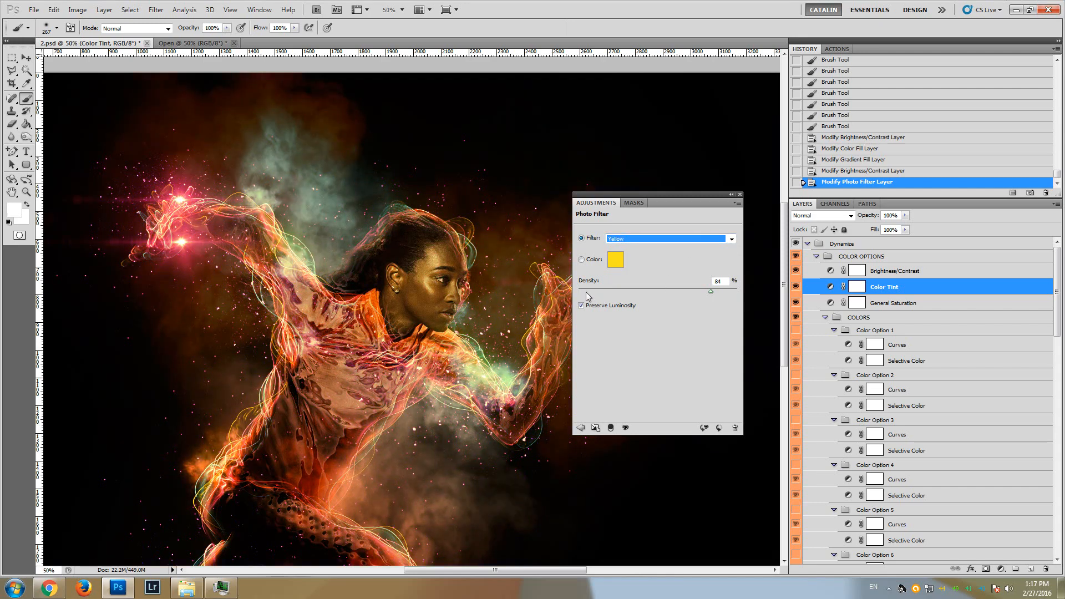
click(740, 194)
Raise the Saturation of the General Saturation adjustment layer to +21
click(890, 305)
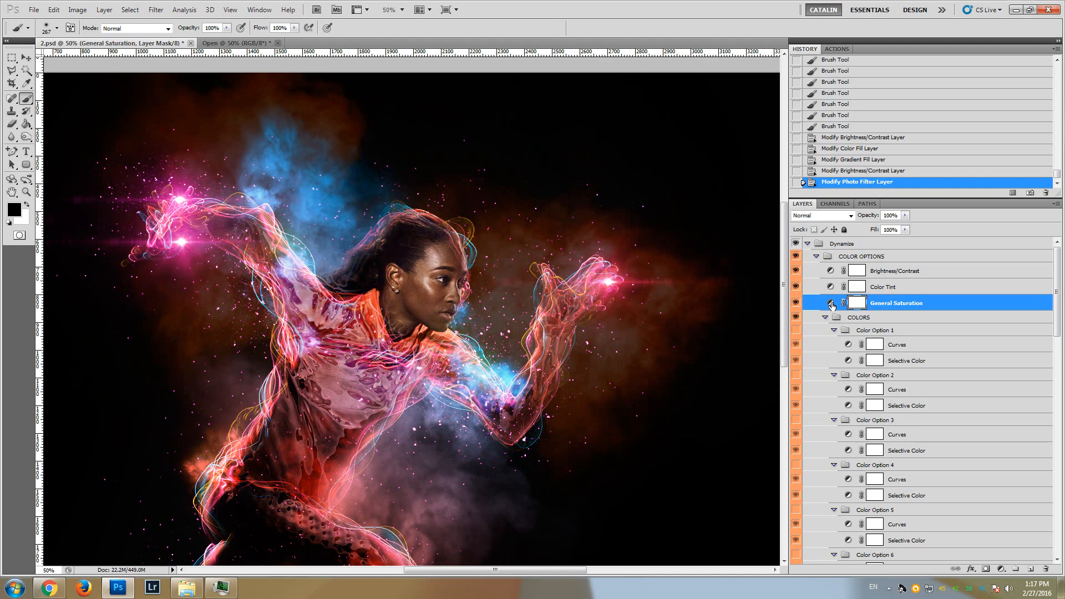
double_click(830, 303)
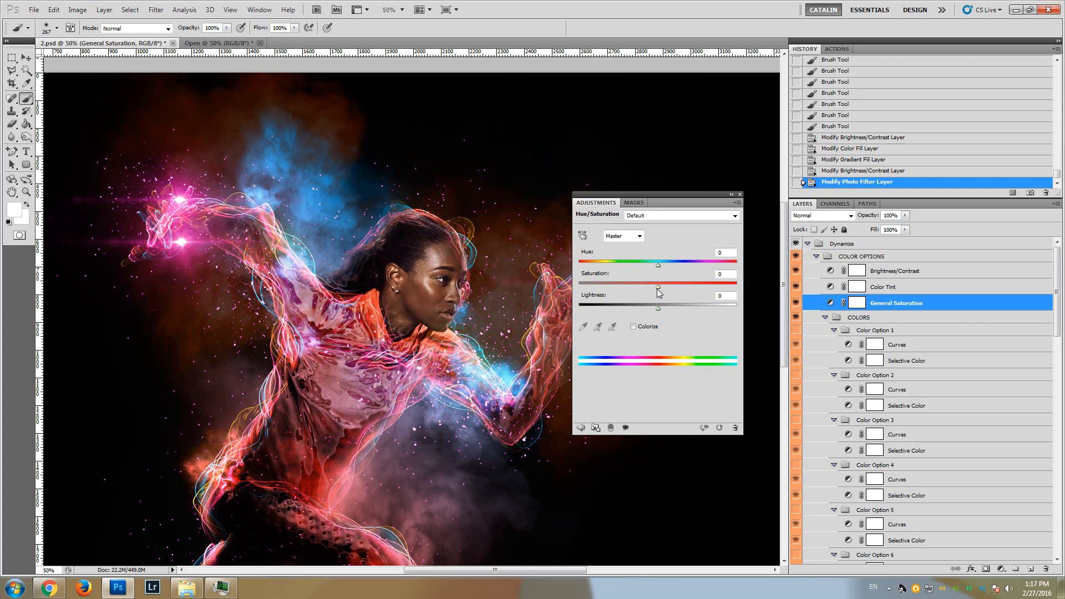
drag(659, 289, 674, 288)
click(724, 274)
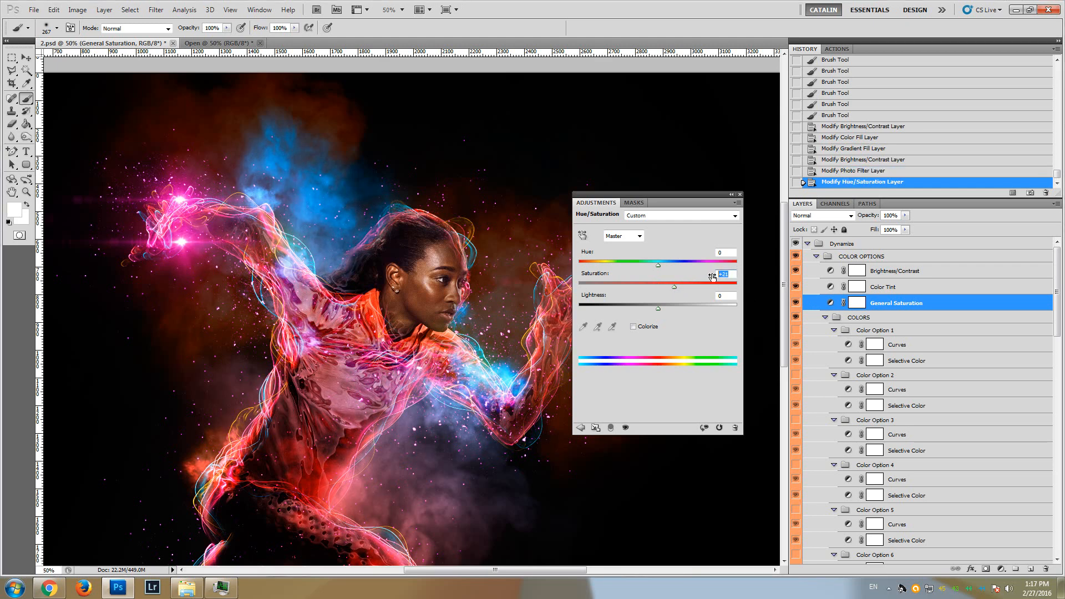
click(740, 195)
Preview the Color Option 1 group by showing and hiding it, and look at its Selective Color and Curves layers
mouse_move(788, 240)
mouse_down()
mouse_move(787, 260)
mouse_move(787, 246)
mouse_up()
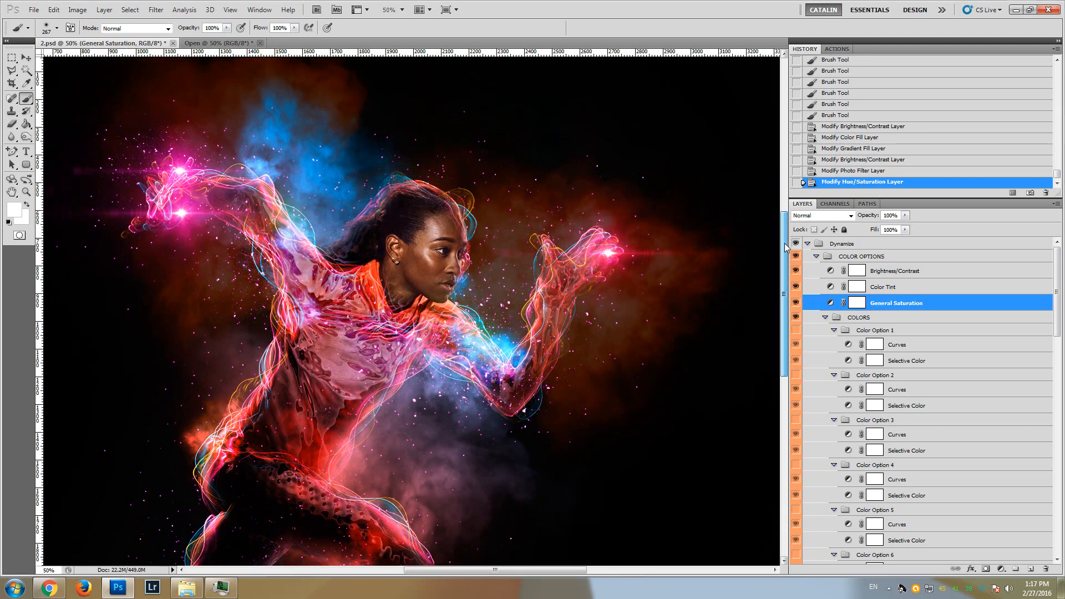
click(869, 332)
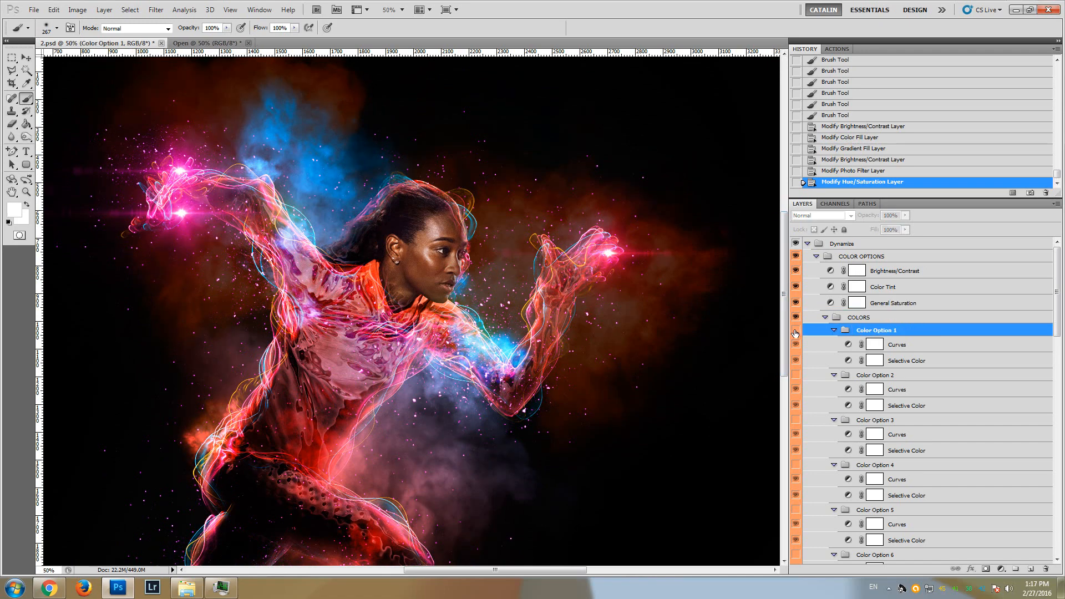
drag(785, 327, 785, 332)
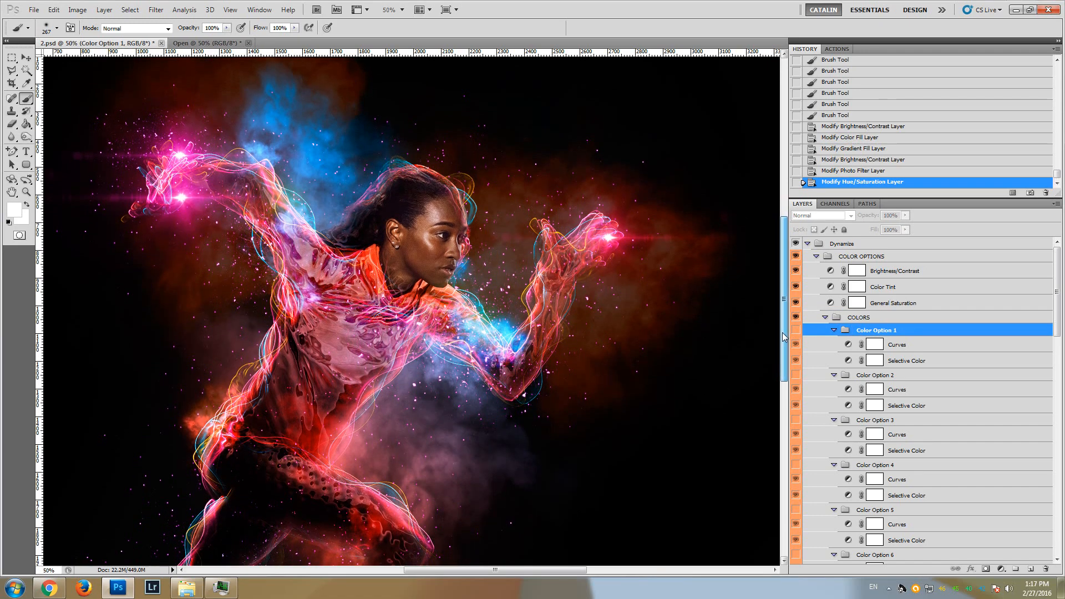
click(797, 332)
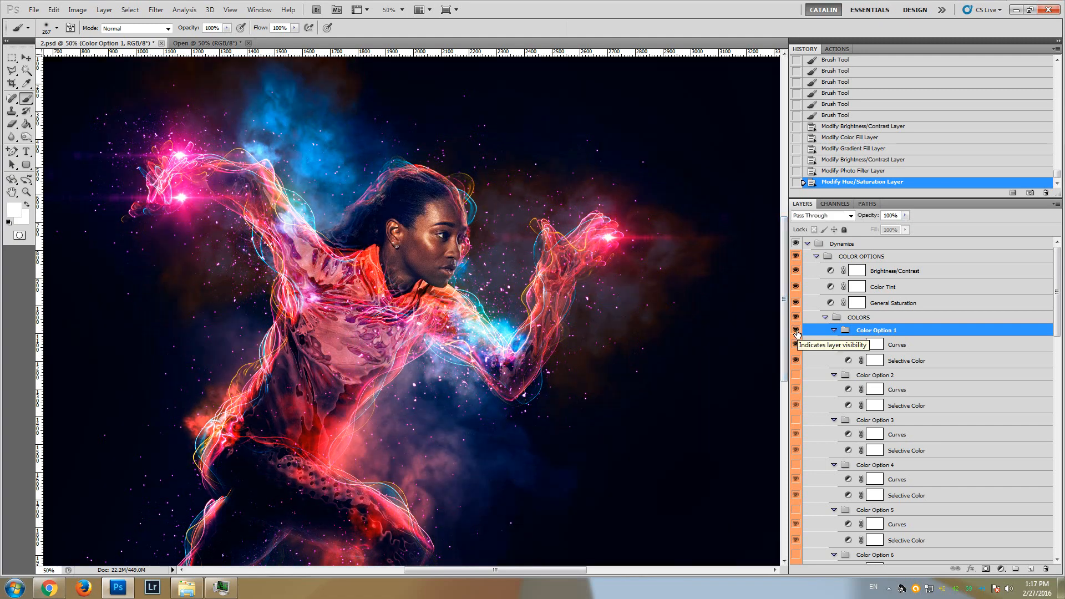
click(796, 332)
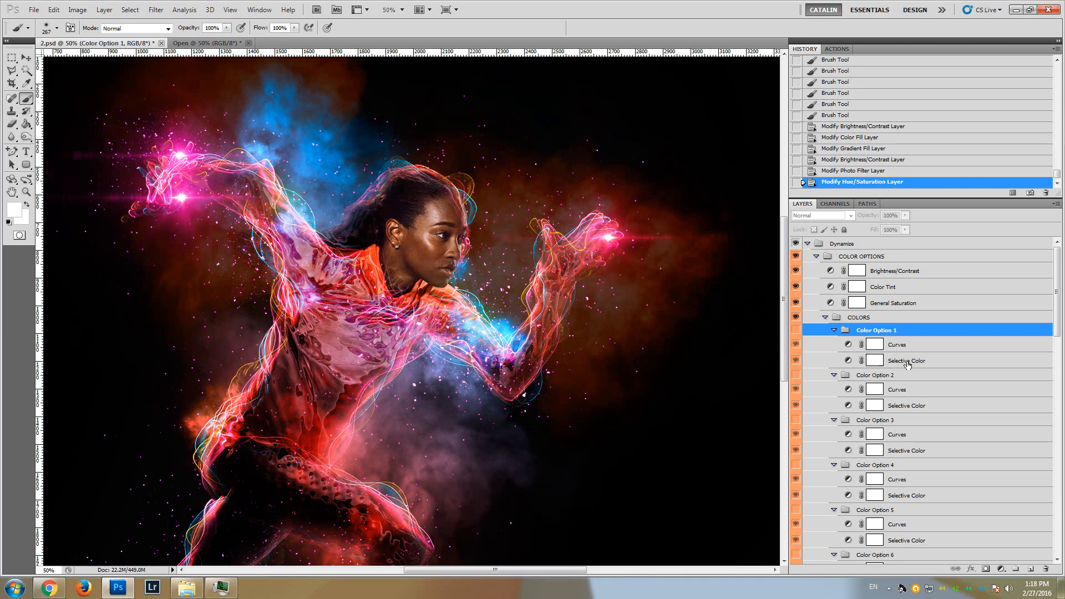
click(907, 362)
click(899, 347)
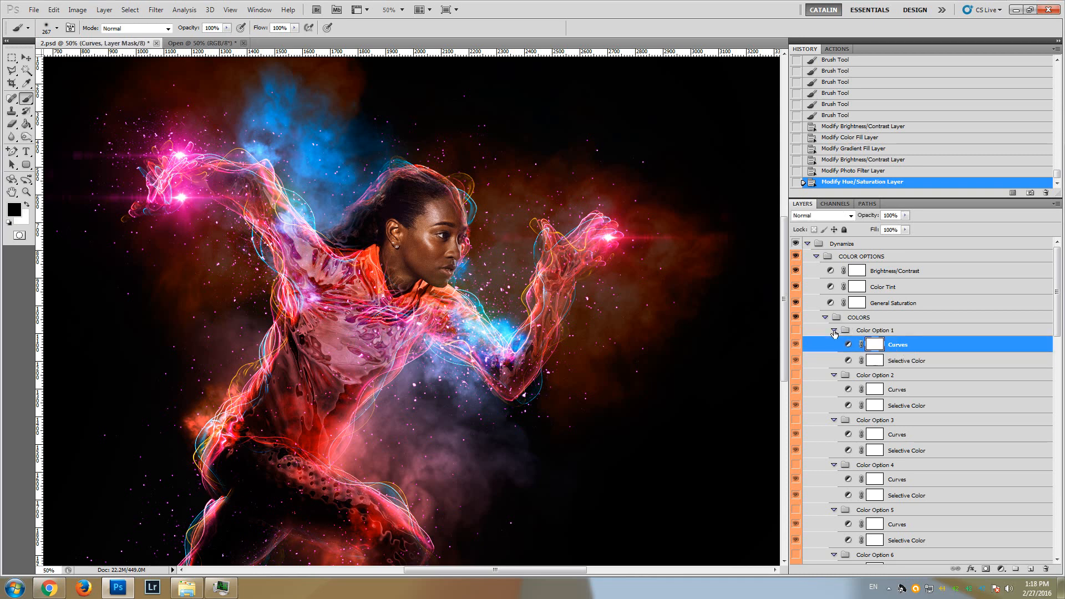
Collapse all the groups from Color Option 1 to Color Option 12 inside the COLORS group
click(834, 331)
click(834, 343)
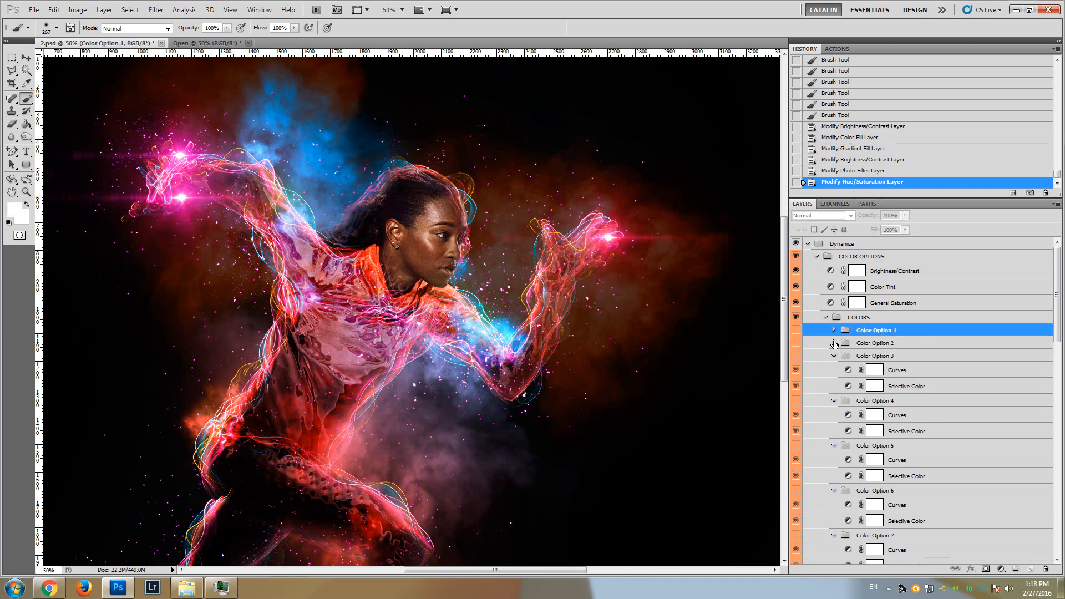
click(834, 355)
click(835, 369)
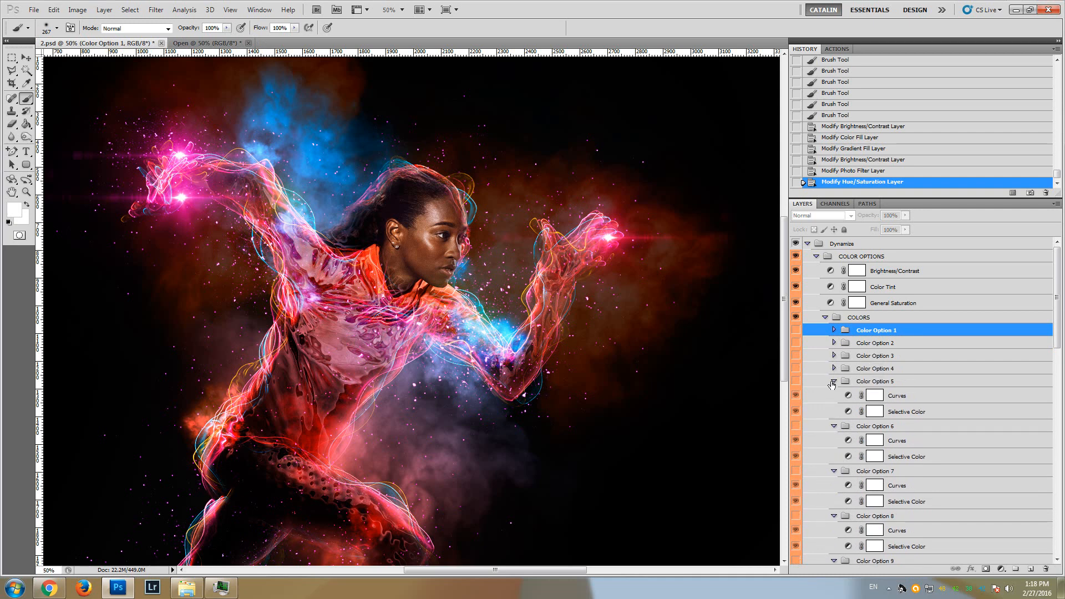
click(833, 381)
click(834, 394)
click(833, 407)
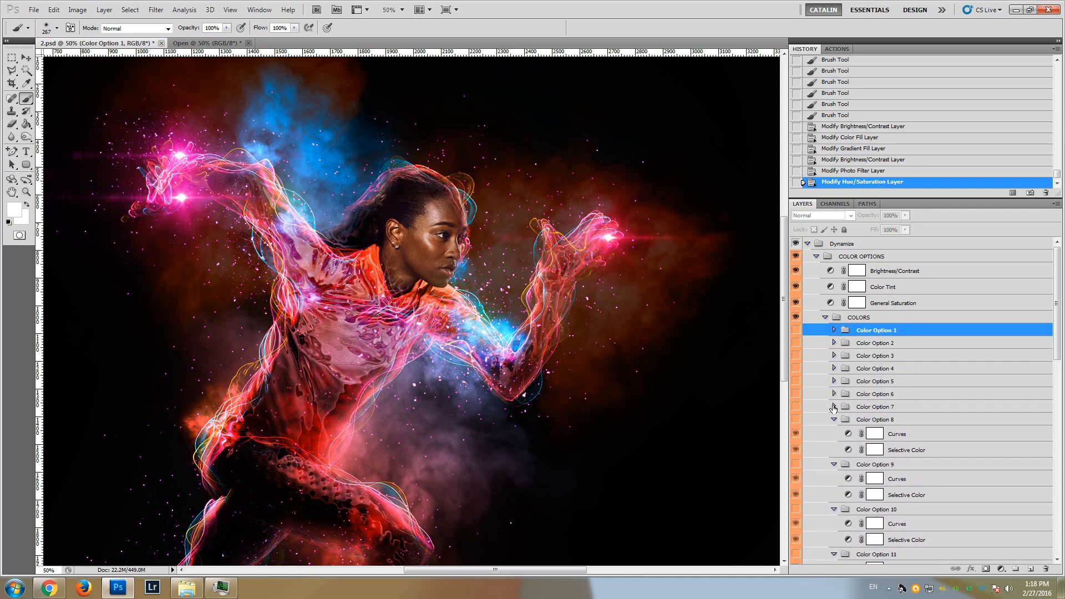
click(834, 420)
click(834, 432)
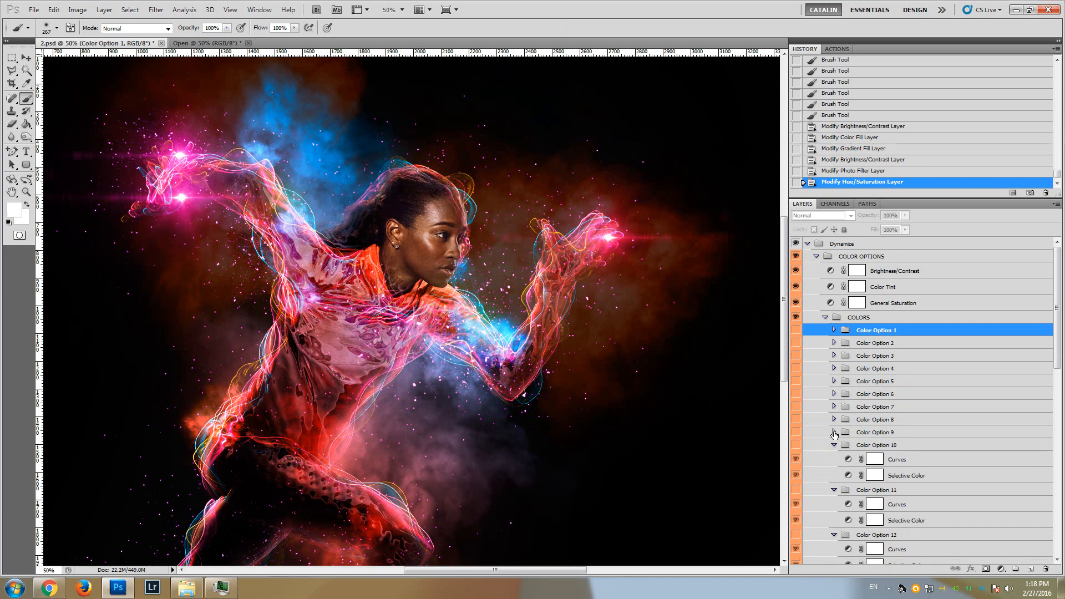
click(834, 445)
click(834, 460)
click(833, 470)
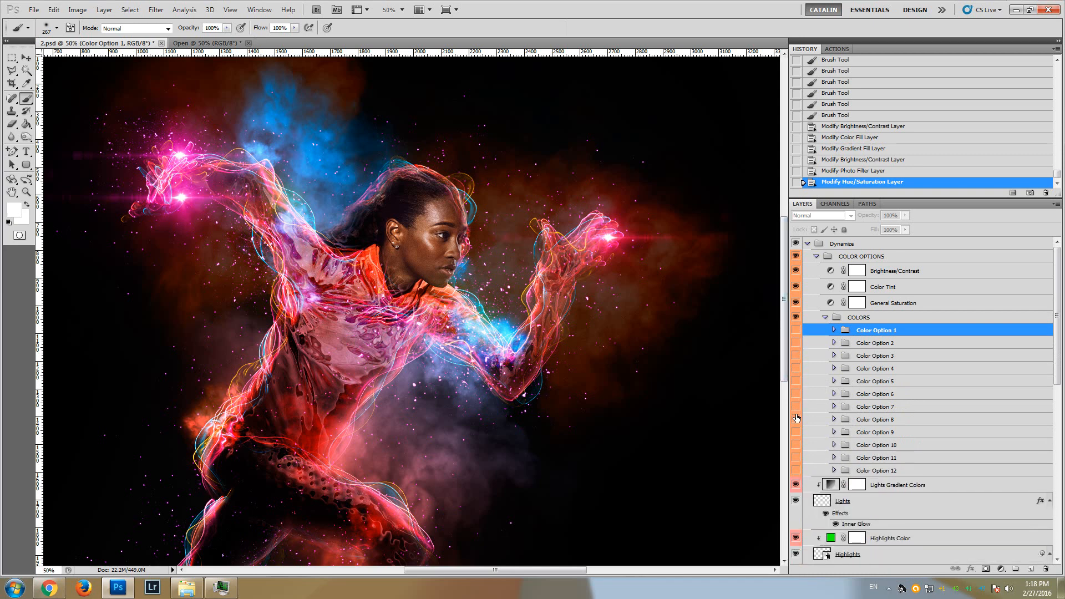
Preview Color Options 1 to 12 one at a time on the image, hiding each before showing the following one
click(795, 331)
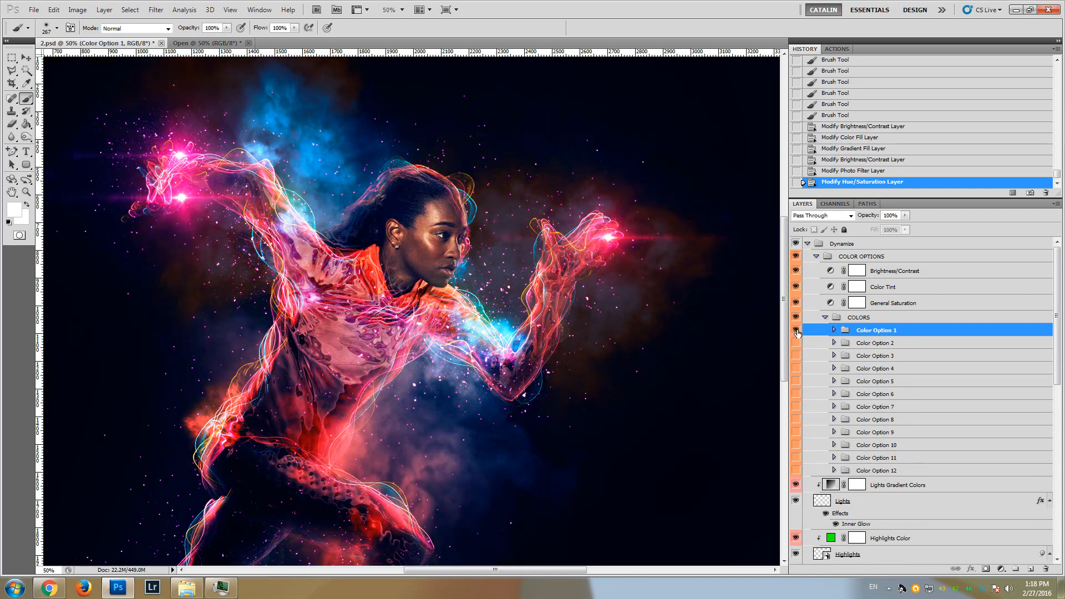
click(796, 332)
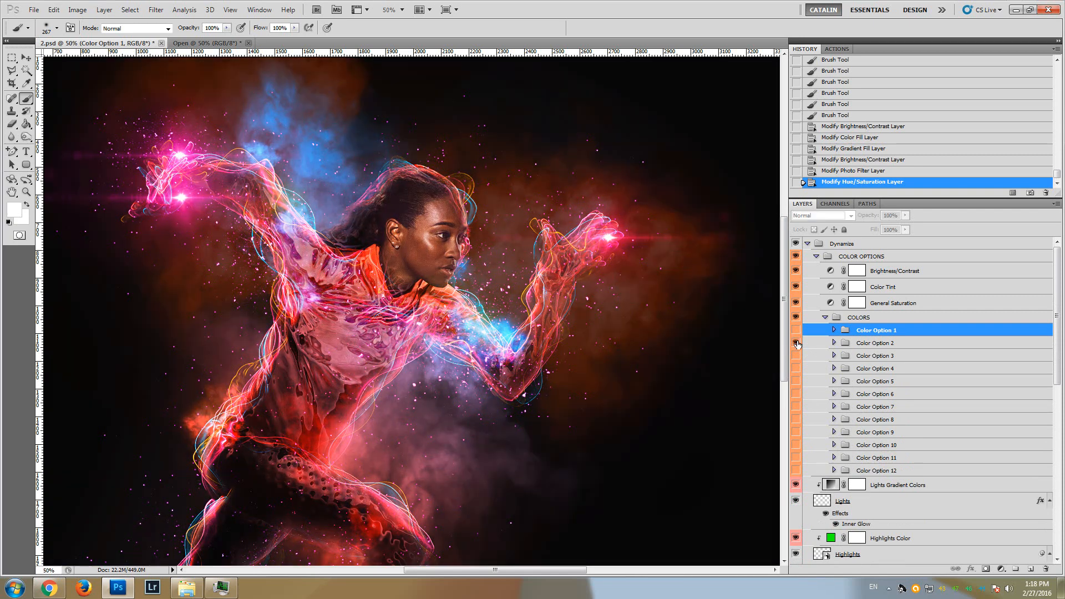
click(797, 344)
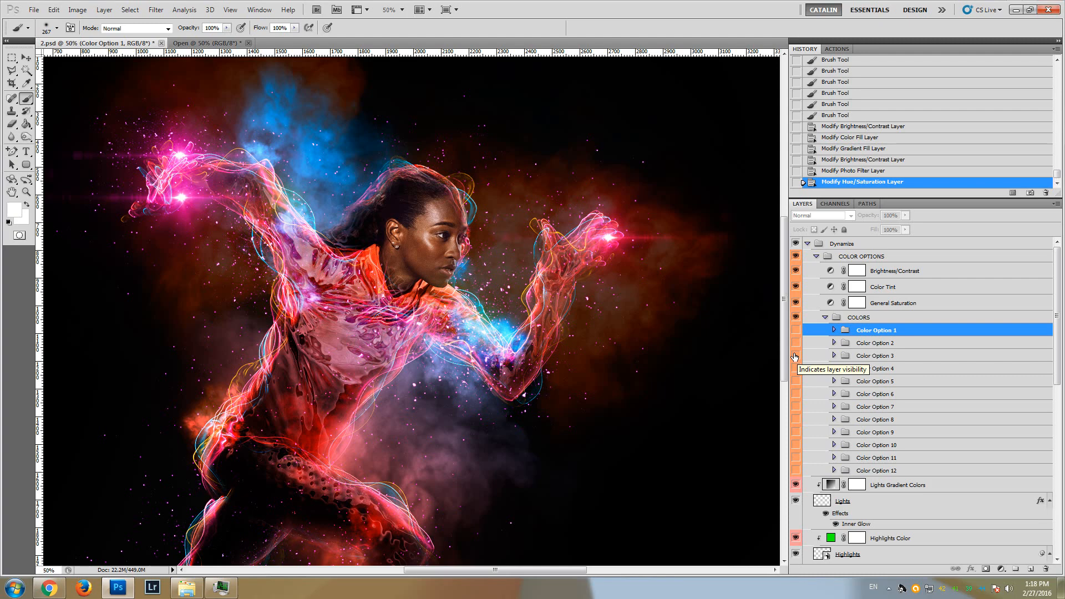
click(795, 356)
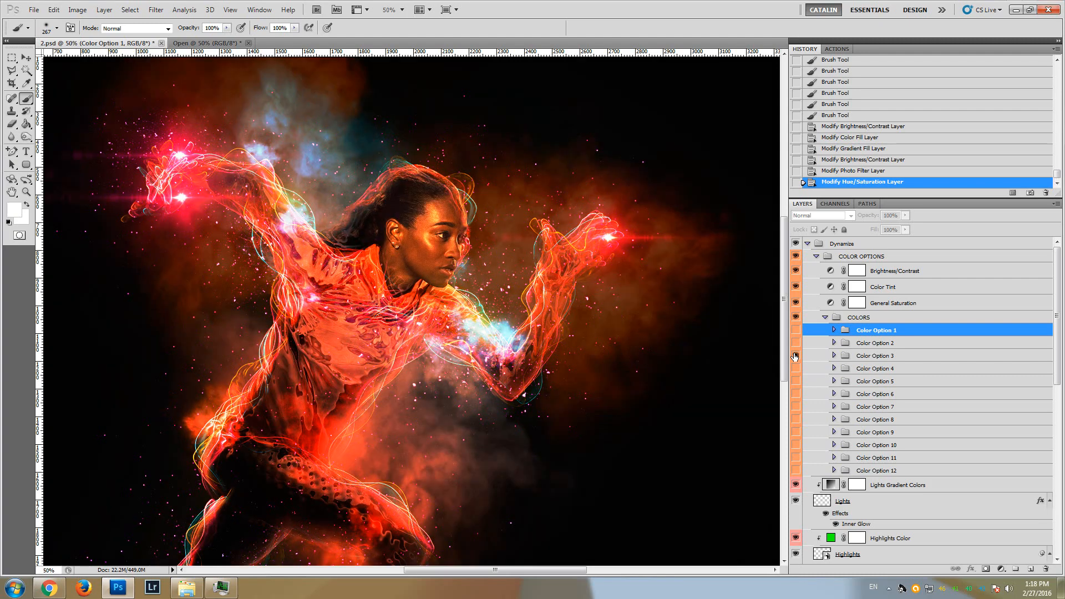
click(795, 357)
click(796, 369)
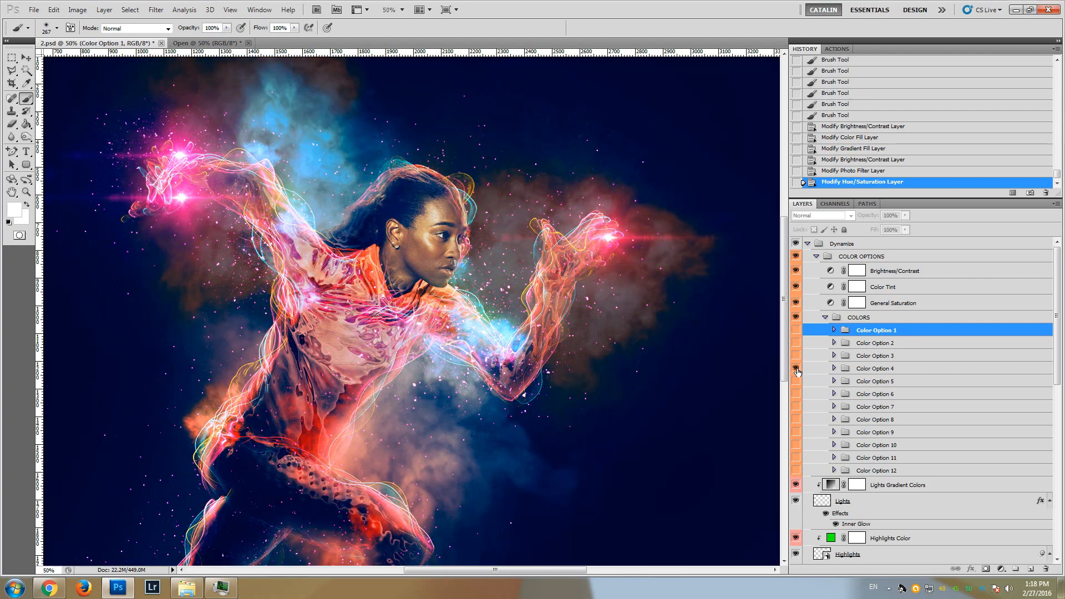
click(795, 369)
click(795, 381)
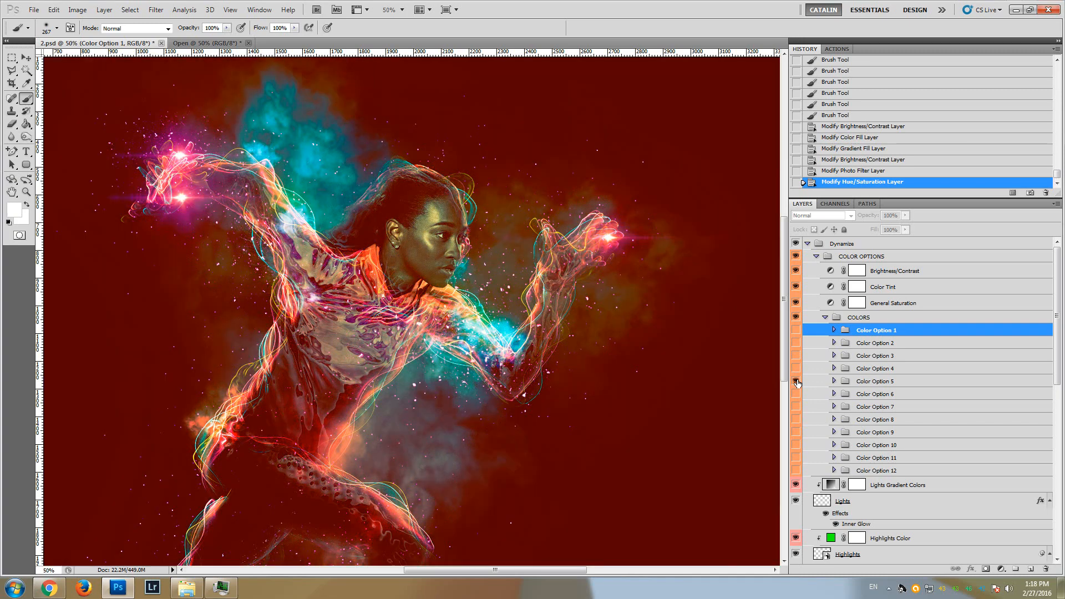
click(795, 382)
click(795, 394)
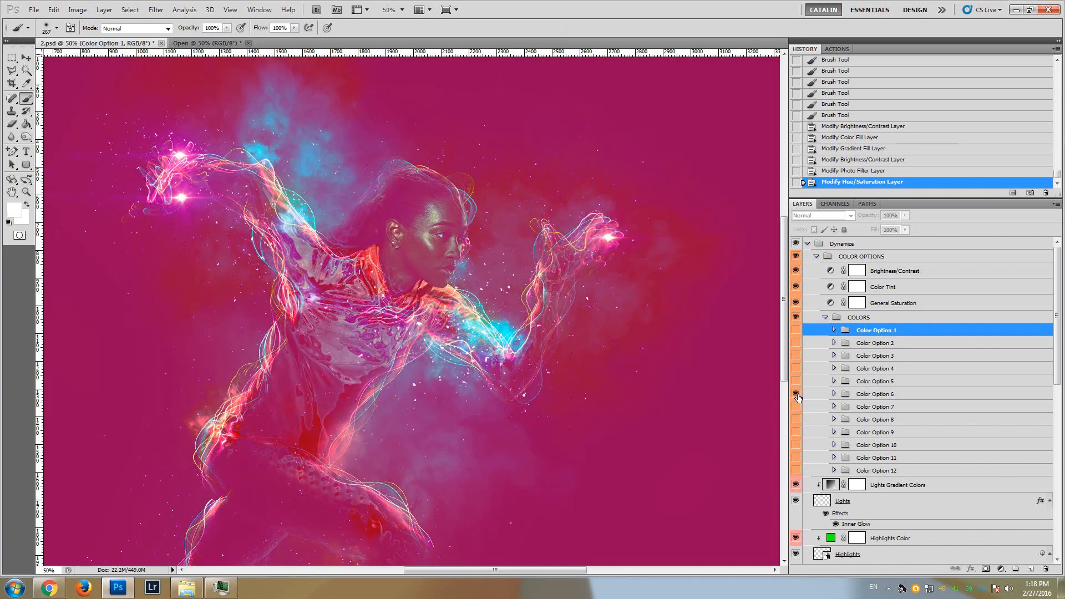
click(797, 395)
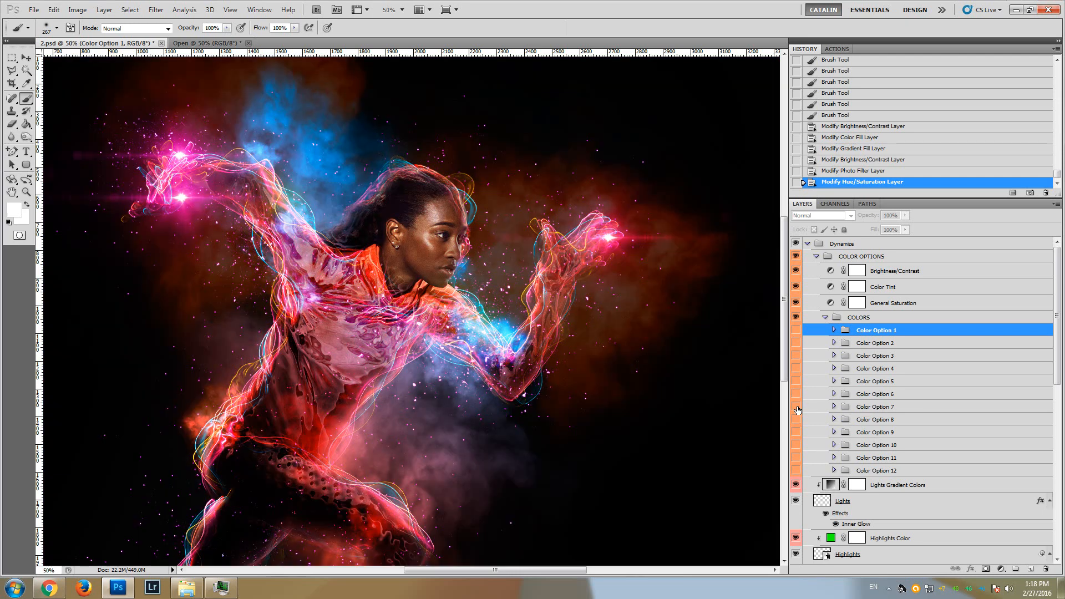
click(796, 407)
click(796, 407)
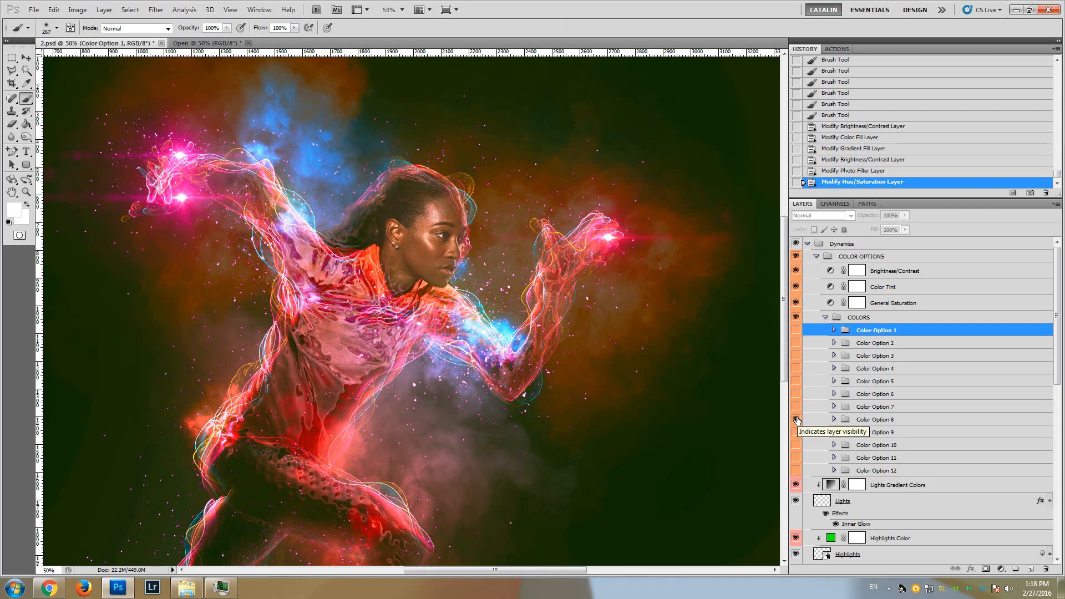
click(796, 420)
click(797, 432)
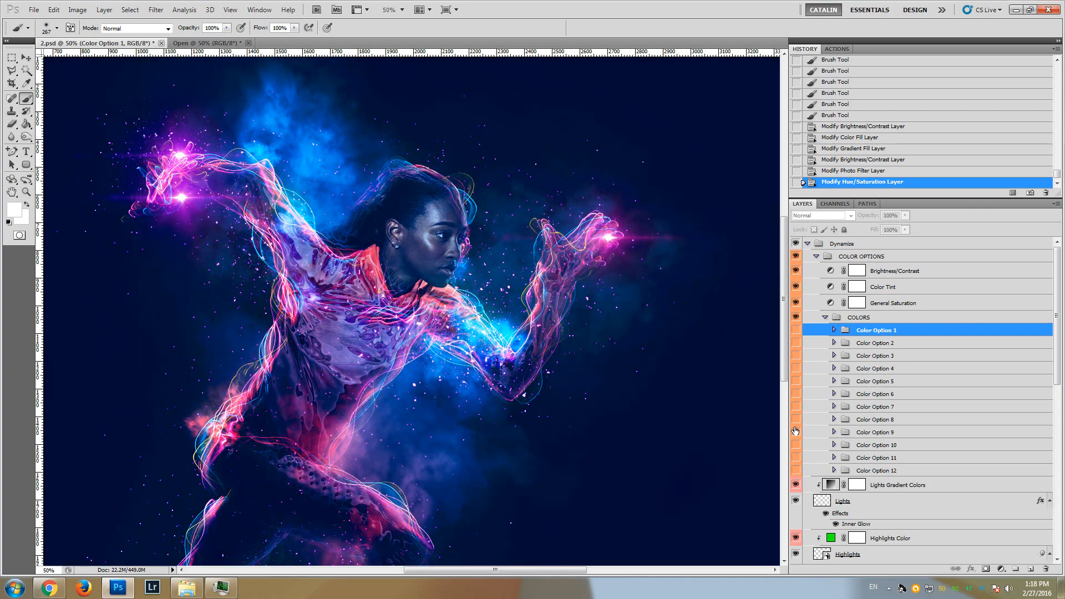
click(796, 432)
click(796, 445)
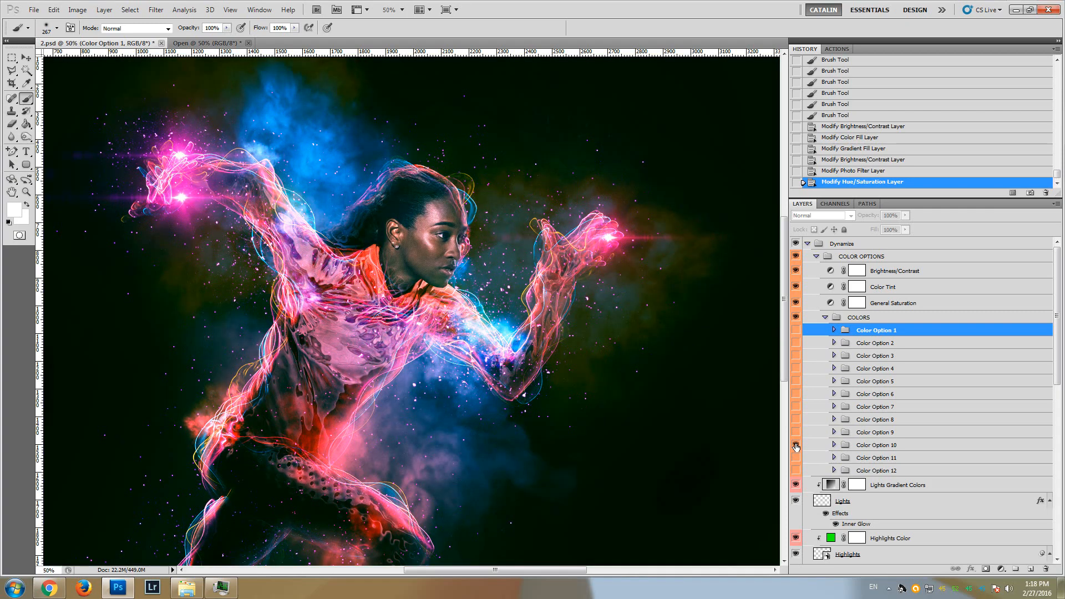
click(796, 446)
click(797, 458)
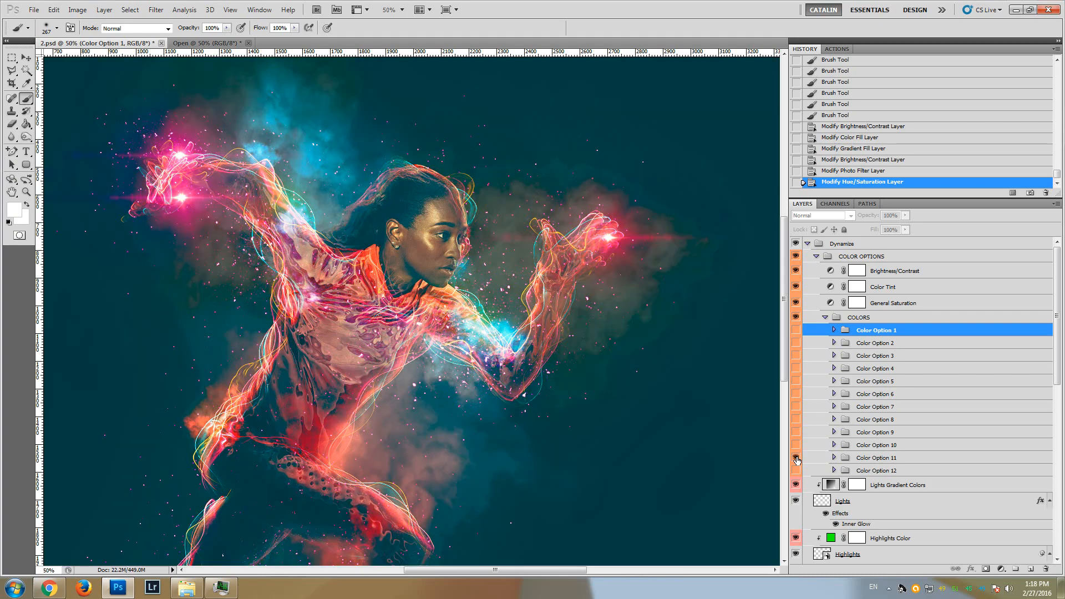
click(796, 459)
click(796, 470)
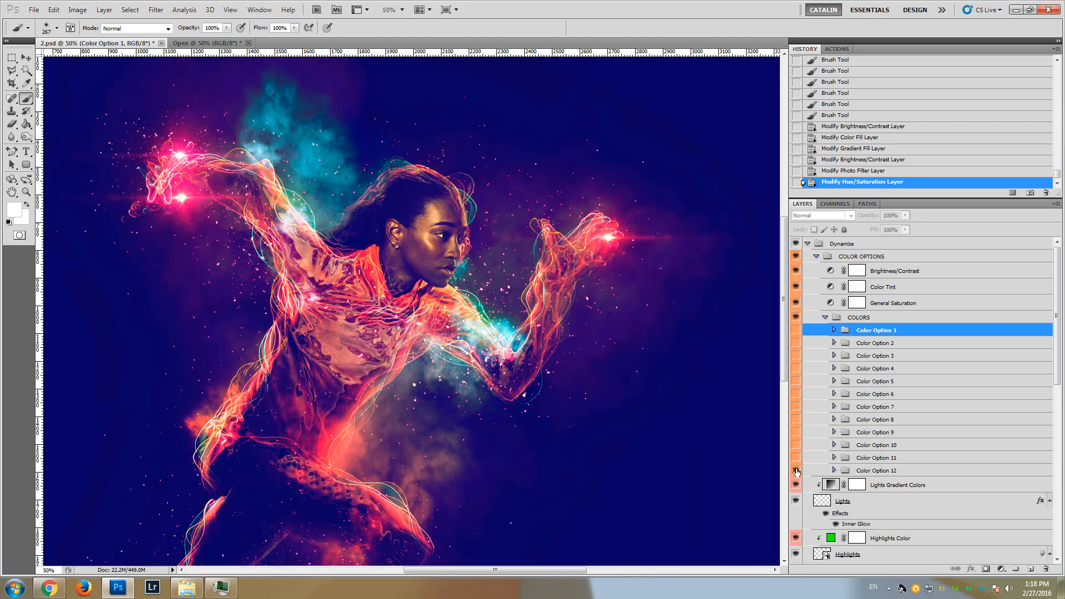
click(797, 471)
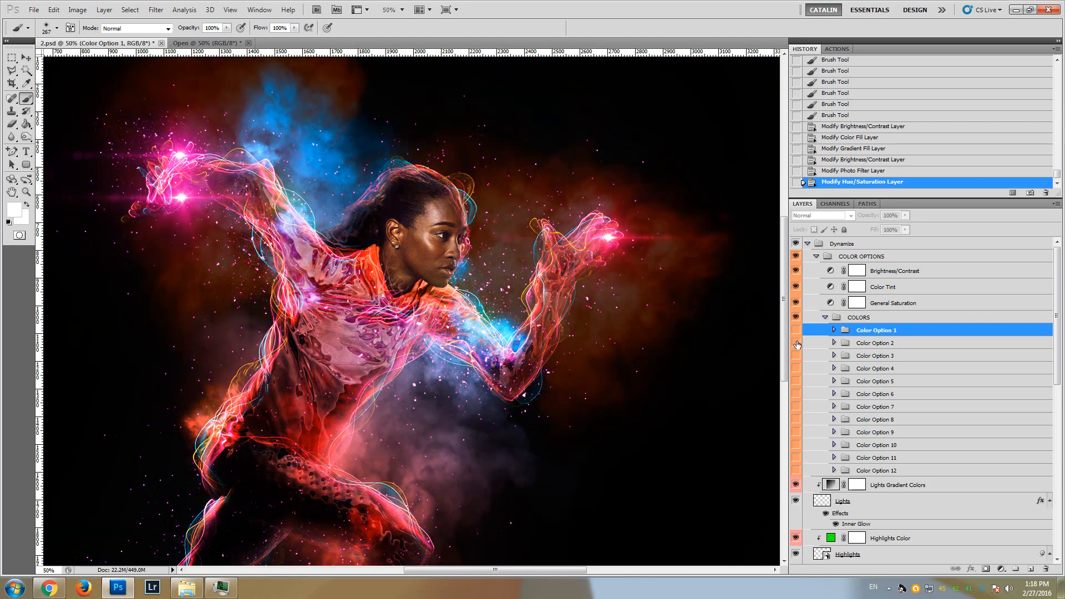
Make Color Option 1 visible and collapse the COLORS group
click(796, 330)
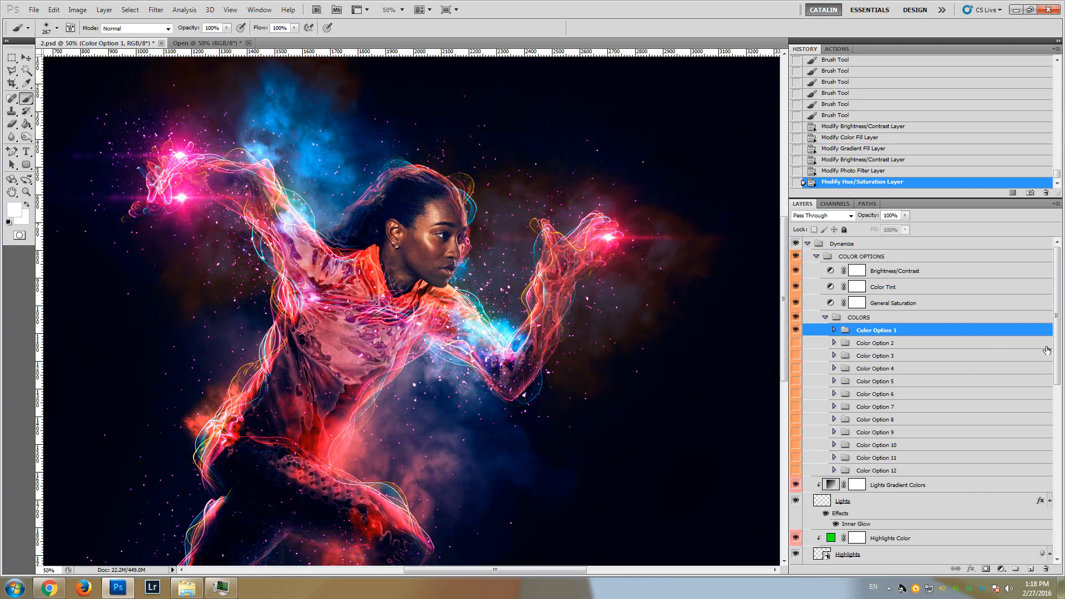
click(825, 317)
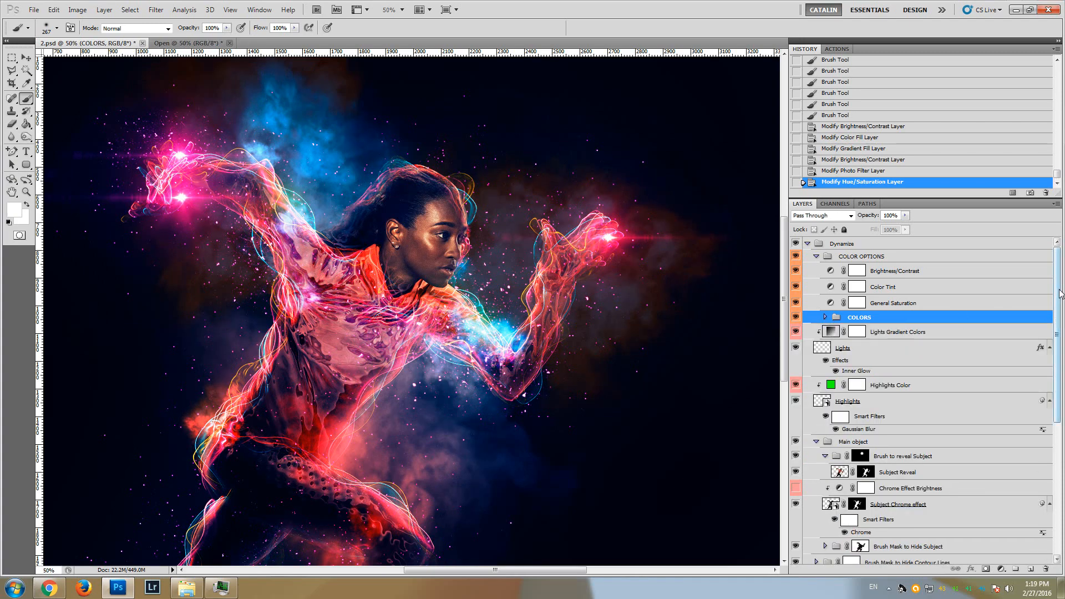
drag(1058, 290, 1057, 304)
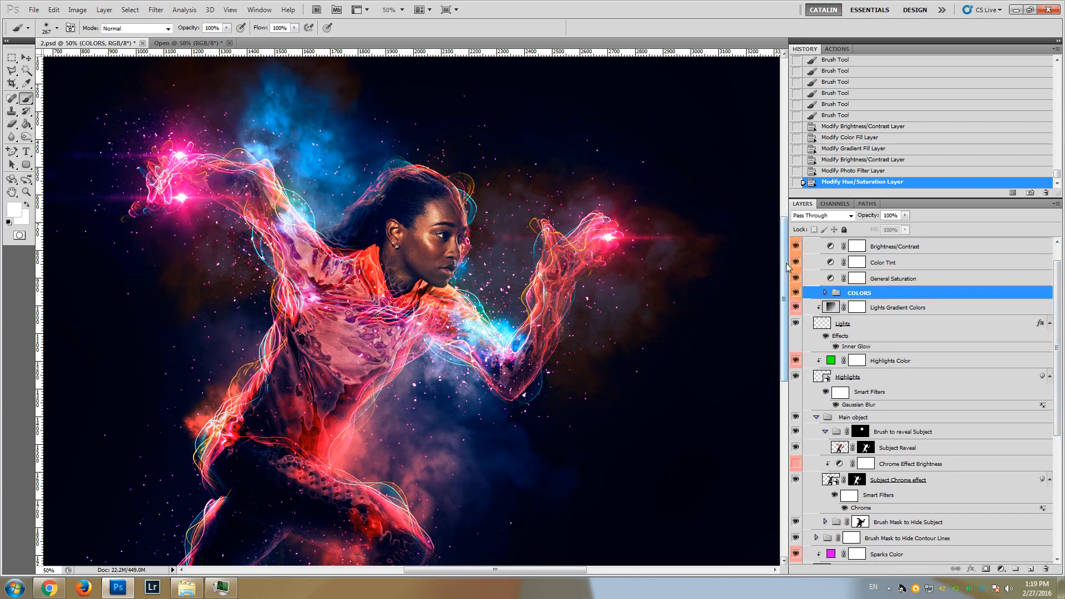
Select the layer mask of the Brush Mask to Hide Subject group, followed by the Subject Chrome effect layer's mask
mouse_move(783, 265)
mouse_down()
mouse_move(783, 328)
mouse_move(785, 269)
mouse_up()
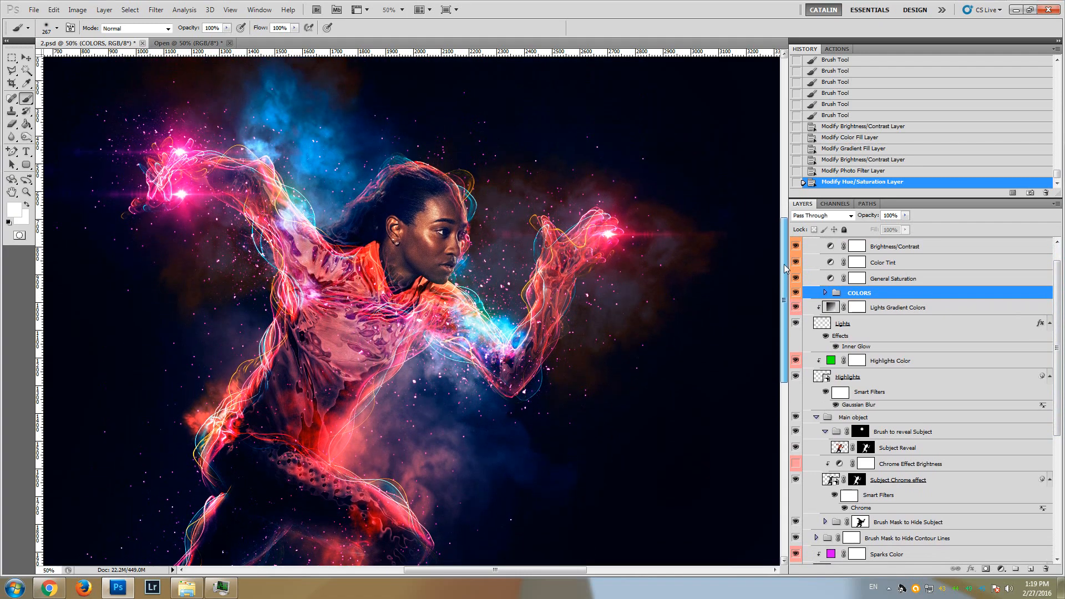
drag(1057, 330, 1055, 431)
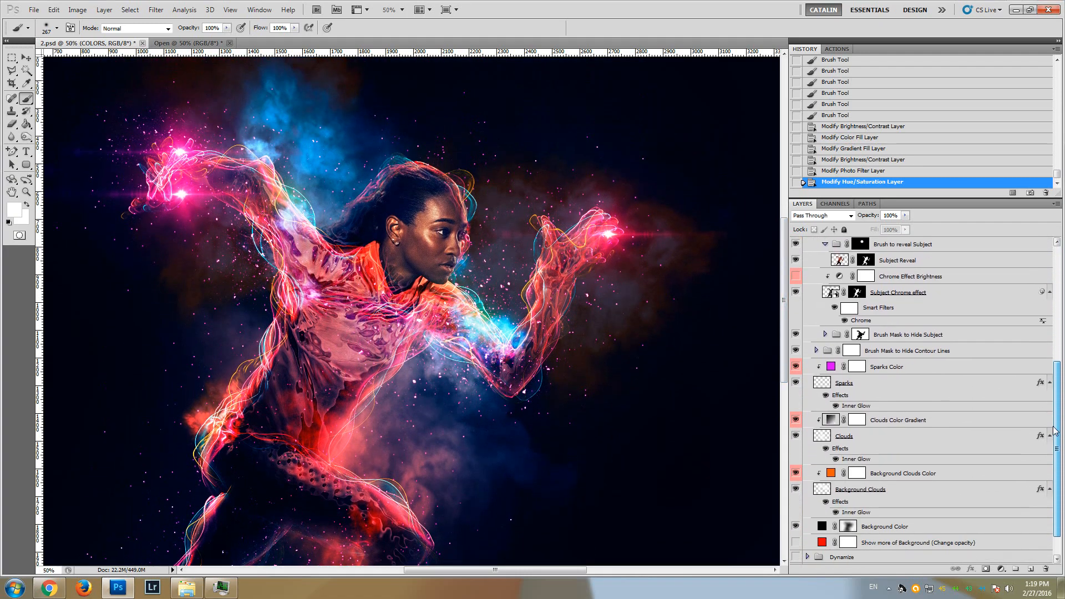
click(861, 336)
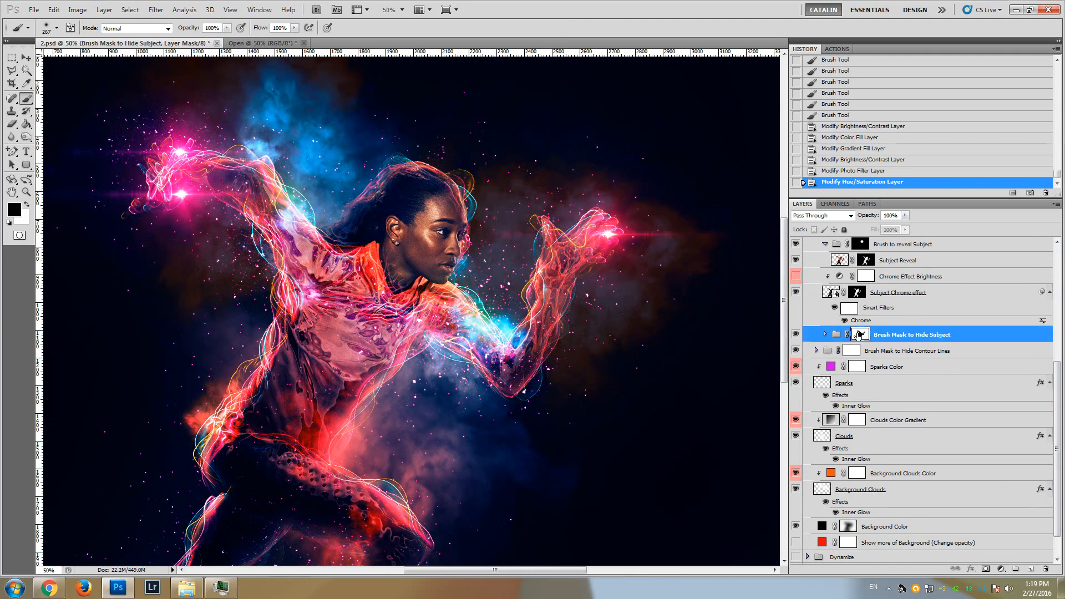
click(856, 294)
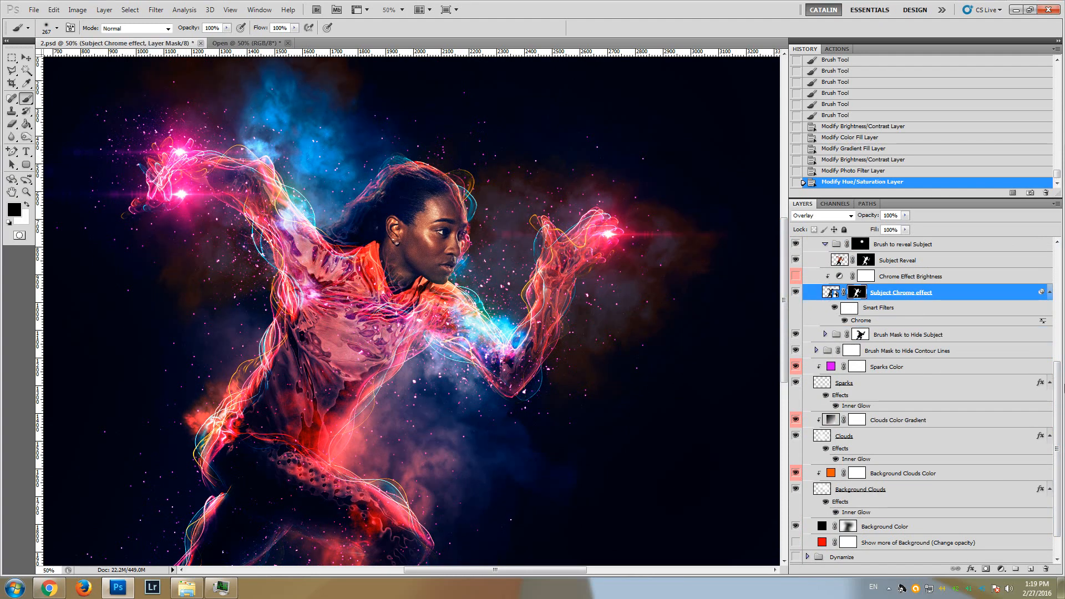
Examine the finished effect on the runner's face, arms and upper body at 66.7% magnification
mouse_move(1058, 385)
mouse_down()
mouse_move(1057, 423)
mouse_move(1064, 289)
mouse_up()
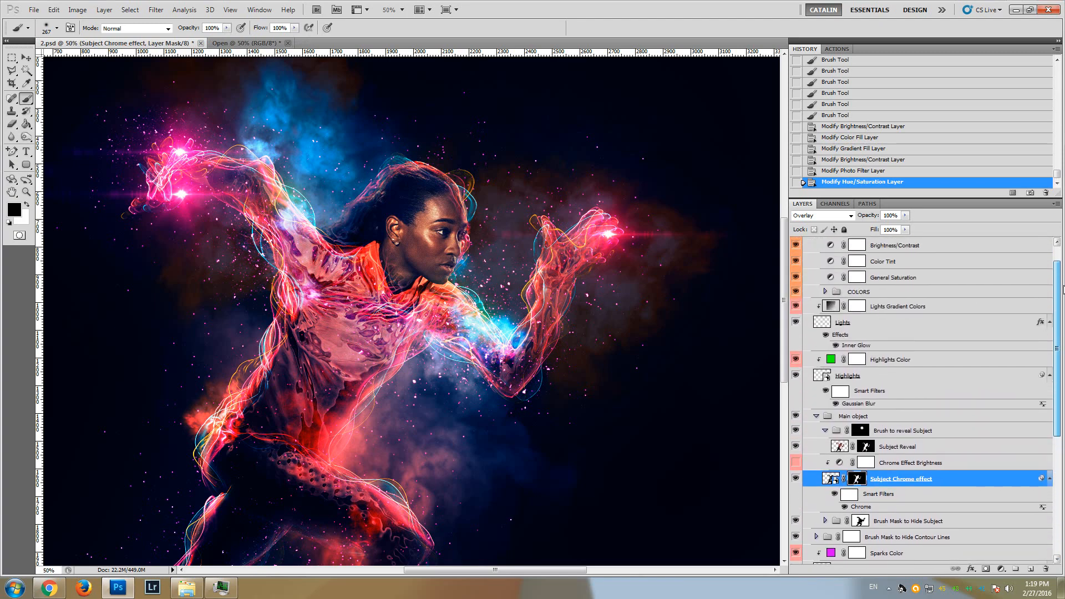
mouse_move(784, 266)
mouse_down()
mouse_move(785, 246)
mouse_move(789, 271)
mouse_up()
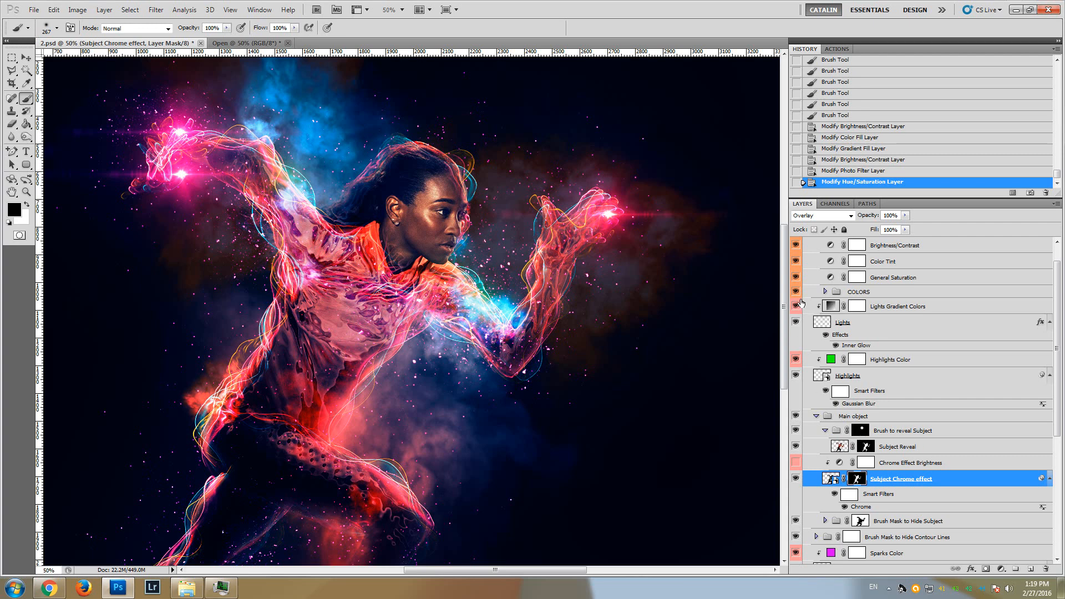
drag(783, 280, 784, 278)
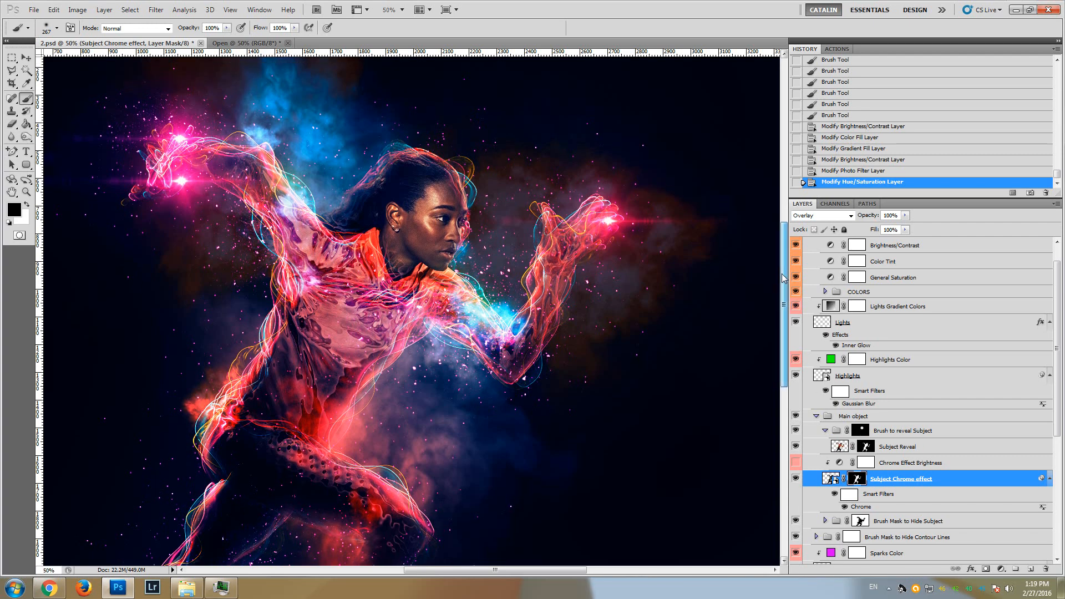
click(25, 193)
click(337, 222)
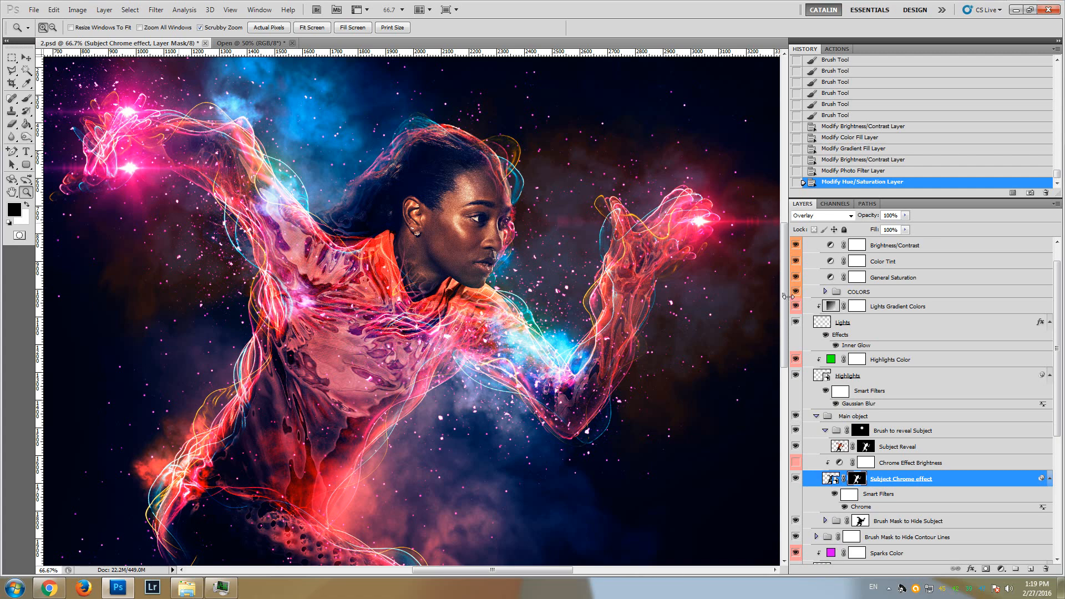
drag(784, 298, 784, 272)
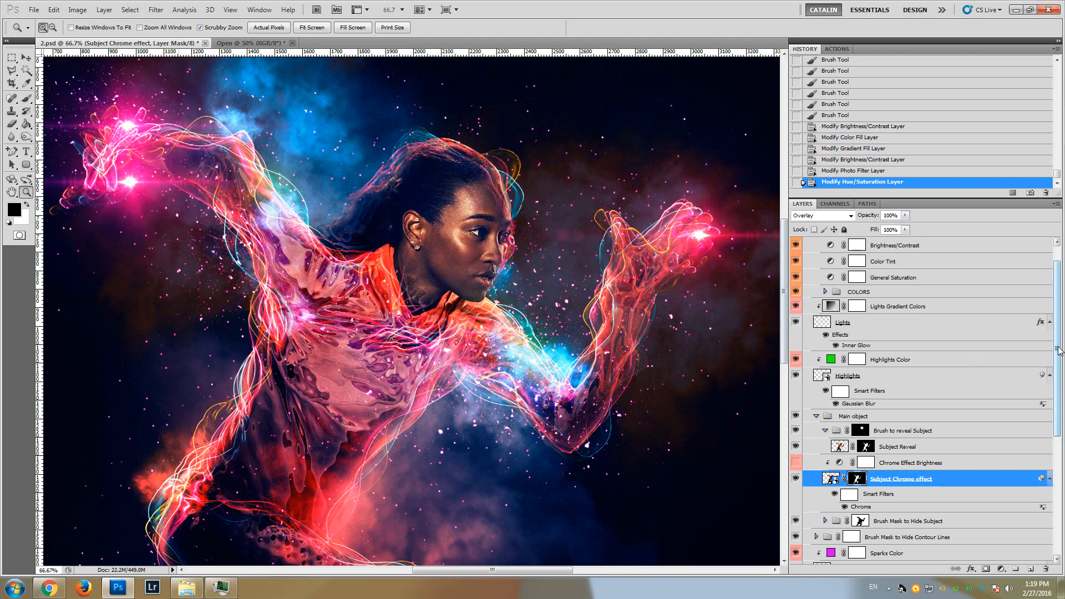